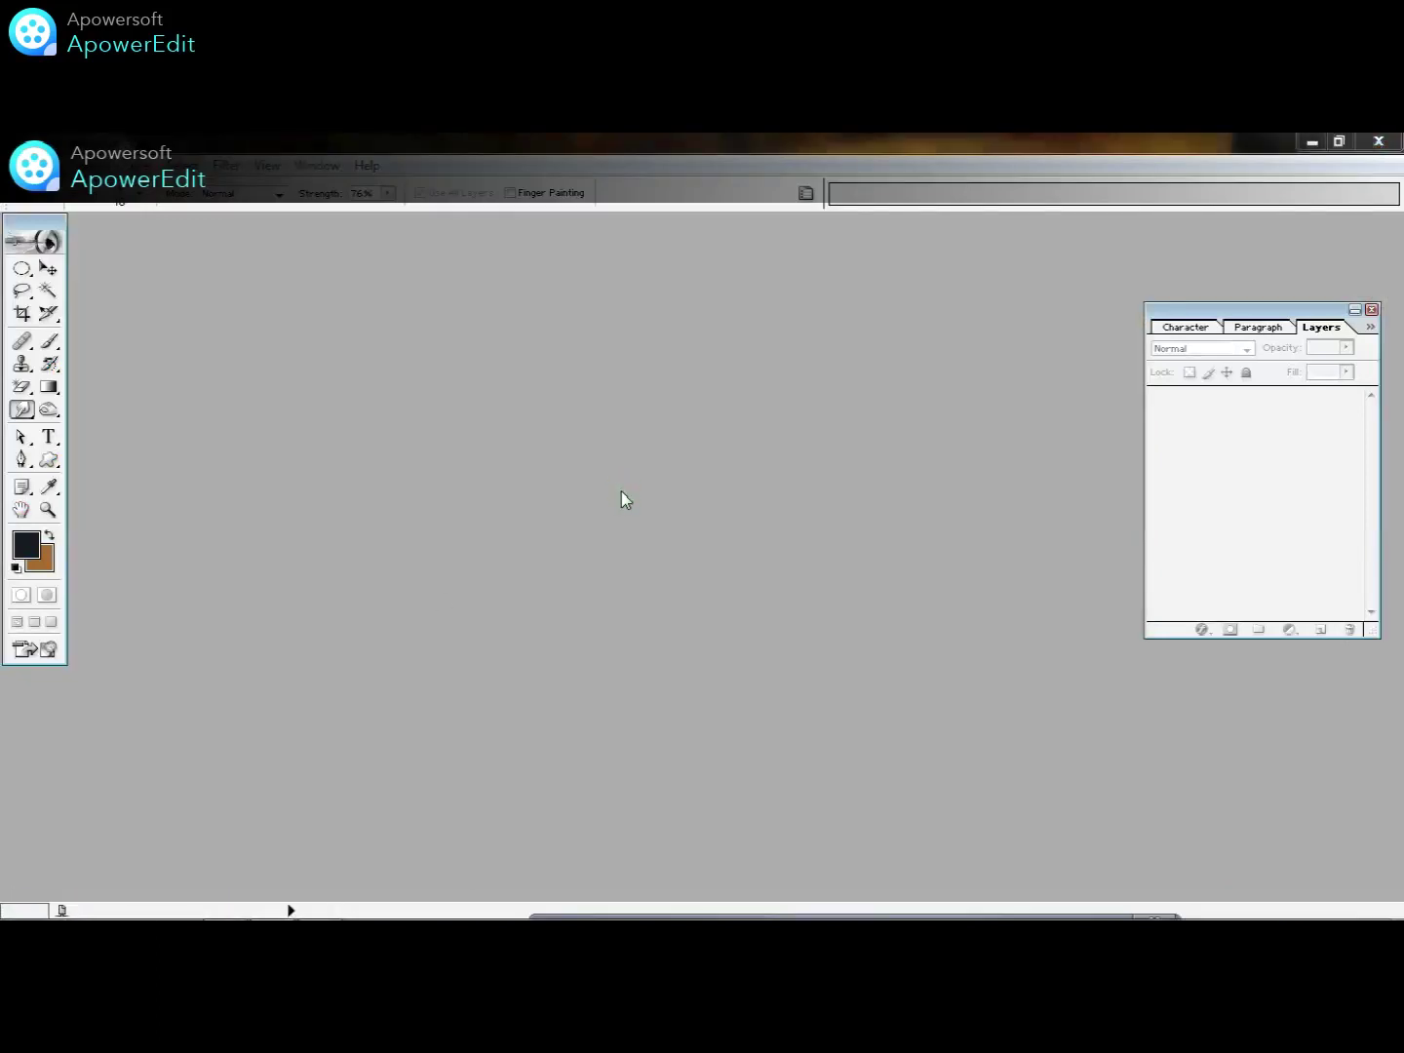
- Open the bearded-man portrait photo and maximize its document window
double_click(626, 499)
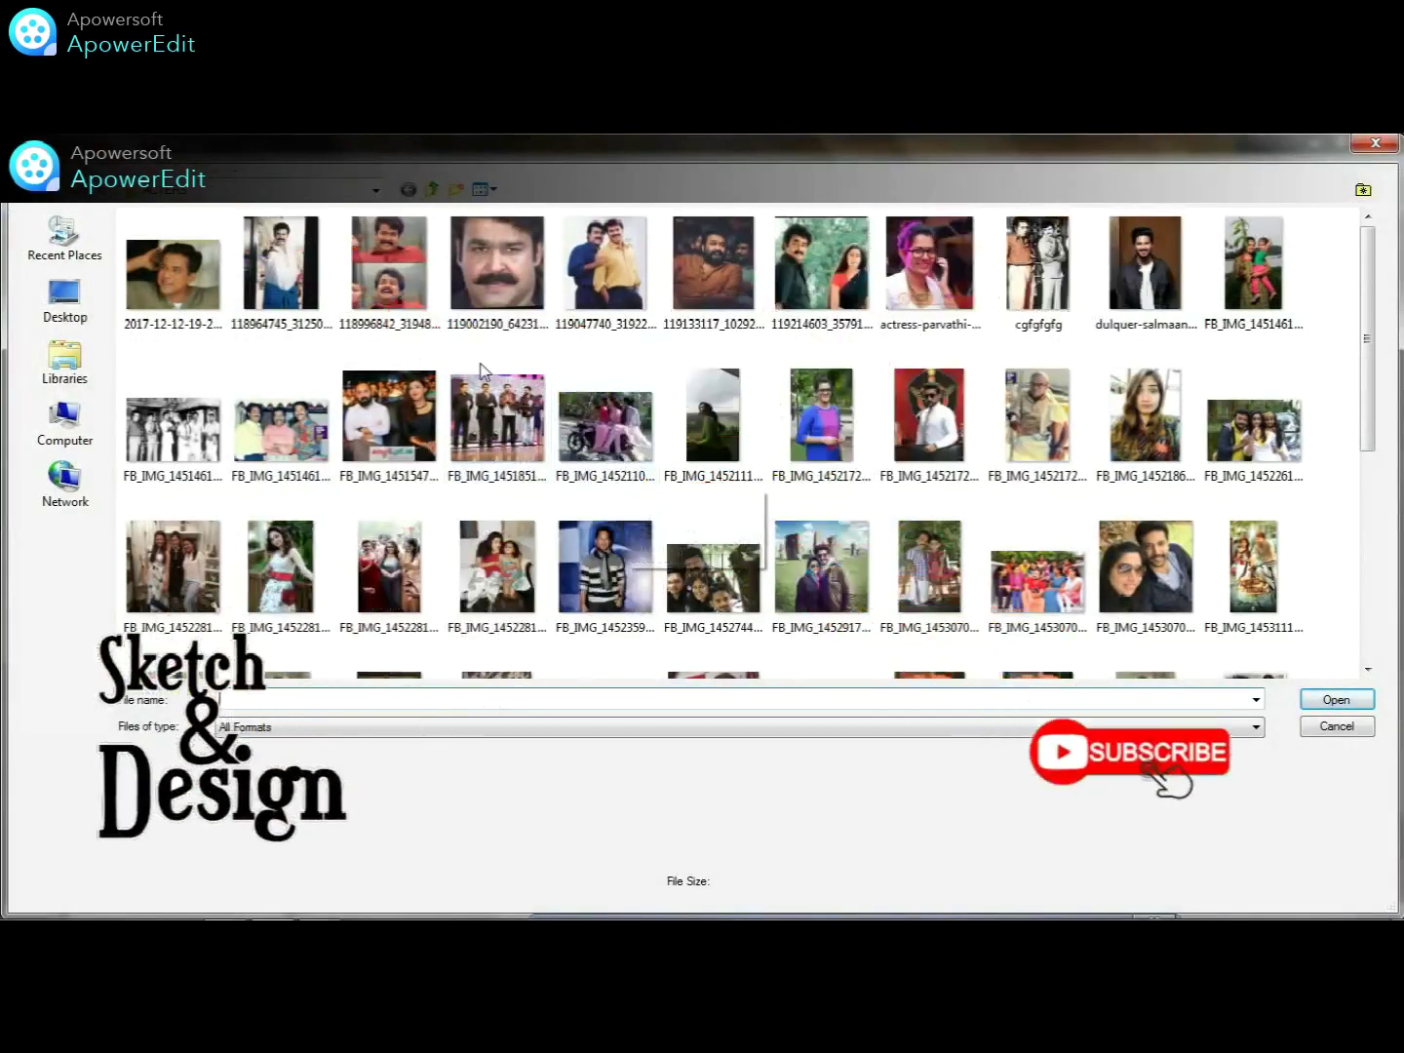
click(674, 302)
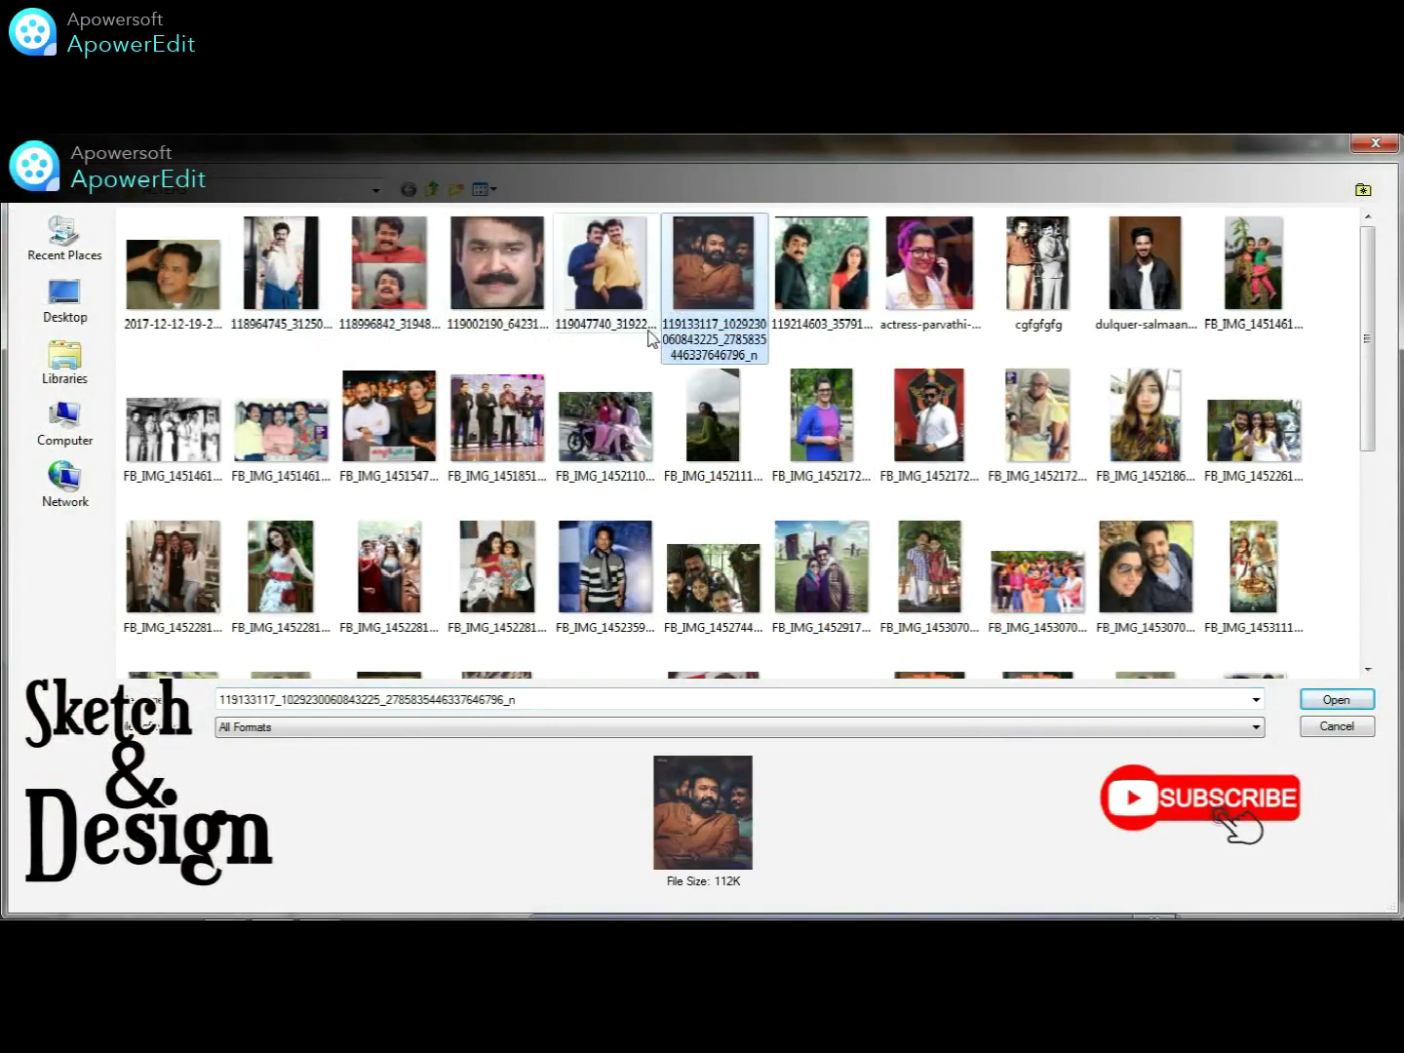
click(1328, 699)
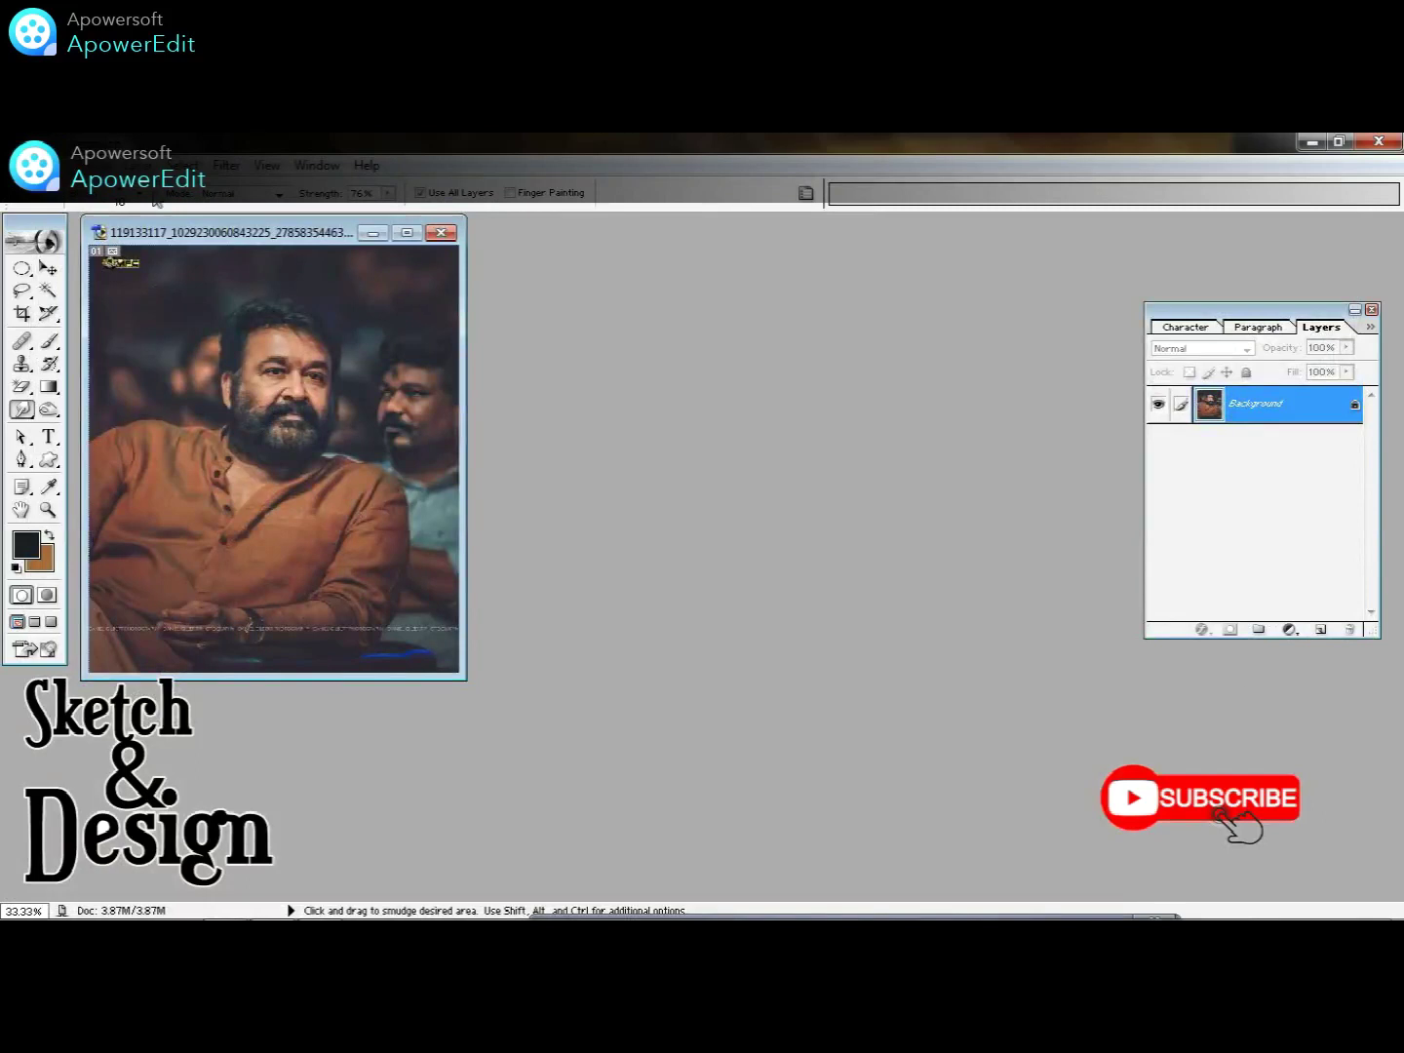
drag(172, 233, 696, 301)
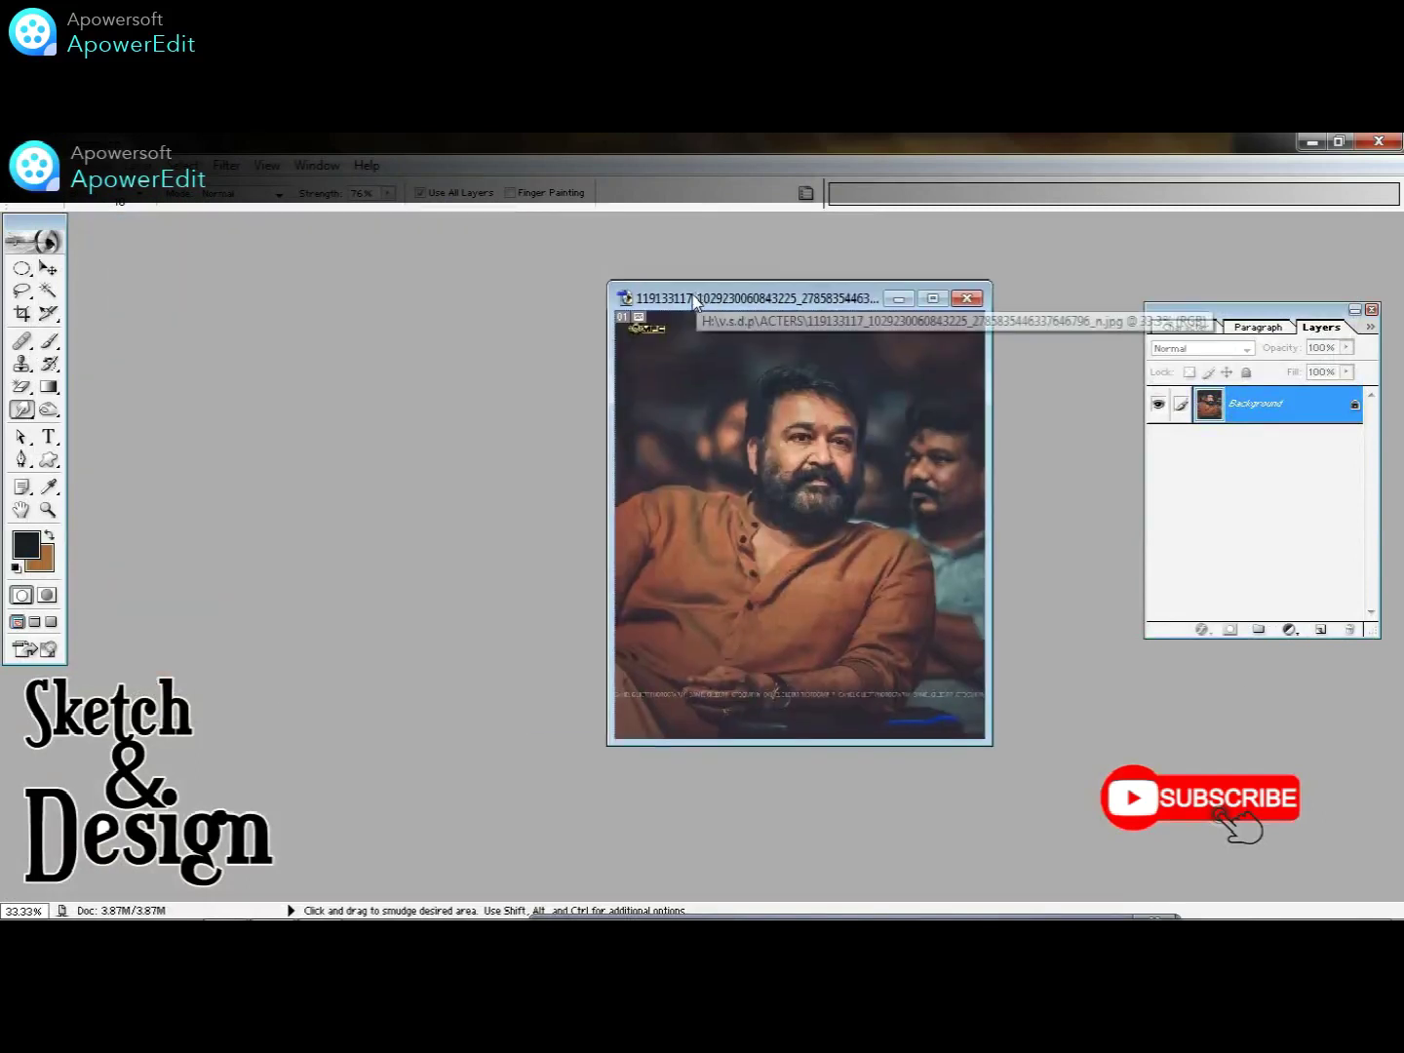
drag(832, 298, 694, 301)
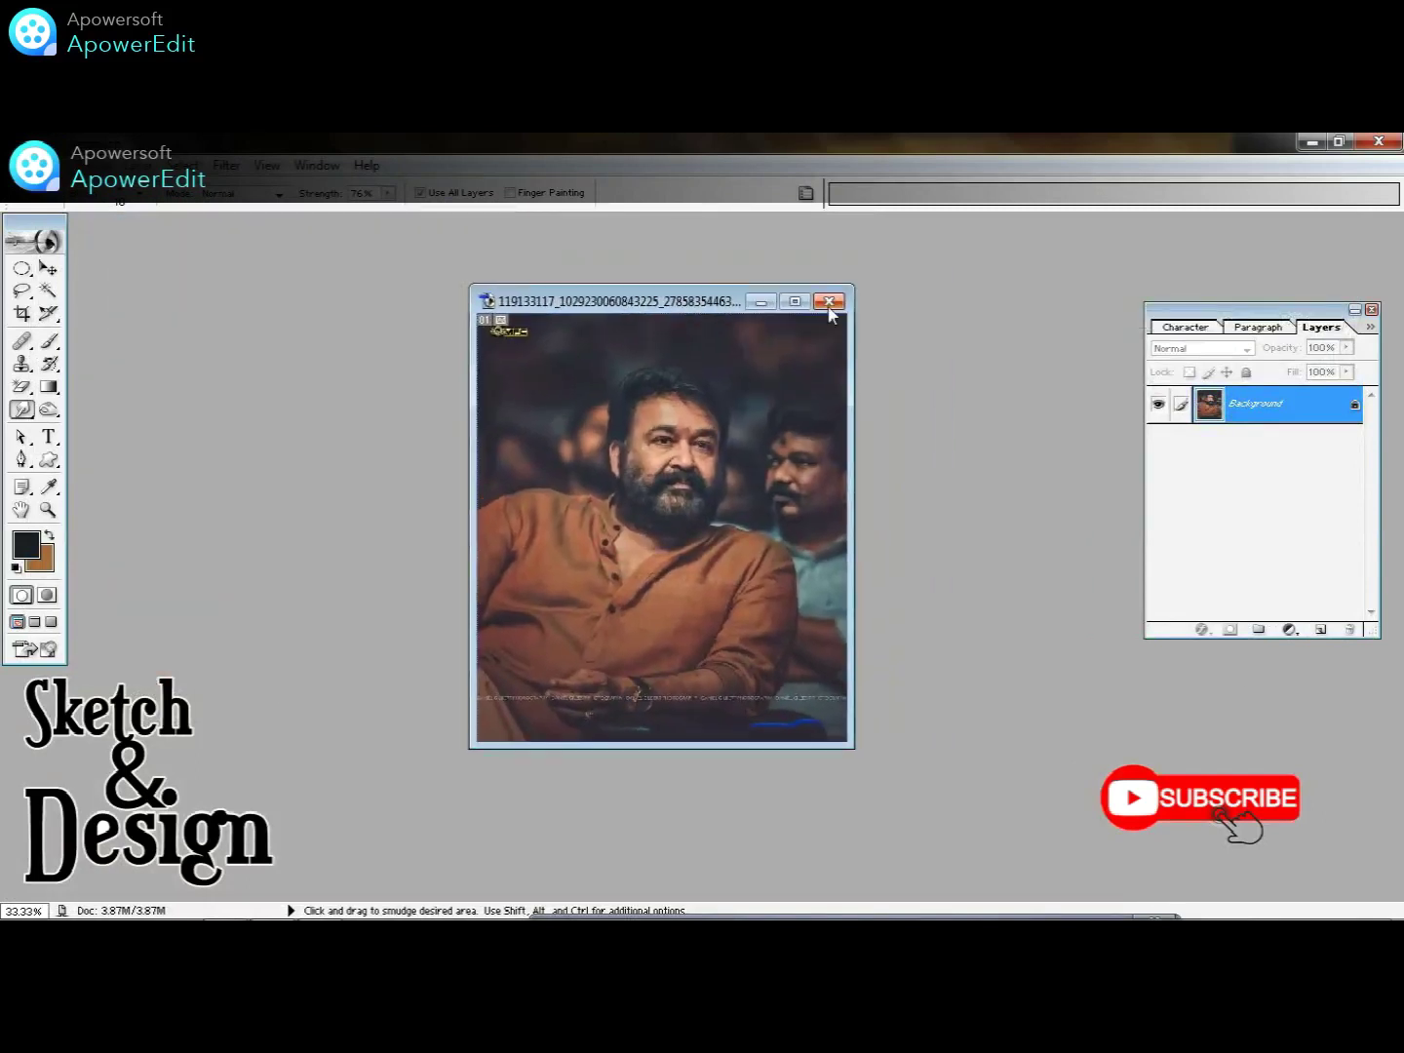
click(794, 303)
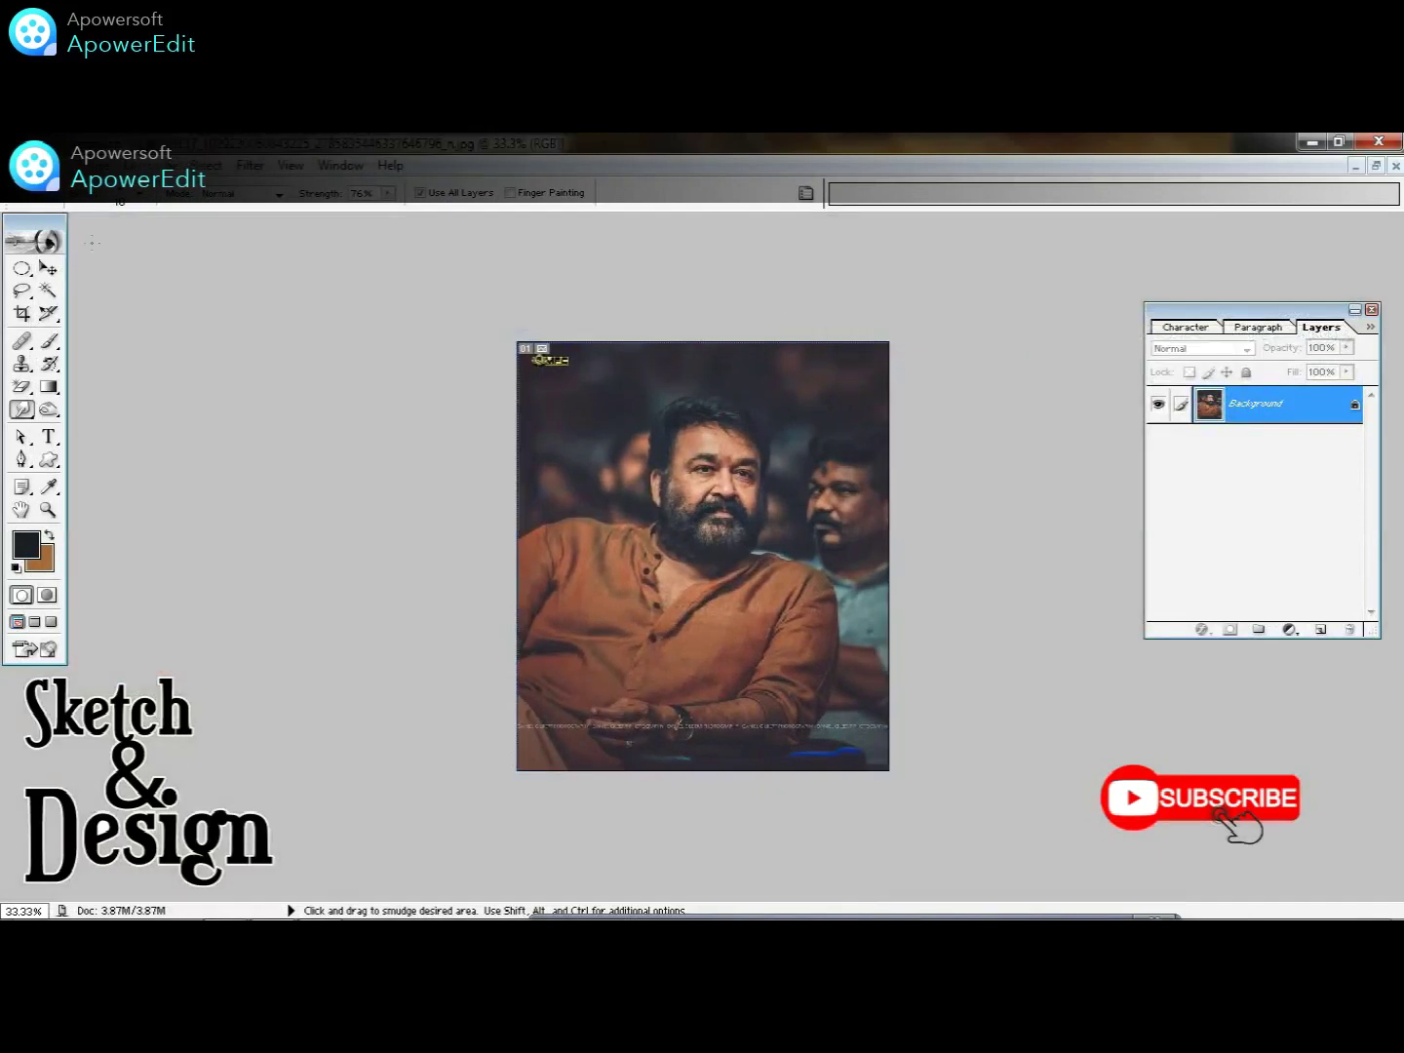
- Apply Levels with the white input at 236 and midtones at 1.14
click(108, 165)
click(307, 219)
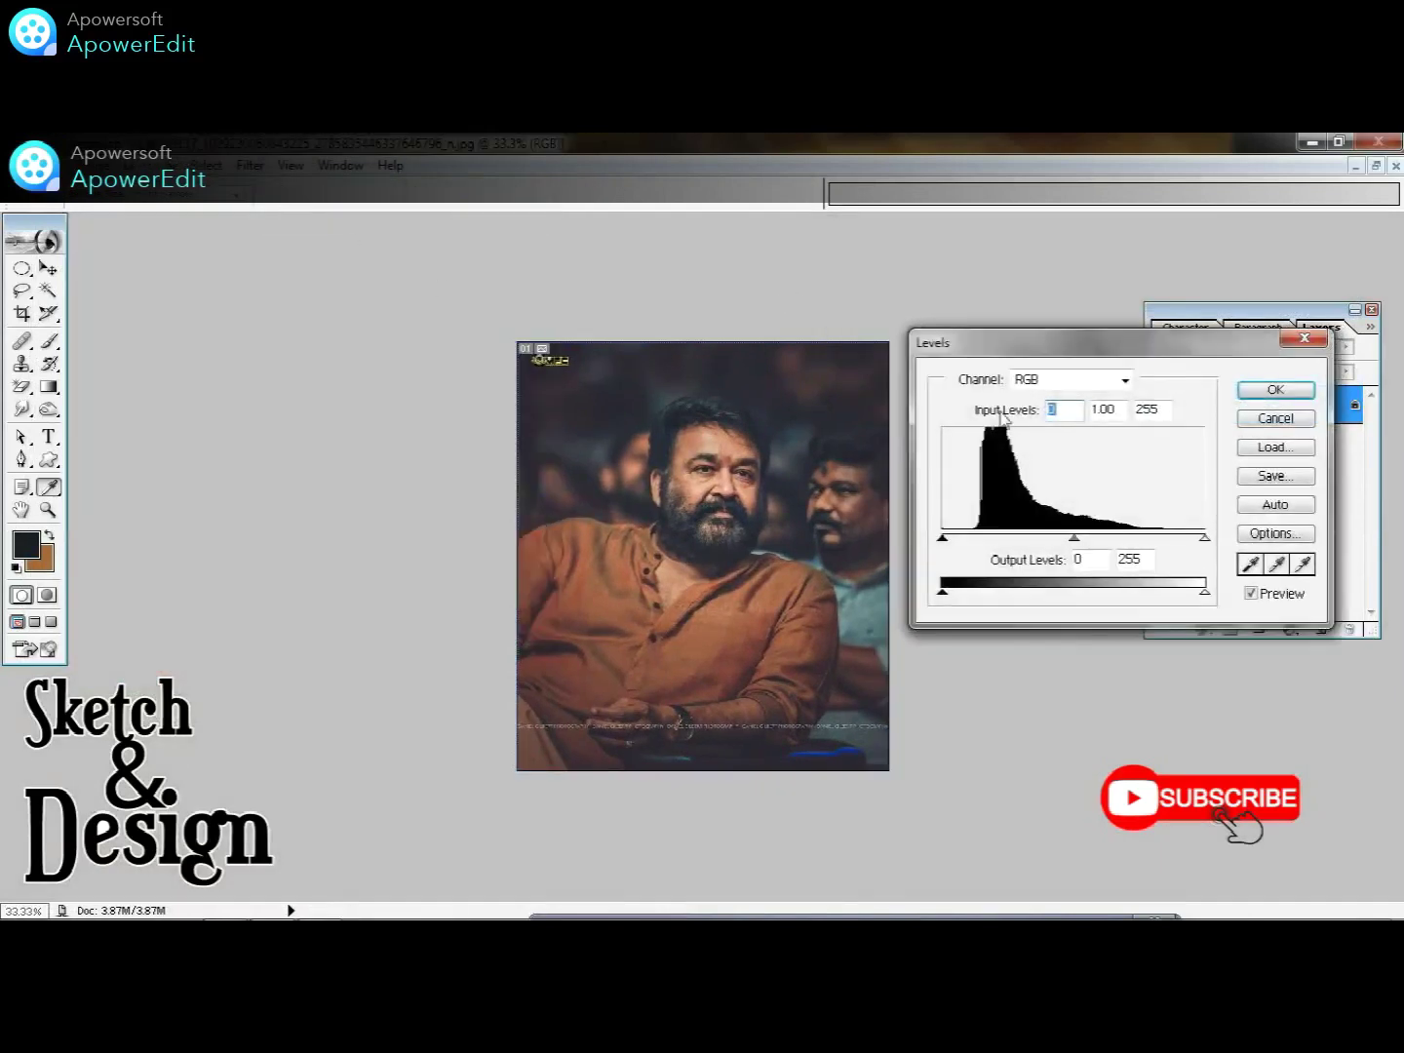
double_click(1134, 409)
drag(1205, 537, 1183, 539)
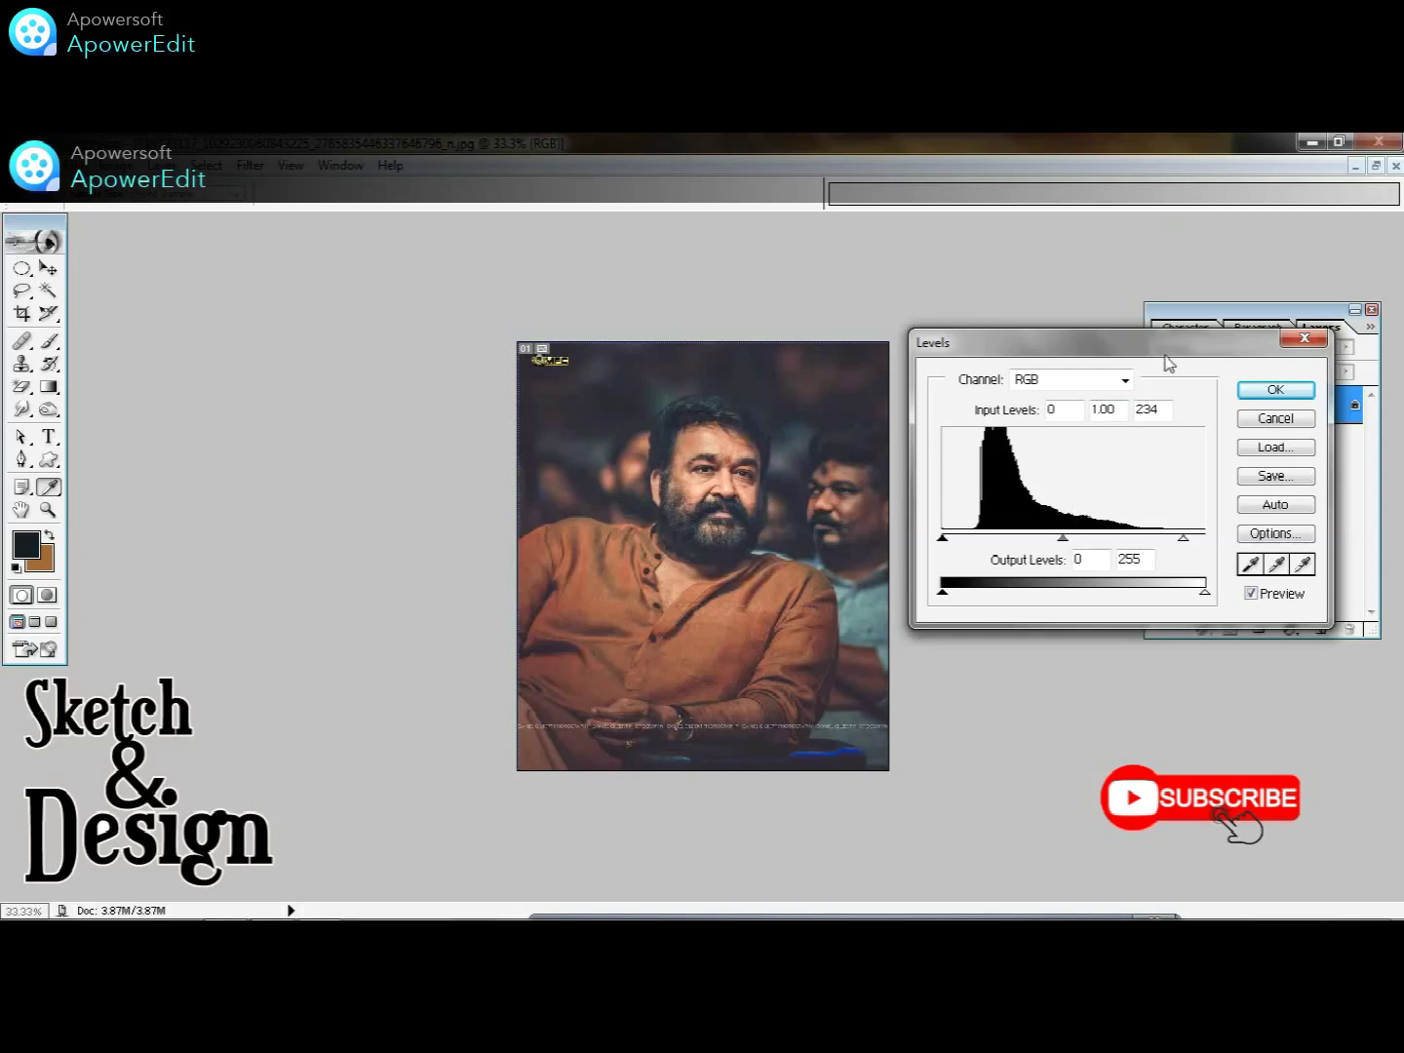
key(BackSpace)
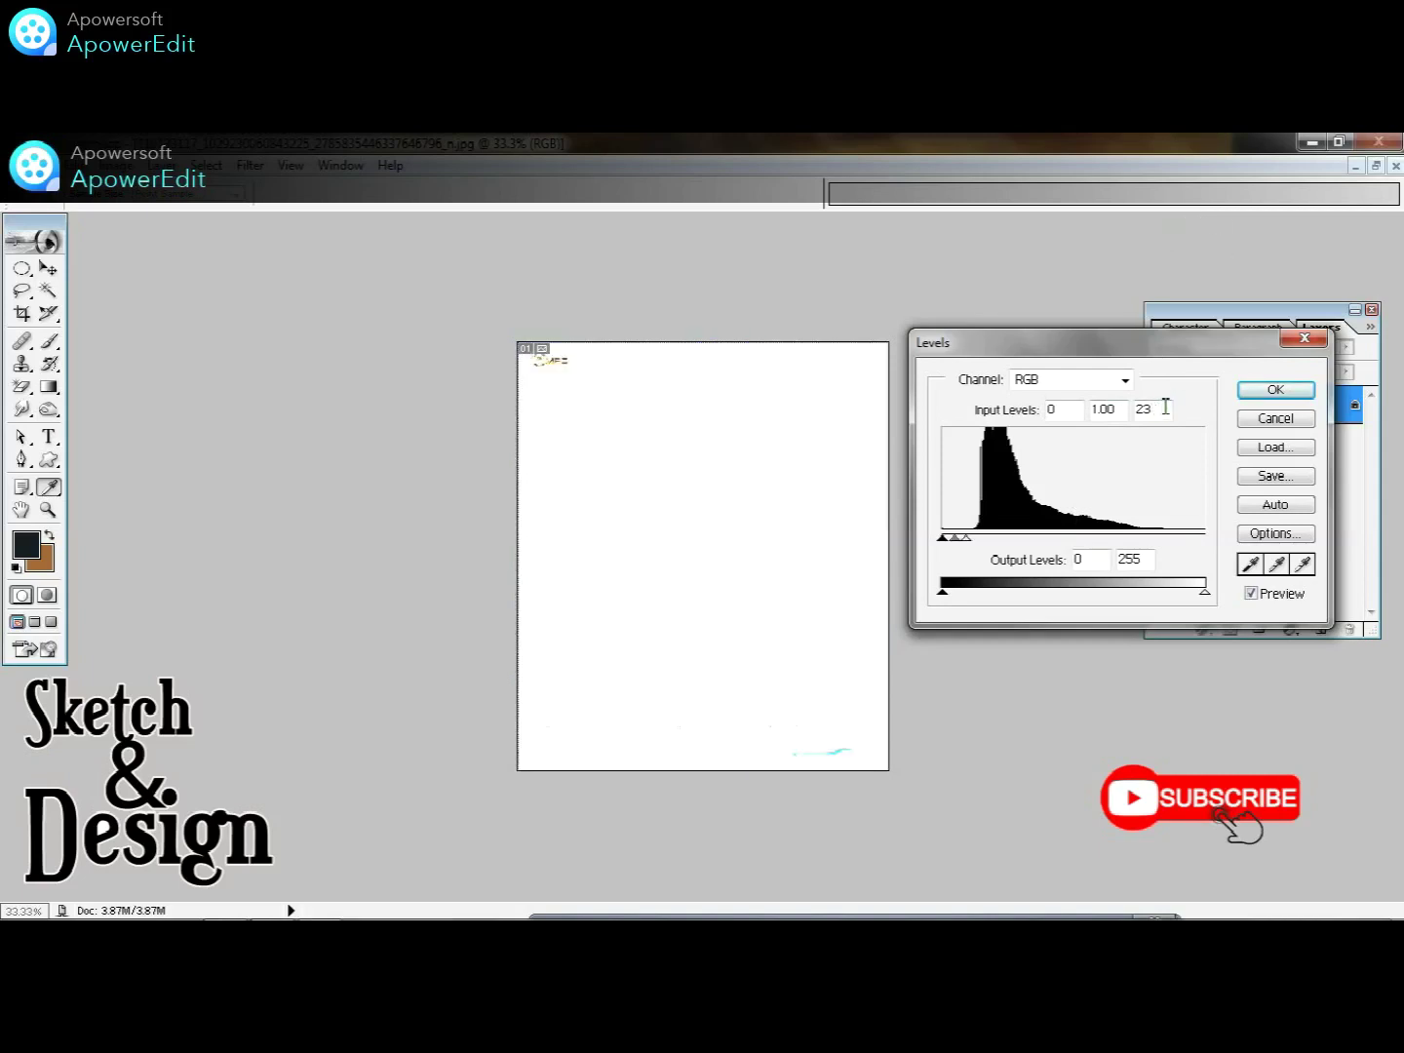
text(6)
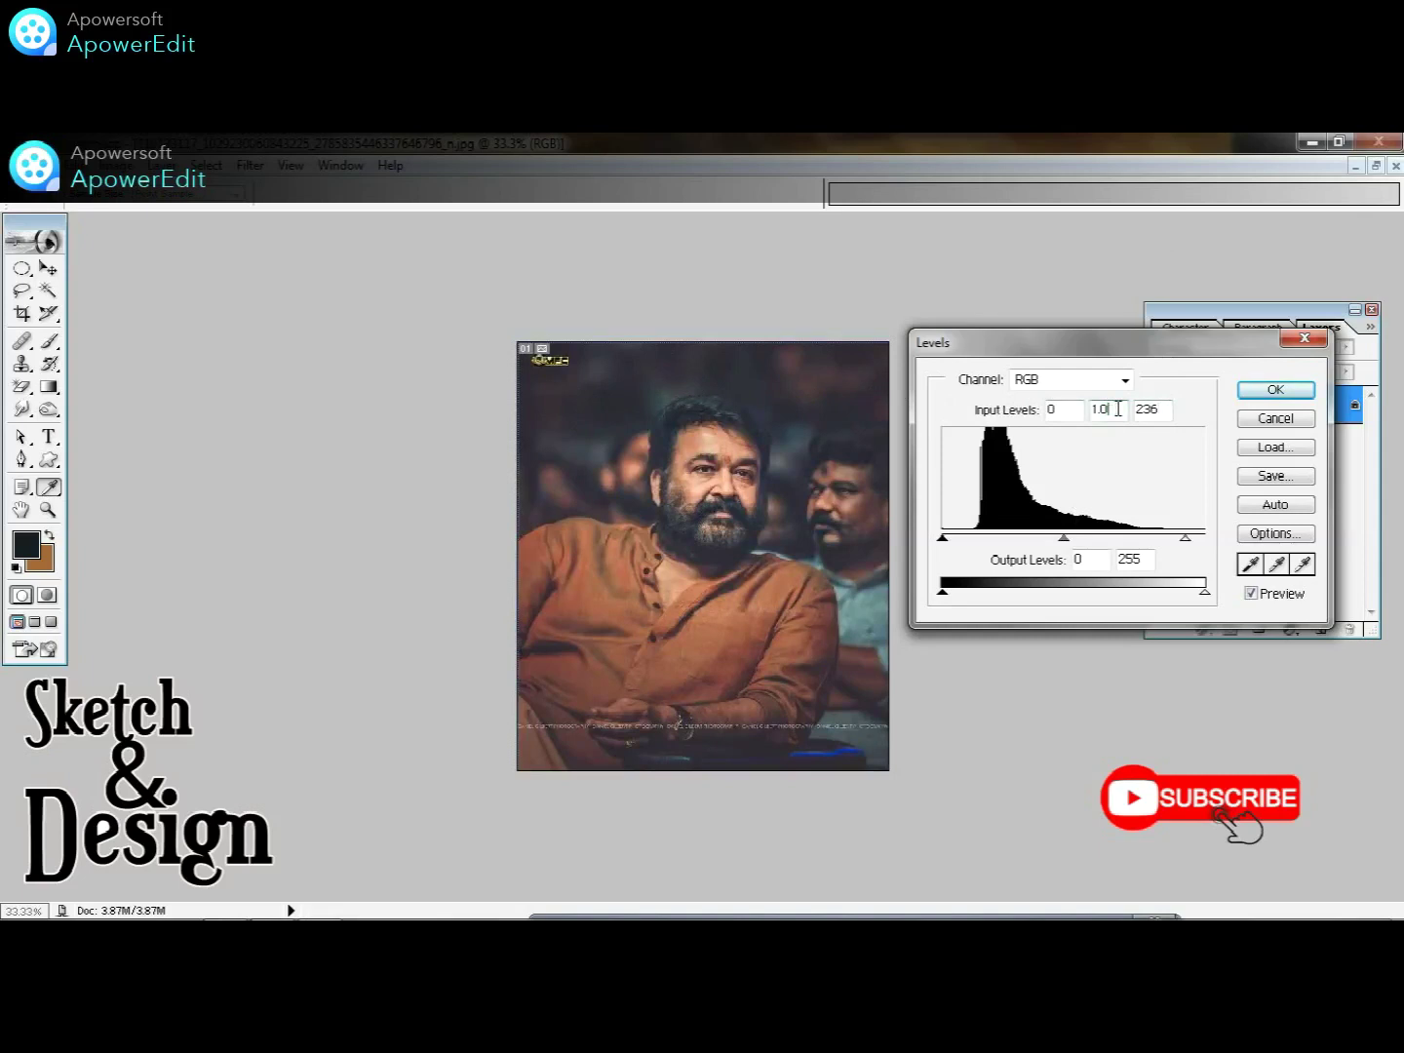
text(14)
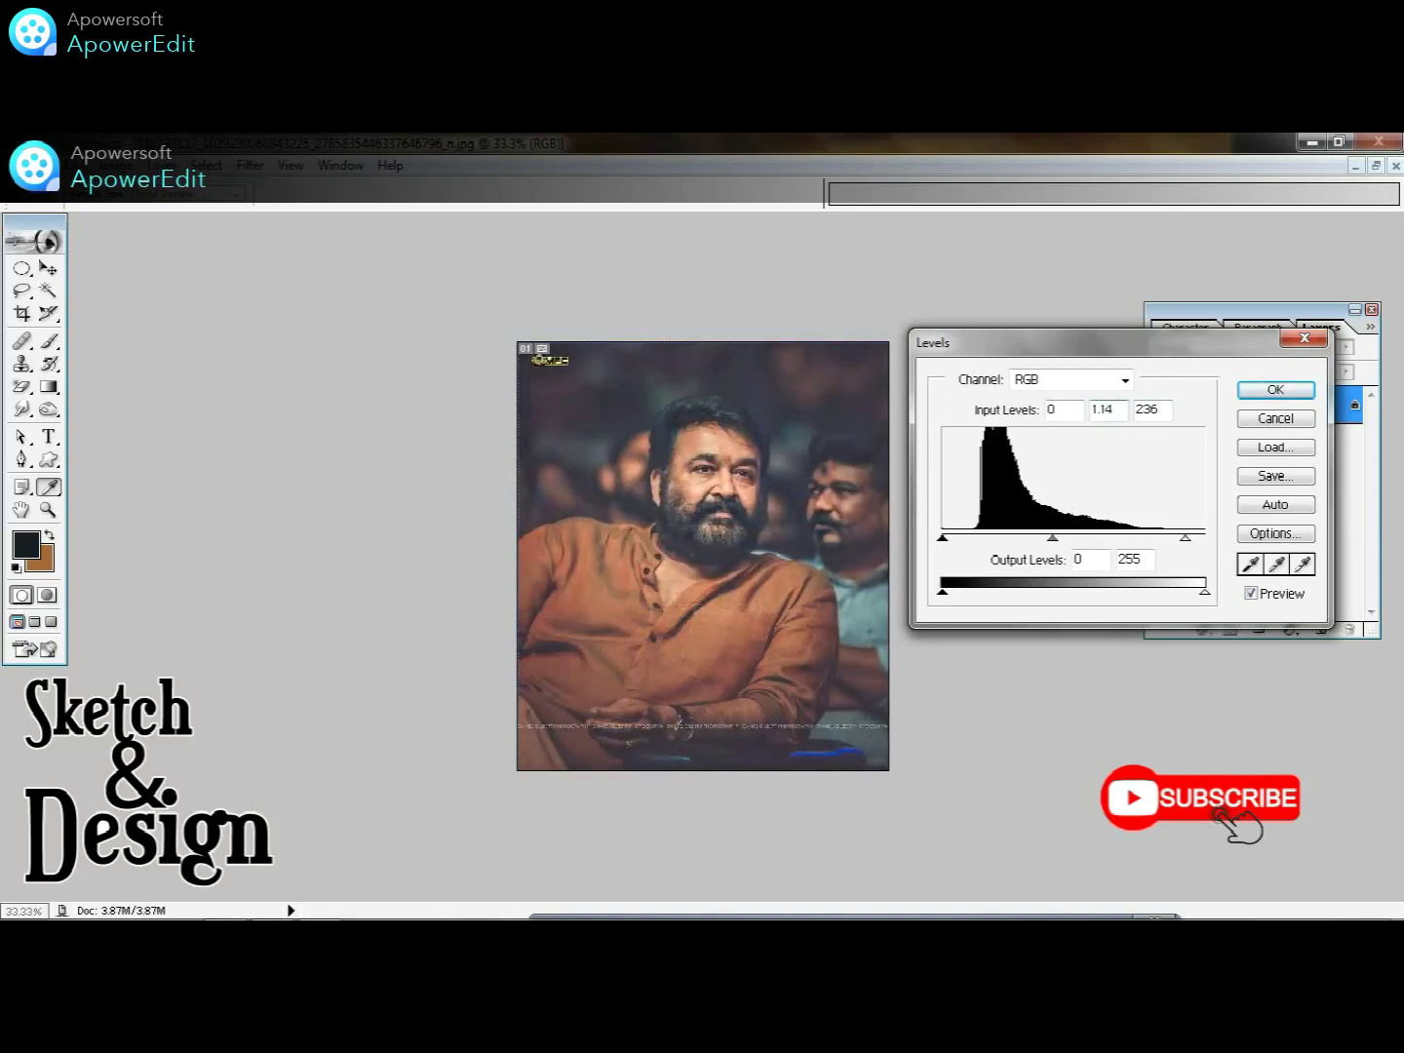
click(1276, 389)
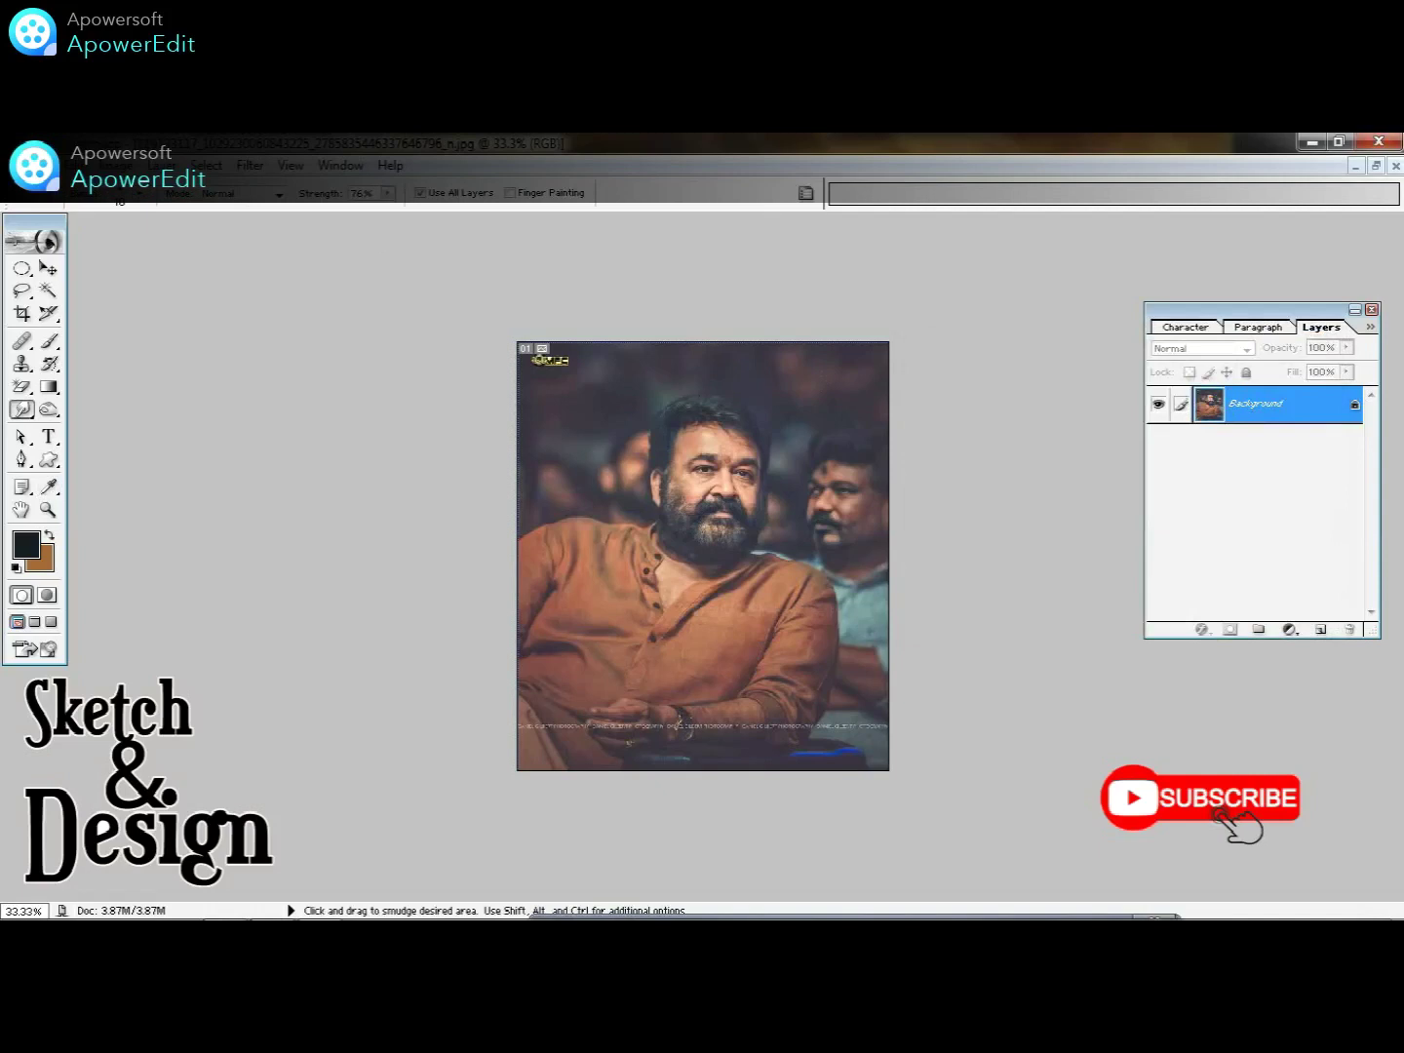
- Apply Brightness/Contrast with Brightness +5 and Contrast +10
click(164, 165)
mouse_move(163, 220)
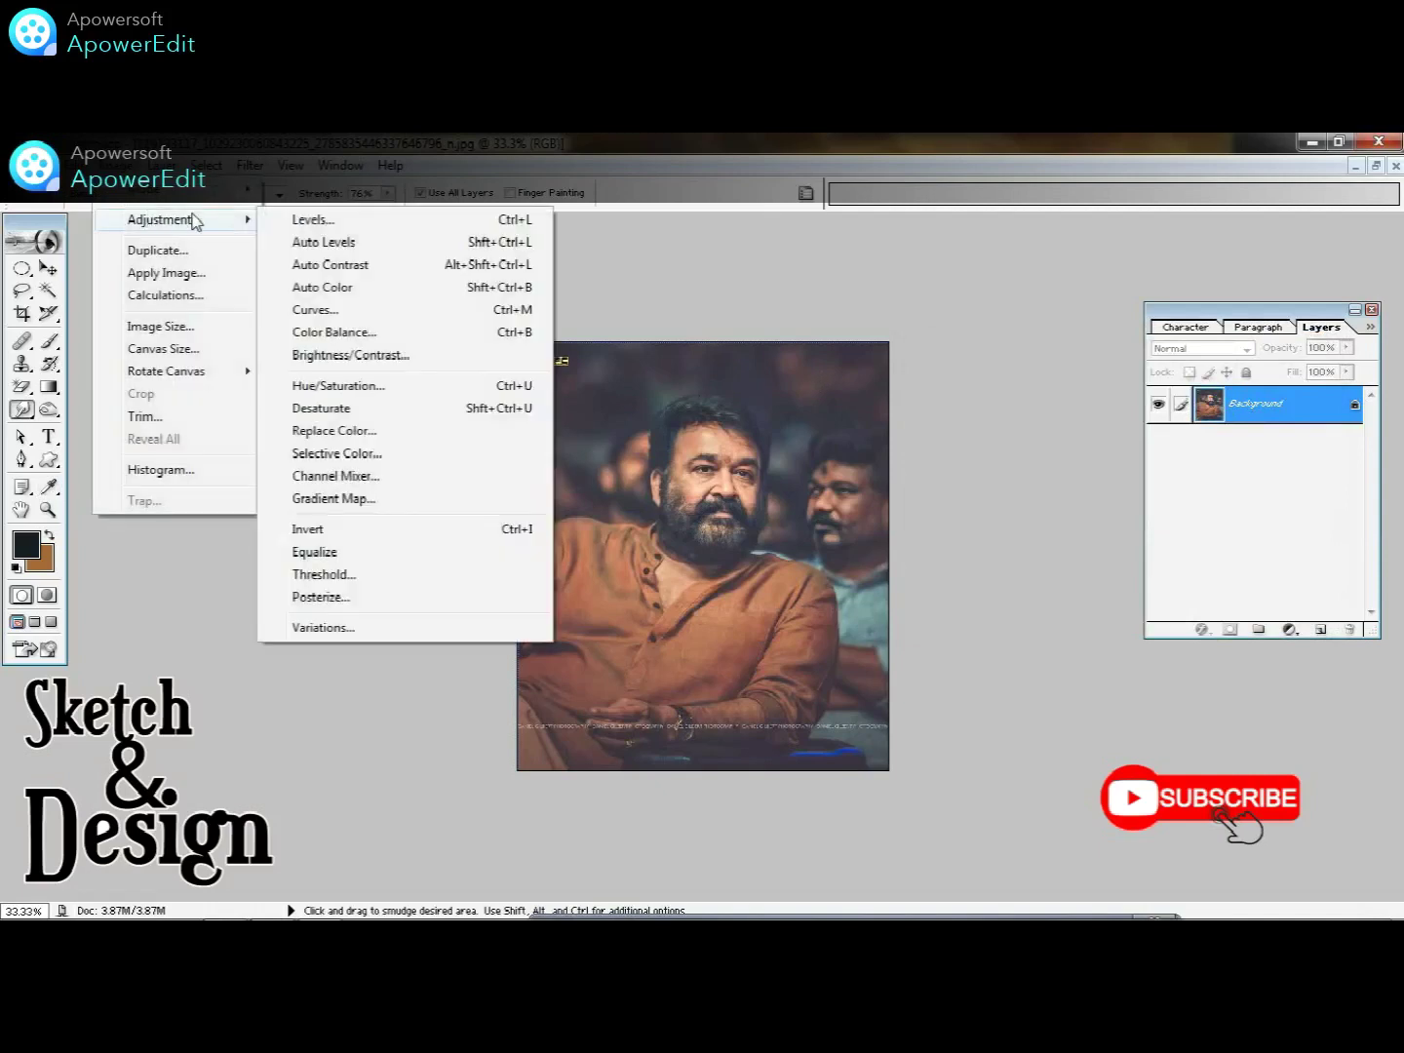
click(341, 358)
text(+5)
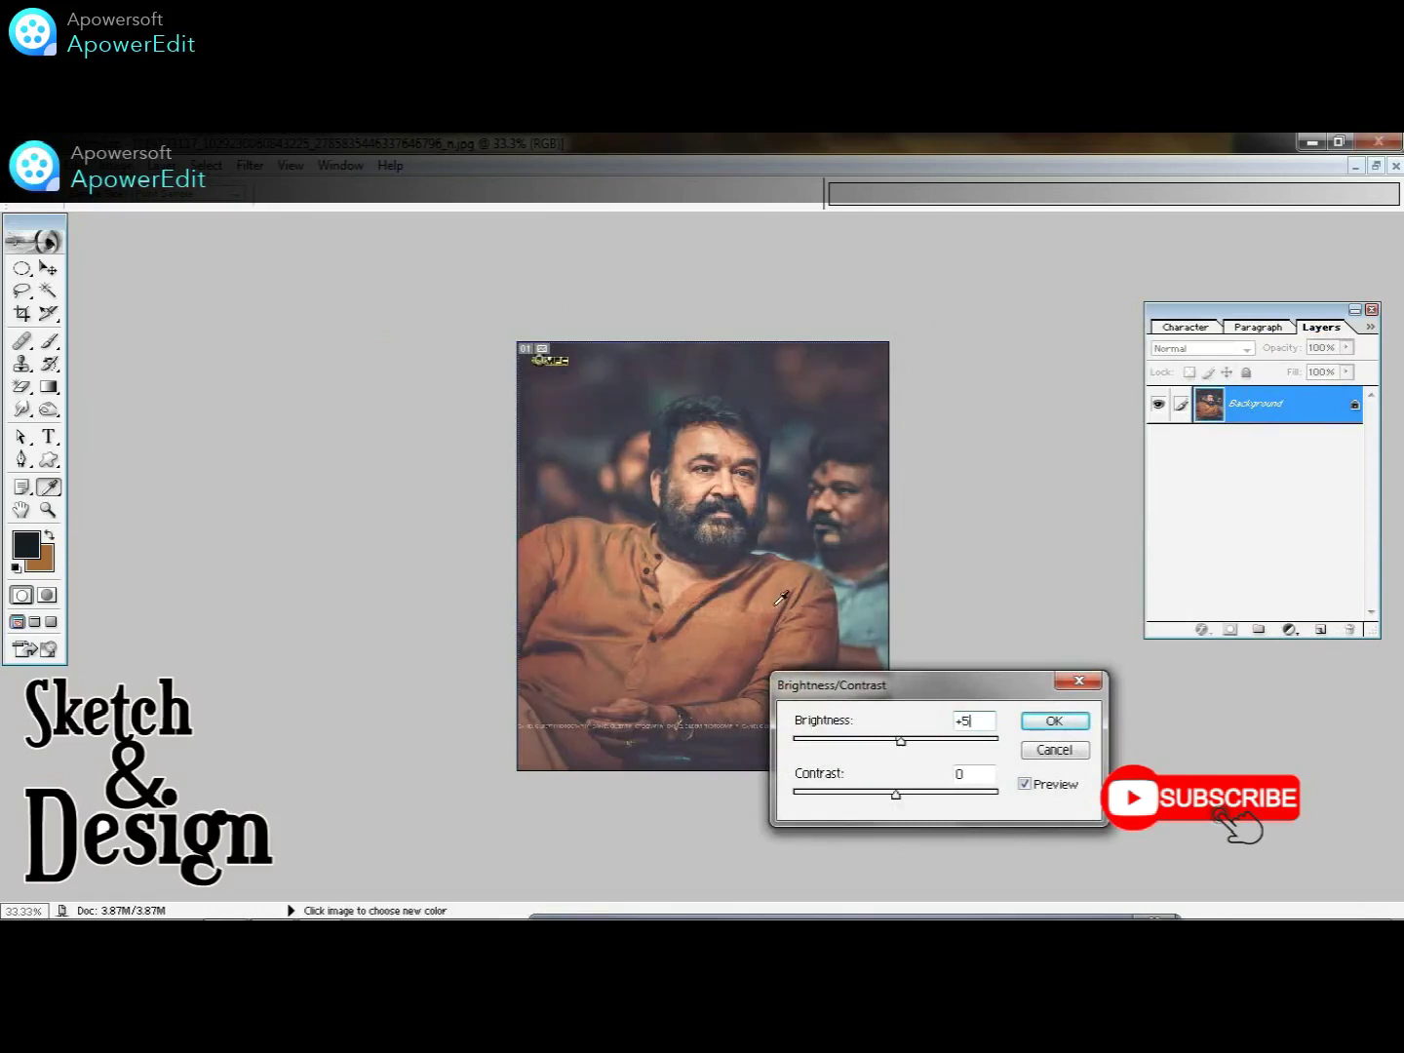
double_click(982, 776)
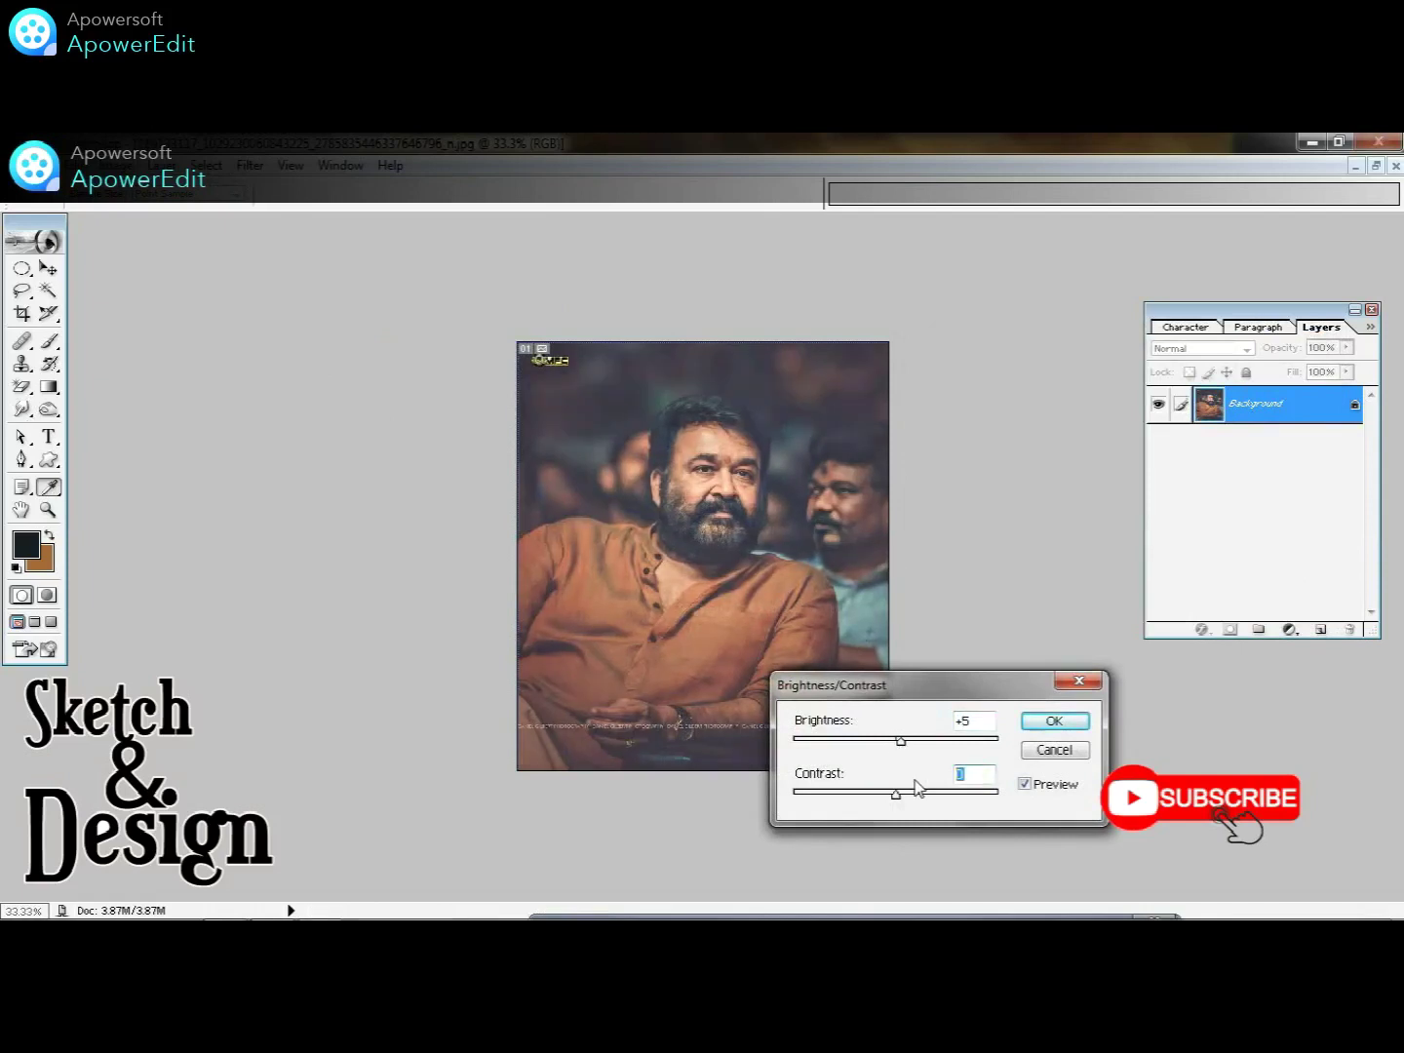
text(+10)
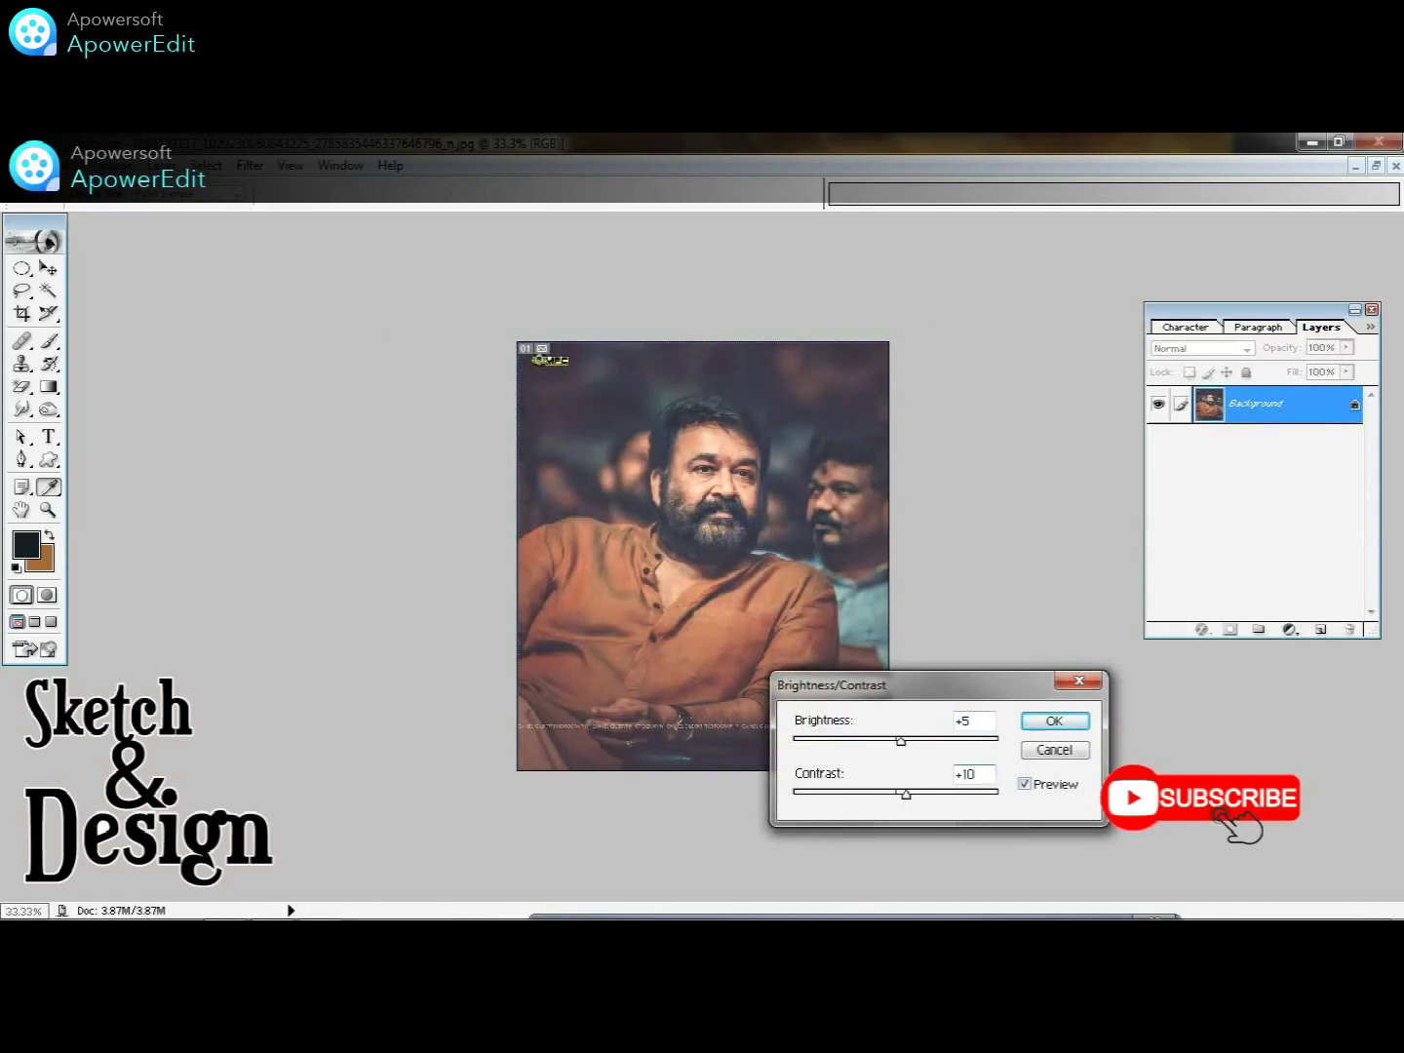
key(Return)
key(r)
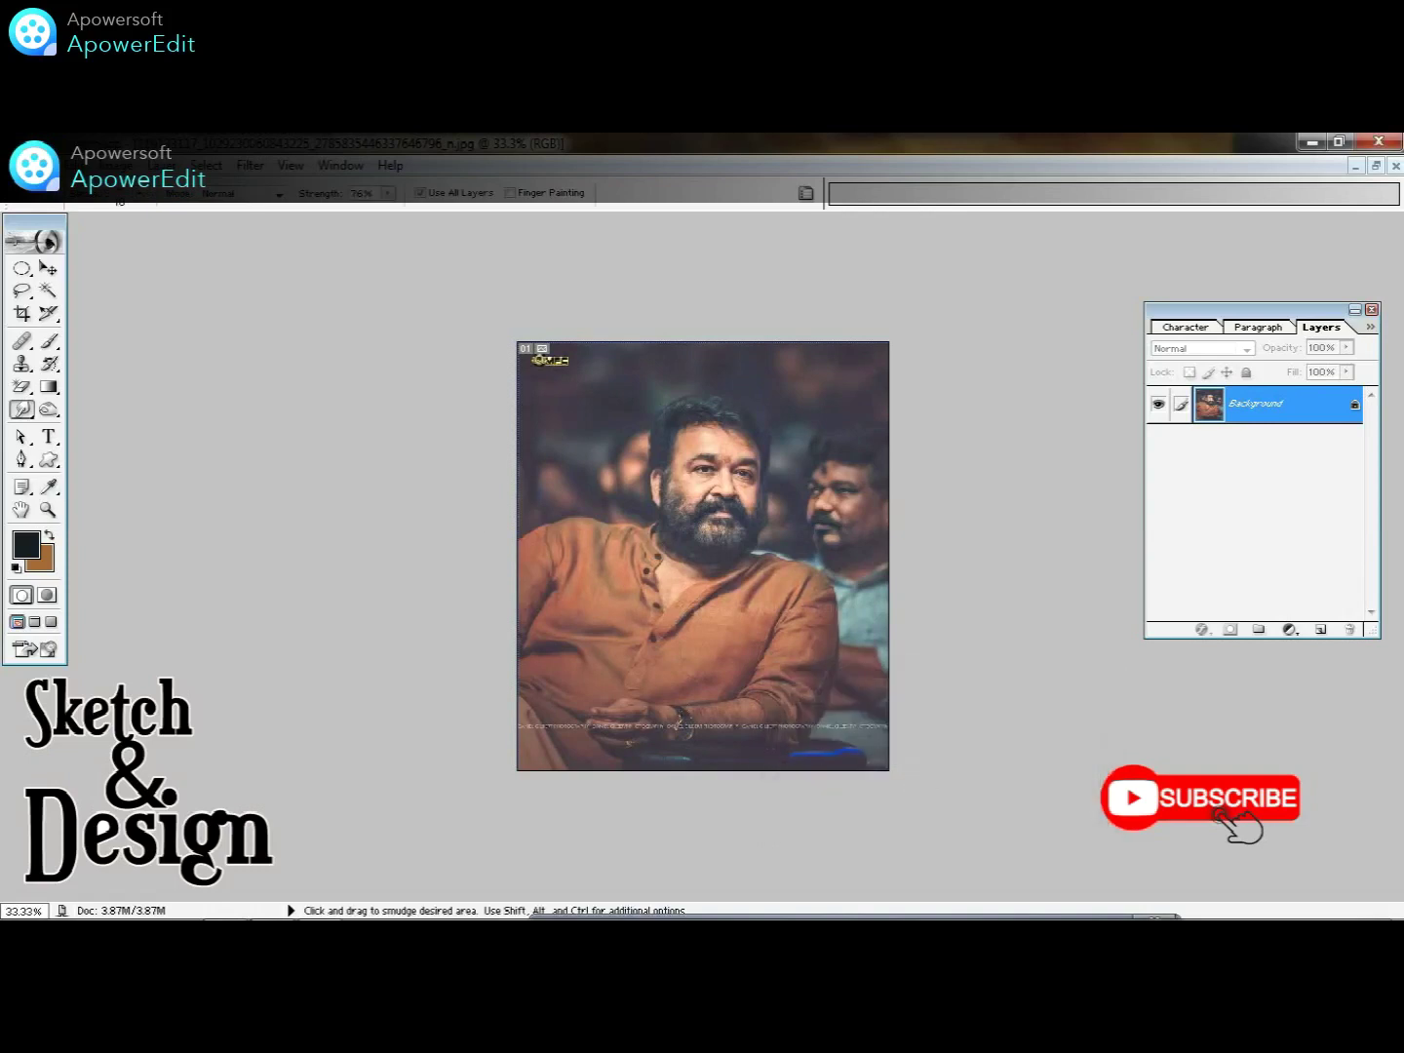
- Apply Auto Color, then boost Brightness/Contrast again to +14/+7
click(122, 165)
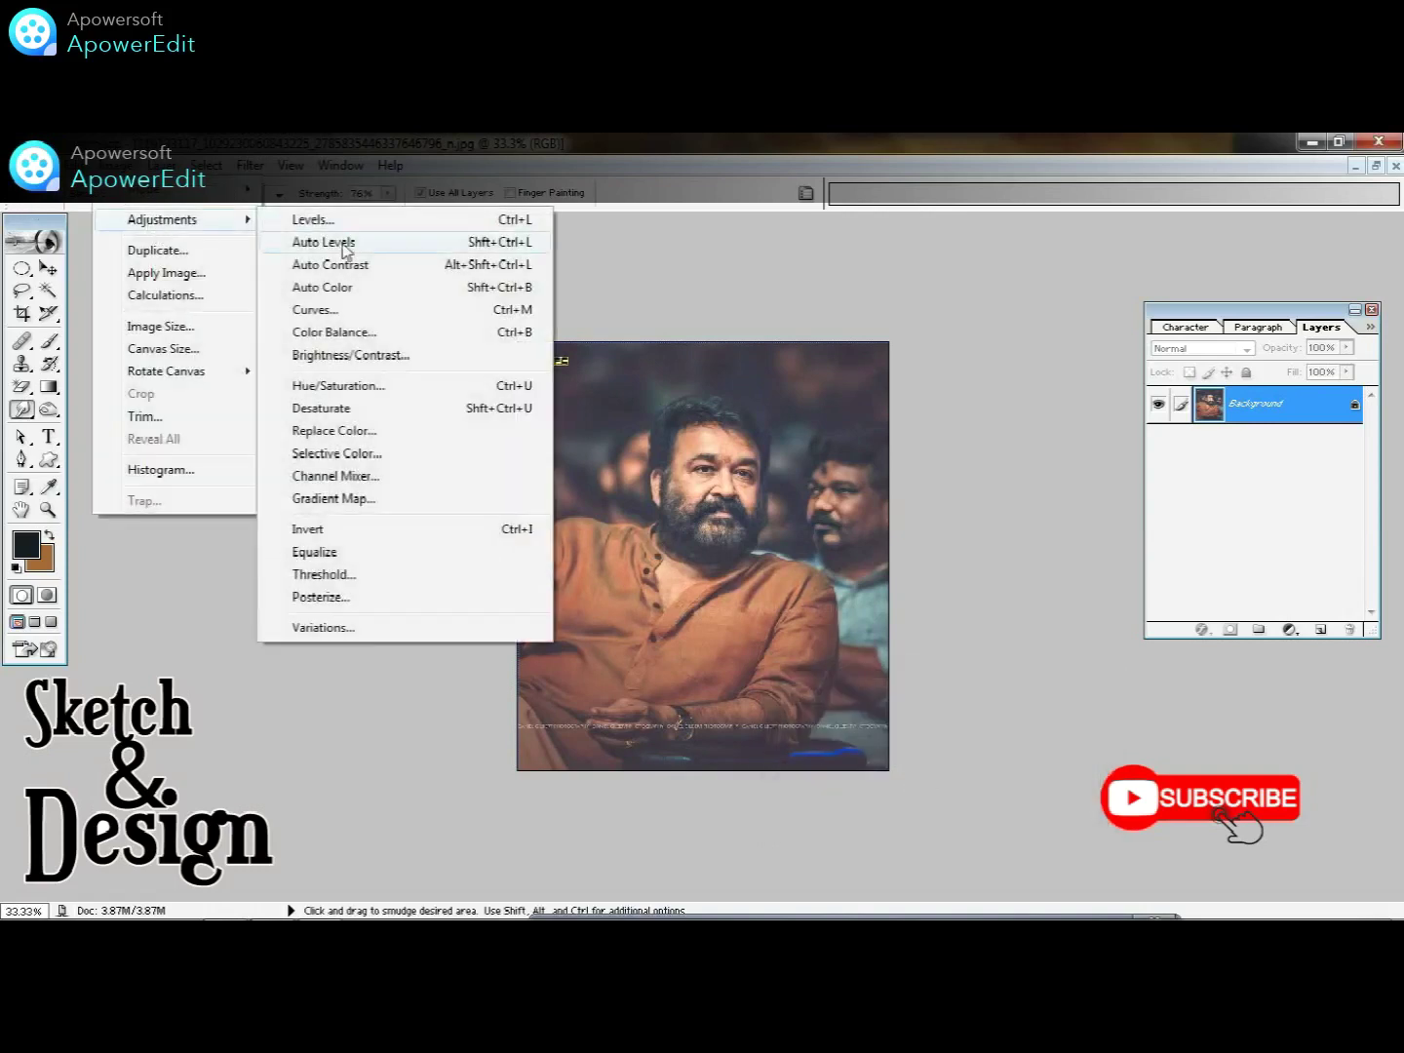
click(346, 286)
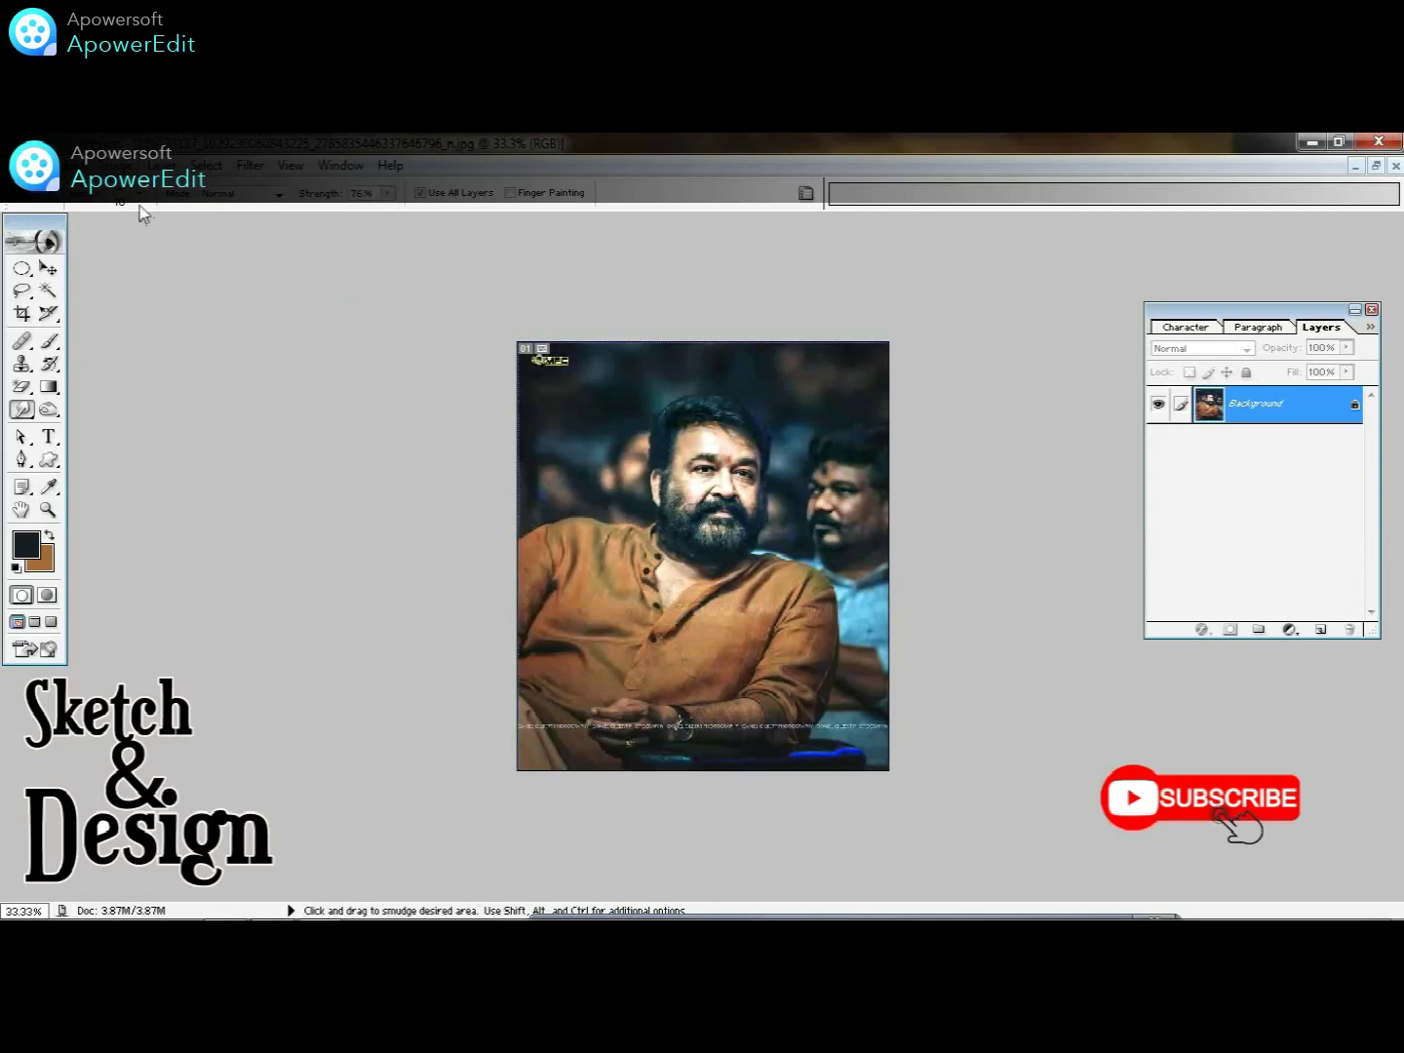
click(120, 165)
mouse_move(162, 220)
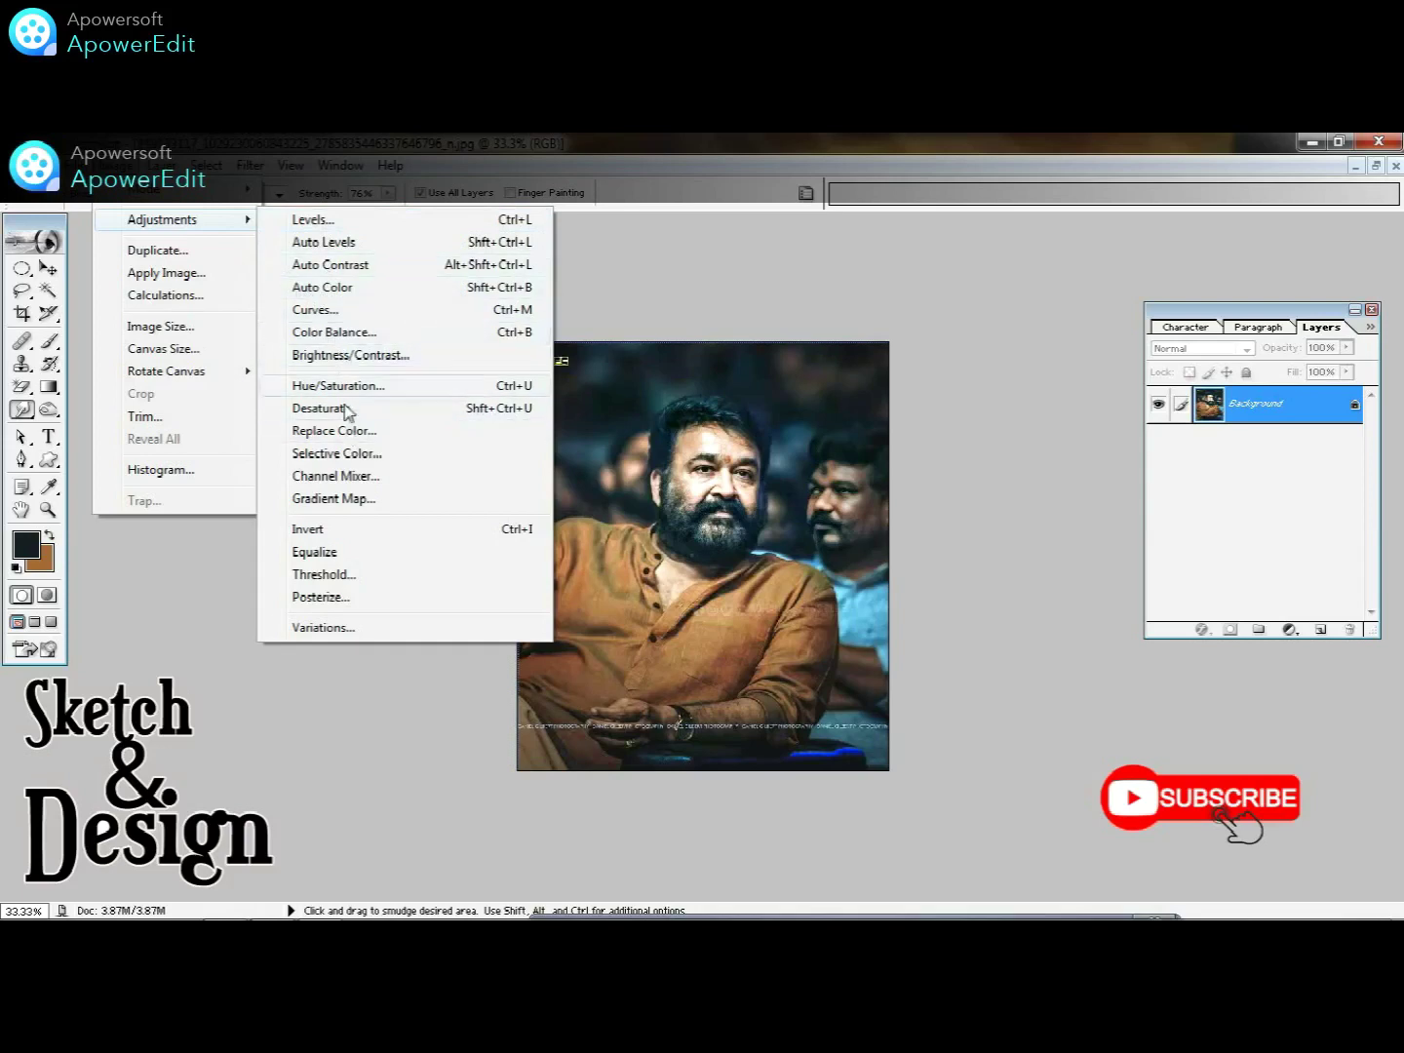
click(335, 357)
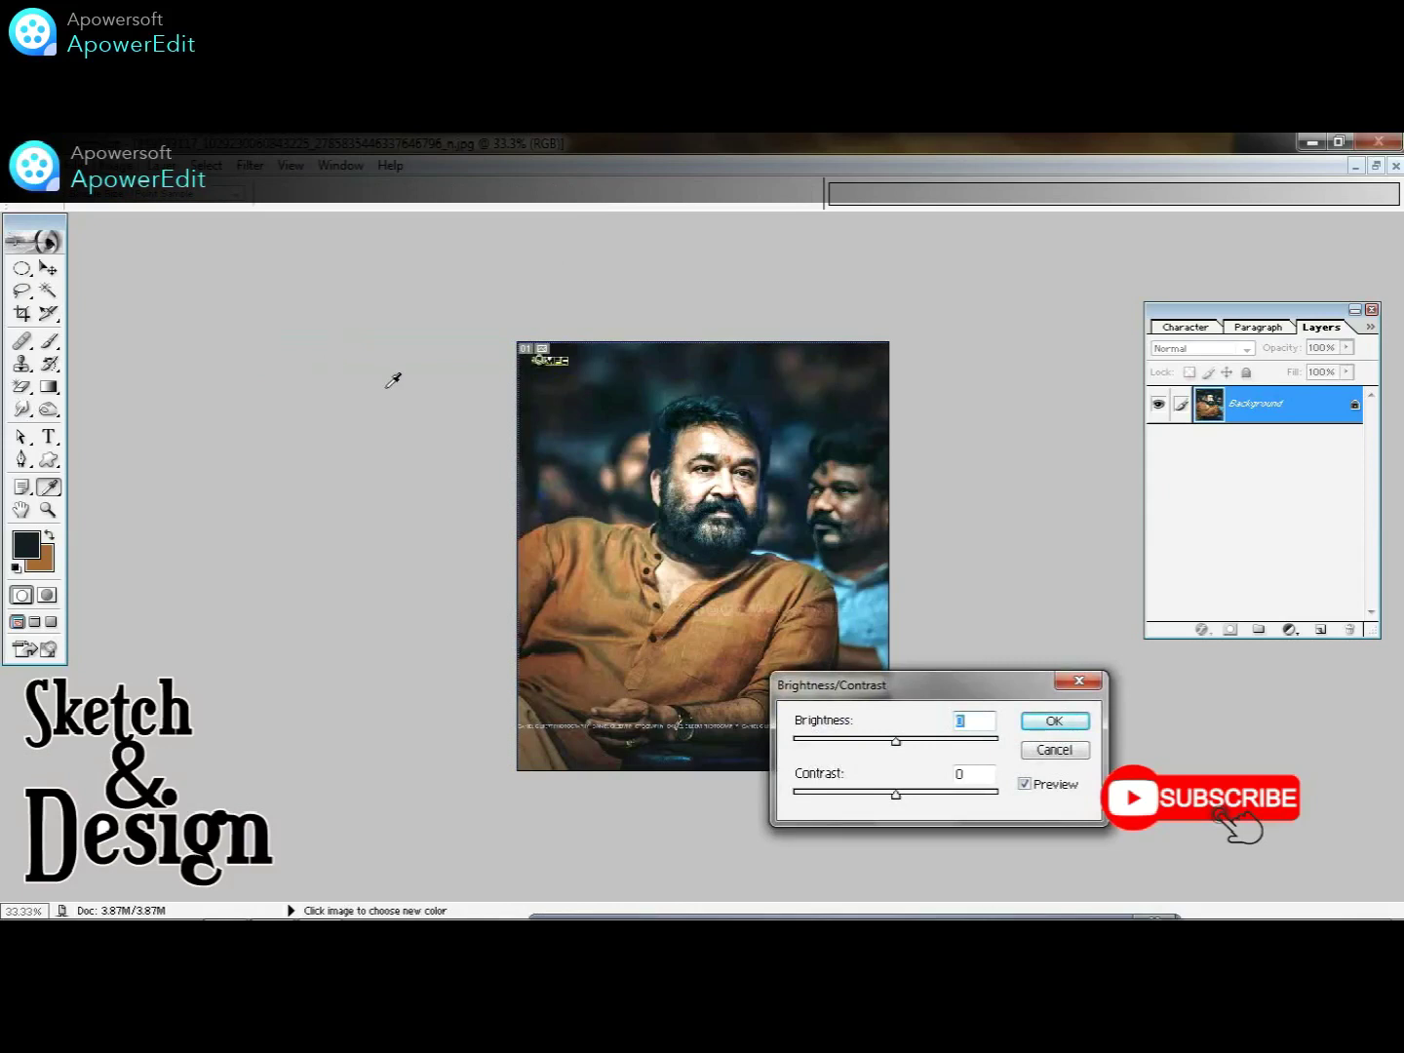
text(14)
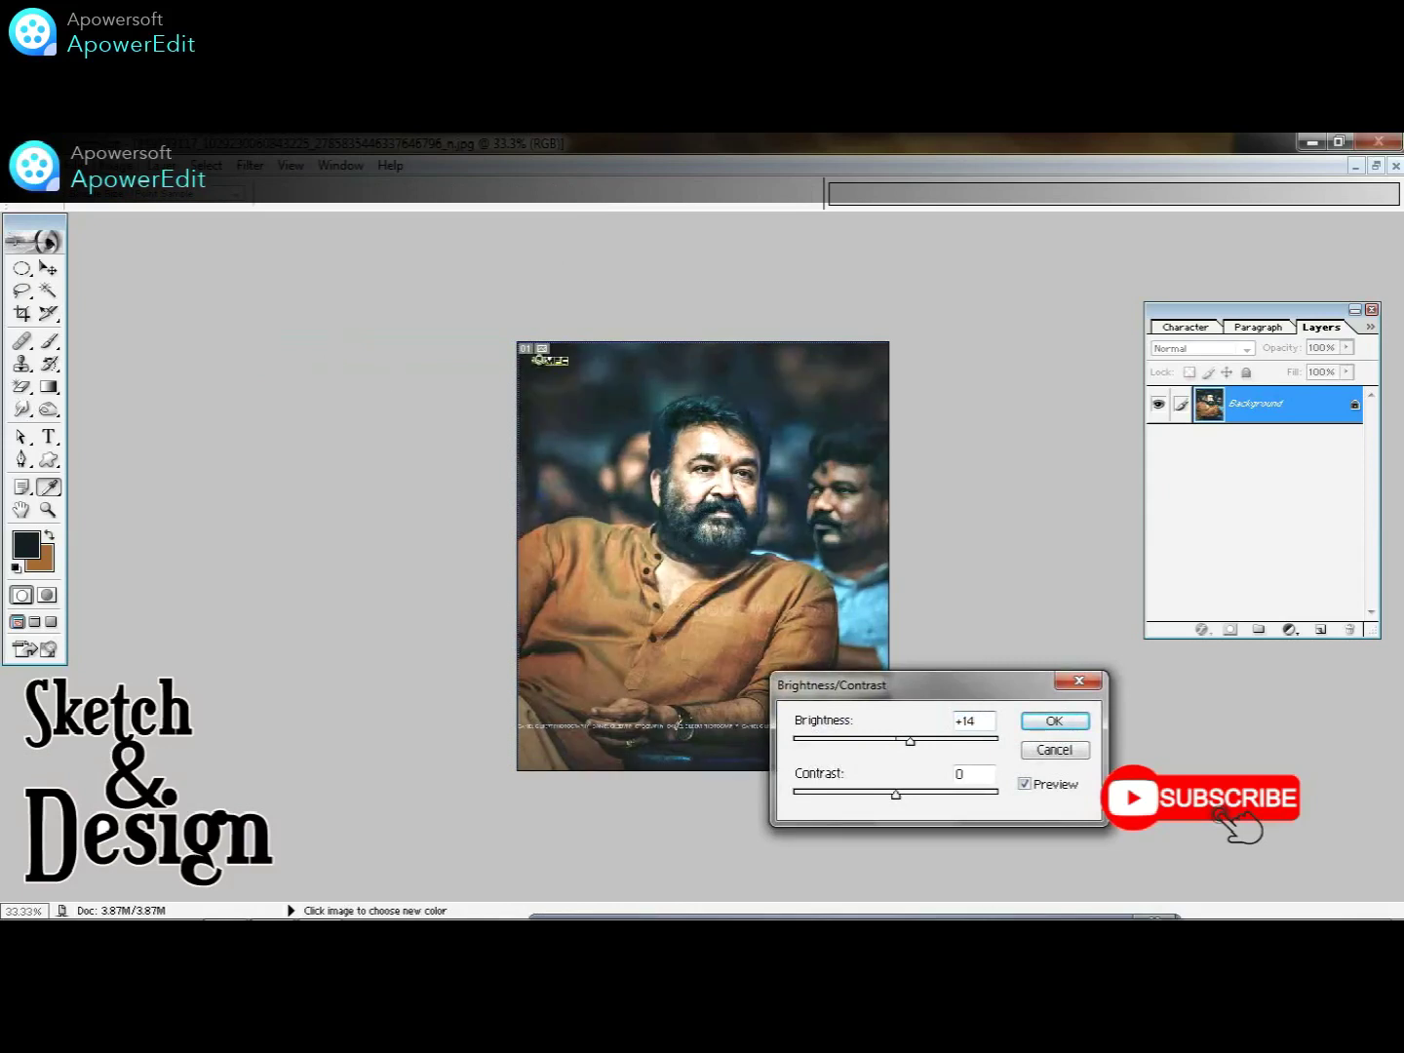
text(7)
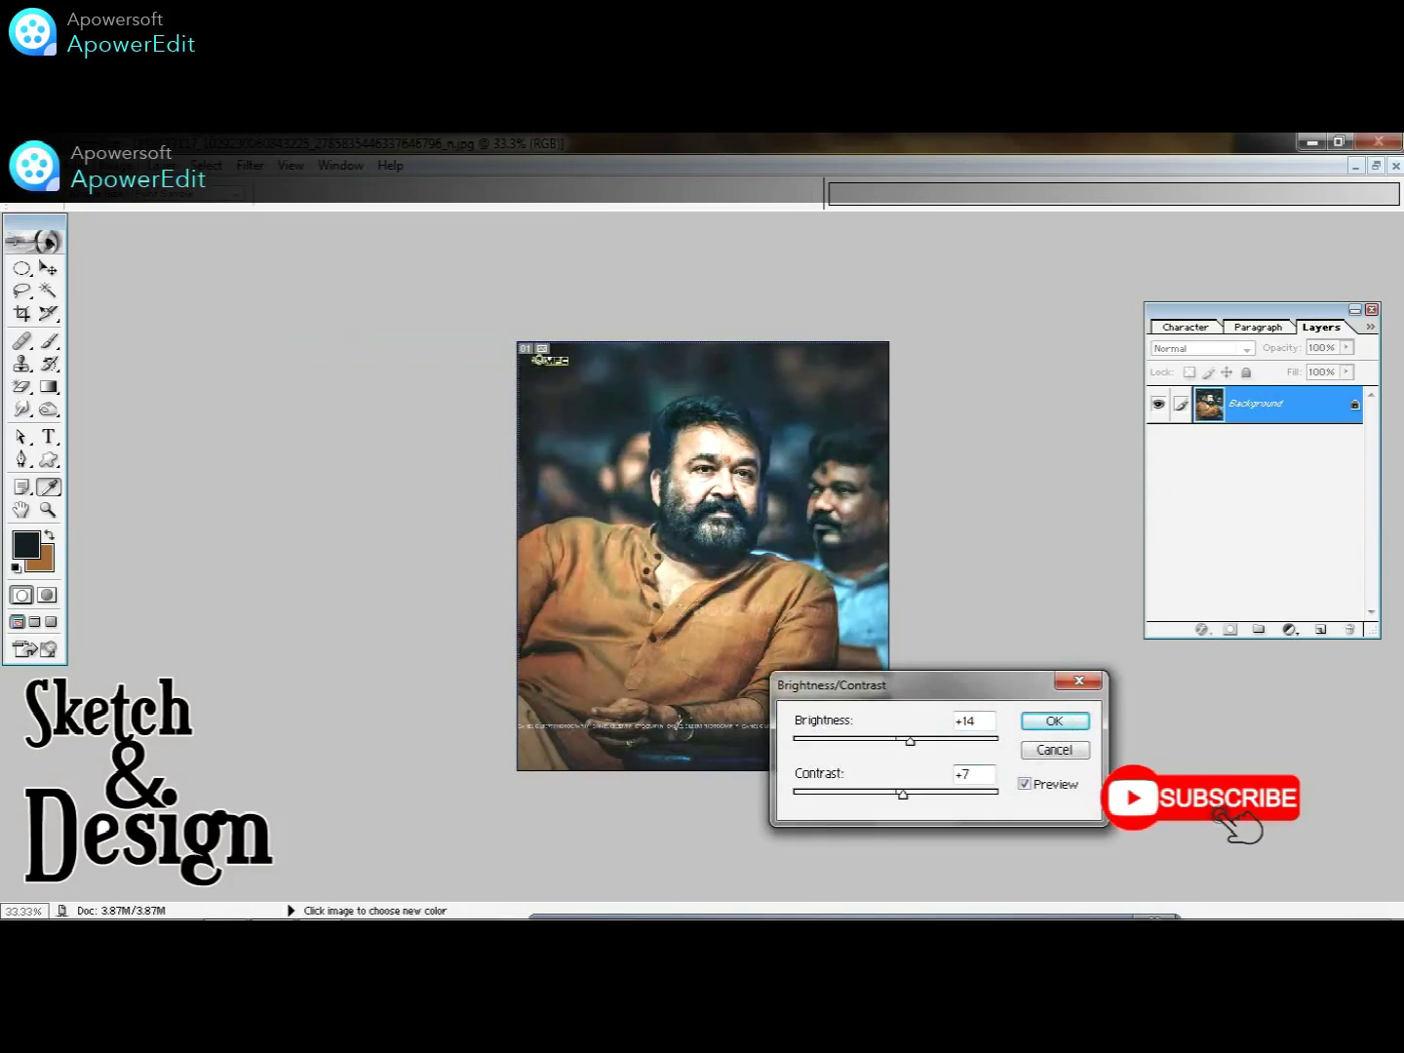
key(Return)
key(r)
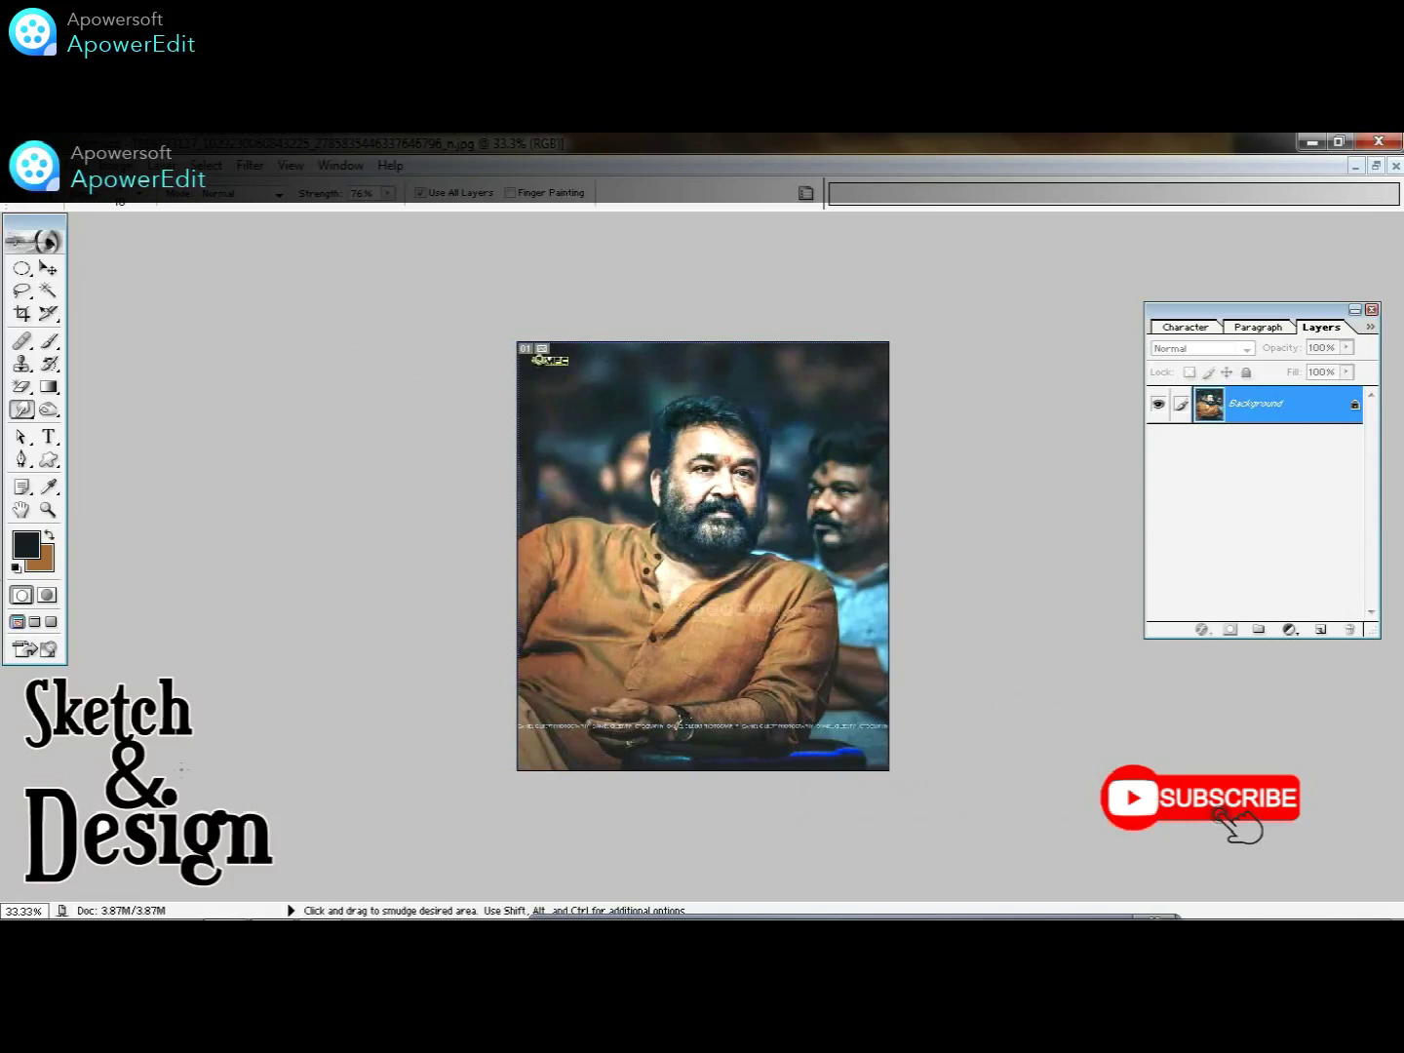
- Reopen Levels and close it without changing the levels
click(166, 165)
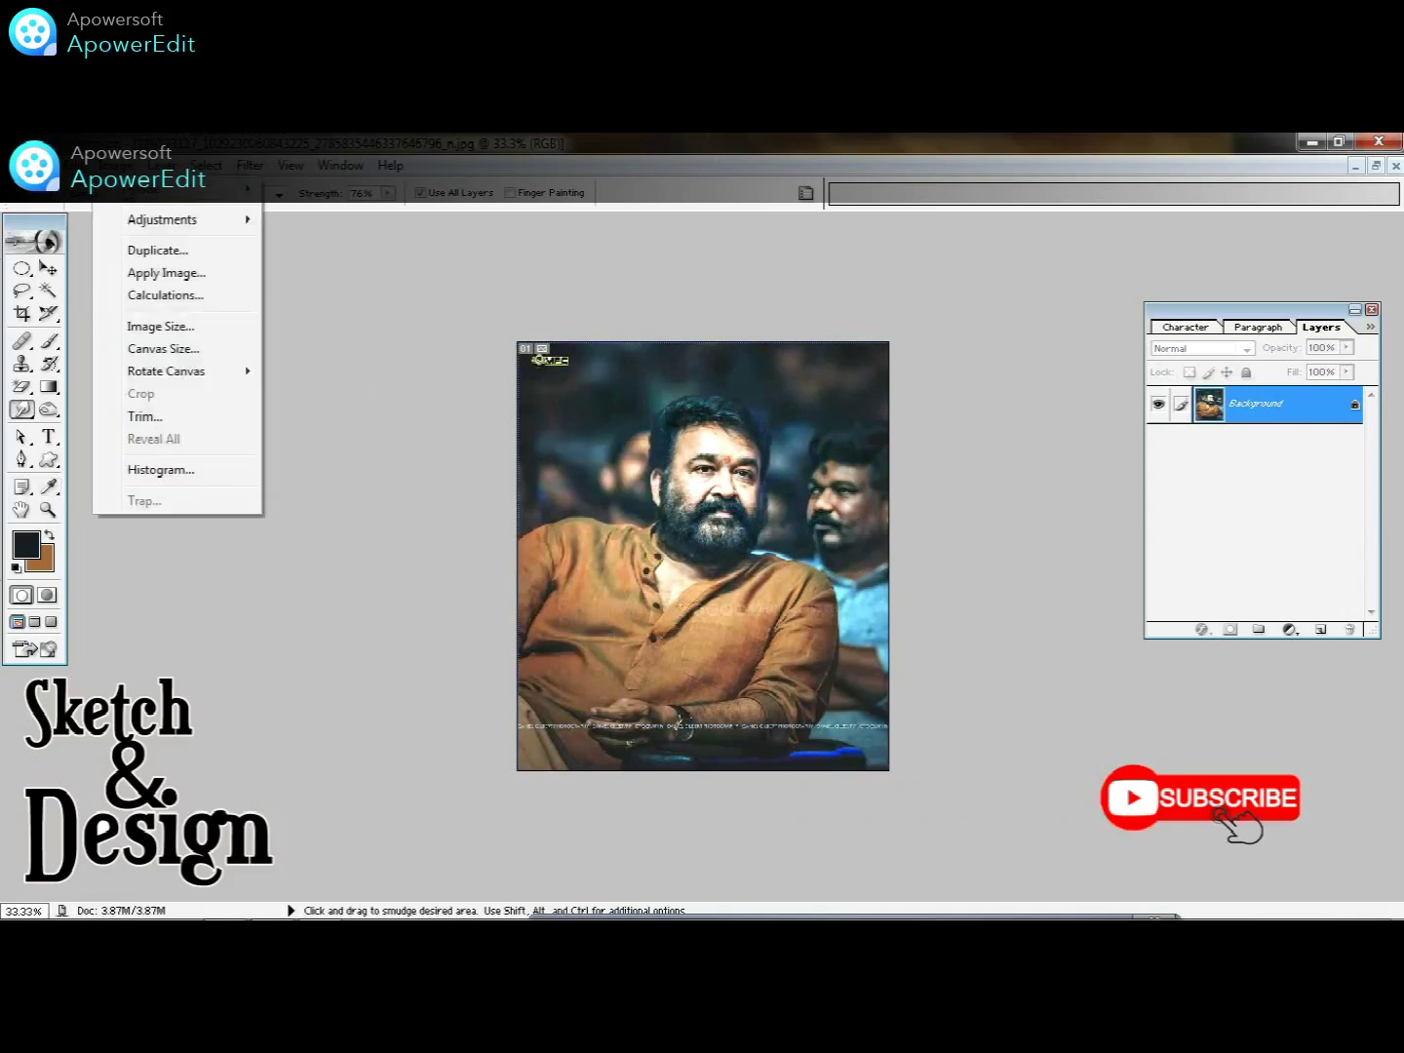
click(304, 220)
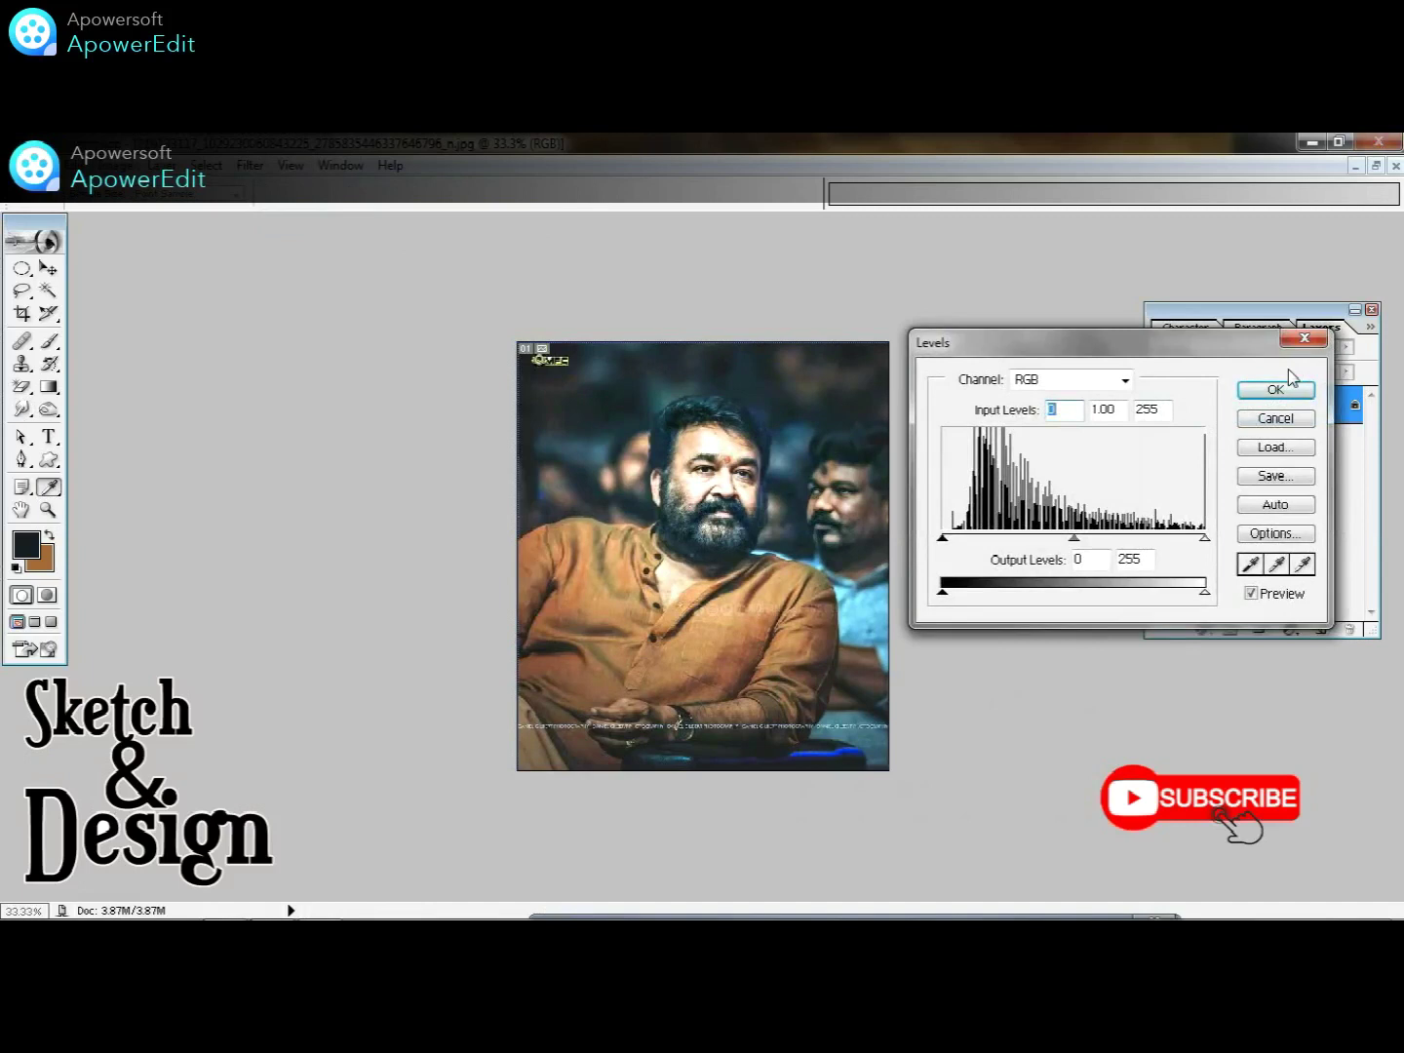
click(1279, 389)
- Confirm a Hue/Saturation pass and view the portrait at actual pixels
click(110, 165)
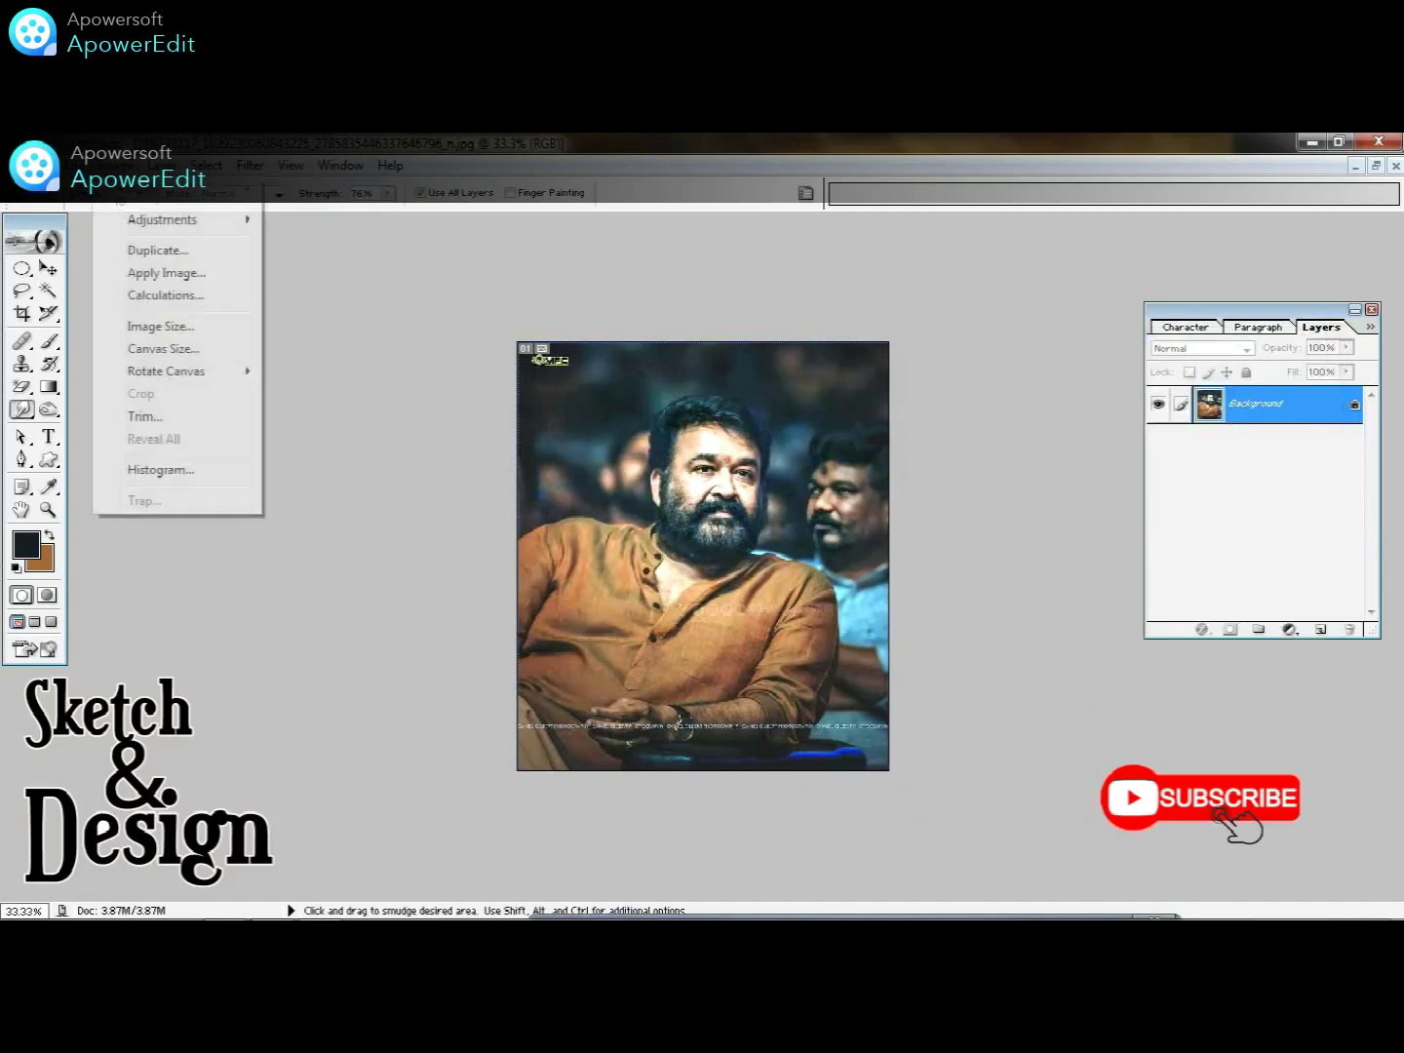
click(347, 388)
text(+2)
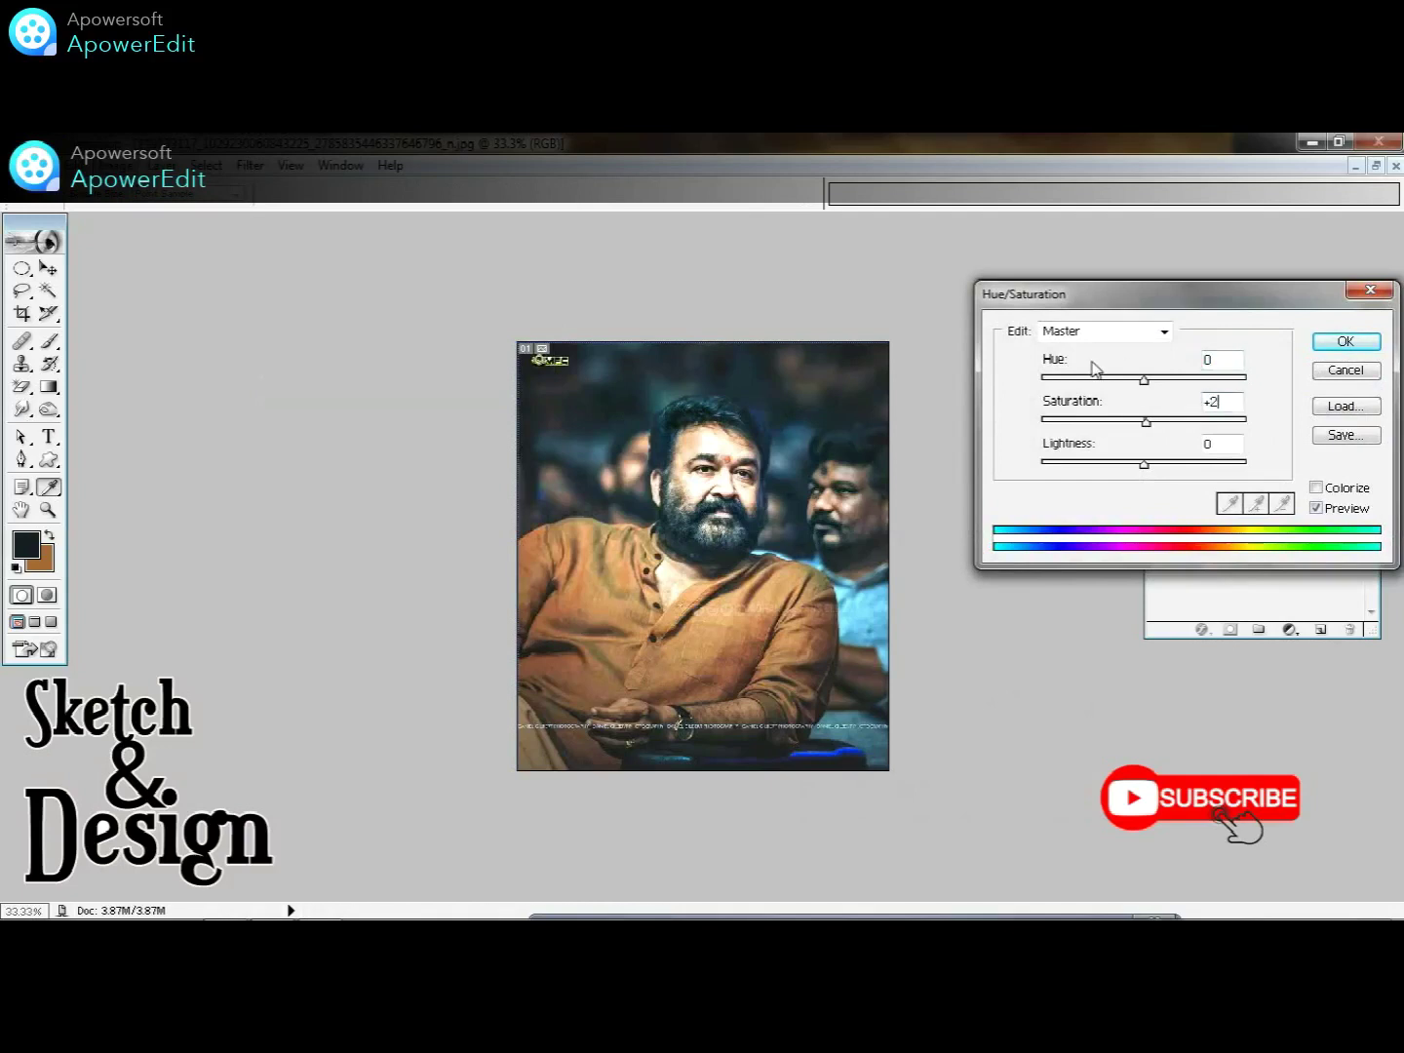
key(Return)
key(r)
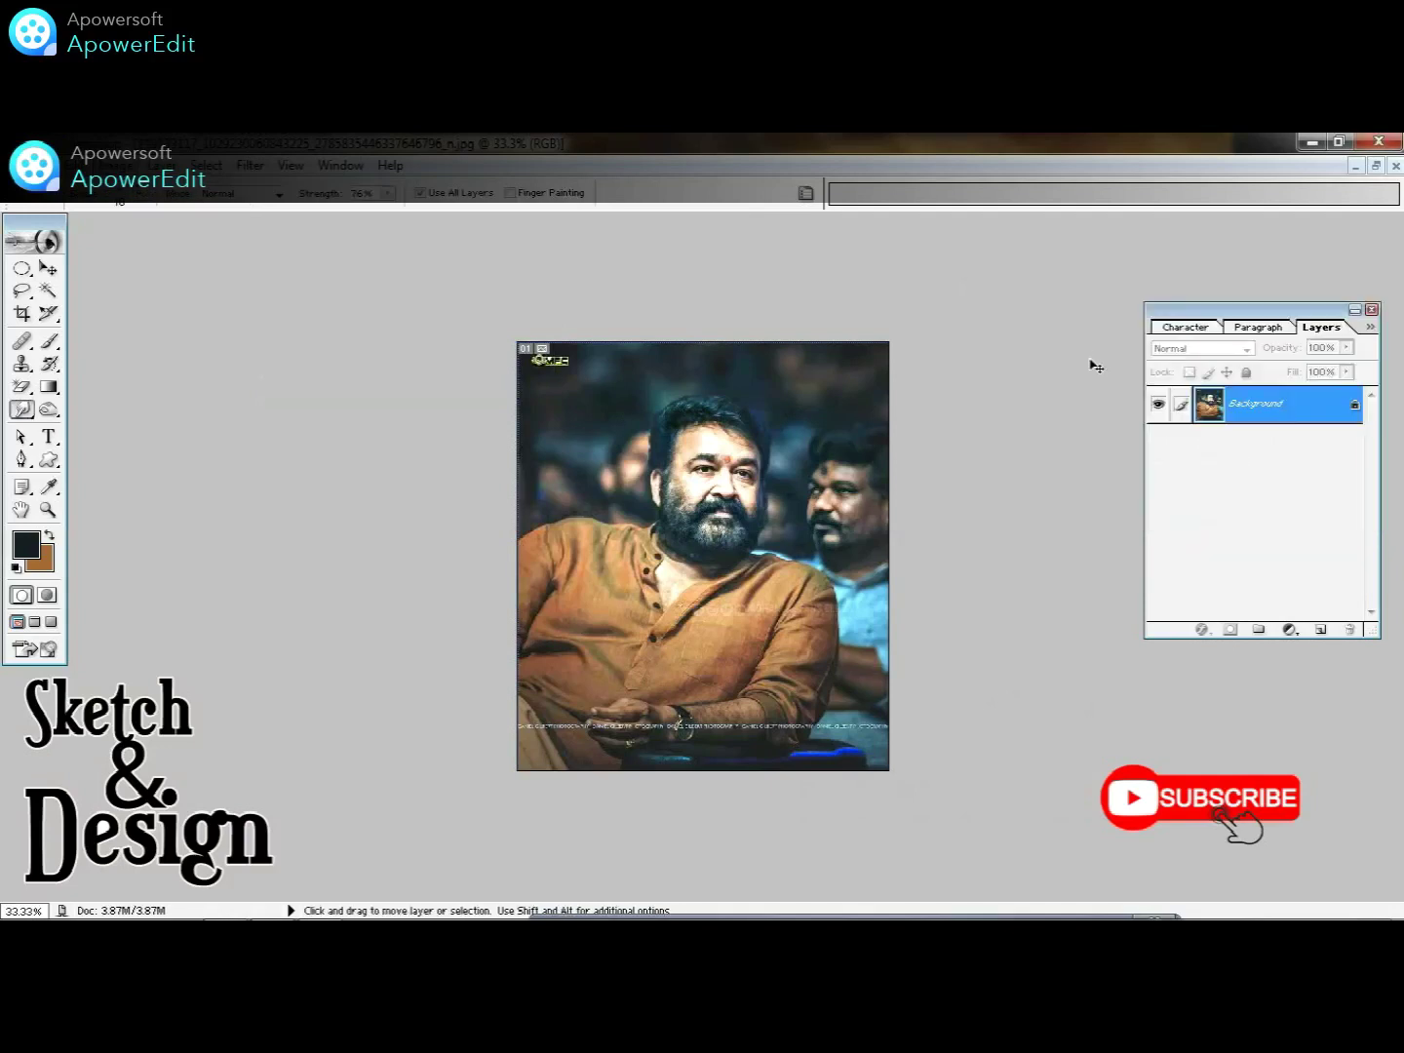
key(ctrl+alt+0)
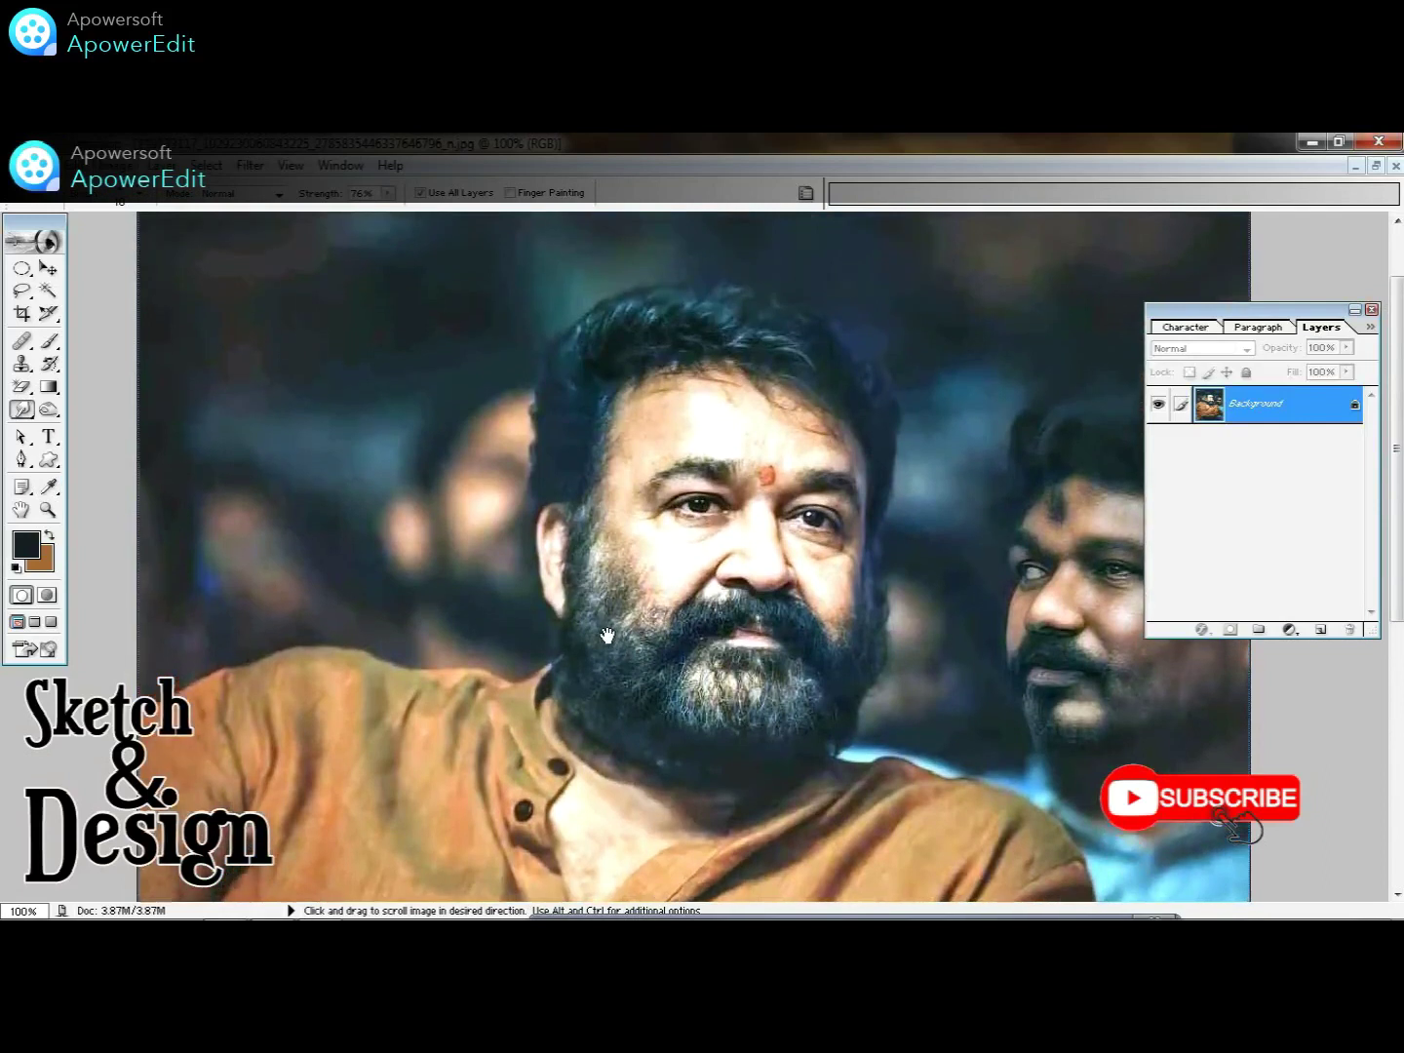
- Centre the view on the face and apply Sharpen, then Sharpen More
drag(628, 593, 627, 661)
click(251, 165)
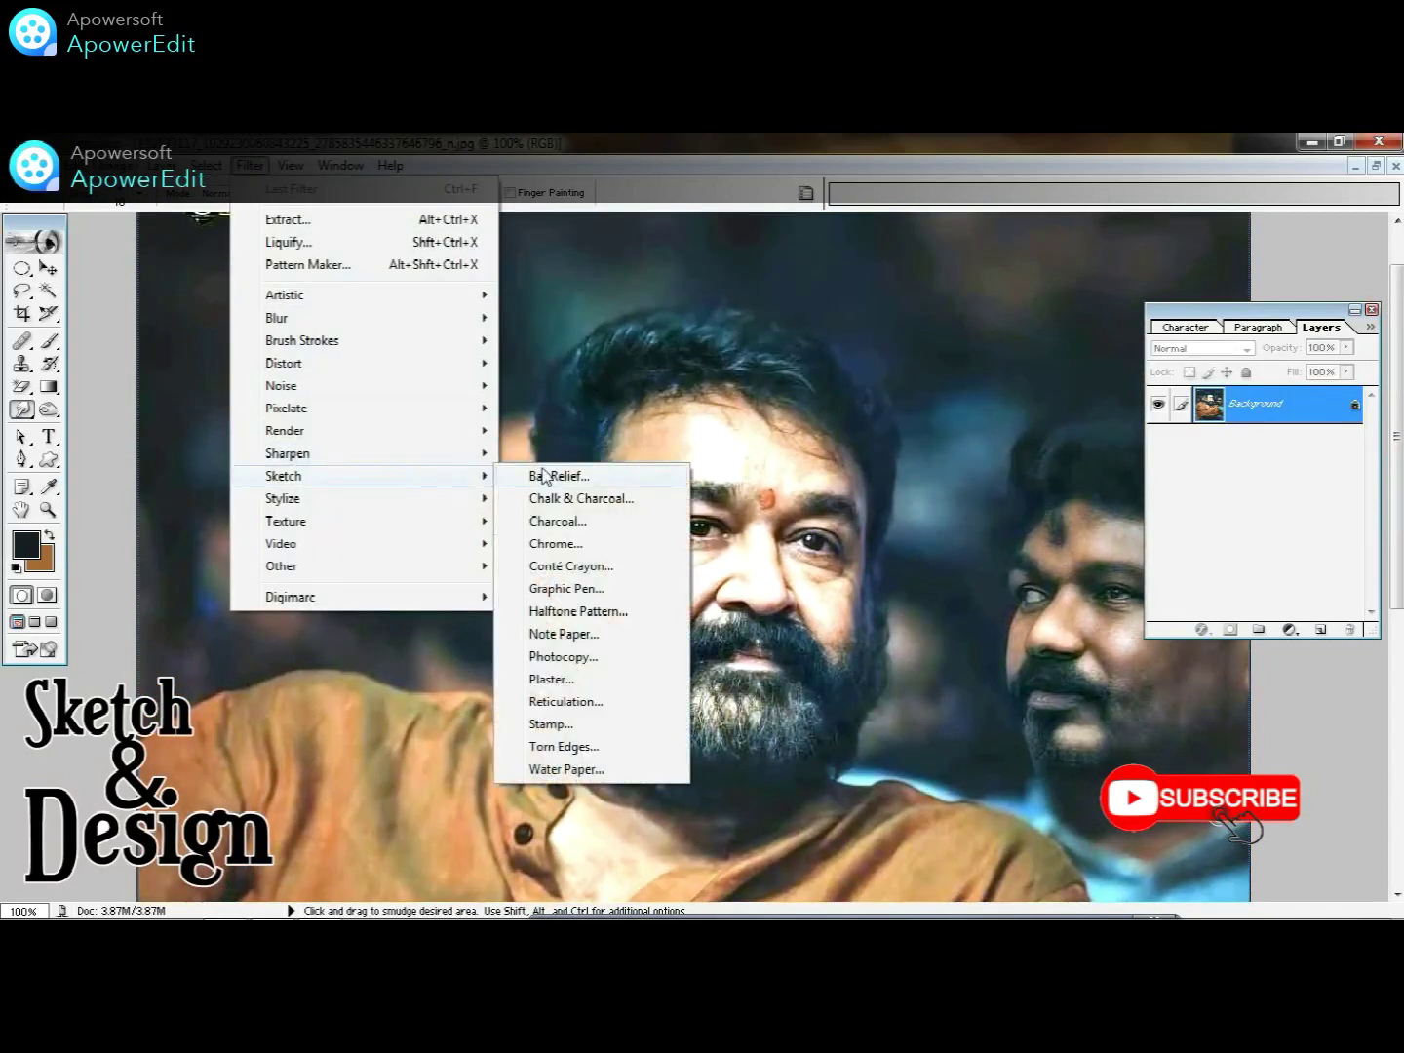
mouse_move(286, 453)
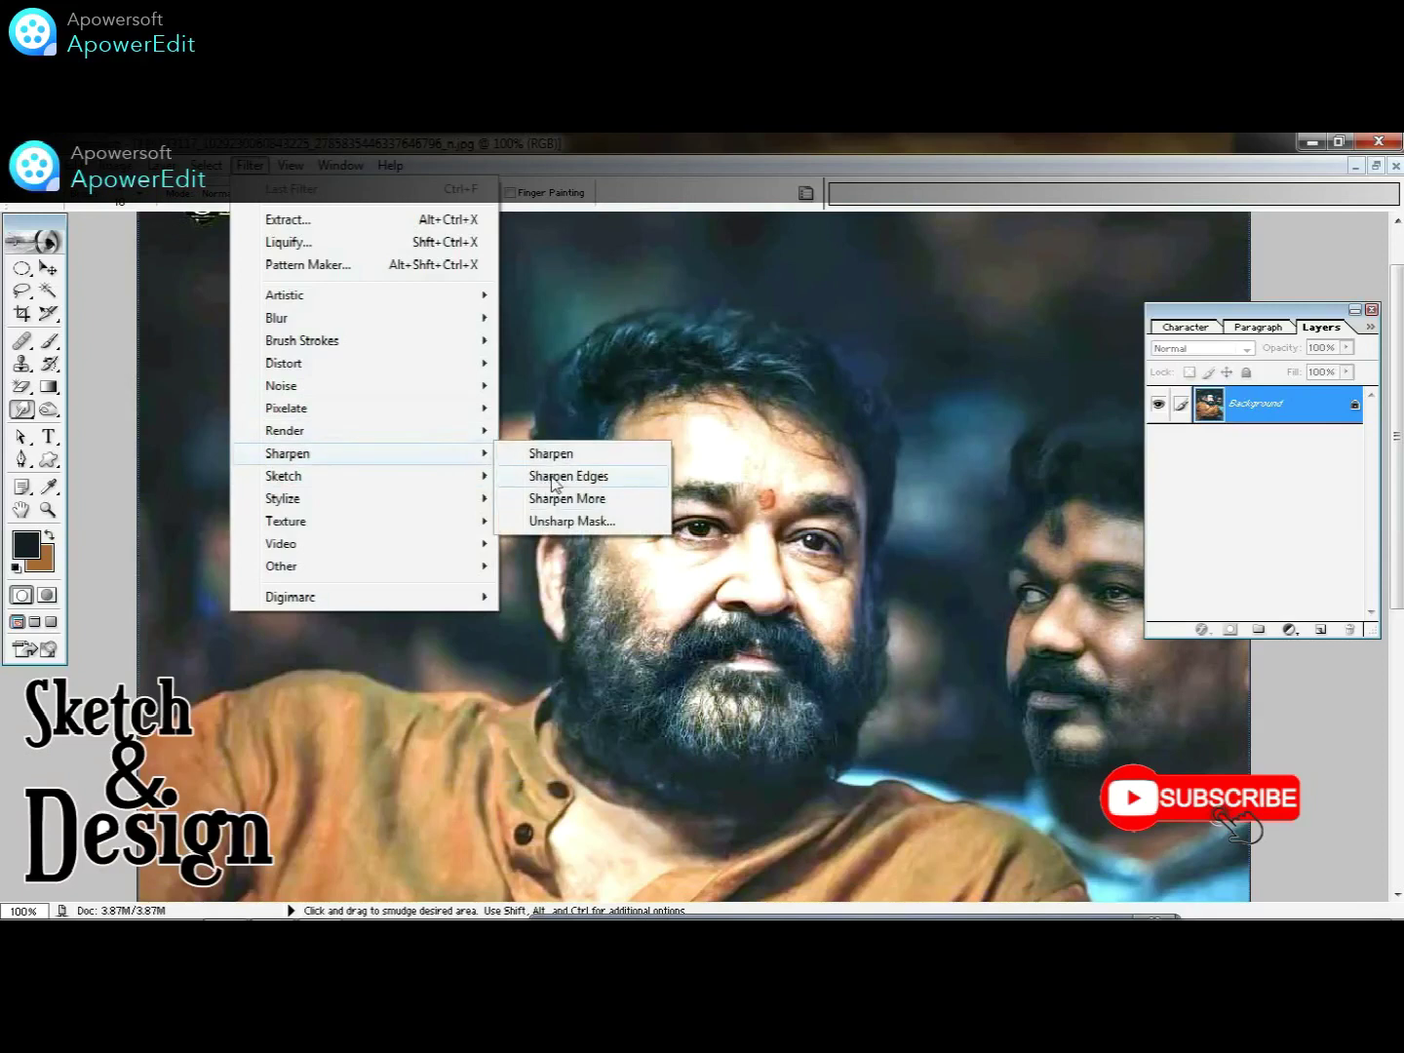
key(Escape)
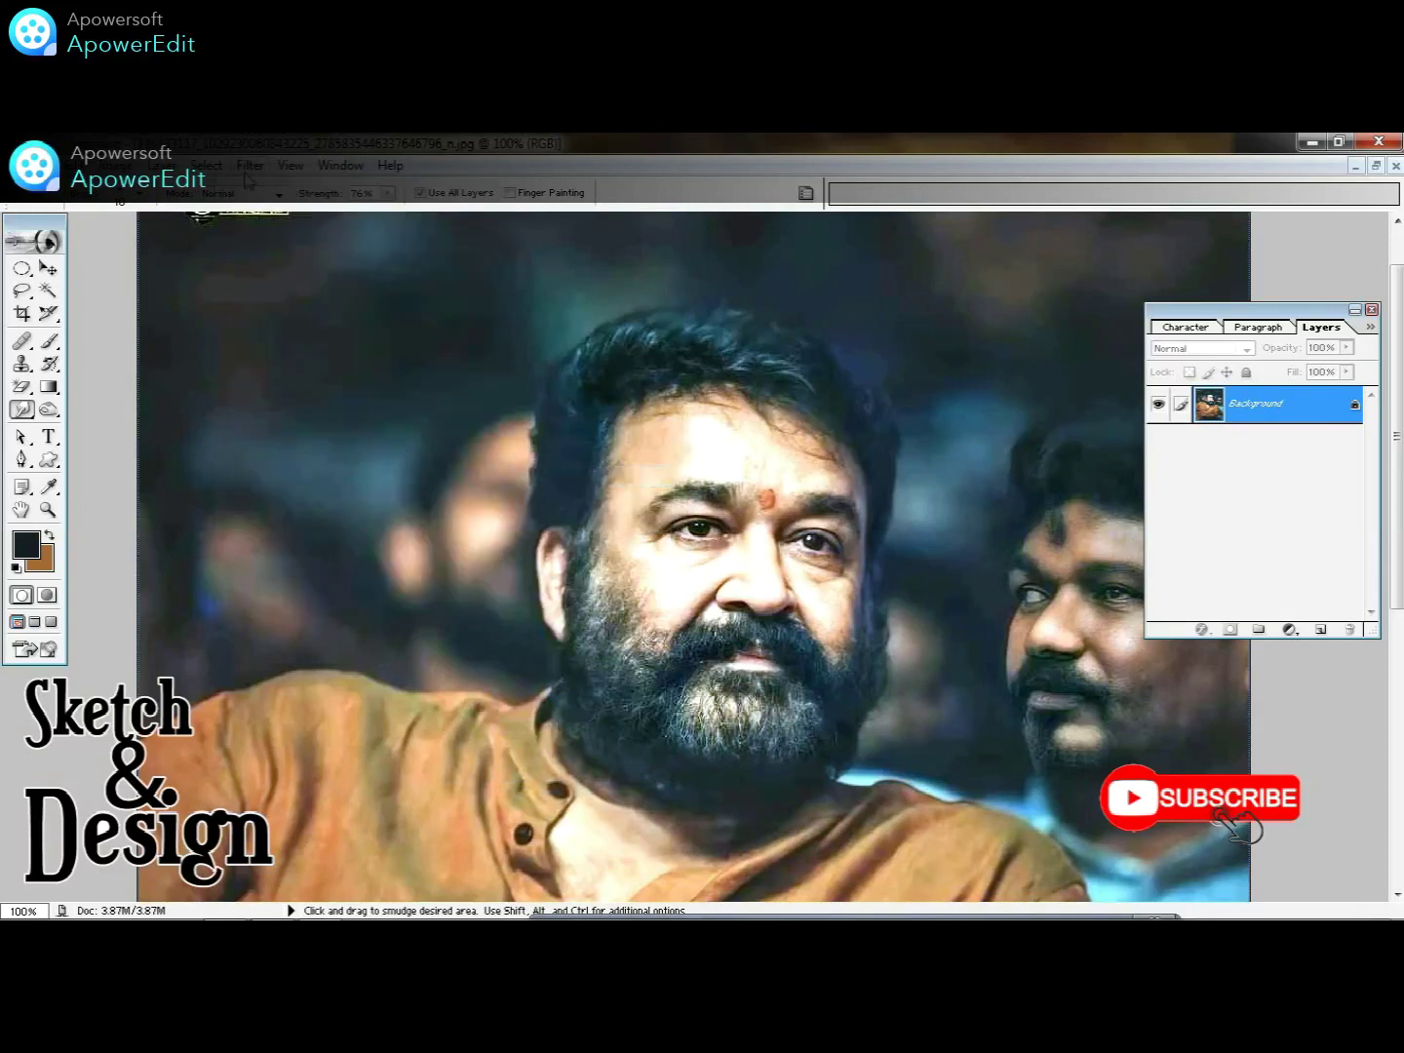
click(245, 174)
click(546, 452)
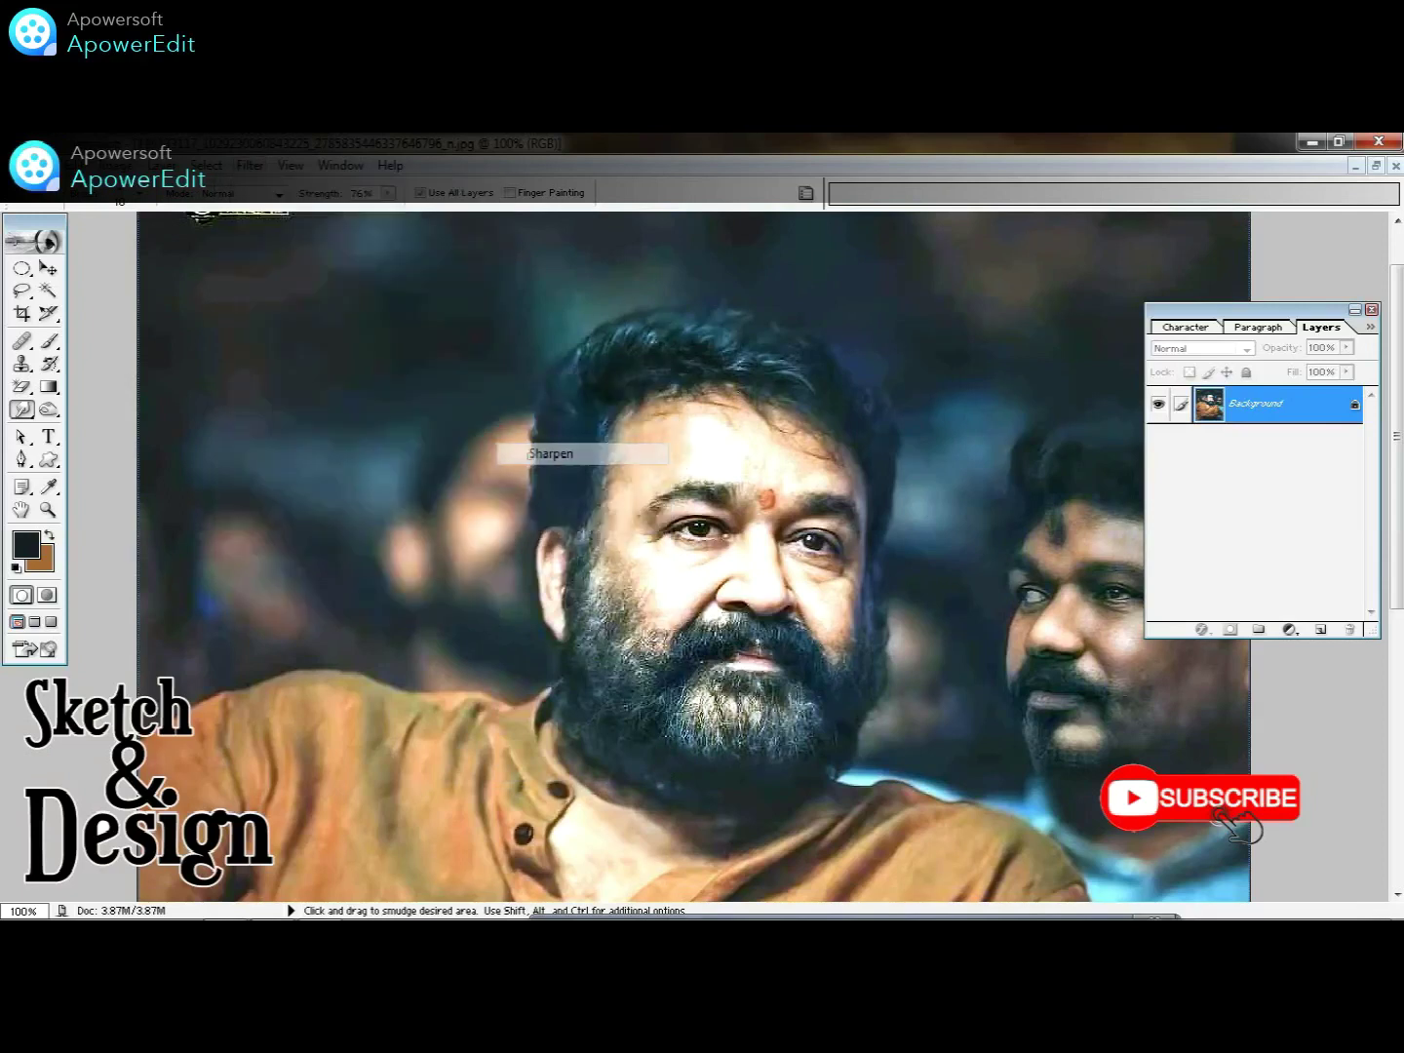
click(246, 165)
mouse_move(287, 454)
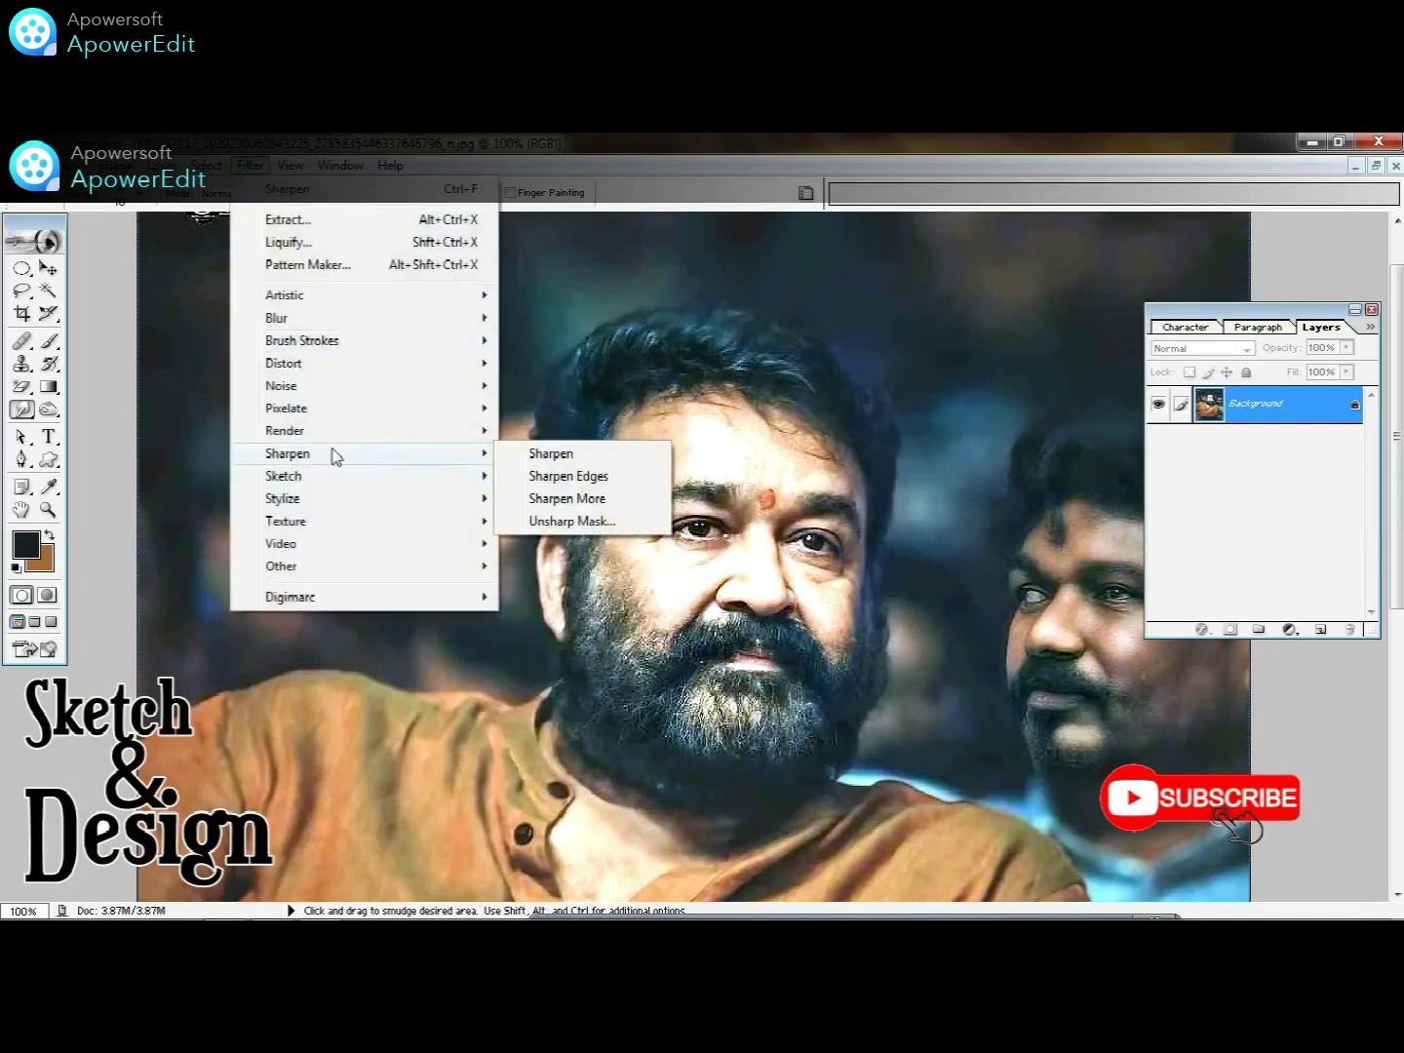
click(573, 497)
- Apply Unsharp Mask (106%, radius 4.1 px, threshold 3) and duplicate the Background layer
click(245, 165)
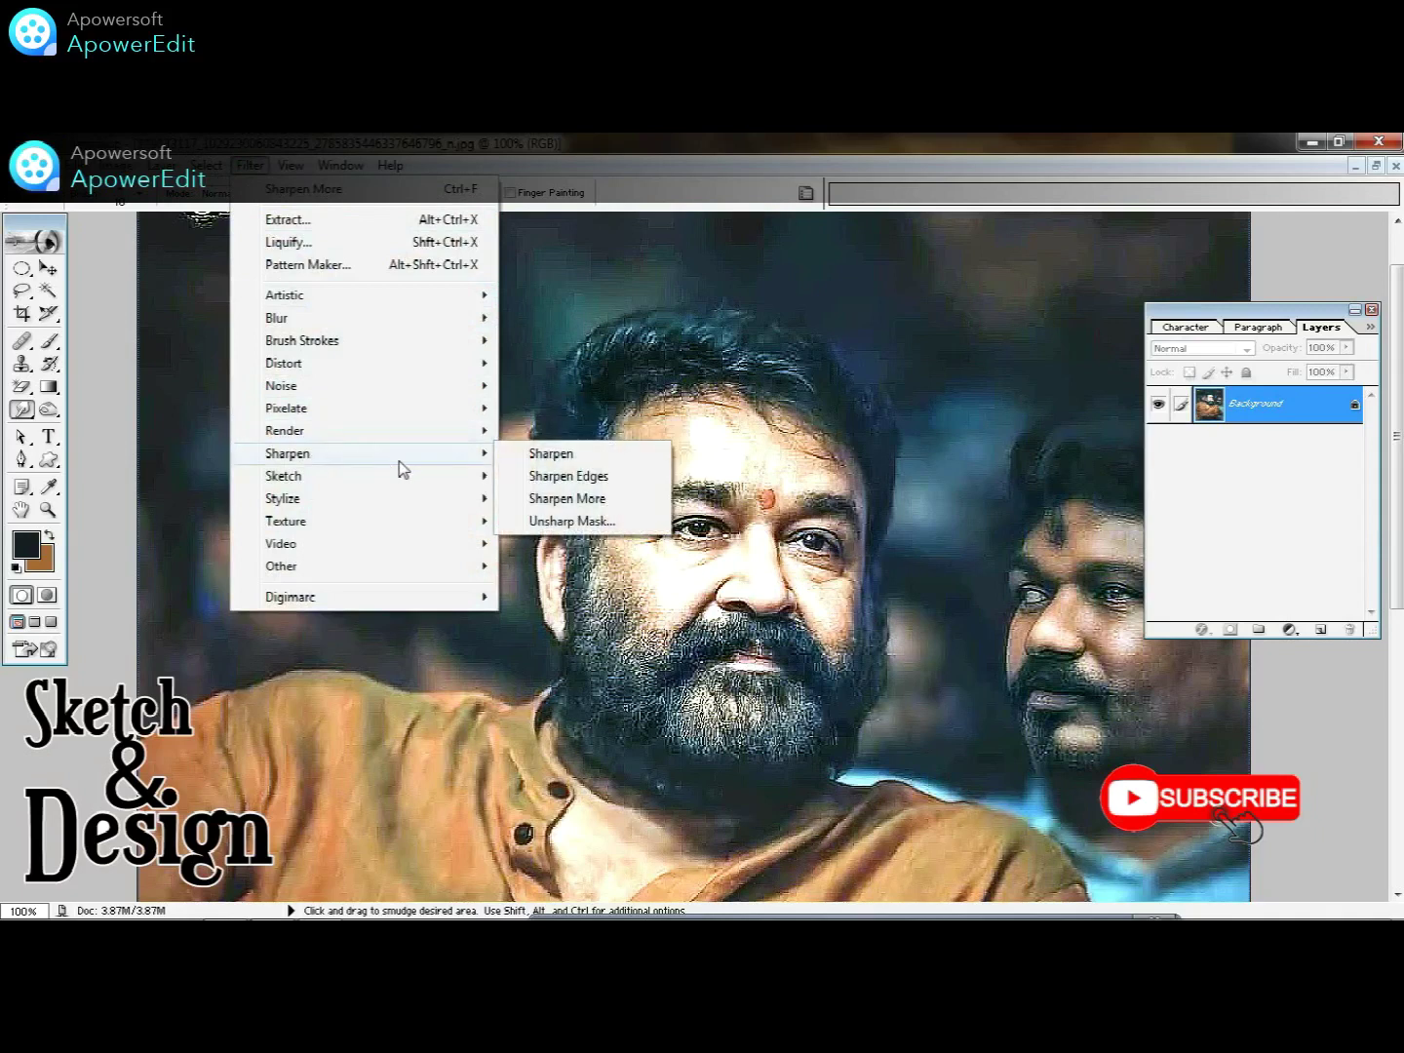
click(561, 522)
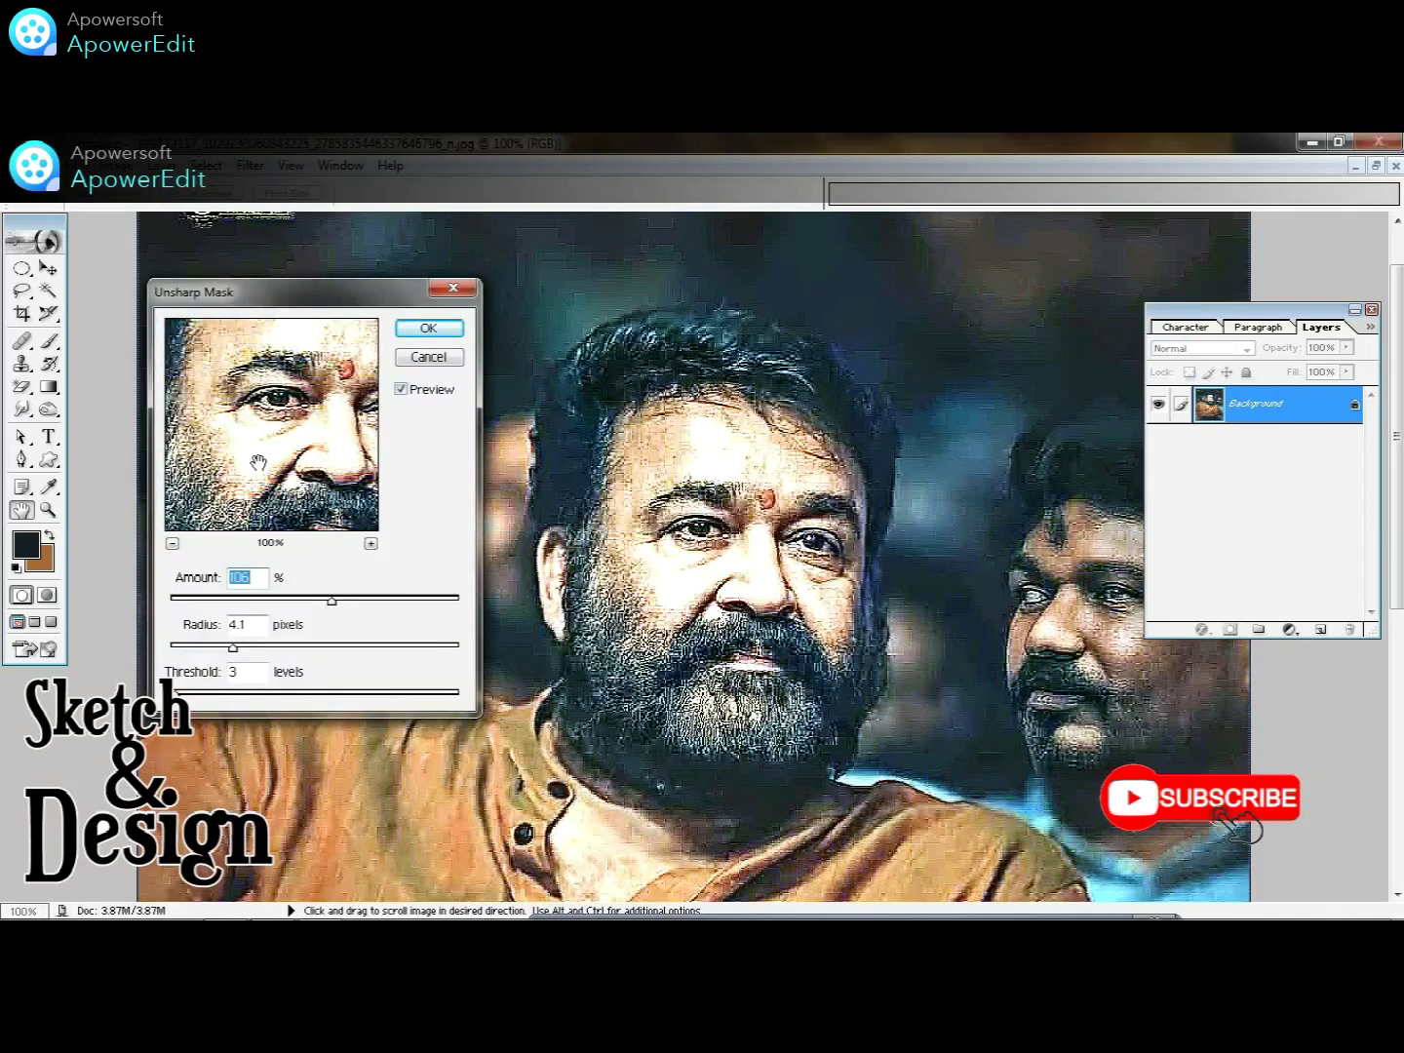
click(429, 329)
key(r)
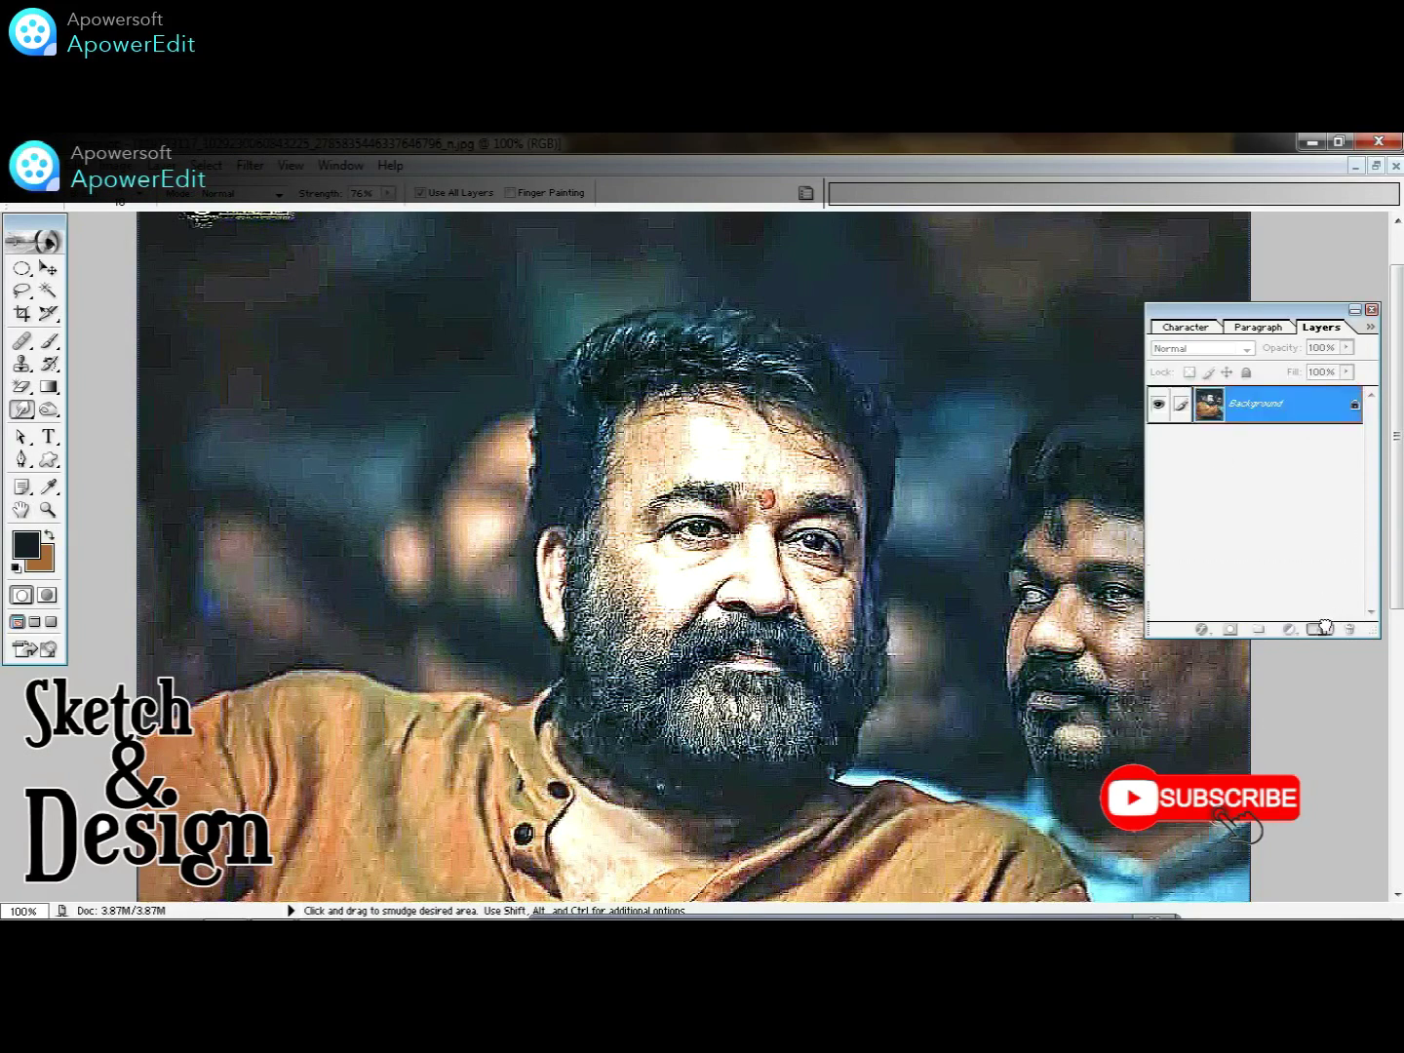
drag(1292, 410, 1322, 627)
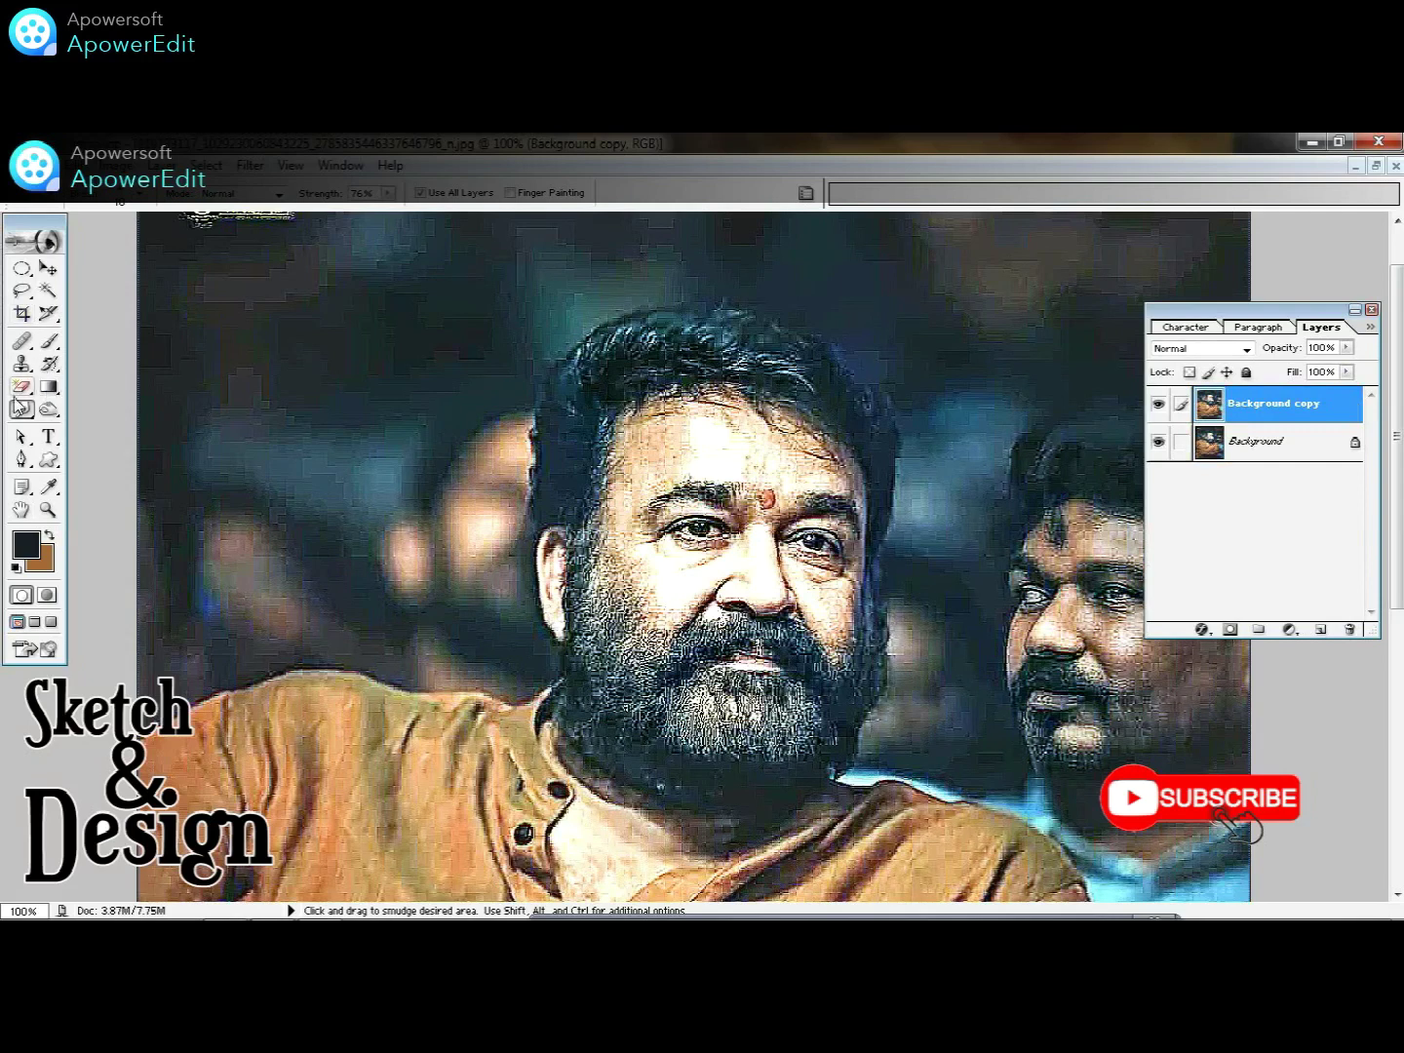
- Pick a 35 px soft brush, apply Auto Contrast and Auto Color, and zoom in on the face
click(140, 199)
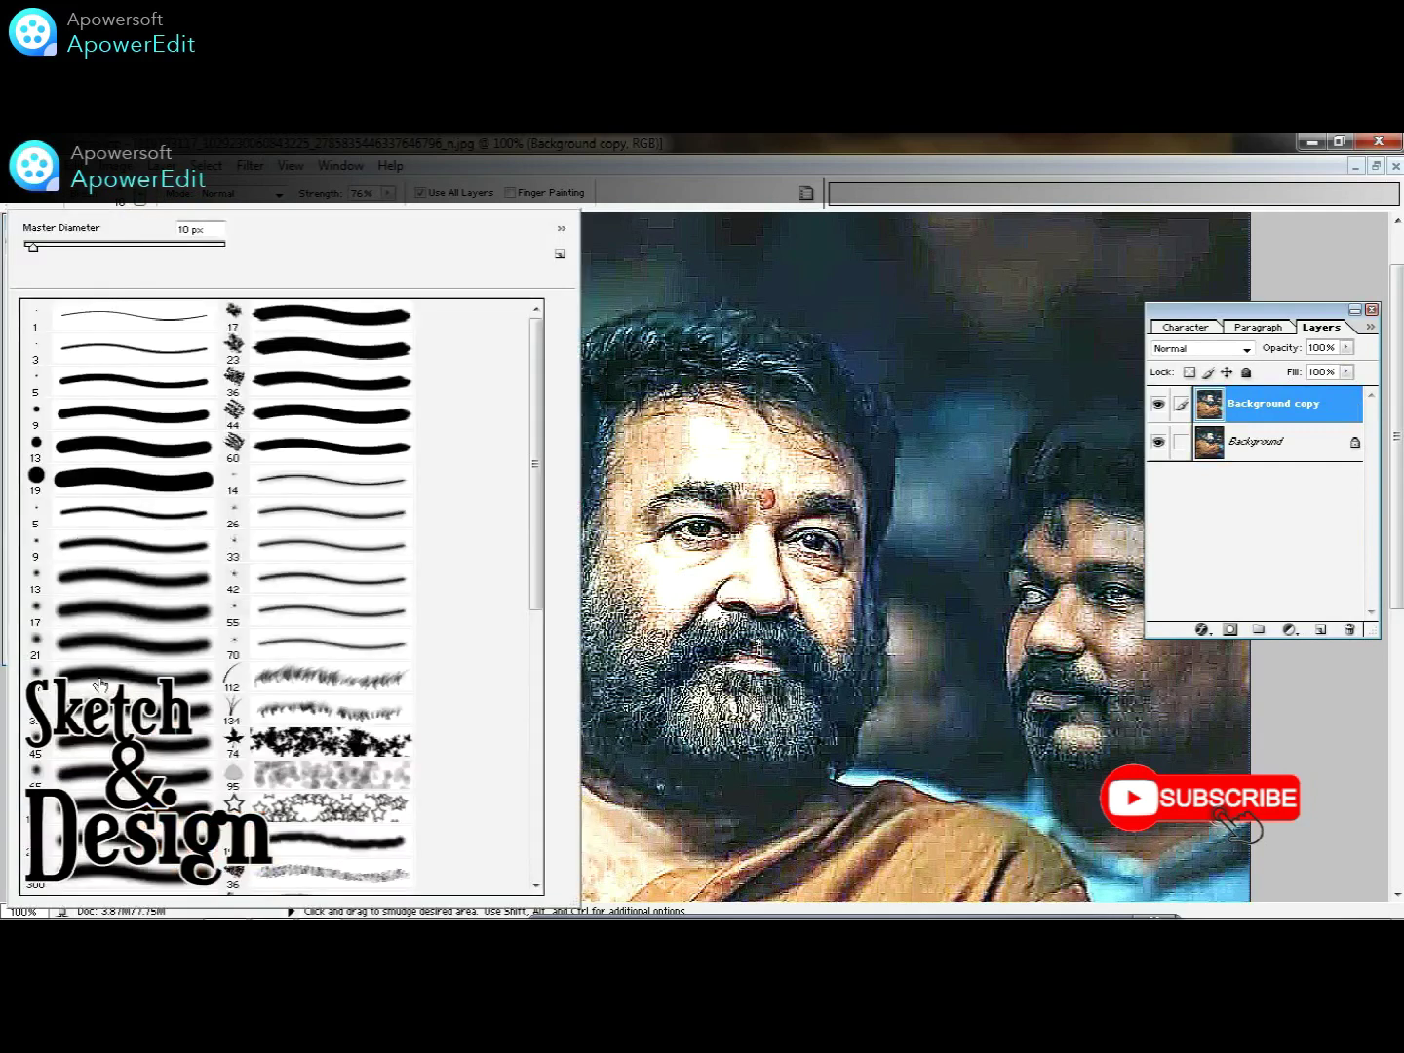
double_click(198, 720)
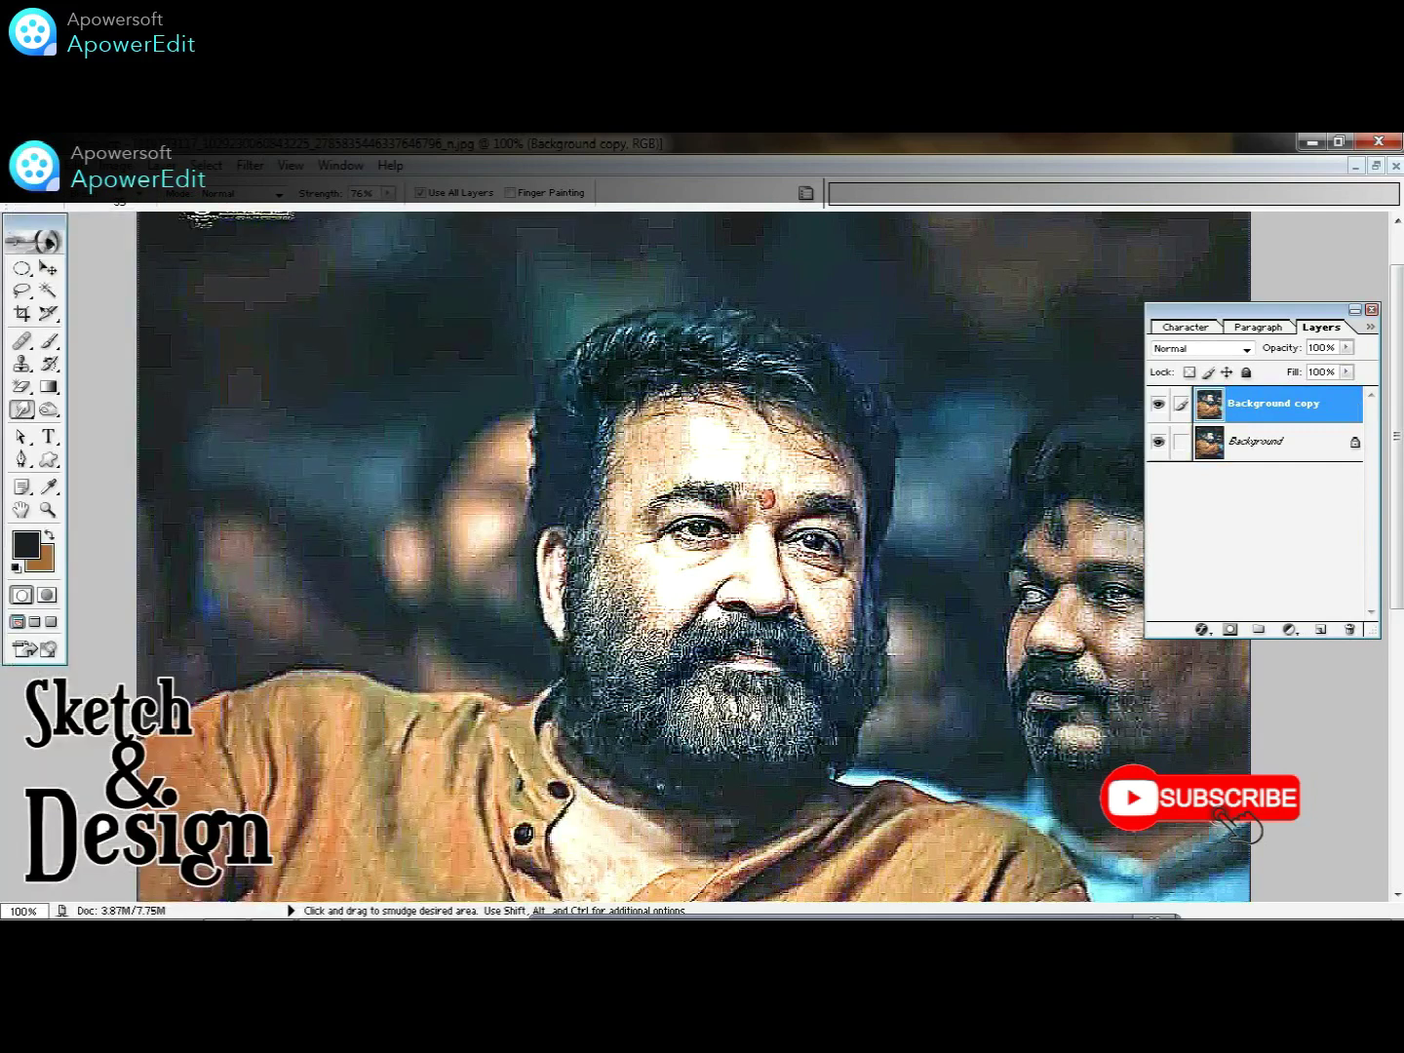
click(122, 164)
mouse_move(161, 219)
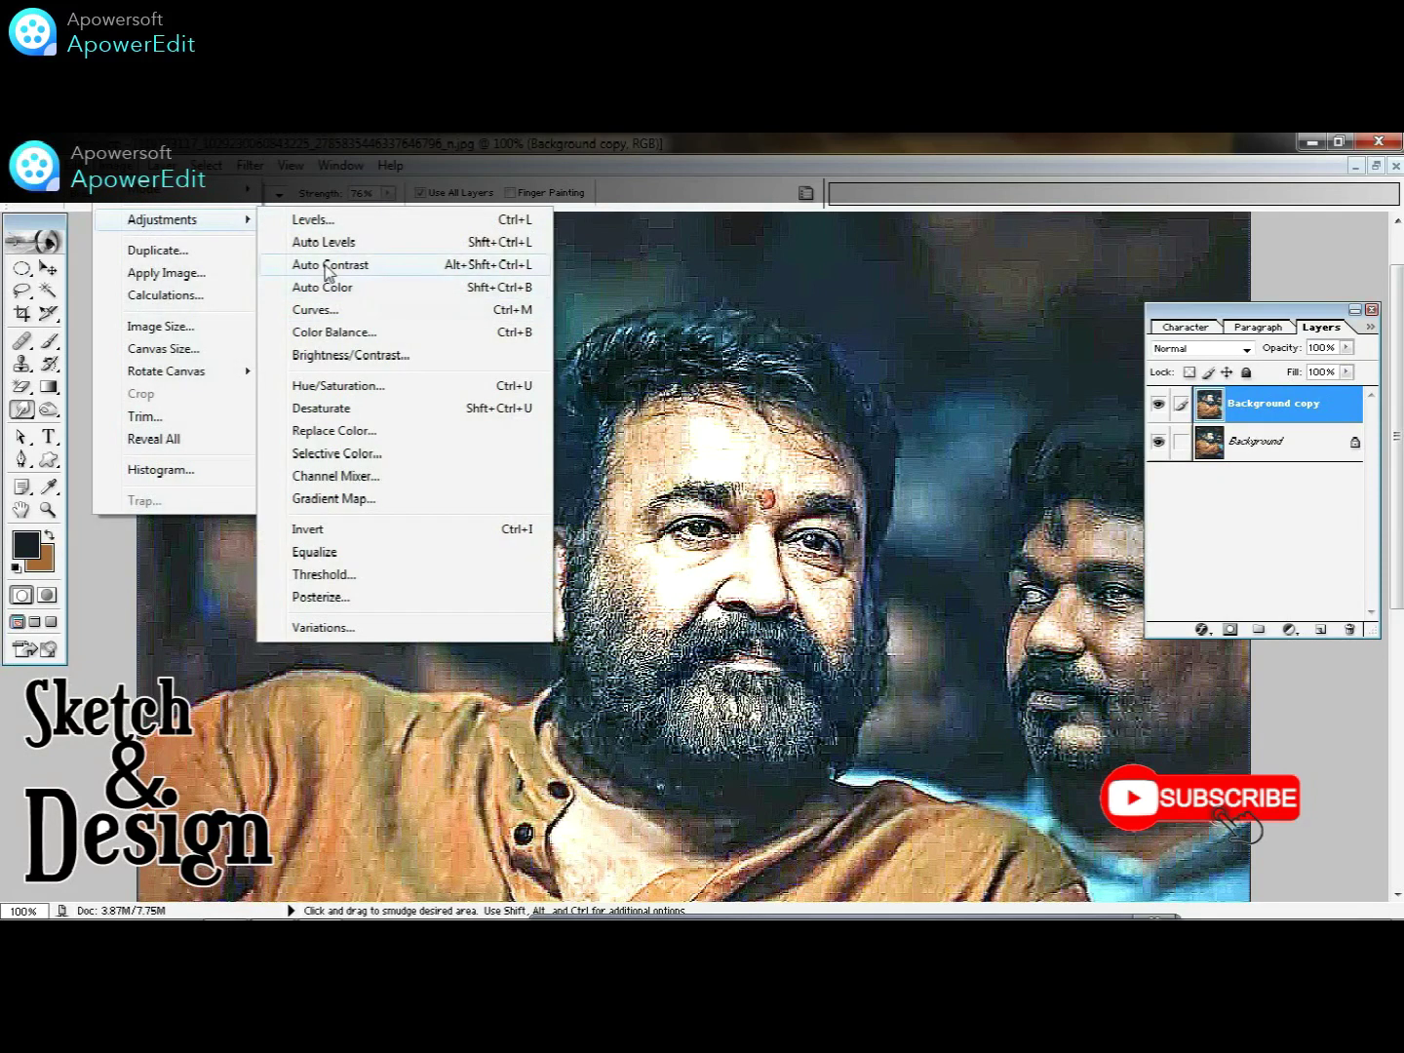
click(328, 265)
click(122, 165)
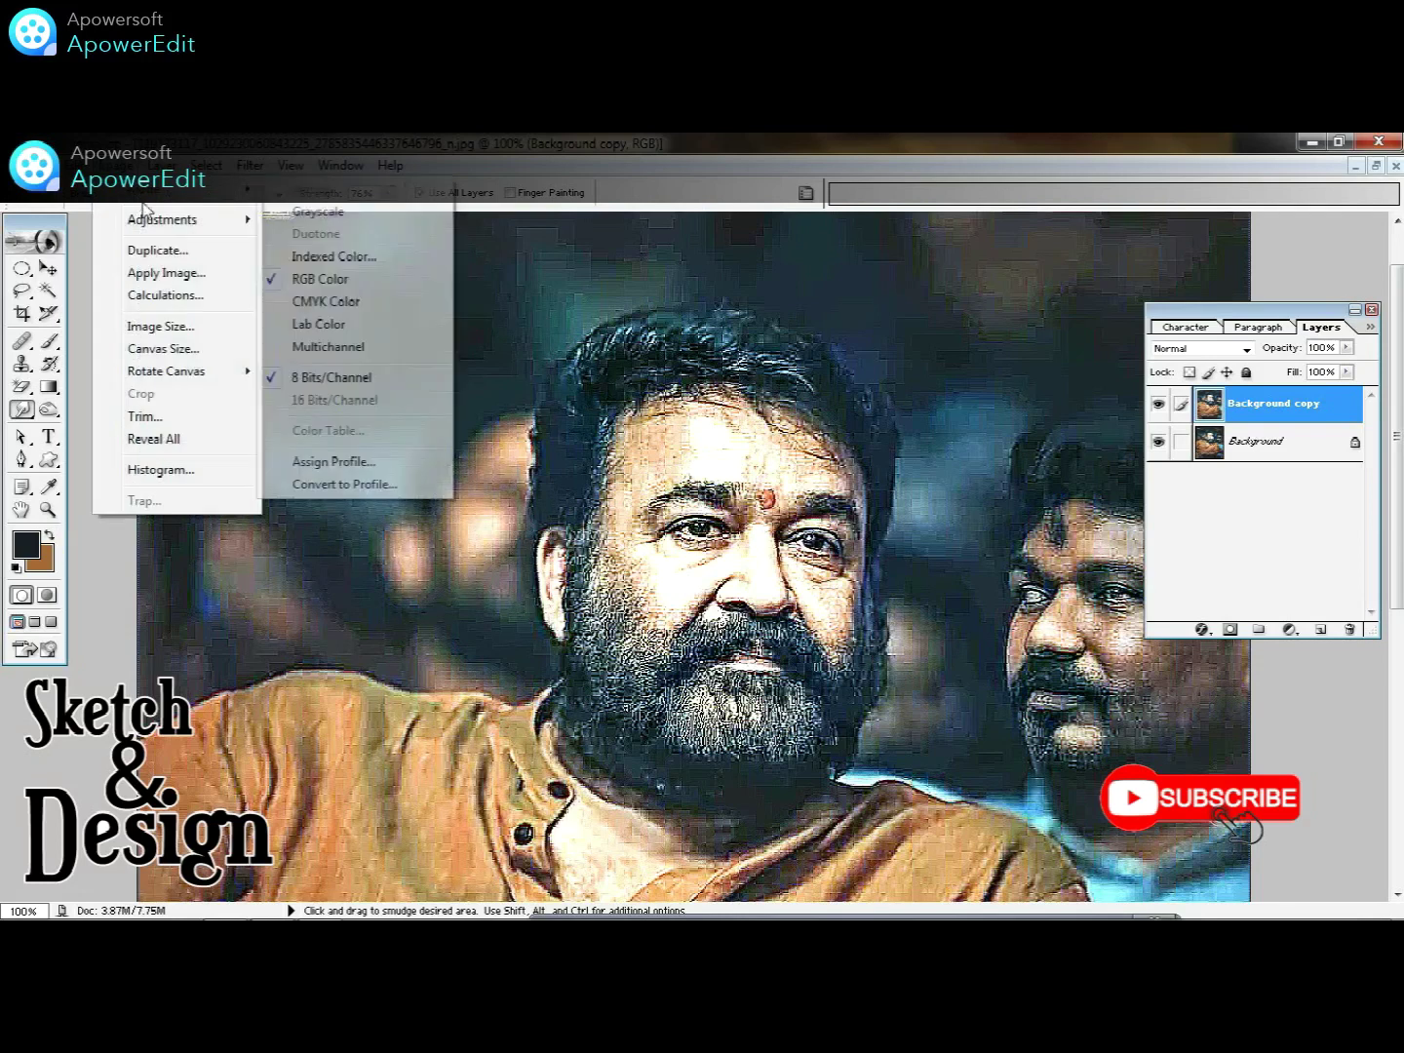
click(321, 286)
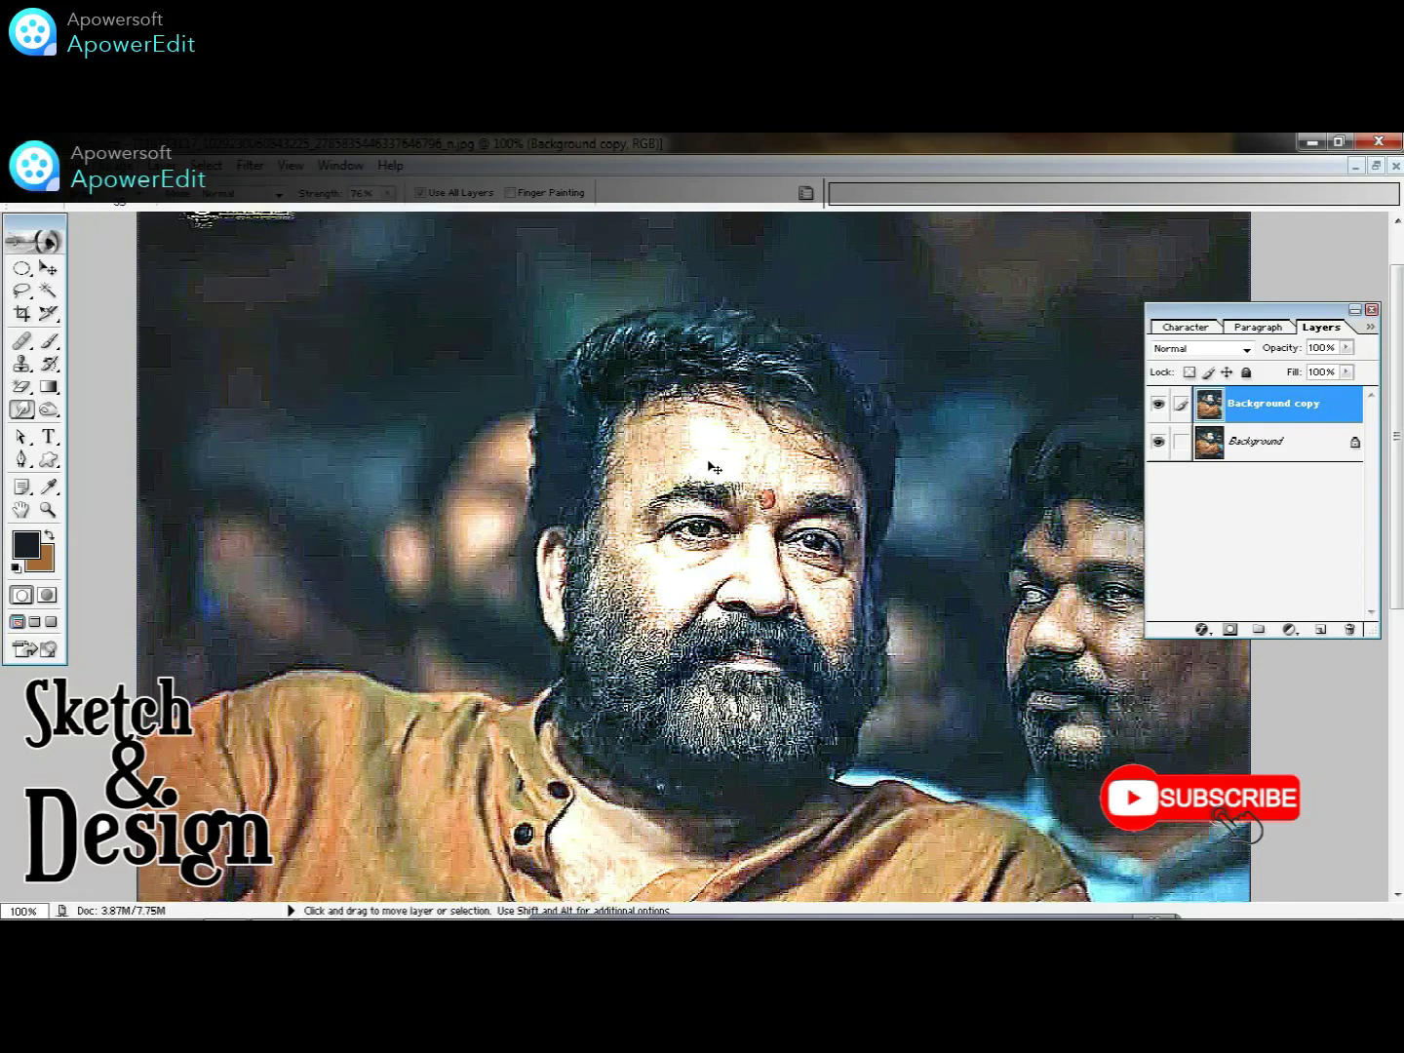
key(ctrl+plus)
key(ctrl+plus)
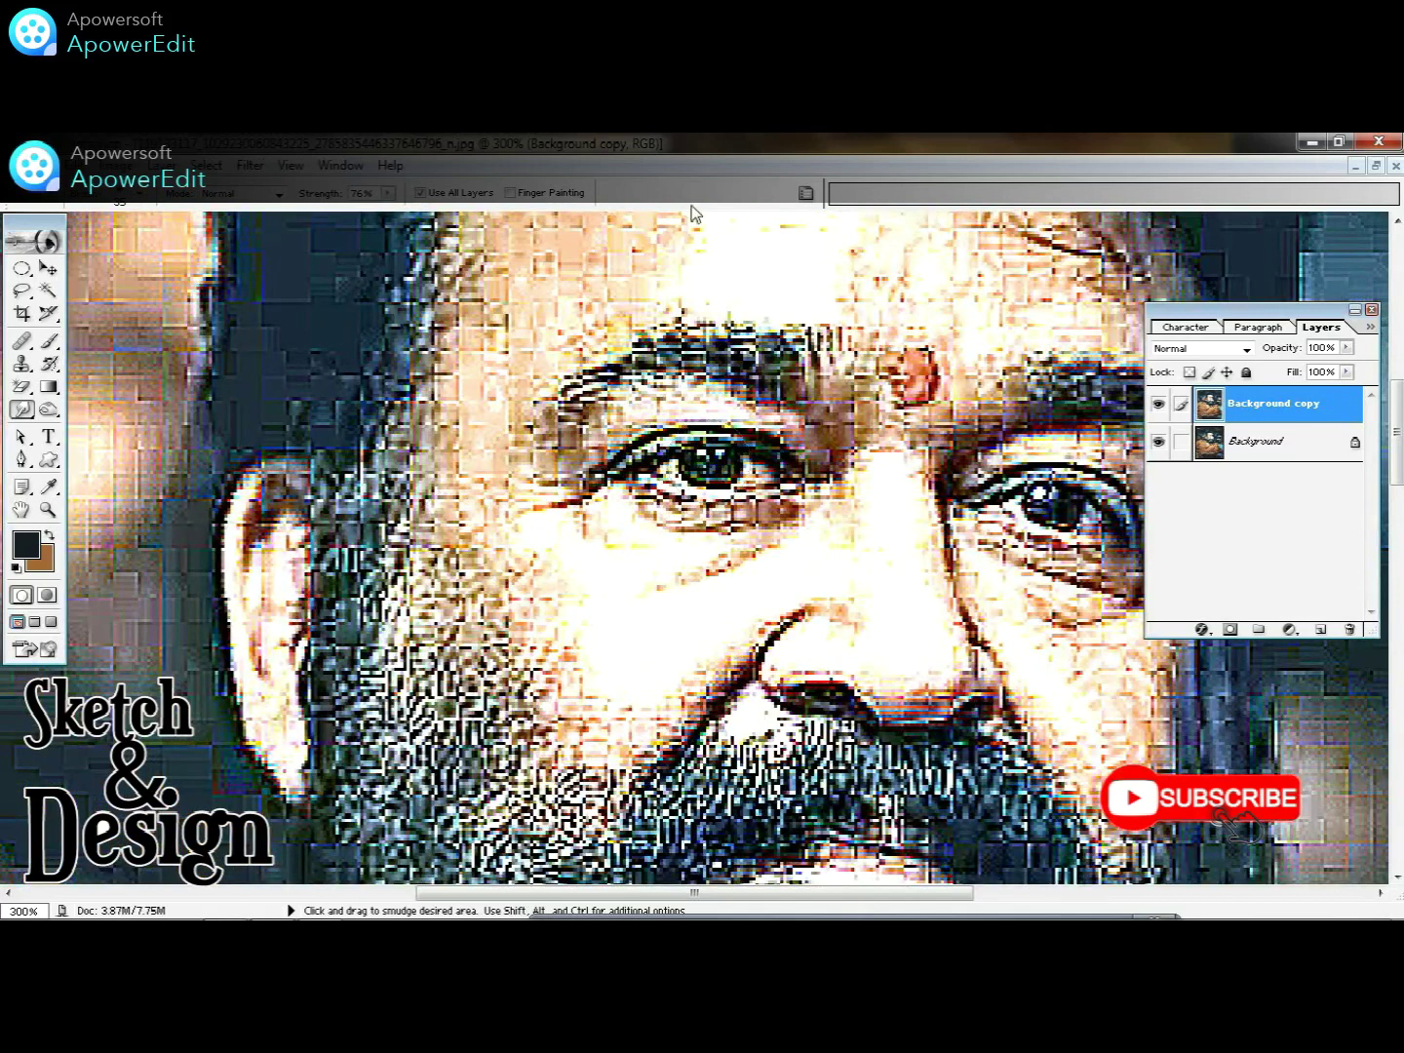
- Adjust the brush tip shape in the Brushes palette
click(806, 193)
click(945, 256)
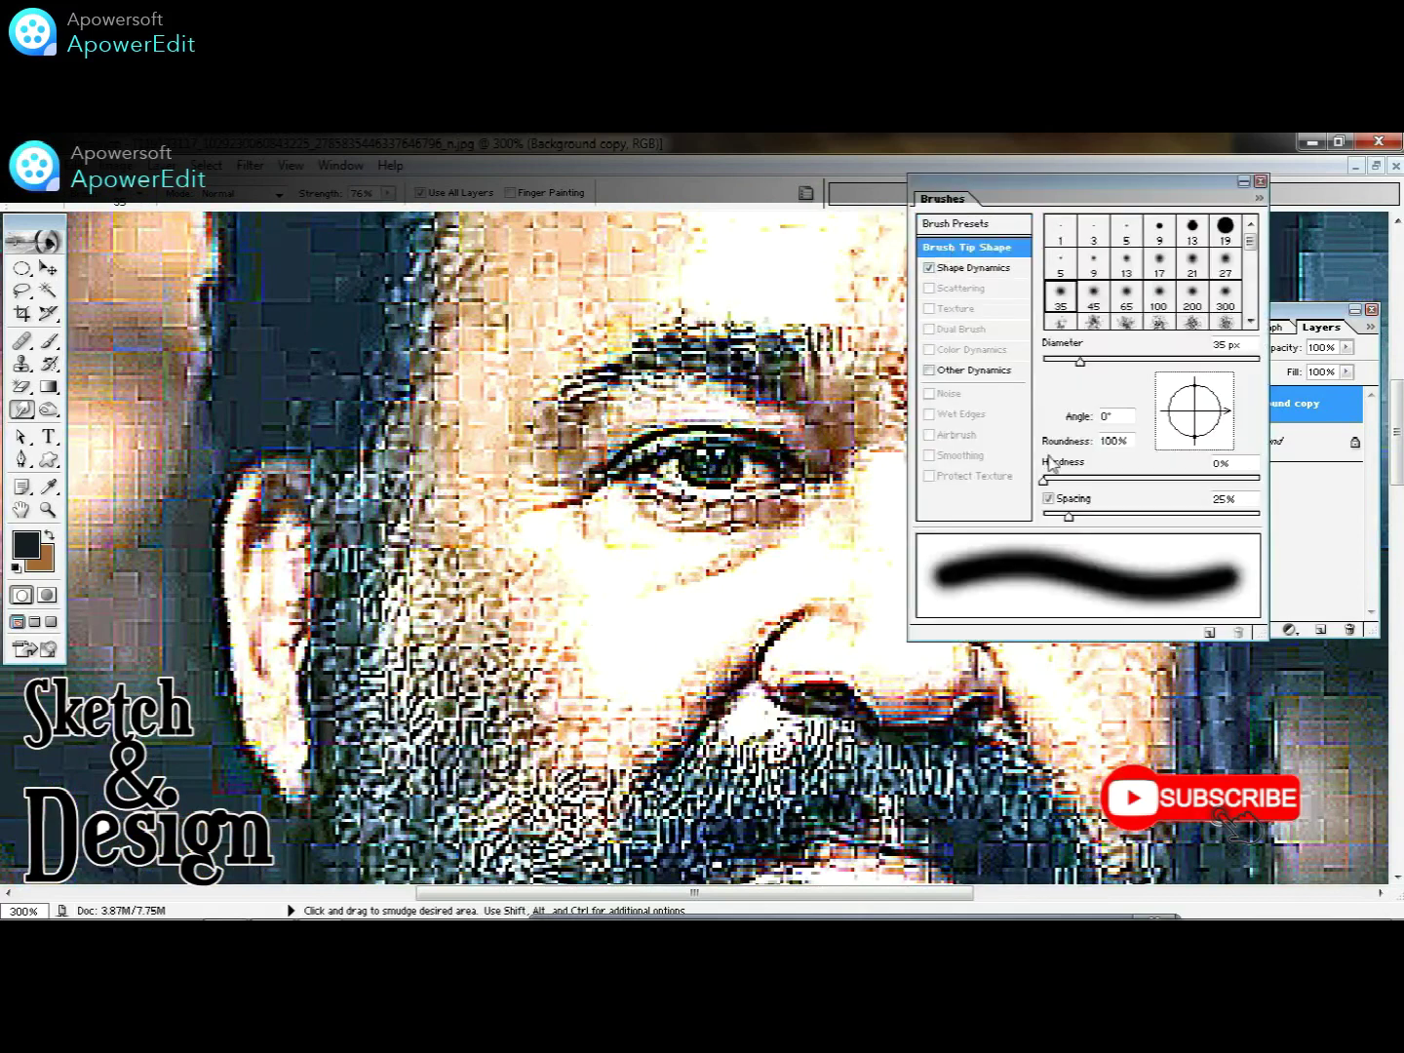
click(1047, 497)
click(805, 193)
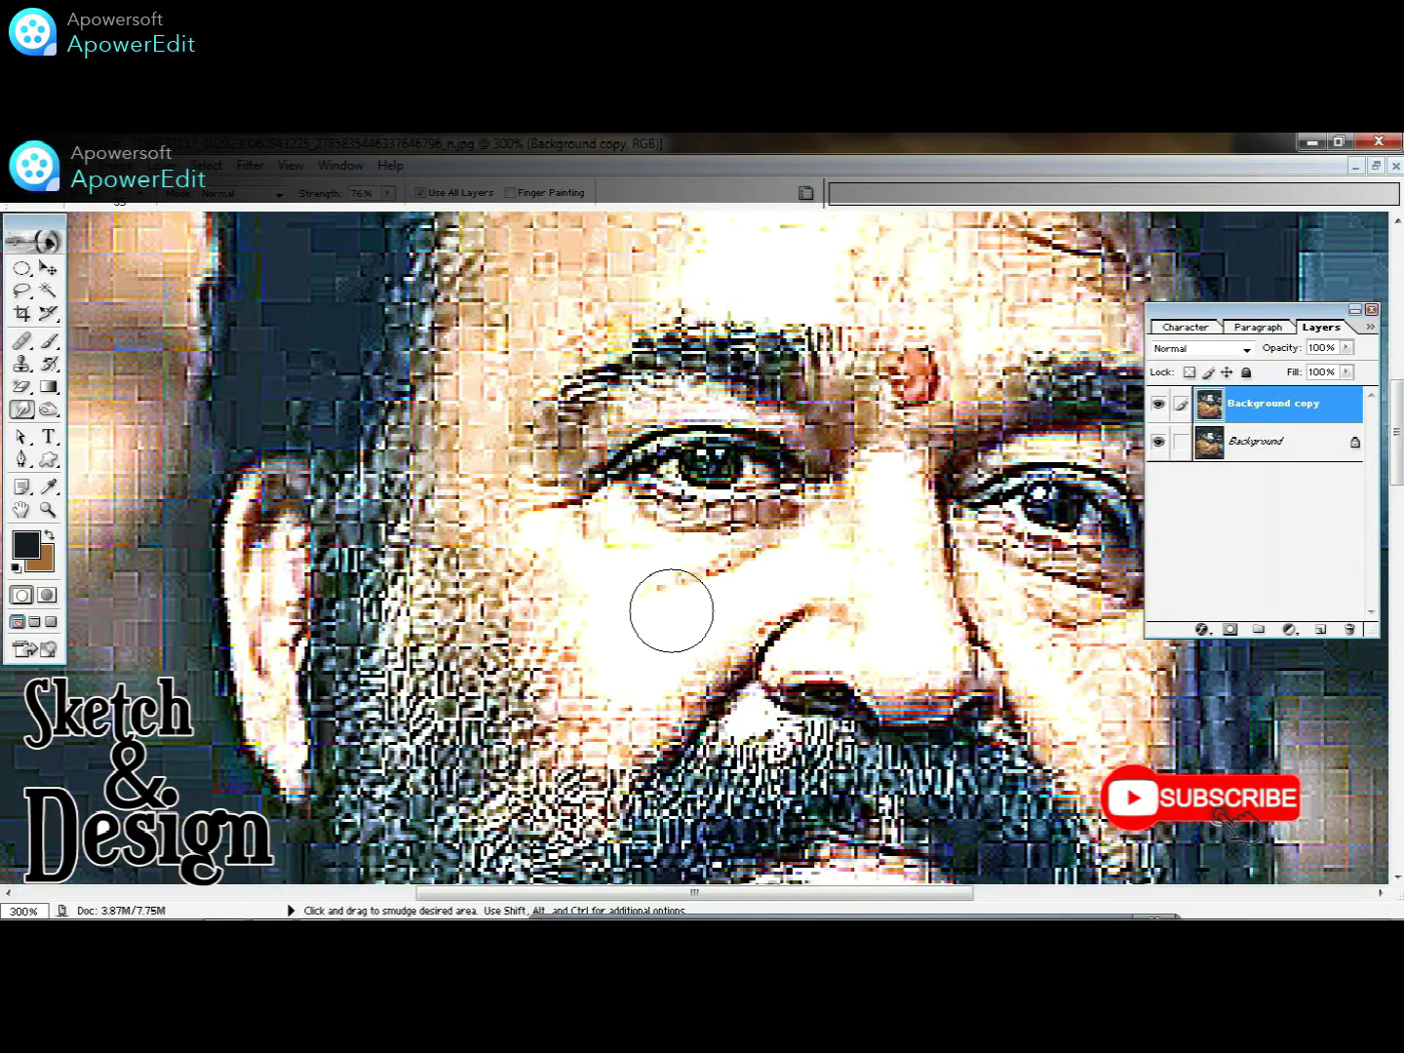
- Smudge the cheek, left temple, forehead above the eyebrow and the nose tip
drag(677, 636, 635, 688)
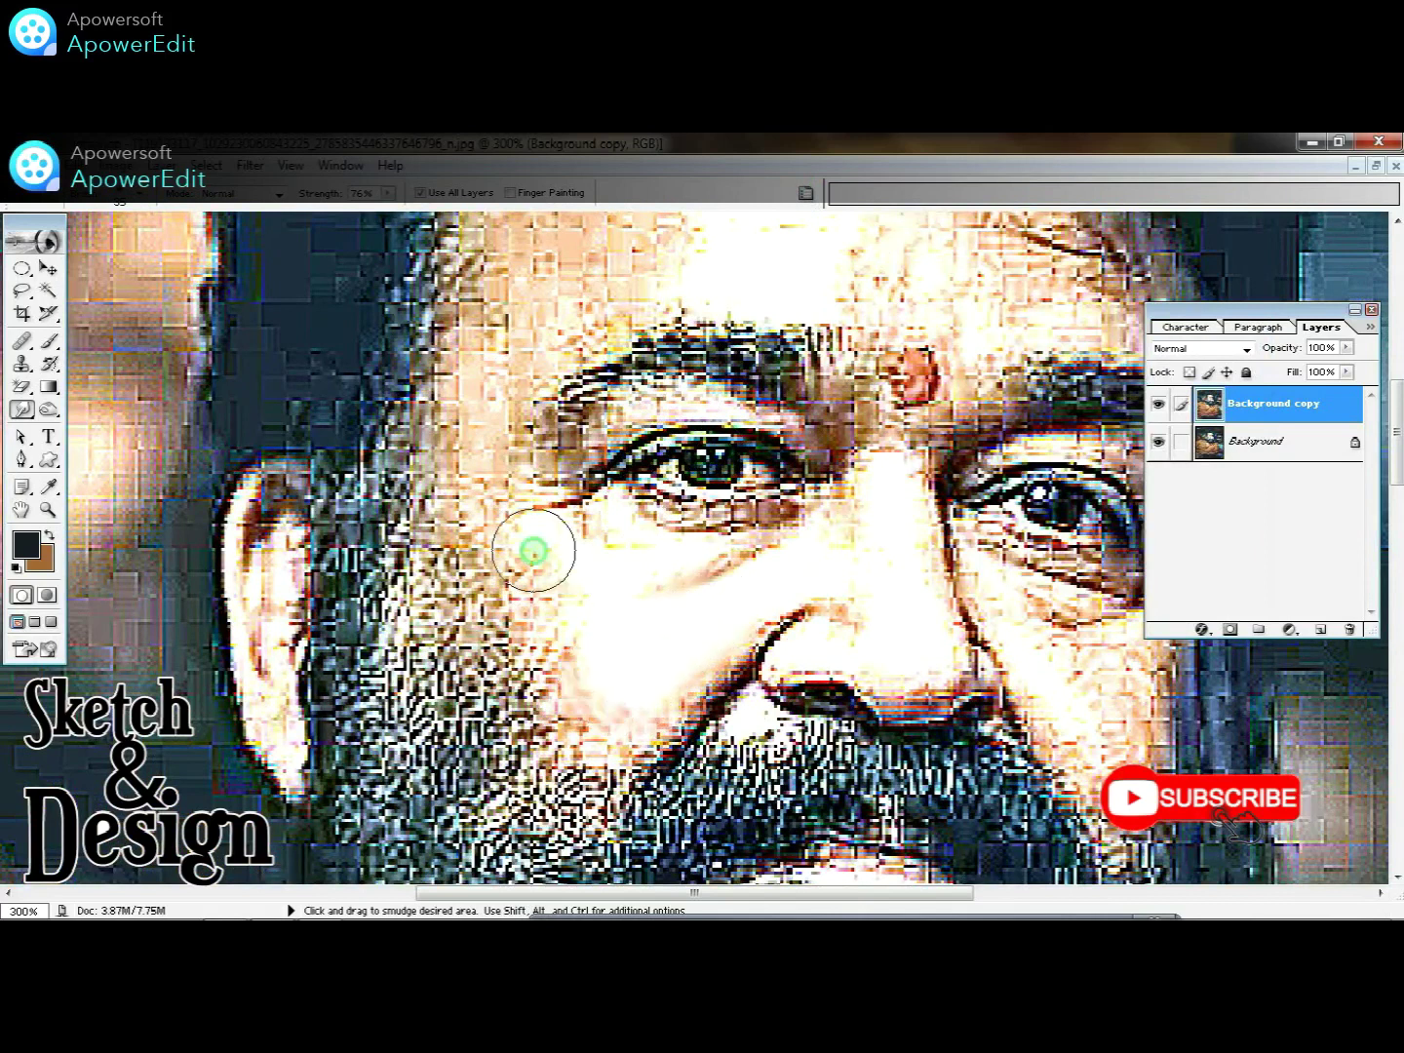
drag(533, 555, 466, 375)
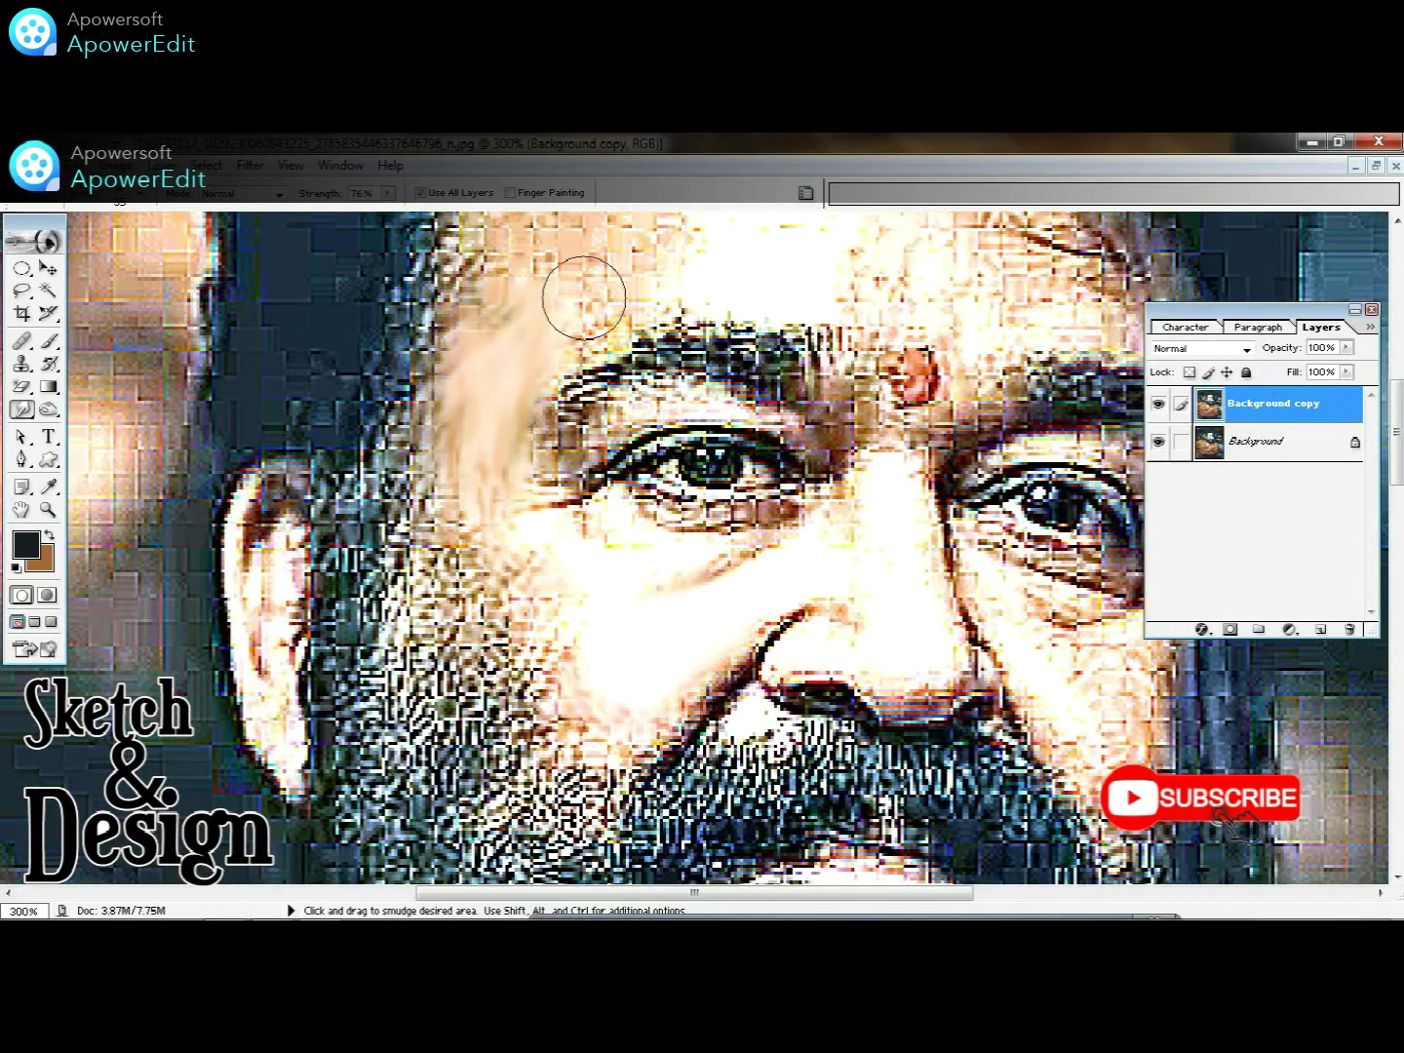
drag(584, 296, 520, 500)
mouse_move(584, 449)
mouse_down()
mouse_move(554, 366)
mouse_move(419, 487)
mouse_up()
mouse_move(425, 380)
mouse_down()
mouse_move(662, 373)
mouse_move(624, 448)
mouse_move(658, 469)
mouse_move(877, 505)
mouse_move(811, 411)
mouse_move(859, 461)
mouse_up()
drag(972, 521, 672, 496)
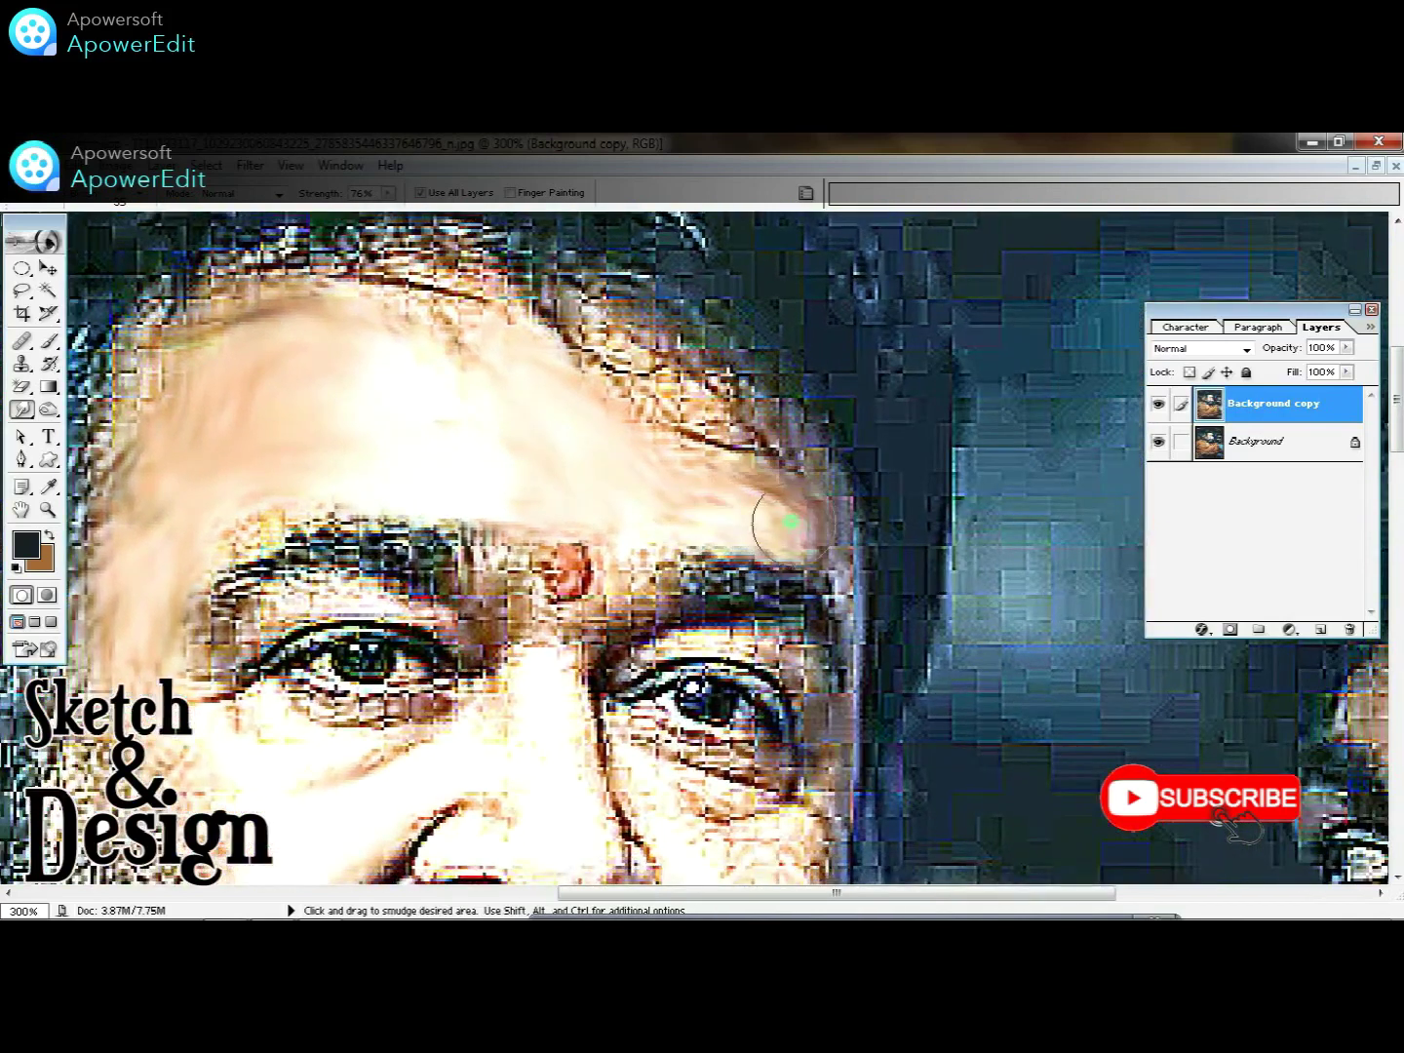
drag(538, 427, 540, 230)
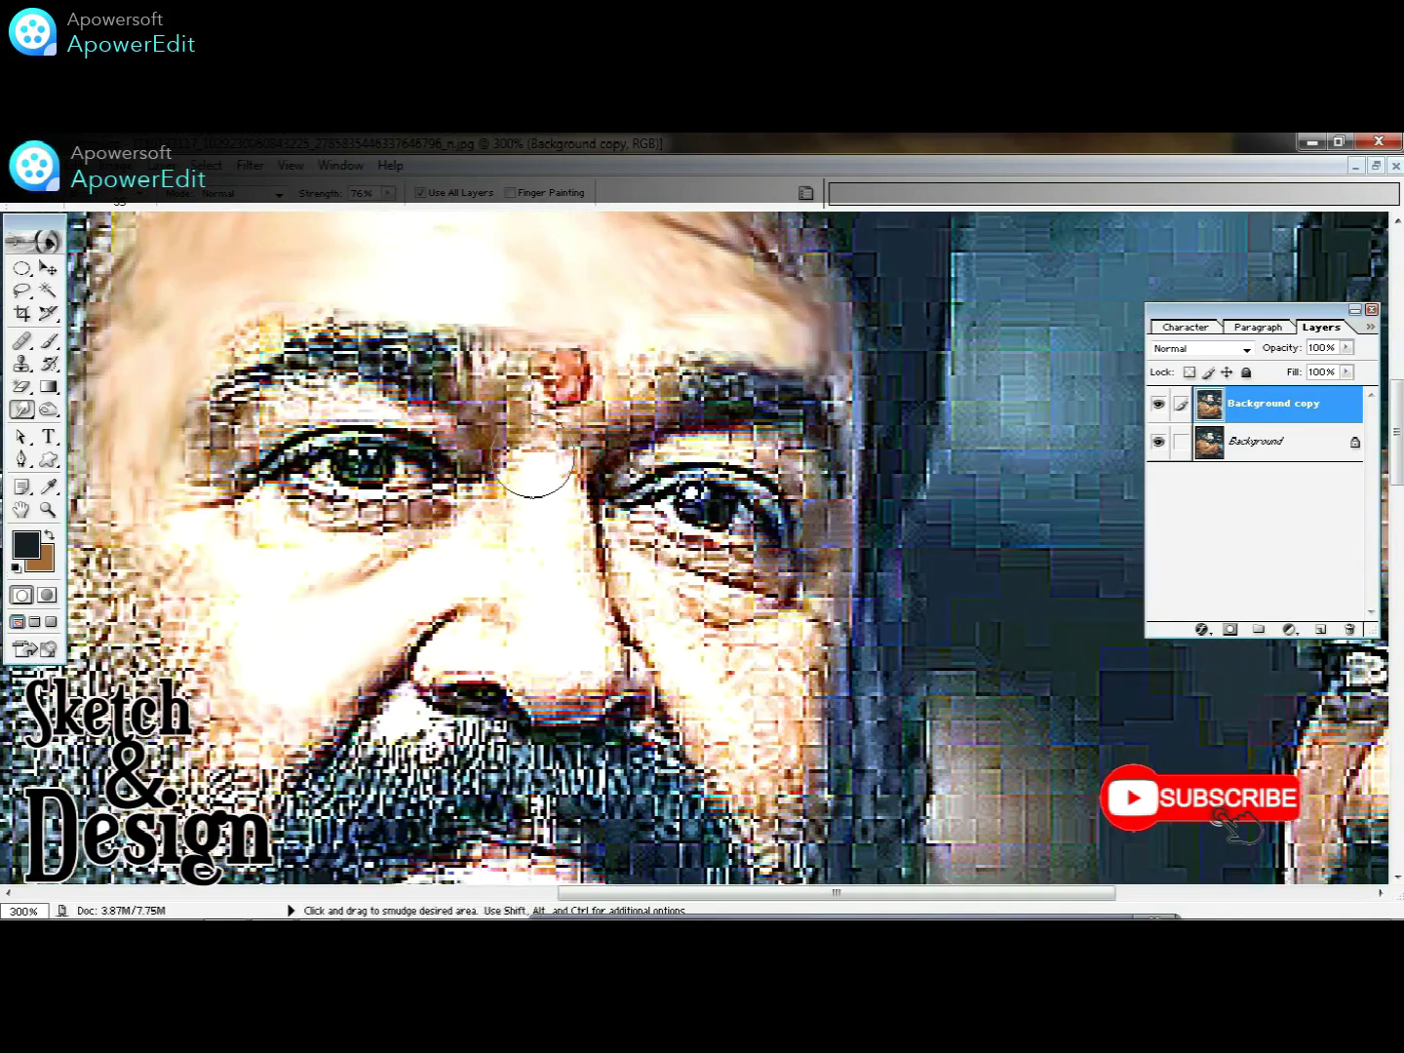
mouse_move(540, 638)
mouse_down()
mouse_move(573, 708)
mouse_move(528, 684)
mouse_move(444, 671)
mouse_move(534, 675)
mouse_move(428, 620)
mouse_move(301, 776)
mouse_up()
- Enlarge the brush and smudge under the left eye, eyelid, iris and nose bridge
key(bracketright)
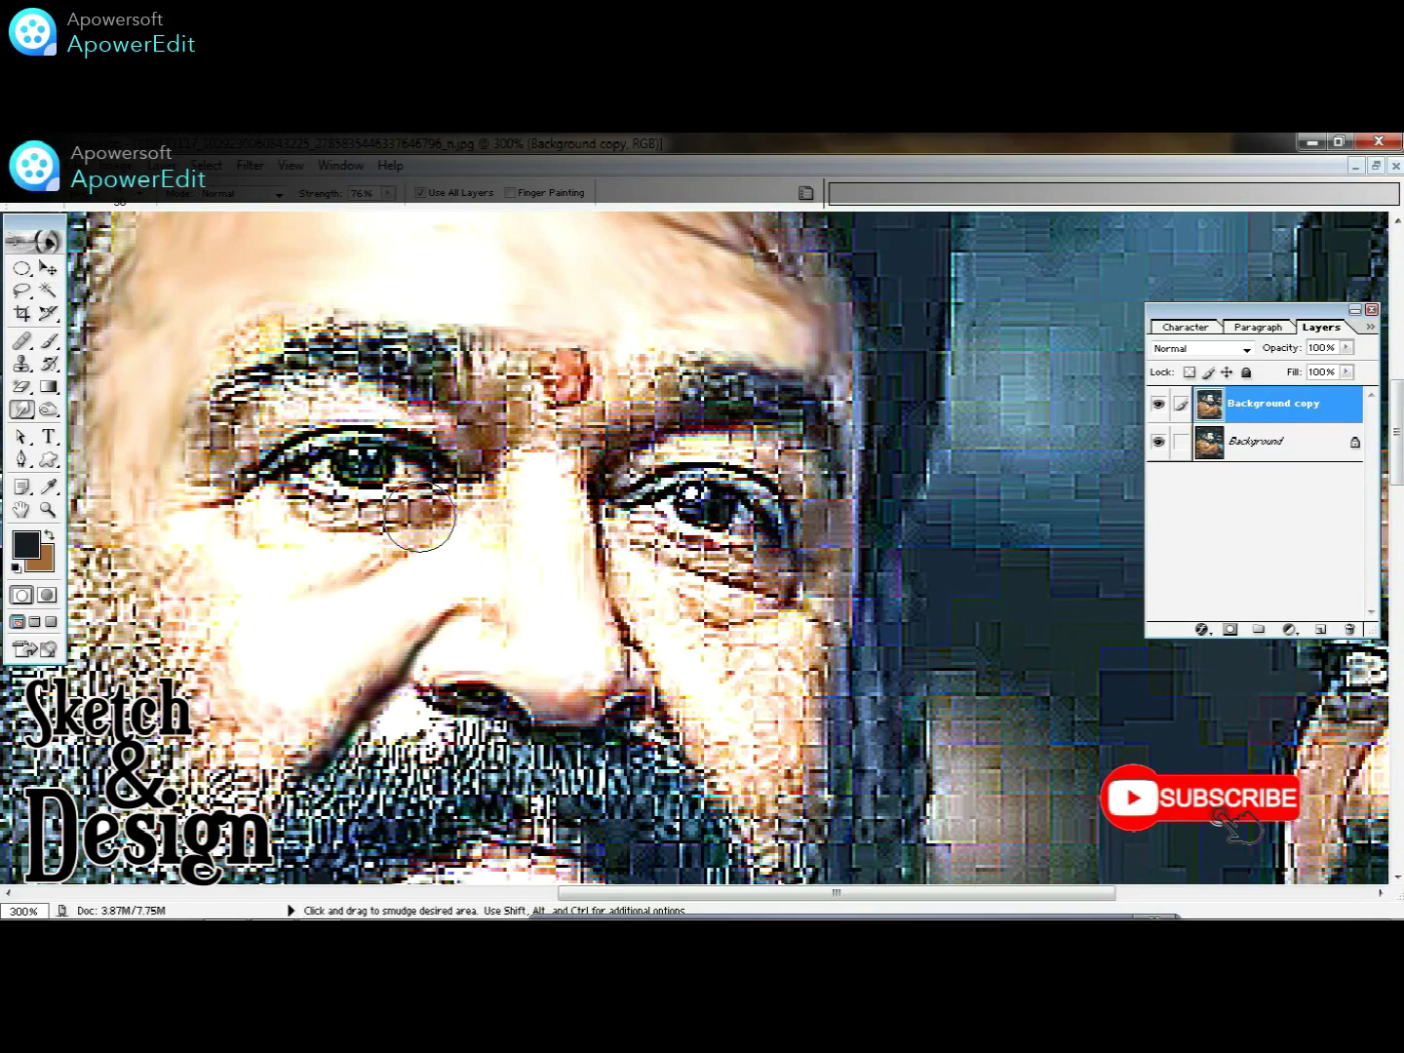
mouse_move(423, 523)
mouse_down()
mouse_move(370, 533)
mouse_move(273, 509)
mouse_up()
mouse_move(427, 399)
mouse_down()
mouse_move(312, 400)
mouse_move(206, 480)
mouse_up()
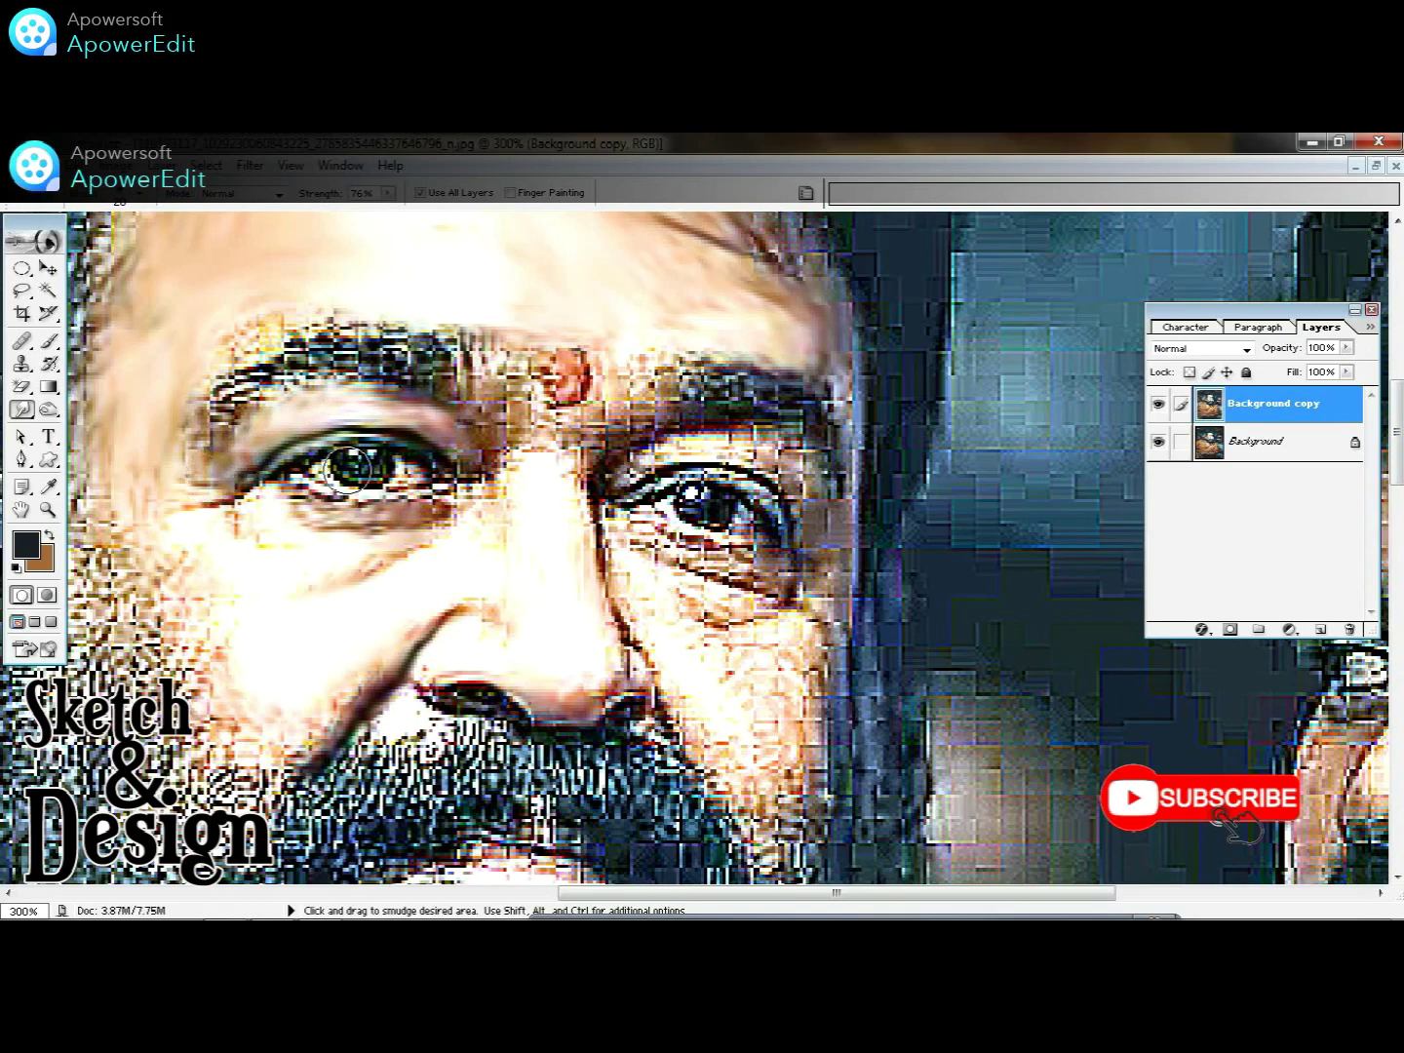
mouse_move(365, 468)
mouse_down()
mouse_move(351, 468)
mouse_move(363, 466)
mouse_up()
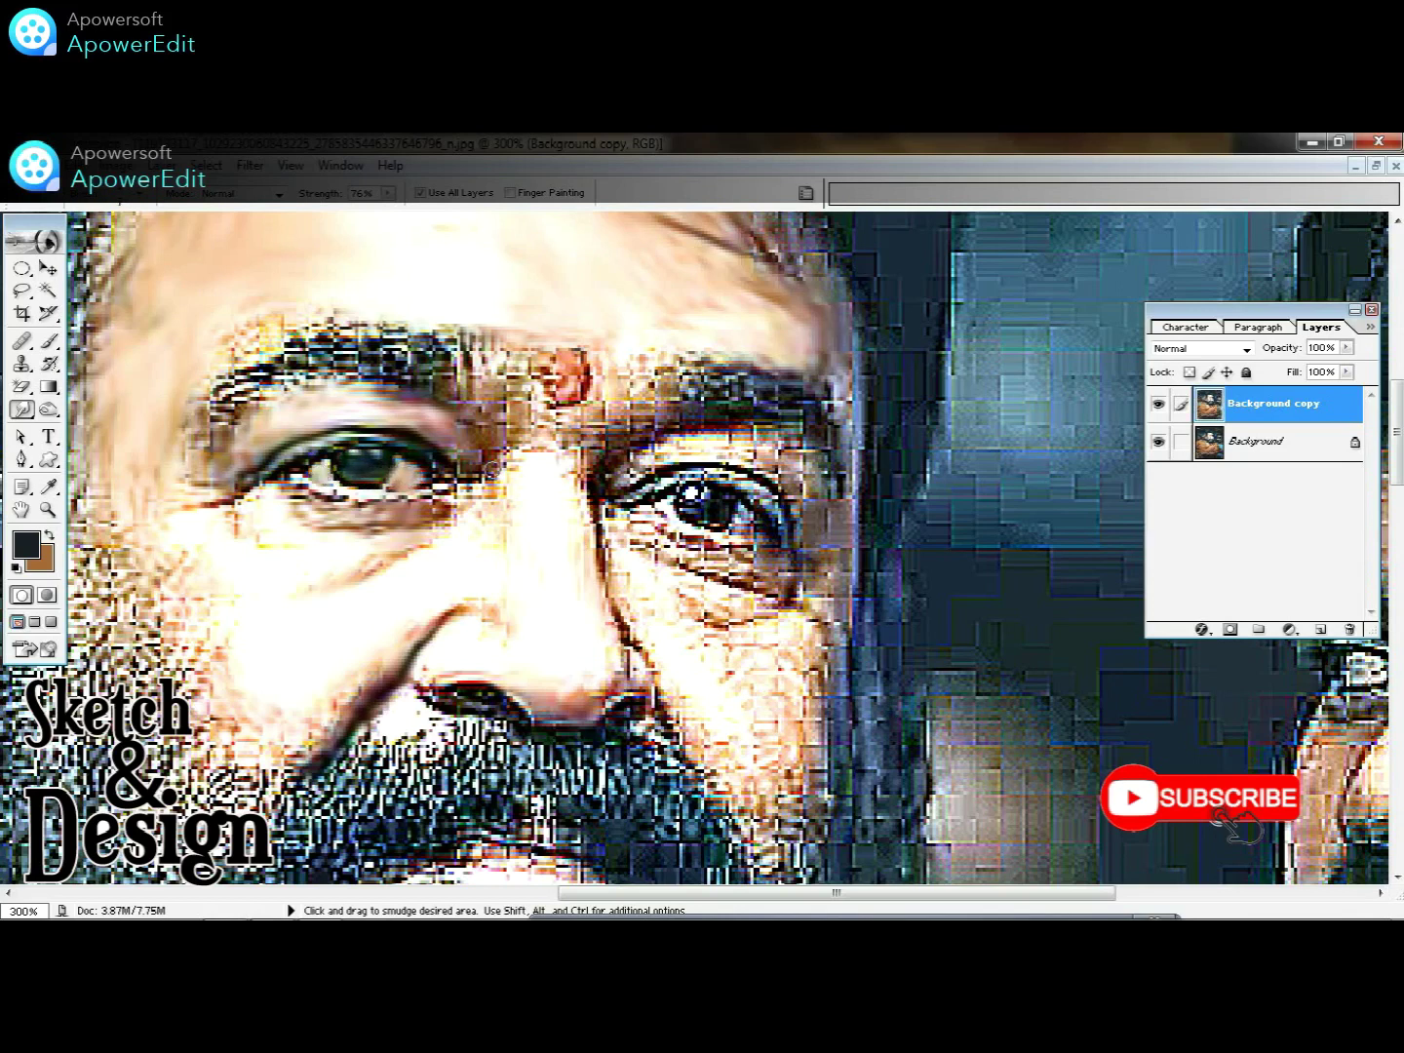
mouse_move(497, 459)
mouse_down()
mouse_move(486, 499)
mouse_move(507, 429)
mouse_move(499, 356)
mouse_up()
- Smooth the right eyelid, the wrinkle and the cheek under the right eye
mouse_move(546, 442)
mouse_down()
mouse_move(672, 408)
mouse_move(674, 454)
mouse_move(624, 473)
mouse_move(722, 454)
mouse_move(768, 470)
mouse_move(790, 462)
mouse_move(715, 448)
mouse_move(791, 440)
mouse_move(739, 472)
mouse_up()
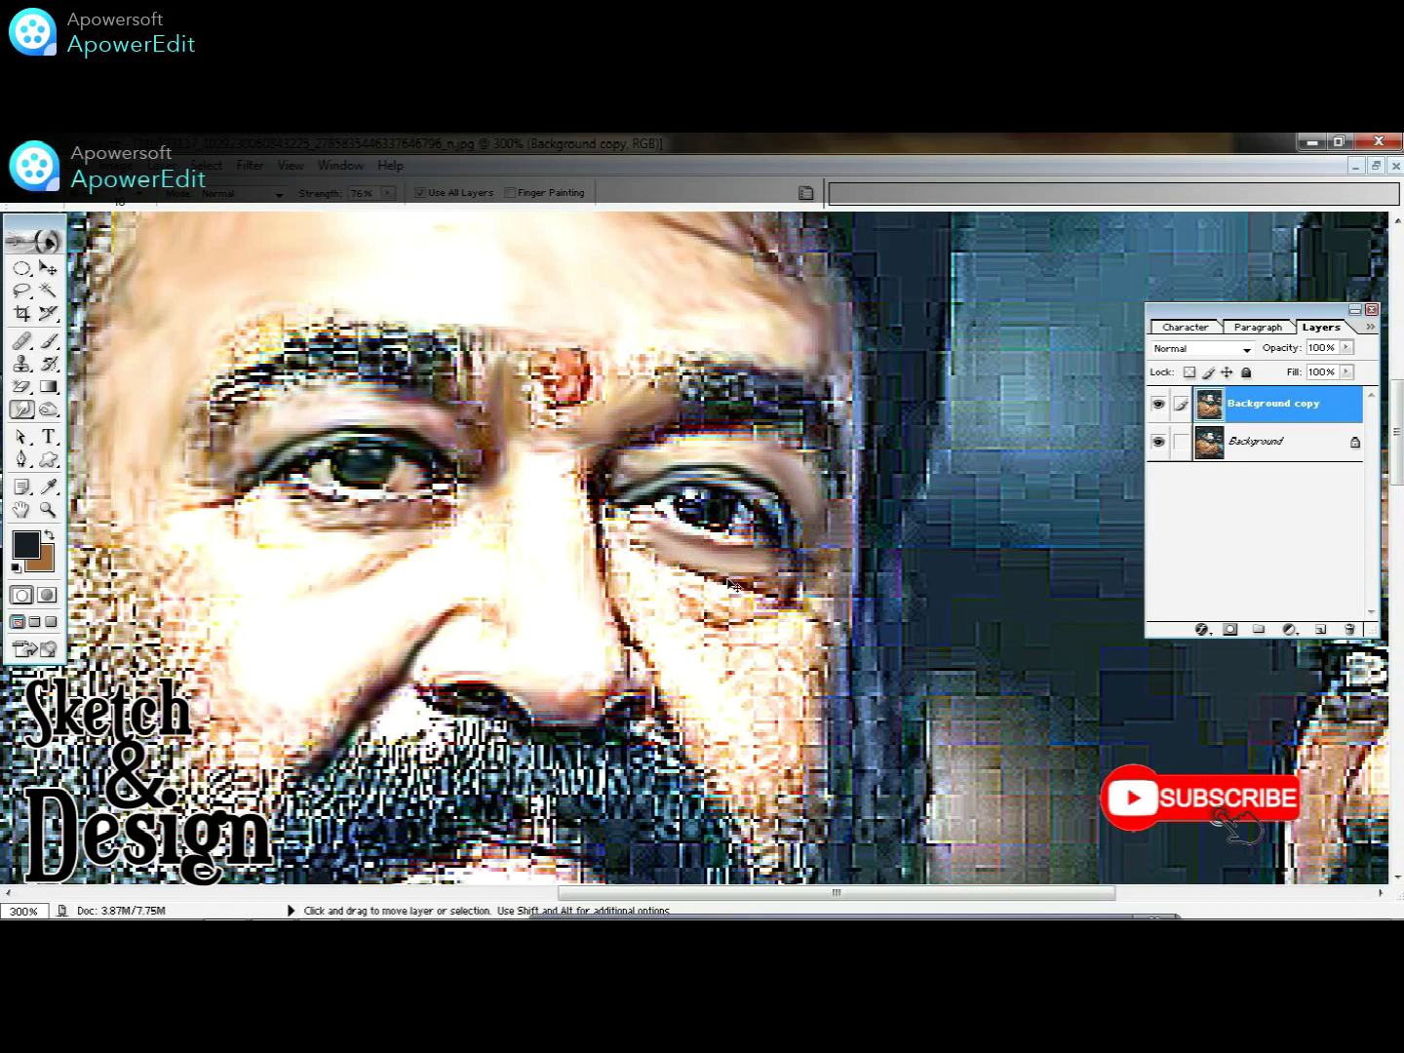
drag(739, 575, 743, 574)
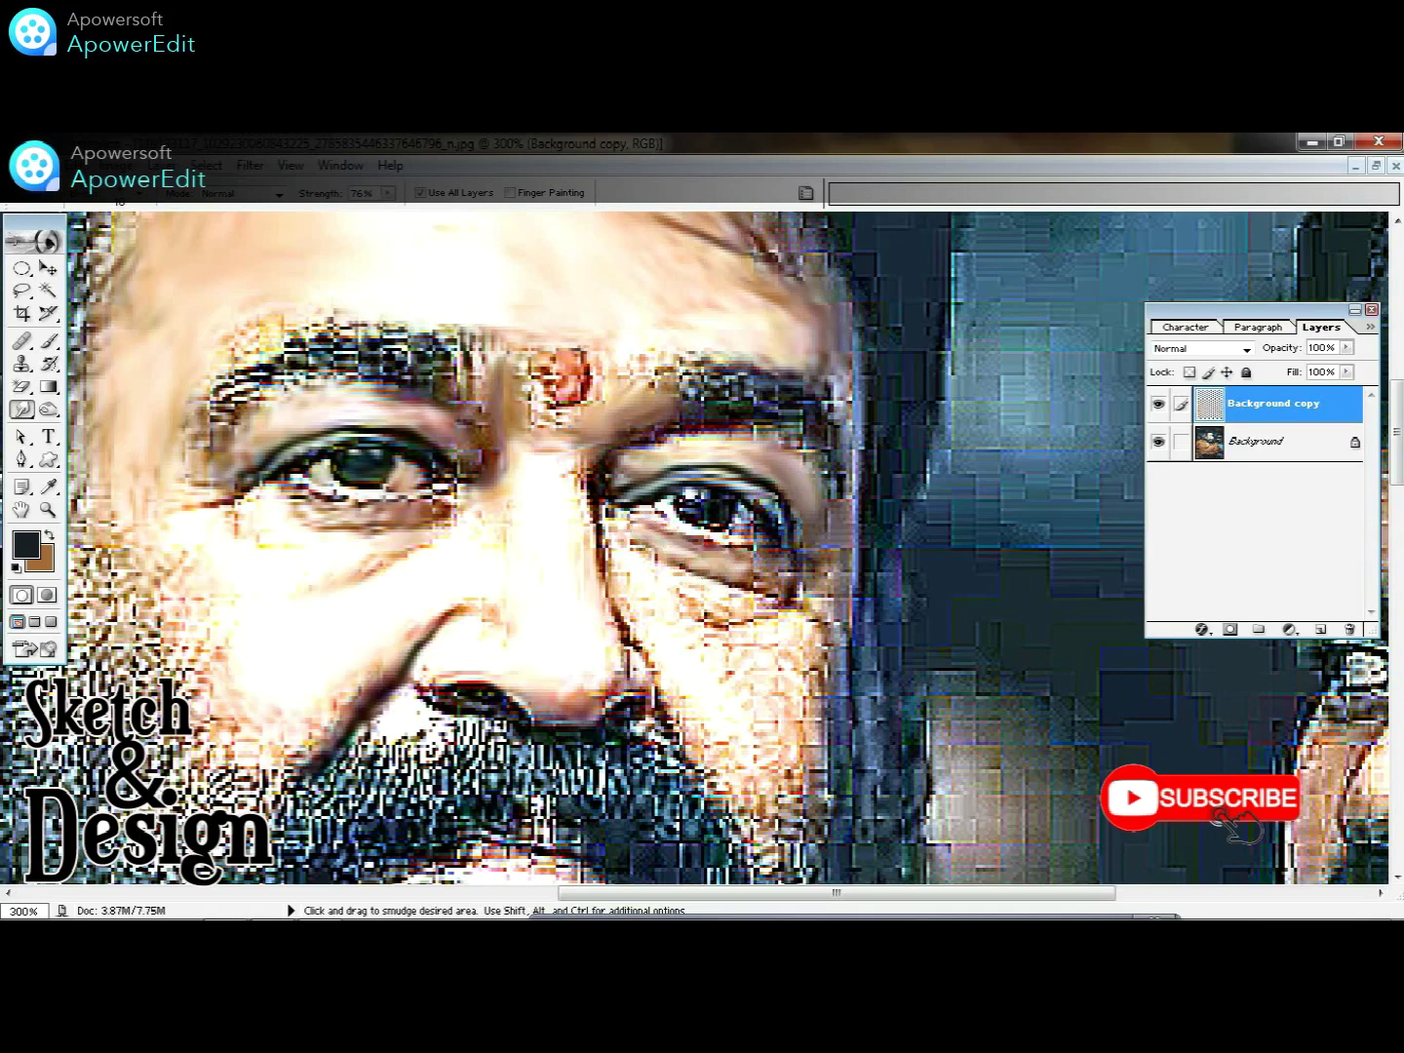
mouse_move(730, 643)
mouse_down()
mouse_move(681, 602)
mouse_move(790, 633)
mouse_up()
- Smear the shirt texture near the collar lower in the picture
scroll(730, 577, down, 2)
scroll(700, 549, down, 5)
scroll(700, 548, down, 5)
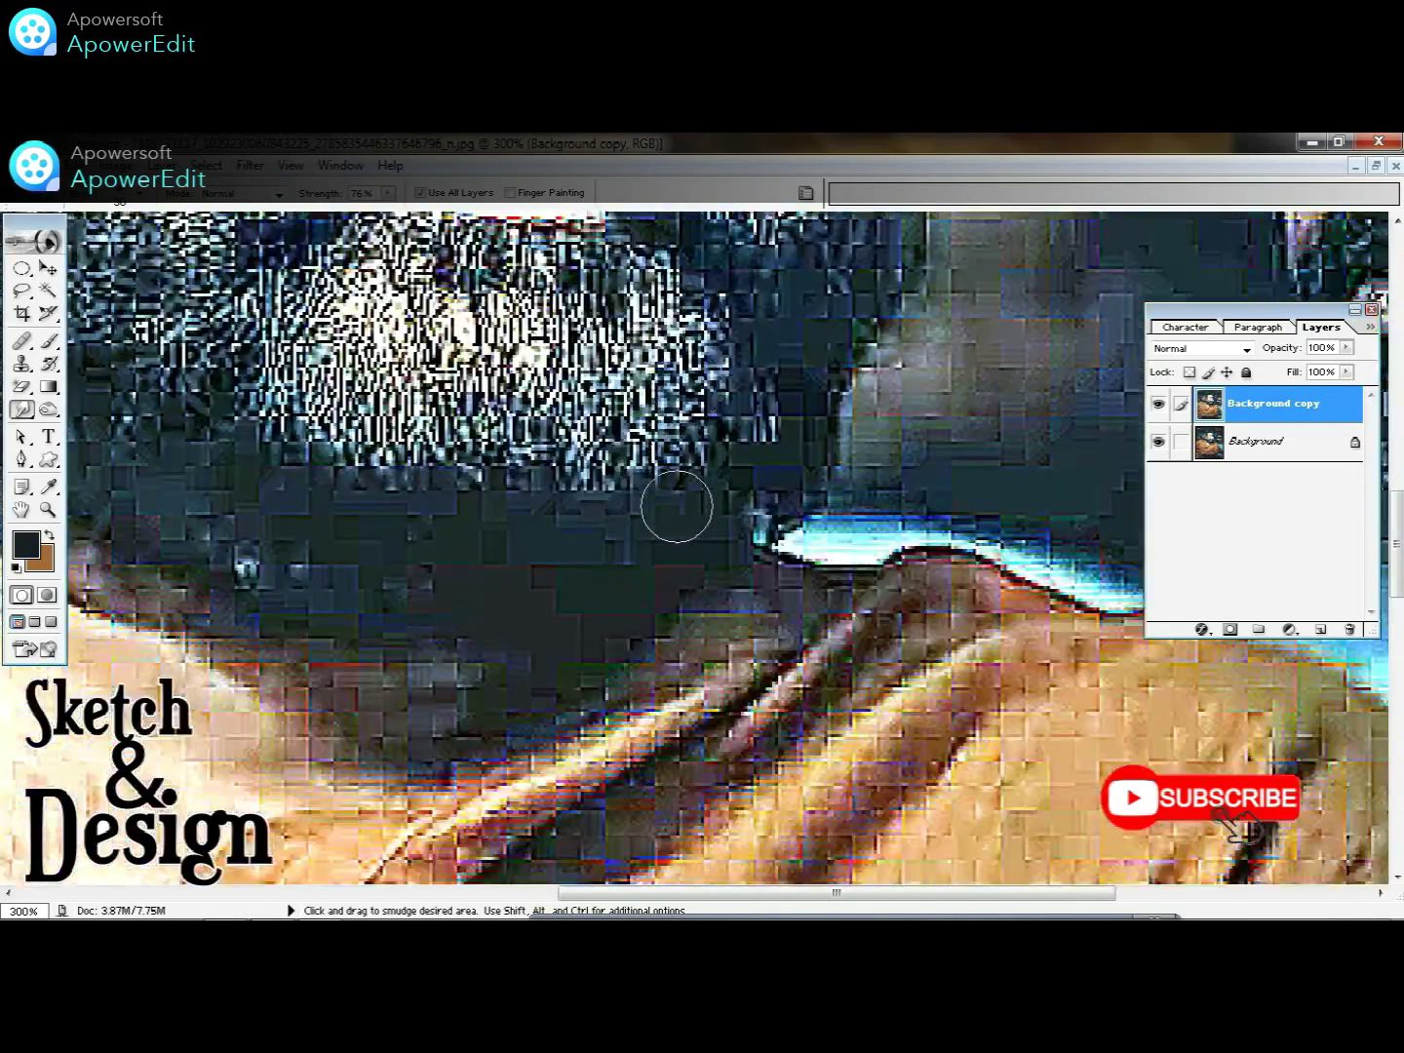
scroll(692, 566, down, 5)
scroll(689, 584, left, 5)
scroll(682, 600, up, 2)
mouse_move(654, 614)
mouse_down()
mouse_move(551, 760)
mouse_move(542, 662)
mouse_move(630, 486)
mouse_move(790, 499)
mouse_move(761, 573)
mouse_move(713, 624)
mouse_move(630, 611)
mouse_up()
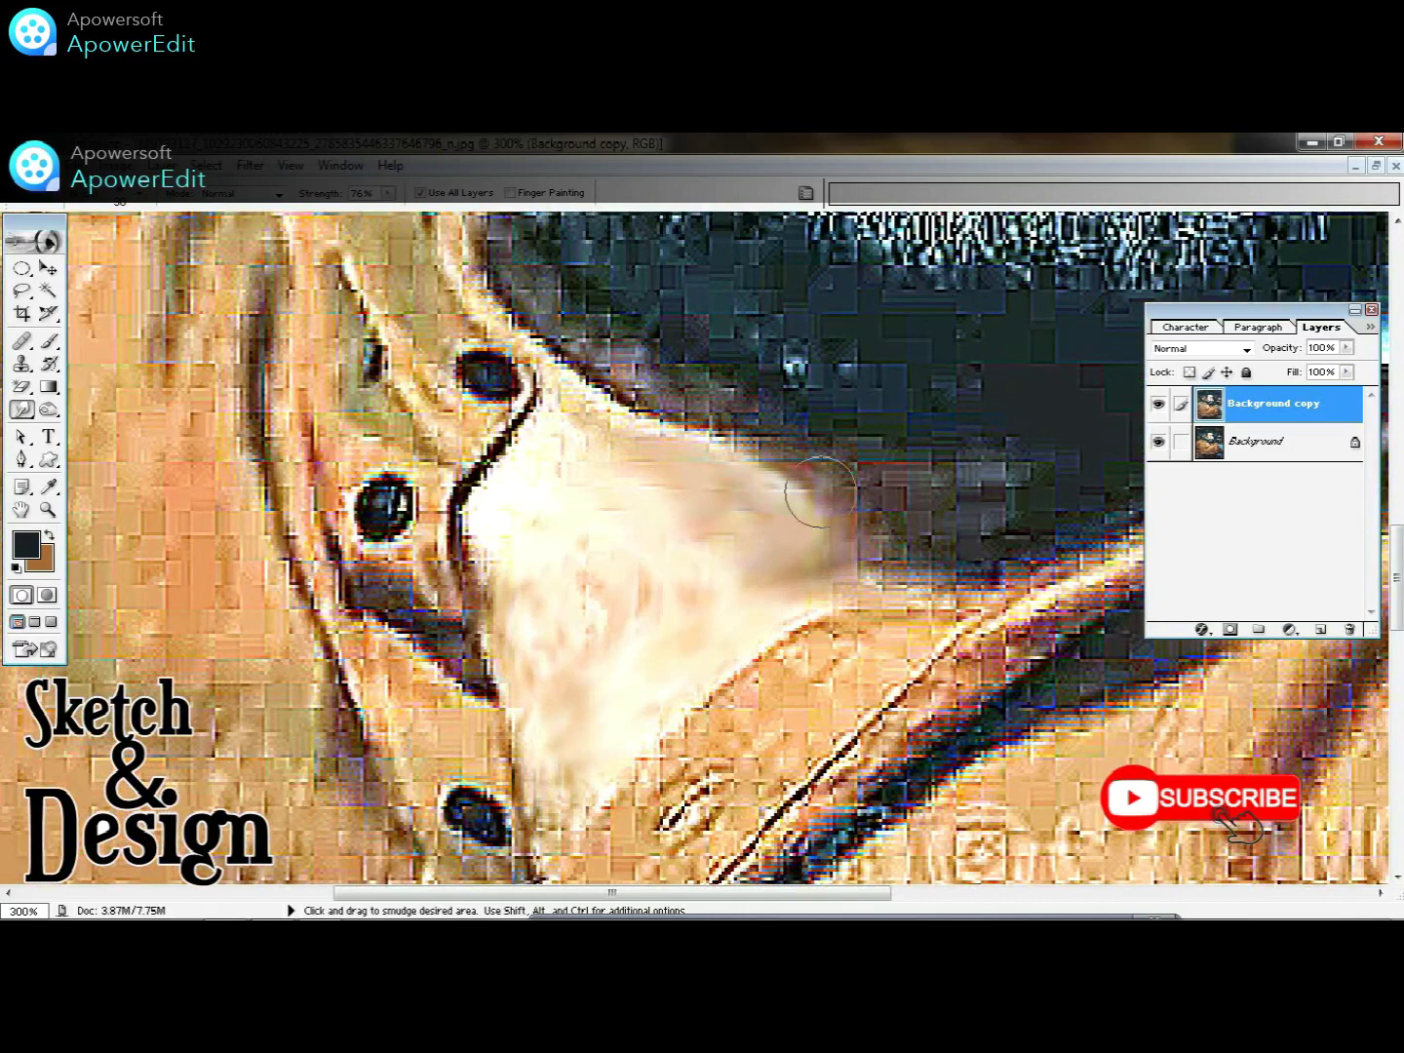
scroll(888, 547, left, 3)
scroll(866, 540, up, 3)
scroll(839, 557, up, 3)
scroll(820, 585, right, 2)
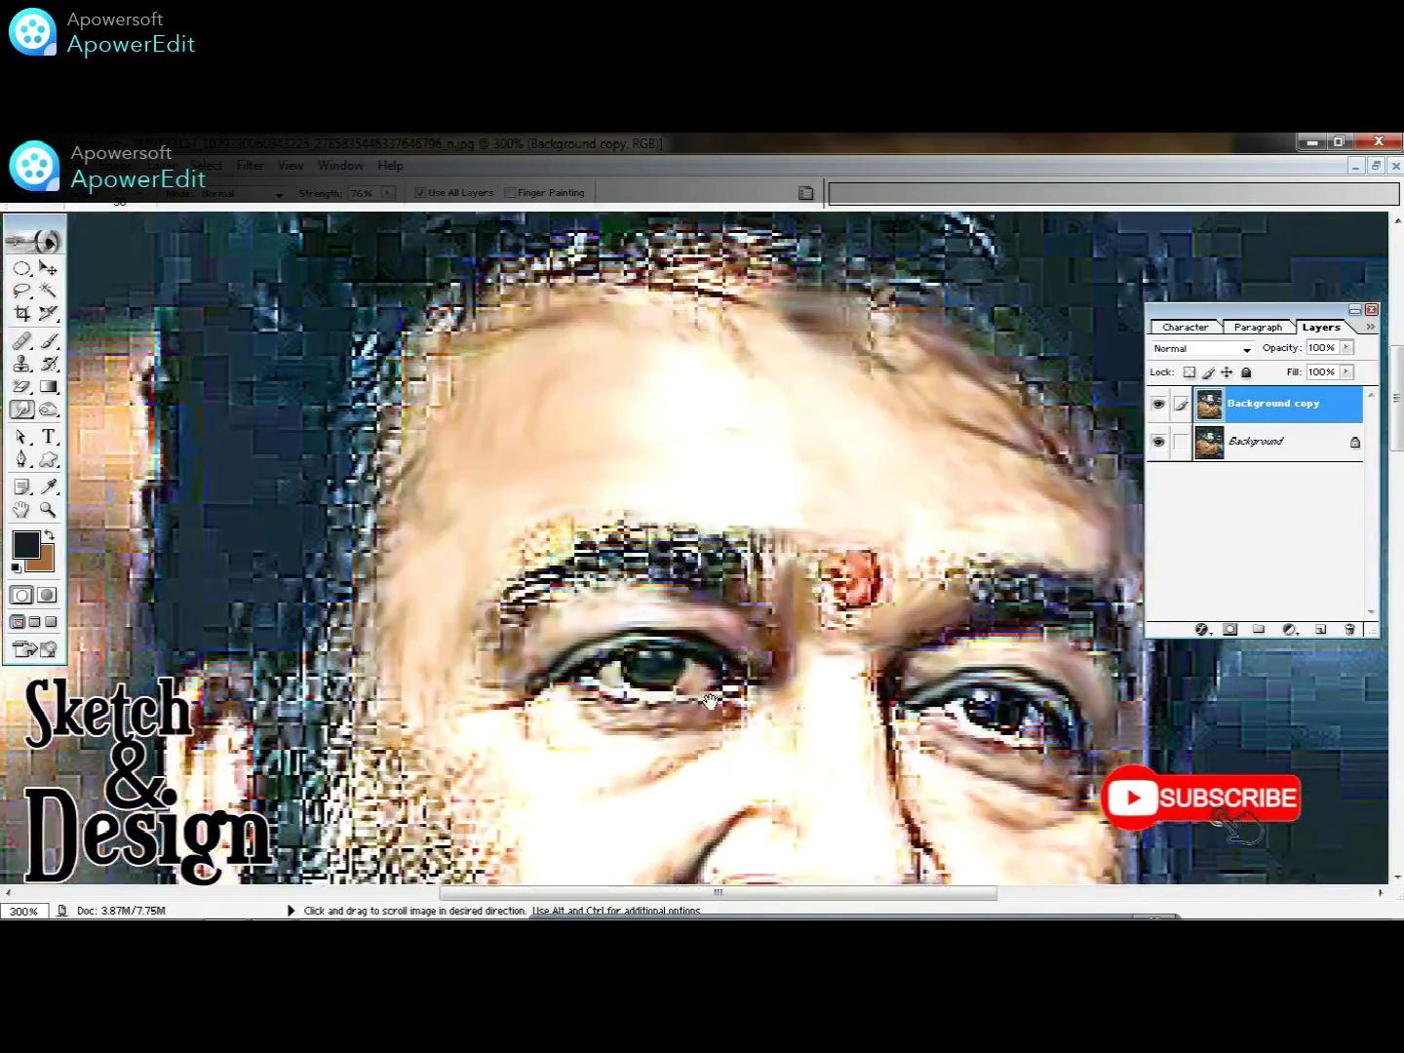
- Smudge the ear texture beside the beard
drag(755, 580, 874, 535)
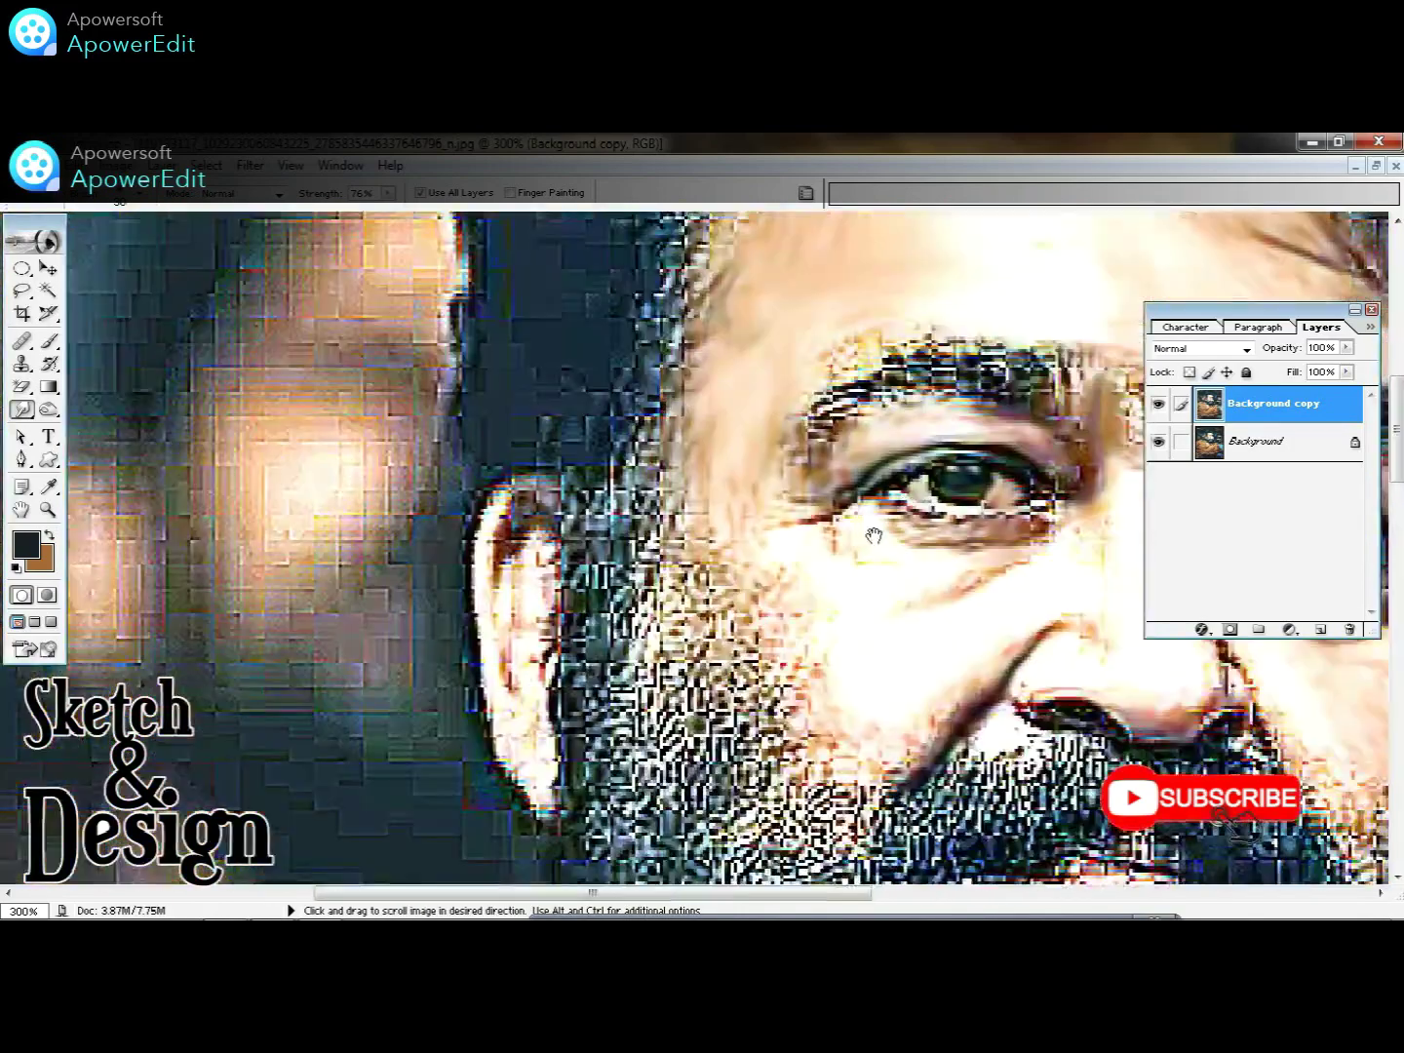
drag(533, 567, 539, 736)
drag(501, 662, 524, 502)
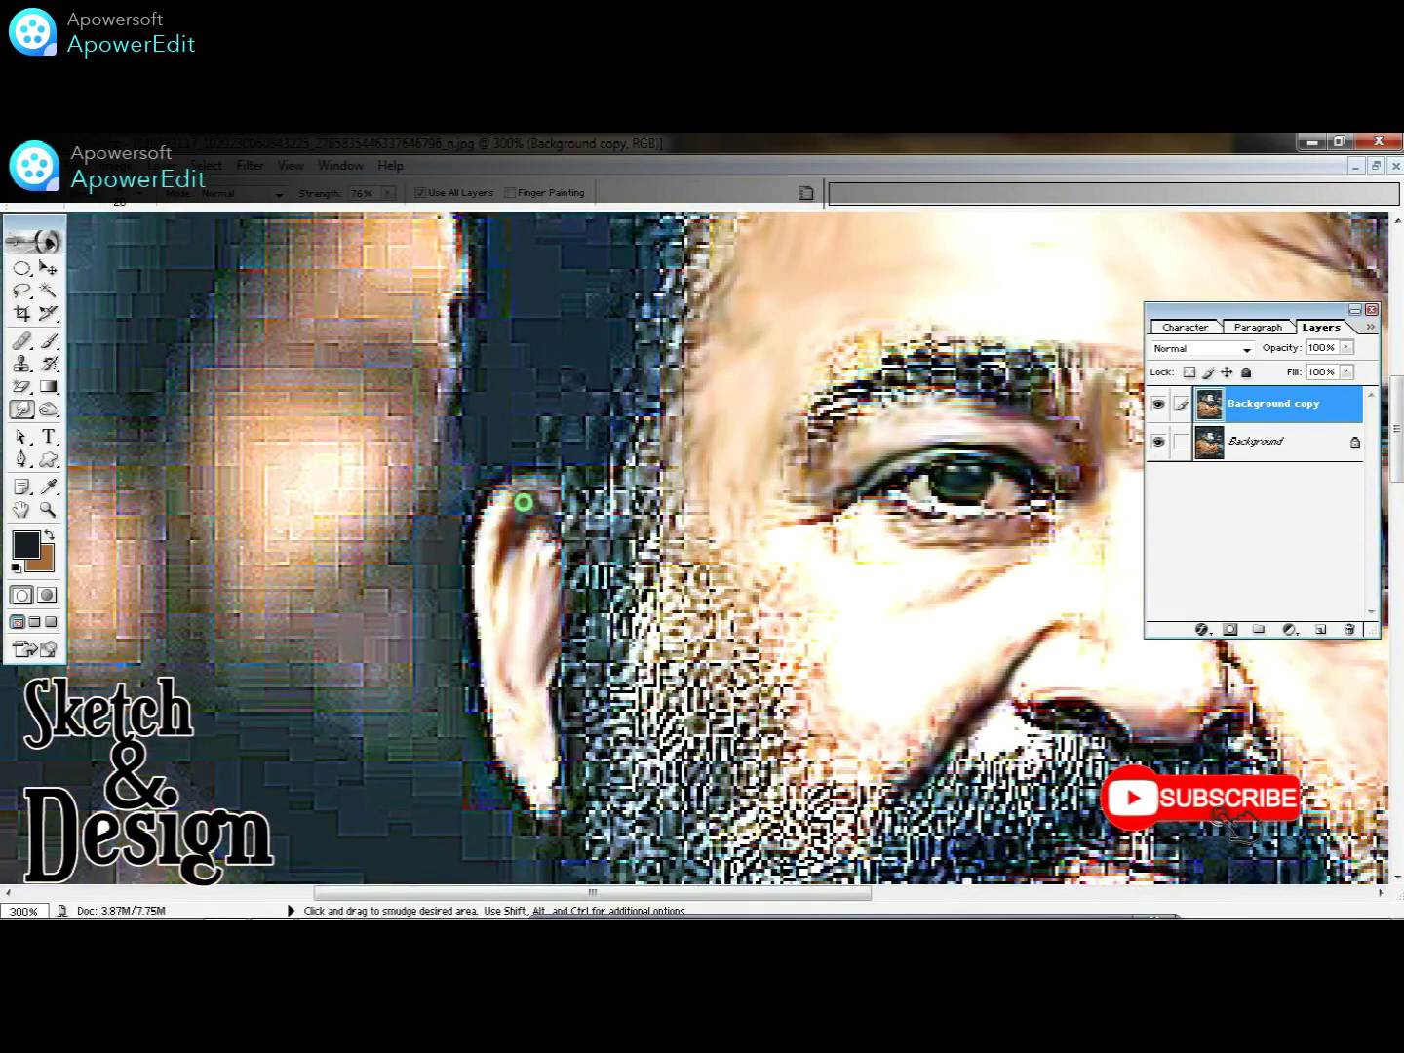
- Smear the knuckles and fingers' skin tones out into the dark area around the hand
mouse_move(975, 780)
mouse_down()
mouse_move(514, 398)
mouse_move(487, 557)
mouse_move(234, 584)
mouse_up()
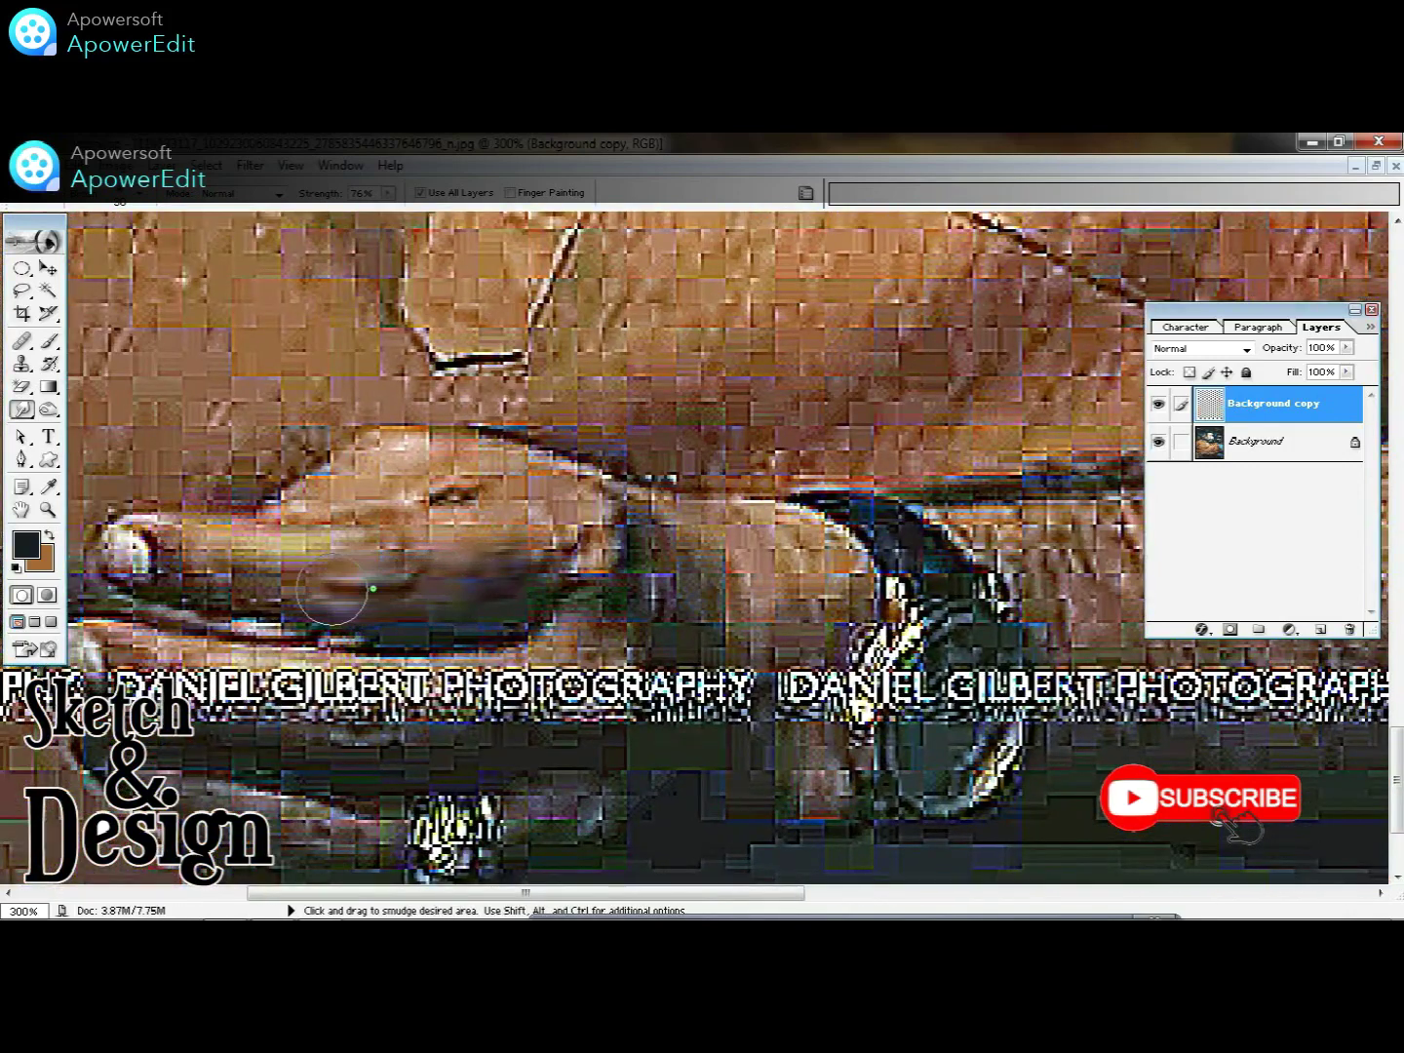
drag(354, 507, 585, 505)
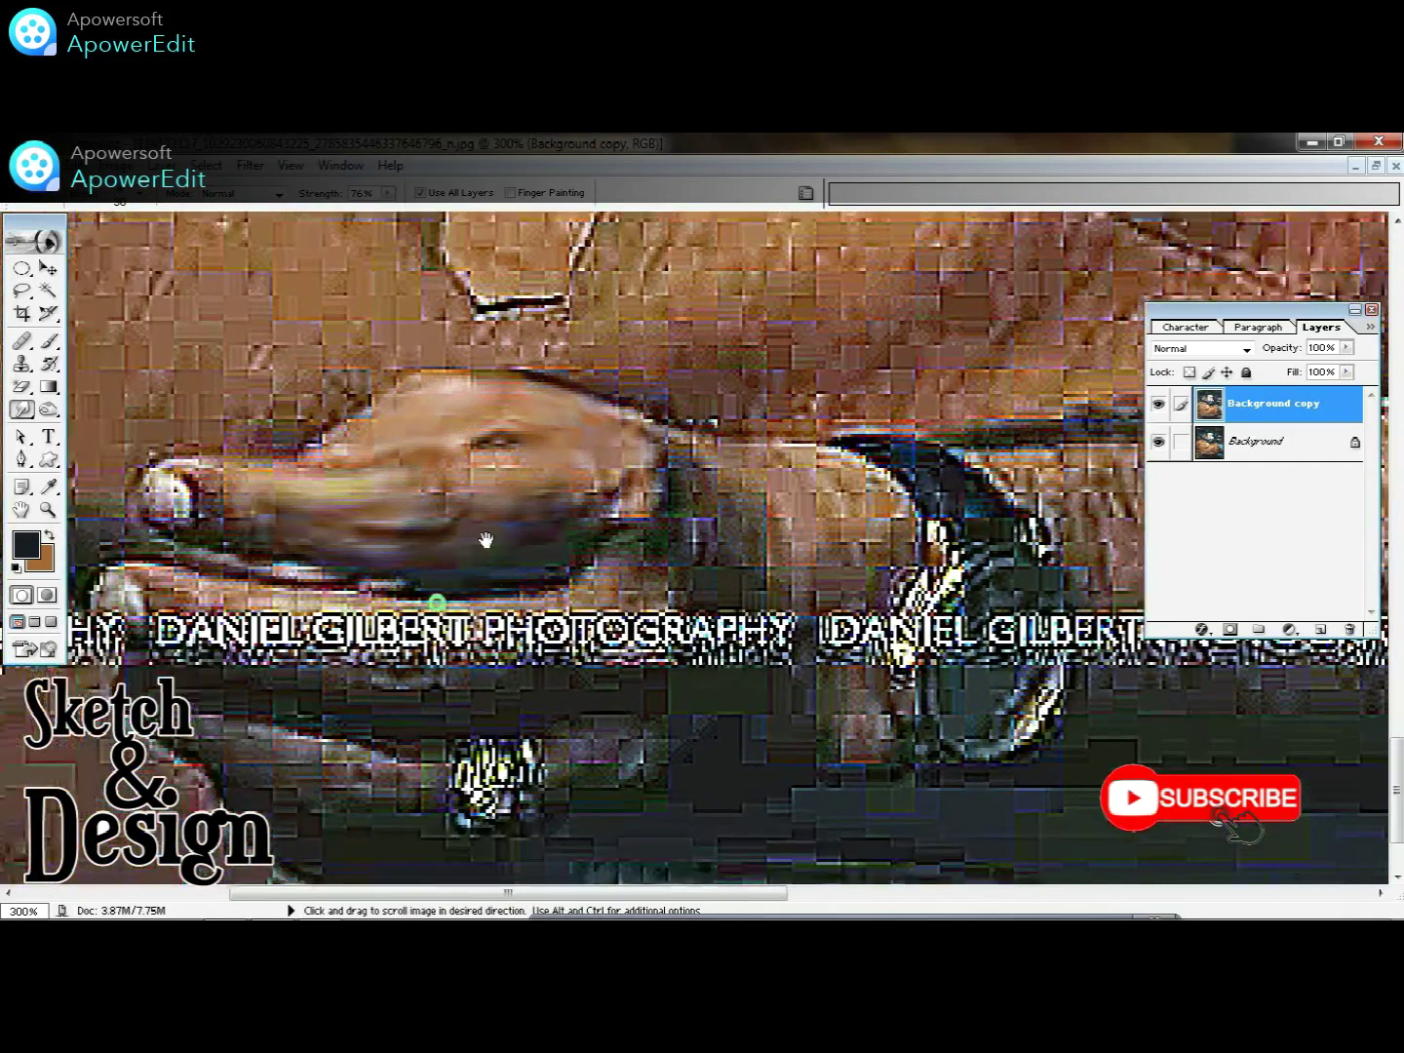
drag(452, 618, 626, 417)
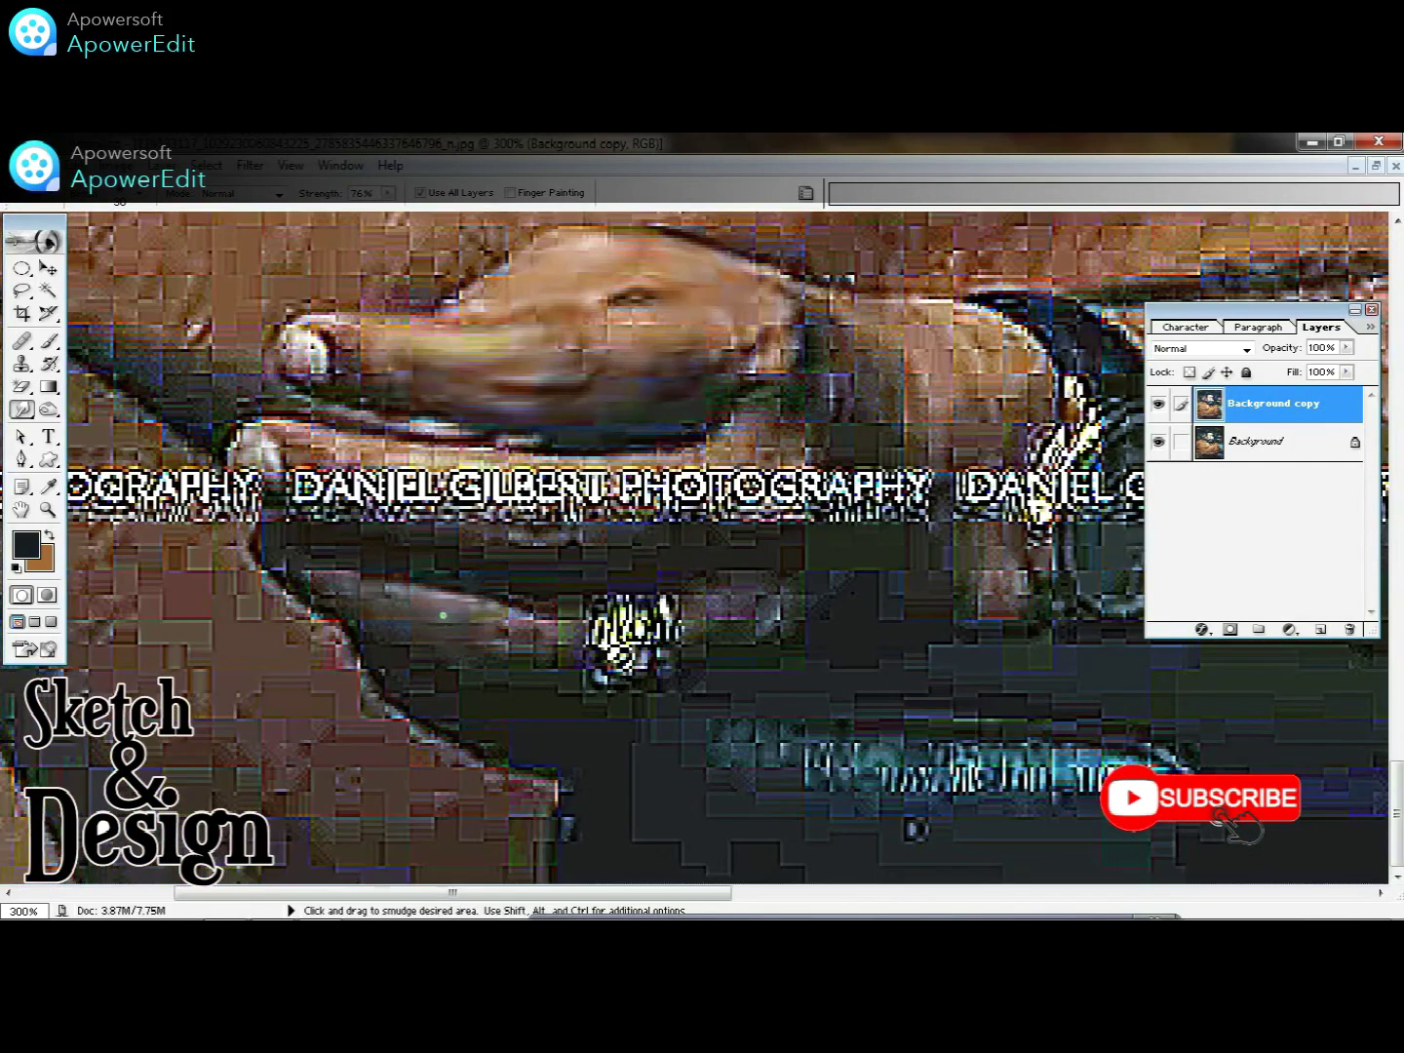
mouse_move(512, 663)
mouse_down()
mouse_move(617, 674)
mouse_move(824, 599)
mouse_up()
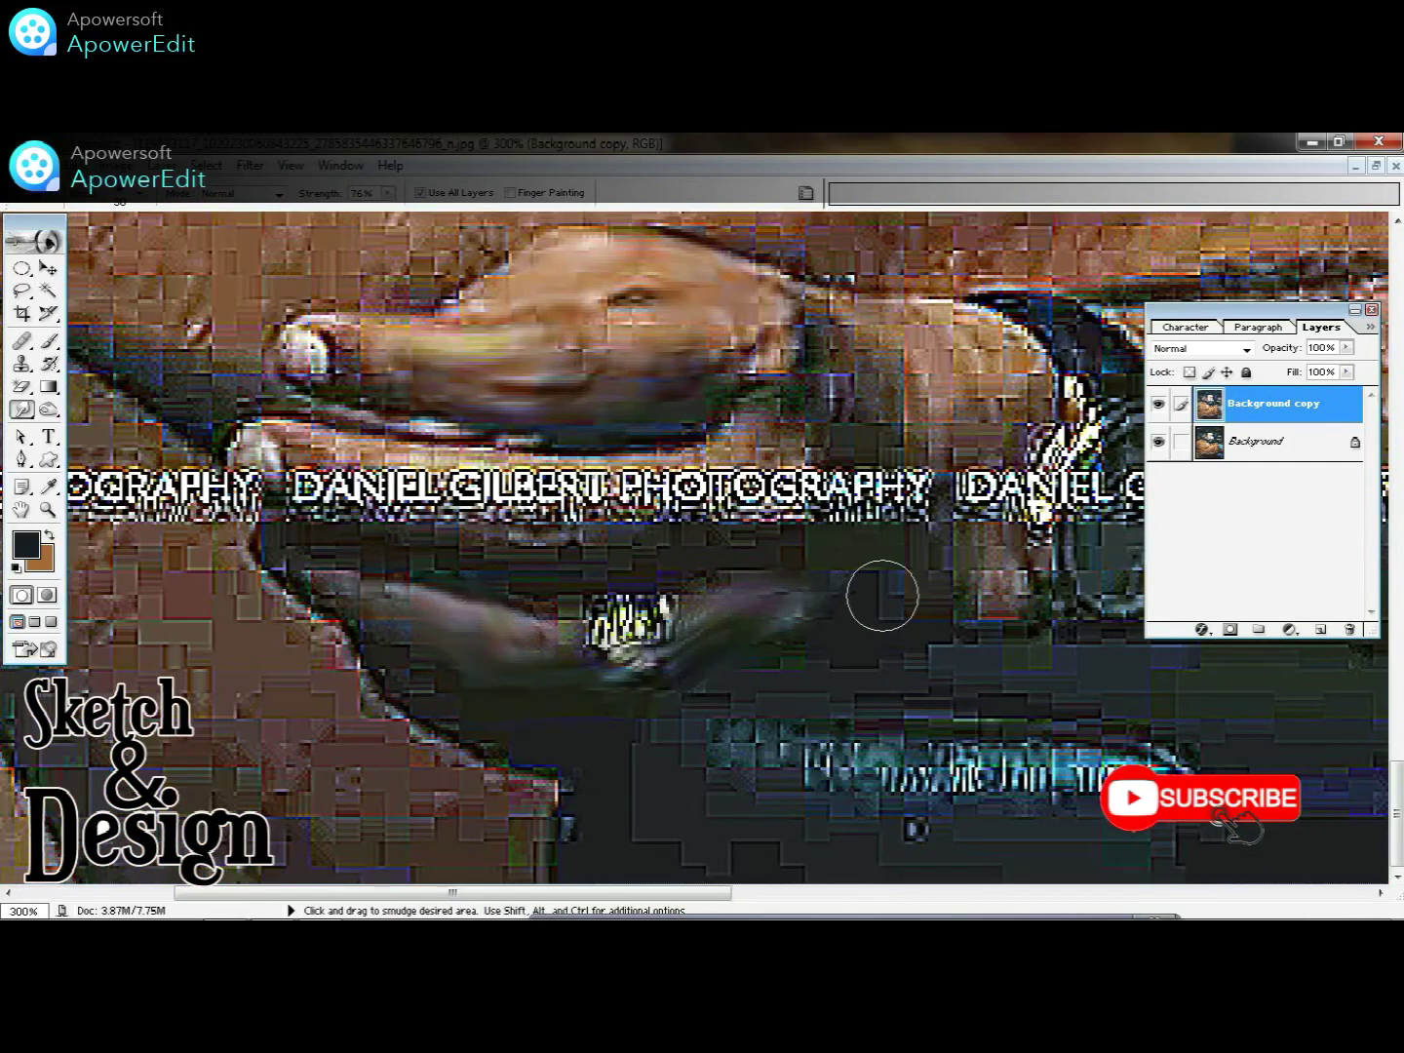
click(887, 586)
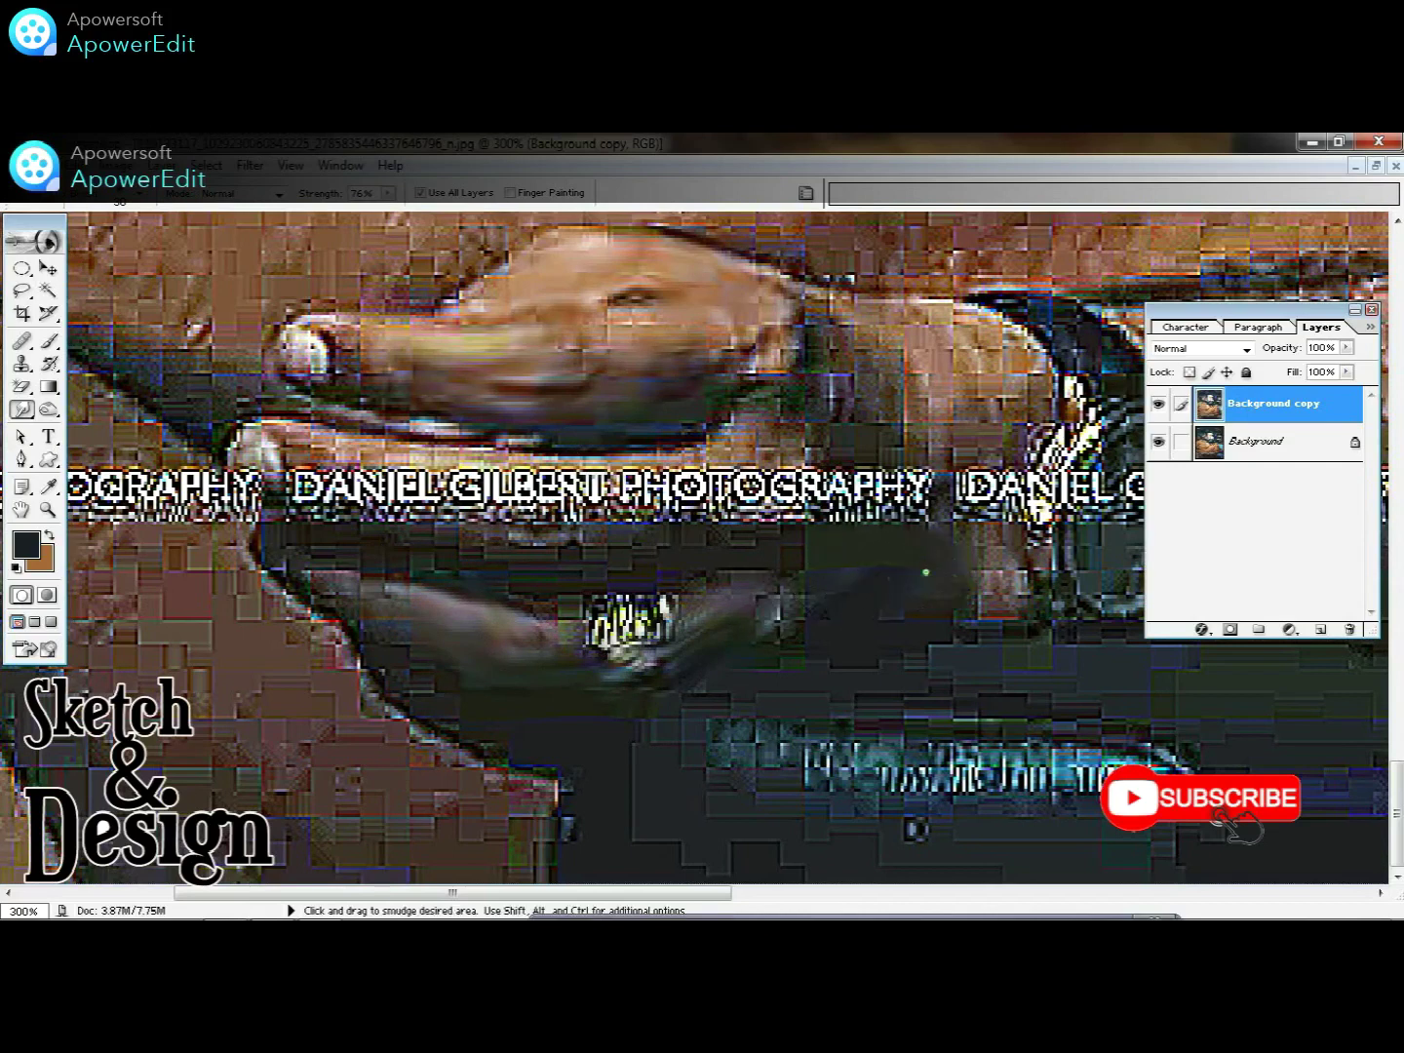
mouse_move(887, 443)
mouse_down()
mouse_move(896, 410)
mouse_move(975, 409)
mouse_move(890, 351)
mouse_move(999, 390)
mouse_up()
drag(770, 398, 74, 443)
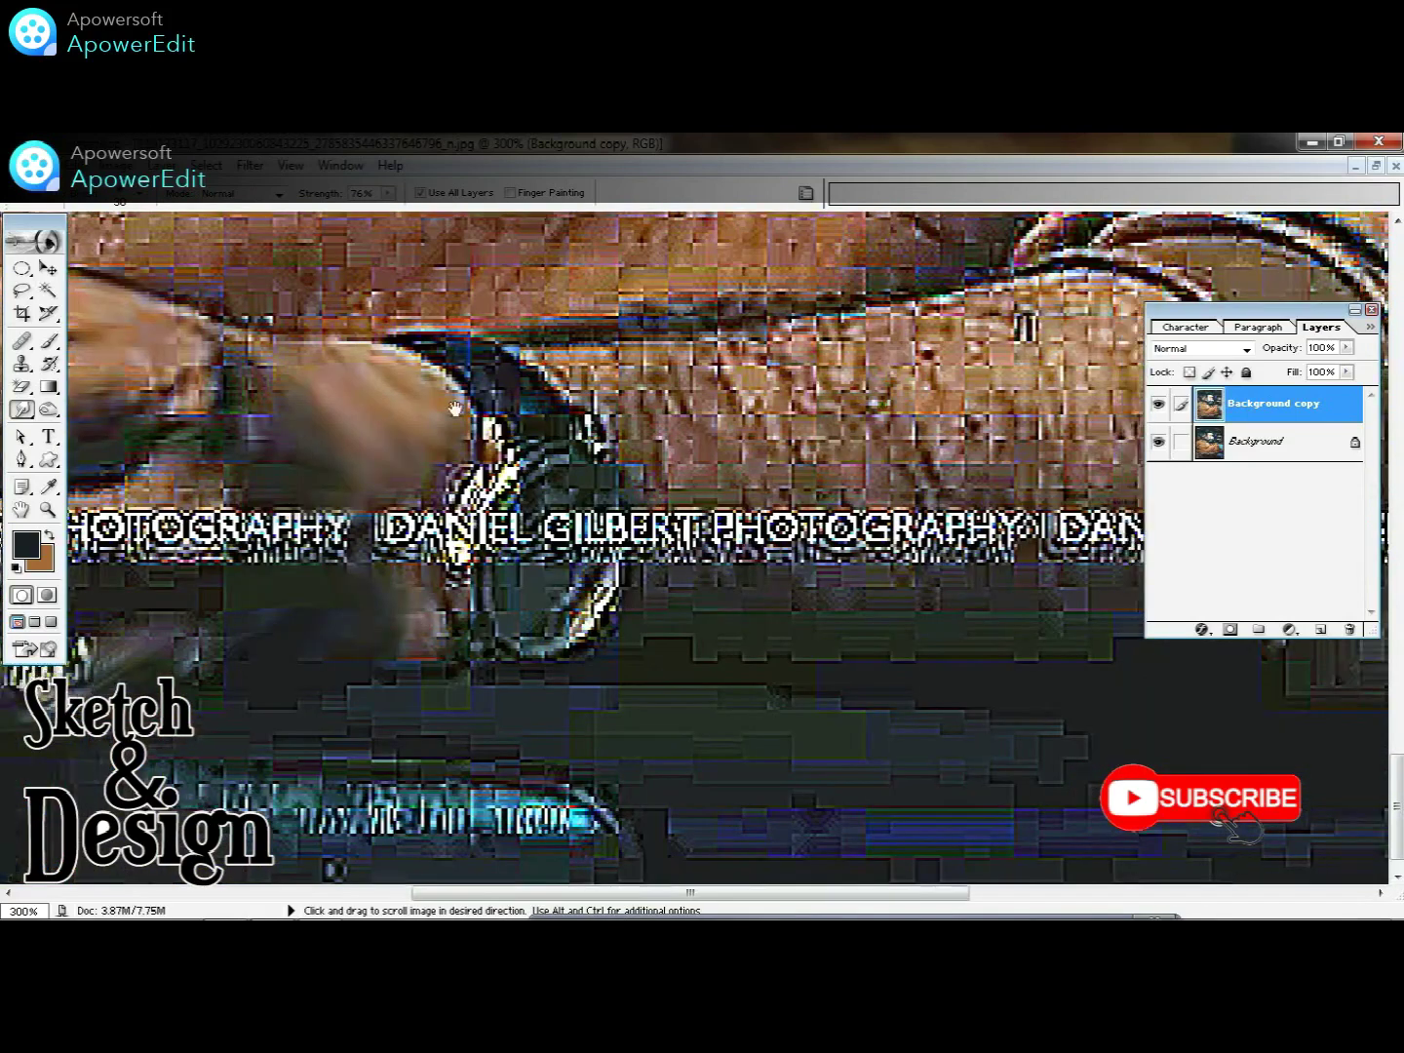
mouse_move(582, 395)
mouse_down()
mouse_move(682, 439)
mouse_move(800, 459)
mouse_move(1019, 429)
mouse_move(1034, 361)
mouse_move(936, 316)
mouse_move(747, 356)
mouse_move(925, 372)
mouse_up()
drag(875, 559, 819, 515)
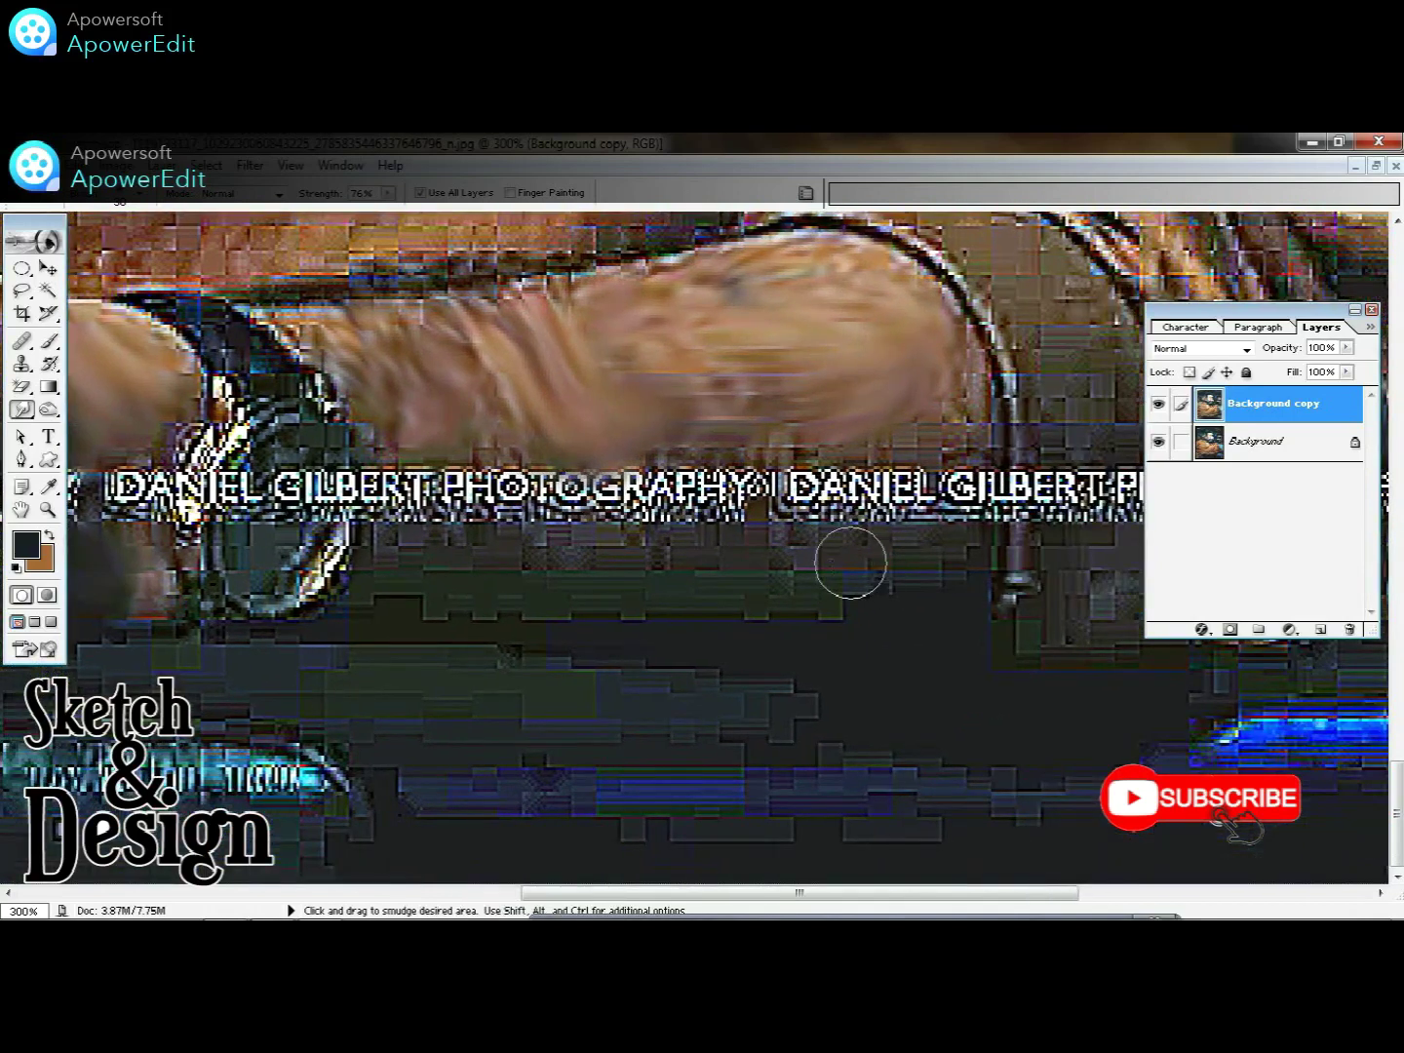
drag(963, 557, 243, 604)
mouse_move(468, 470)
mouse_down()
mouse_move(448, 628)
mouse_move(376, 841)
mouse_move(678, 500)
mouse_move(727, 580)
mouse_move(900, 732)
mouse_up()
- Smudge the fur downward near the lower button
drag(1014, 712, 445, 174)
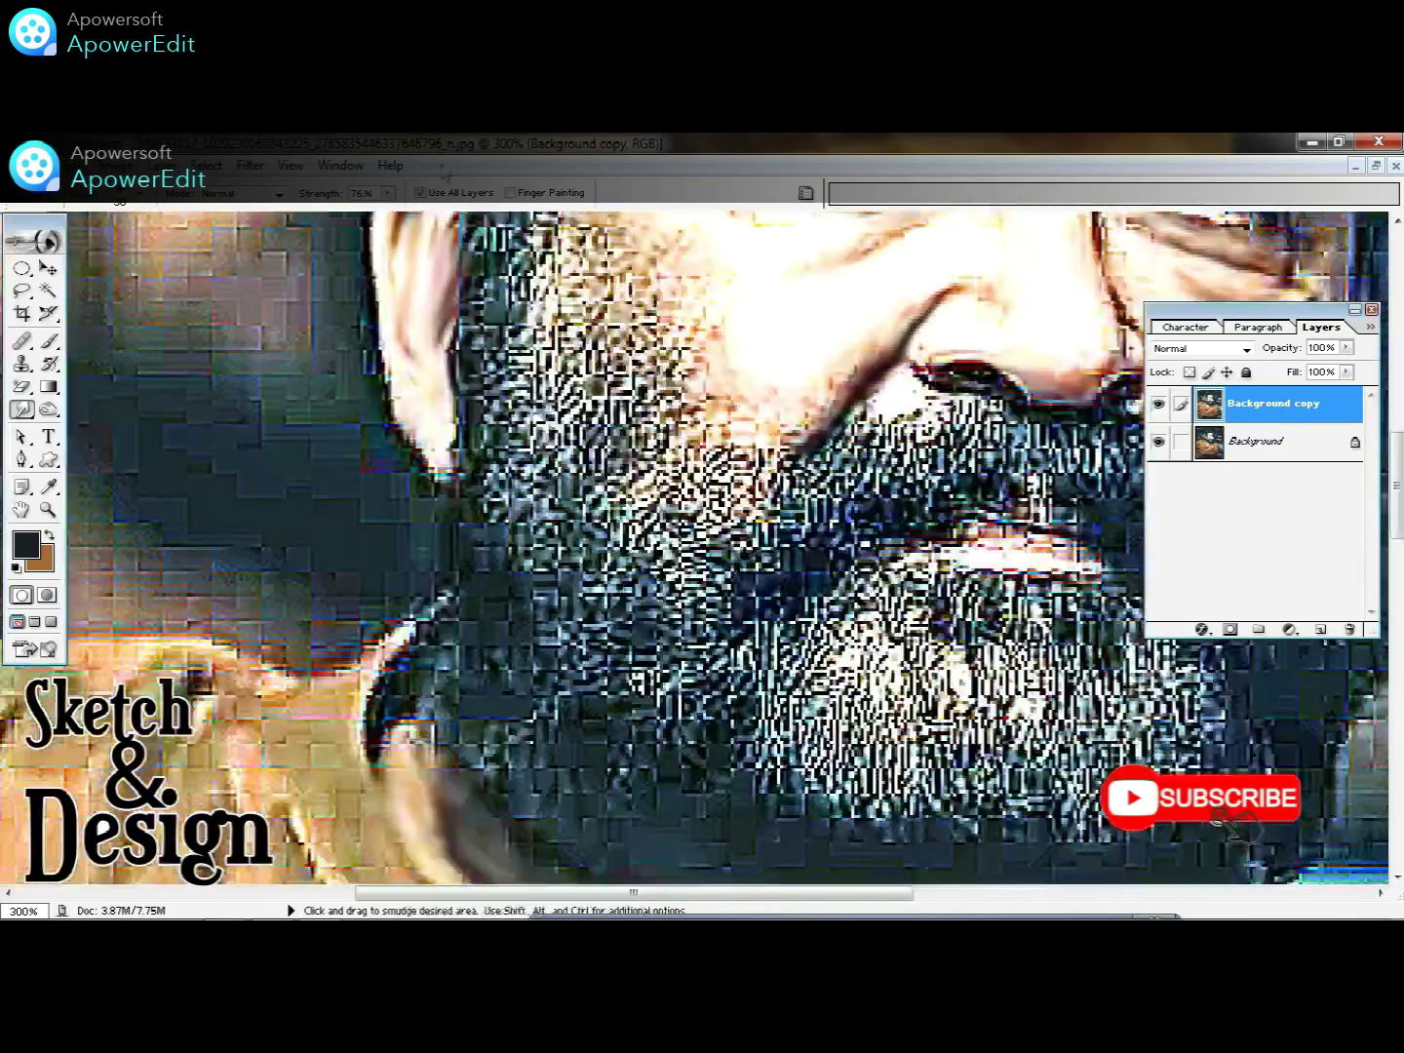
drag(234, 742, 380, 546)
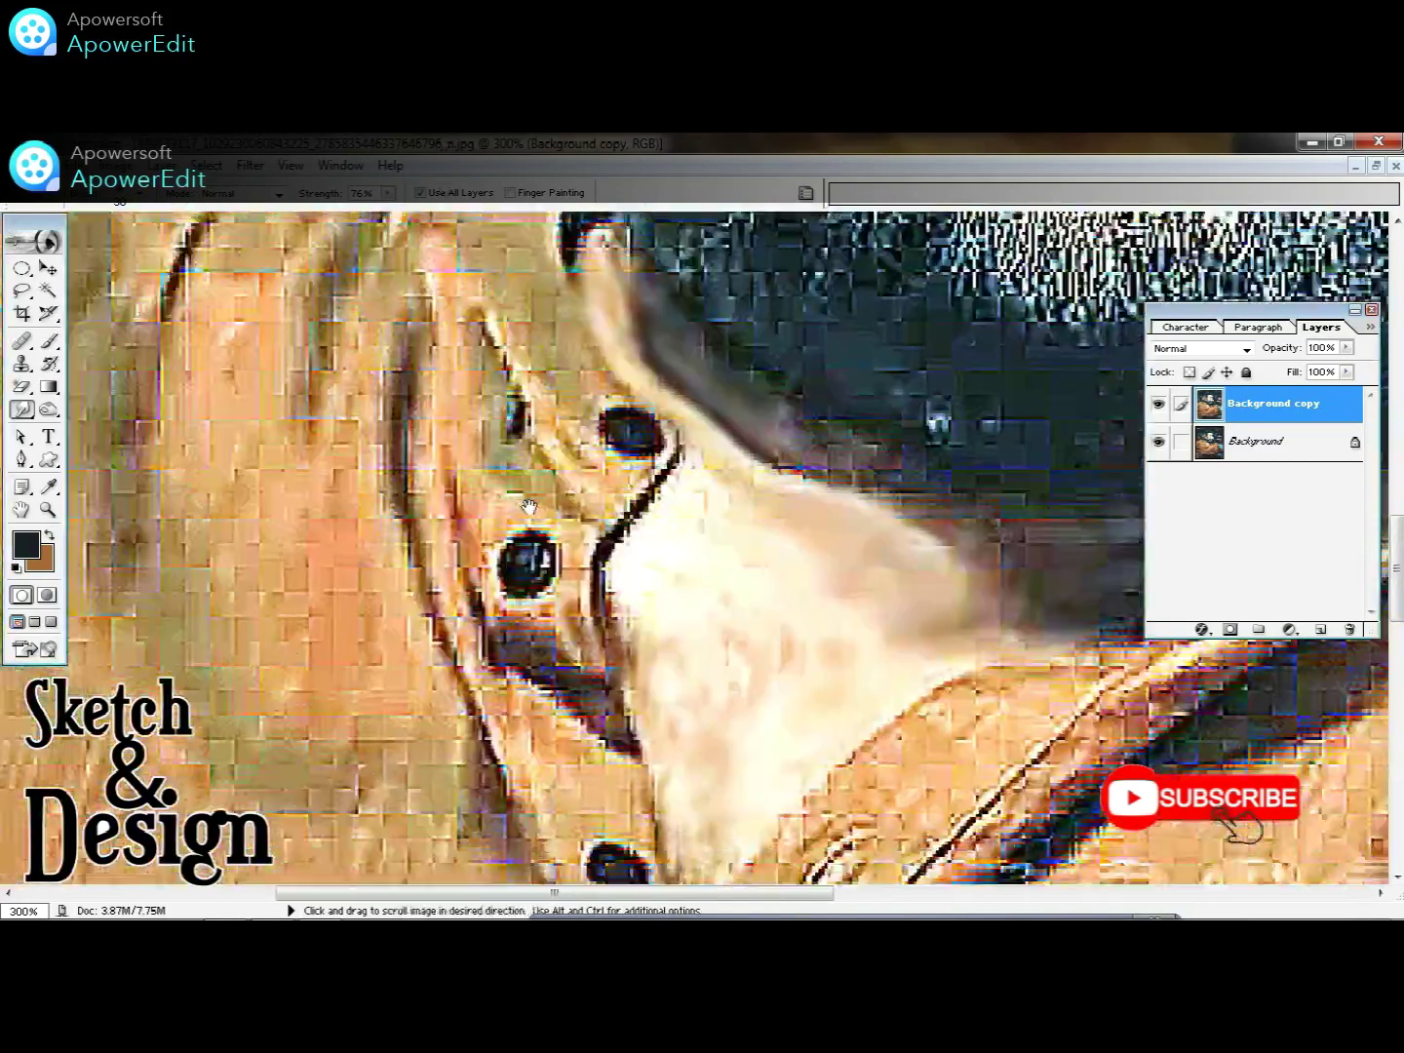
mouse_move(482, 523)
mouse_down()
mouse_move(472, 659)
mouse_move(439, 722)
mouse_move(459, 487)
mouse_move(531, 771)
mouse_move(400, 408)
mouse_move(457, 475)
mouse_move(488, 584)
mouse_move(458, 620)
mouse_move(477, 331)
mouse_up()
mouse_move(492, 419)
mouse_down()
mouse_move(465, 534)
mouse_move(390, 693)
mouse_move(401, 317)
mouse_move(391, 406)
mouse_up()
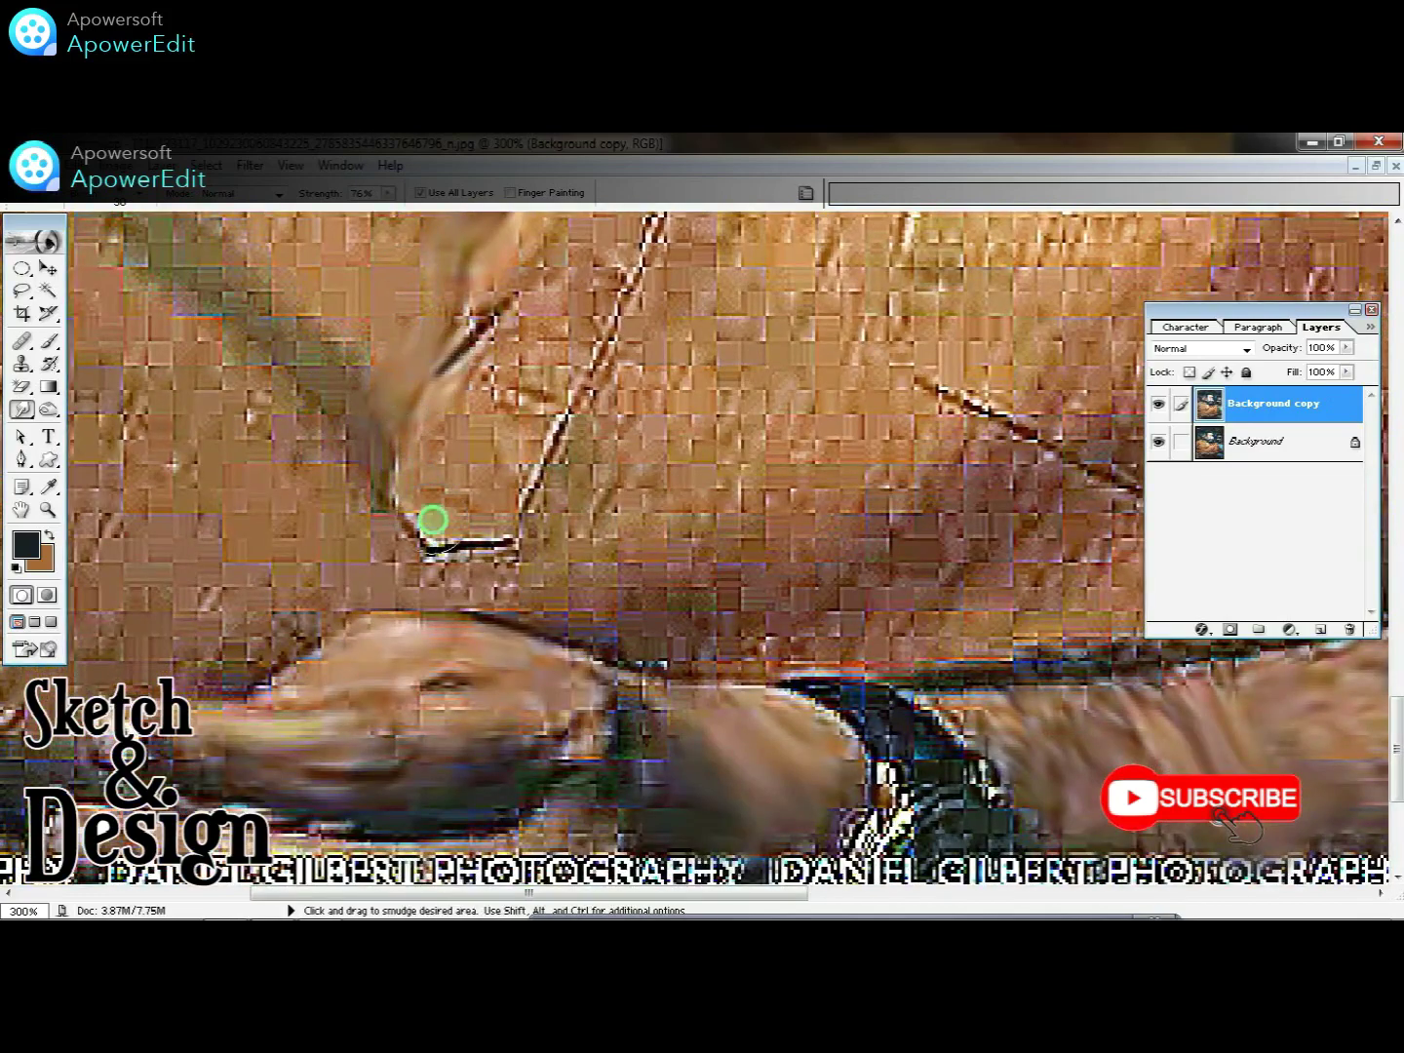
- Smooth the collar fur and dark band diagonally, undoing one unwanted stroke
mouse_move(433, 519)
mouse_down()
mouse_move(93, 304)
mouse_move(736, 342)
mouse_move(683, 205)
mouse_up()
key(space)
drag(422, 485, 436, 492)
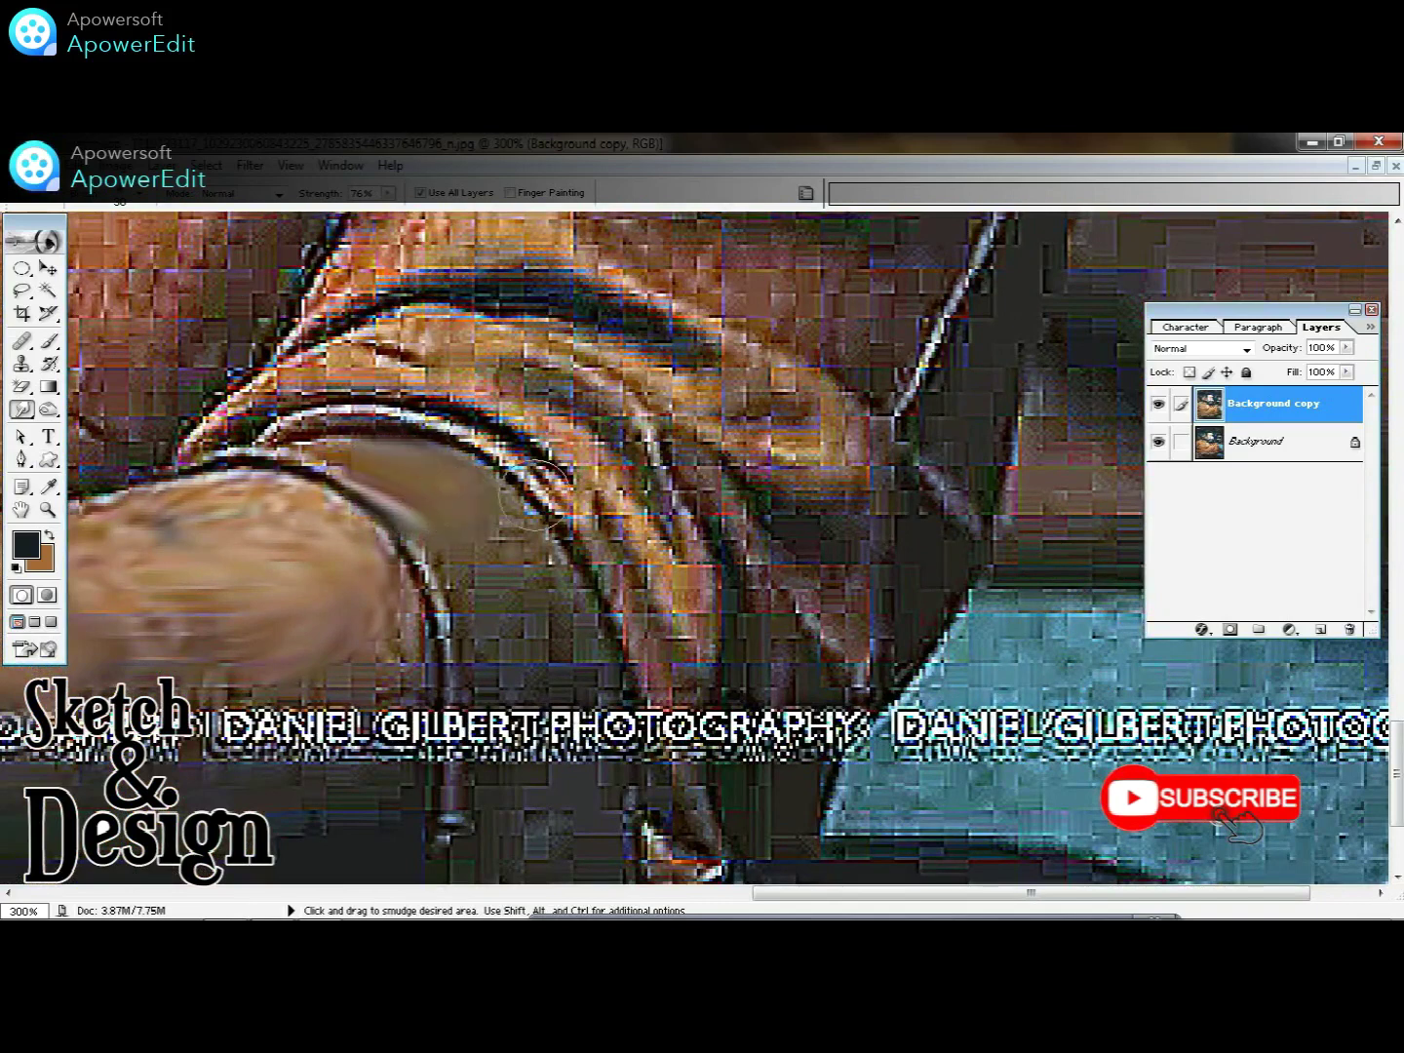
key(ctrl+z)
drag(422, 479, 575, 675)
- Blur the dark shoulder strap and blend the surrounding fur along its edges
mouse_move(649, 603)
mouse_down()
mouse_move(517, 469)
mouse_move(445, 439)
mouse_move(223, 415)
mouse_up()
mouse_move(634, 459)
mouse_down()
mouse_move(517, 379)
mouse_move(331, 346)
mouse_up()
mouse_move(760, 410)
mouse_down()
mouse_move(663, 391)
mouse_move(560, 330)
mouse_move(468, 303)
mouse_move(322, 331)
mouse_up()
mouse_move(654, 369)
mouse_down()
mouse_move(823, 454)
mouse_move(780, 501)
mouse_move(810, 598)
mouse_up()
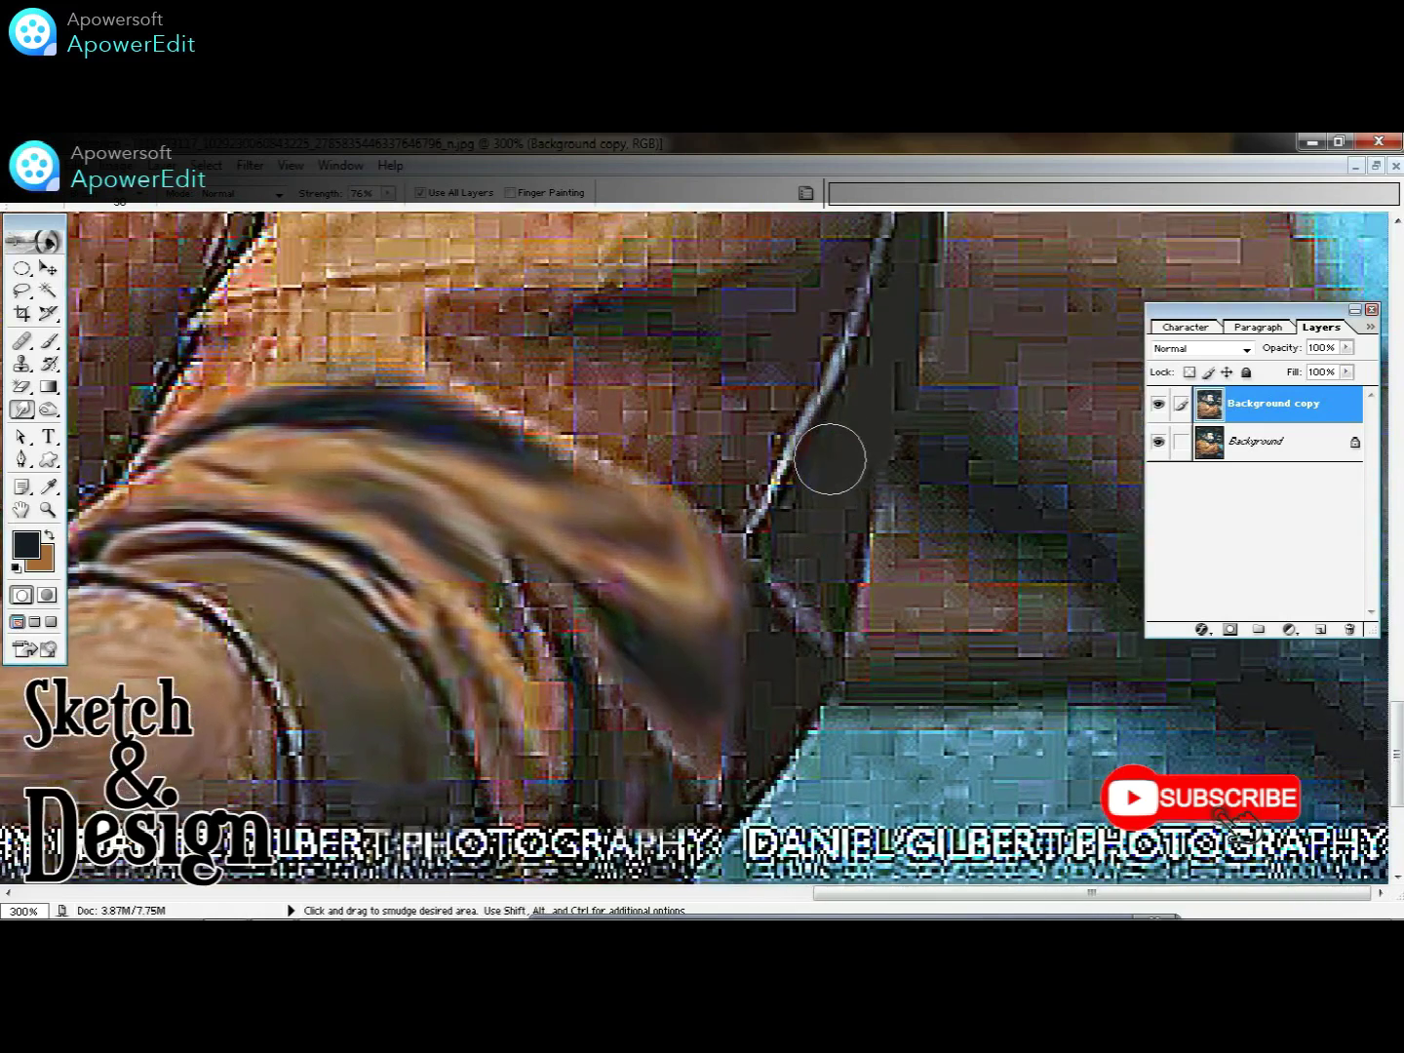
drag(824, 460, 799, 638)
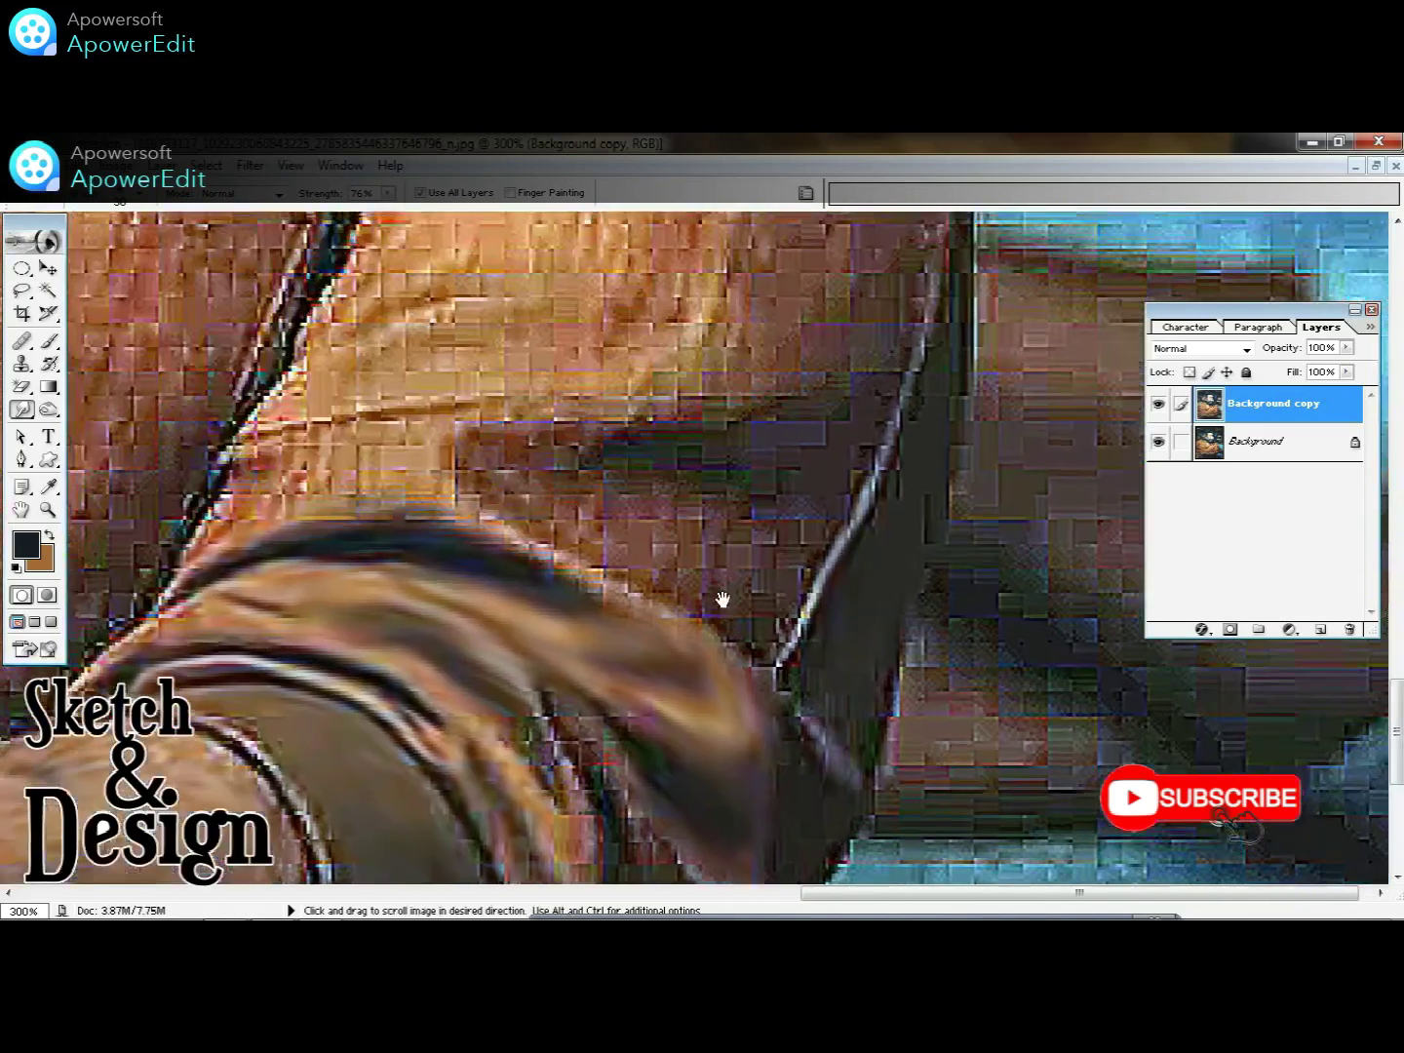
mouse_move(603, 507)
mouse_down()
mouse_move(668, 539)
mouse_move(781, 524)
mouse_move(730, 464)
mouse_move(557, 466)
mouse_move(556, 482)
mouse_up()
drag(381, 491, 244, 493)
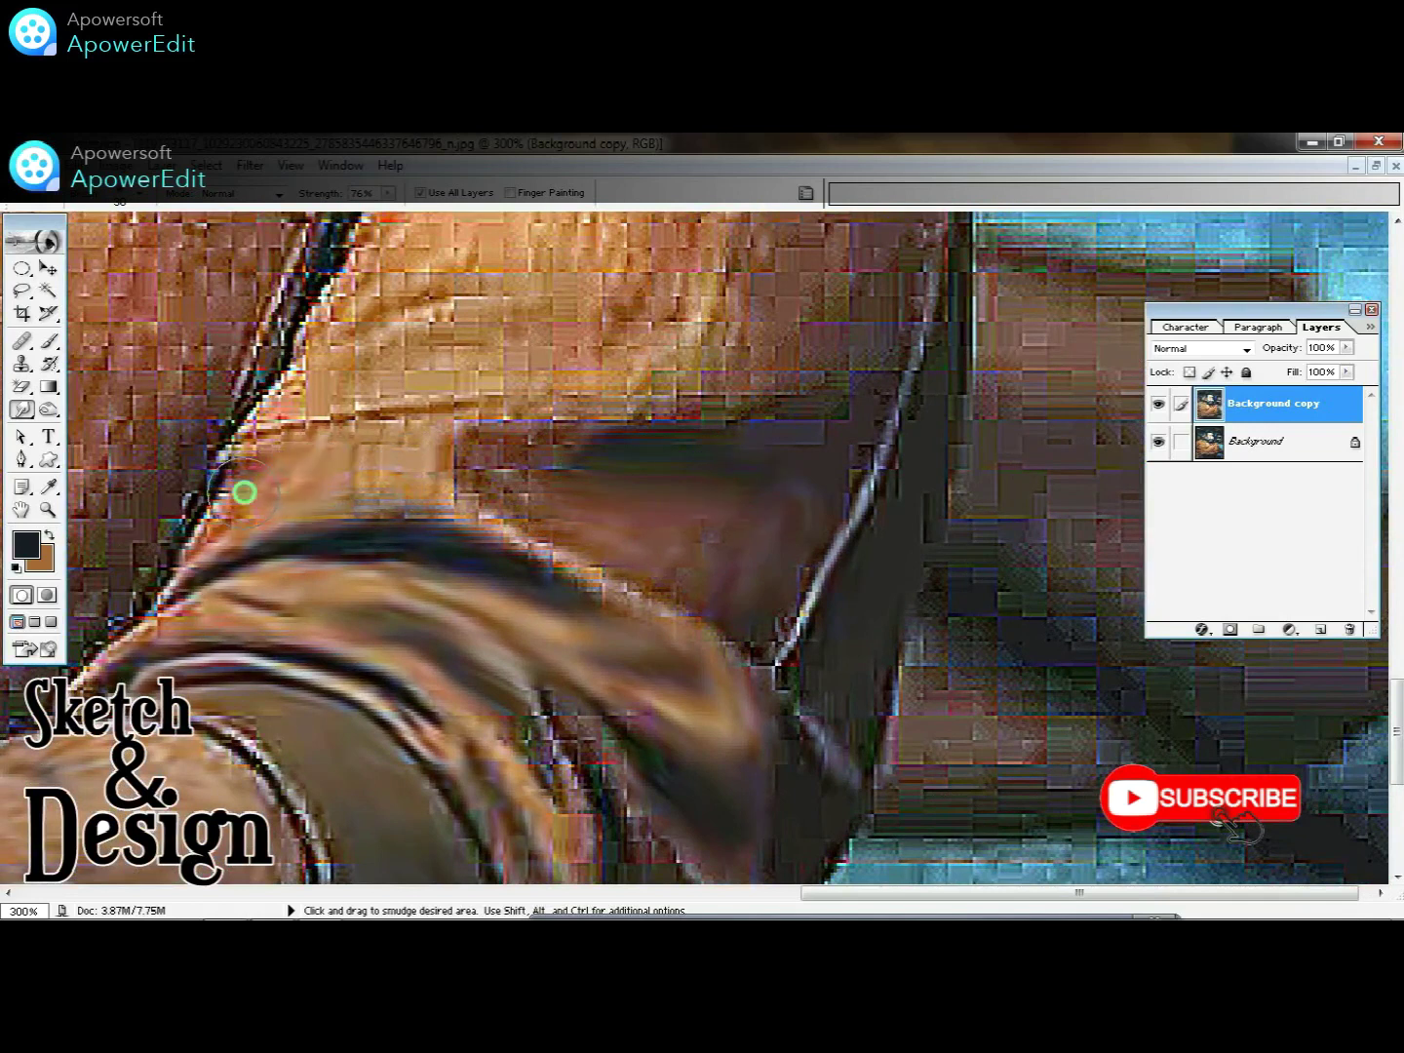
drag(322, 391, 417, 377)
- Smear the jacket fabric in long strokes and stretch the dark stripe into diagonal streaks
scroll(585, 409, up, 3)
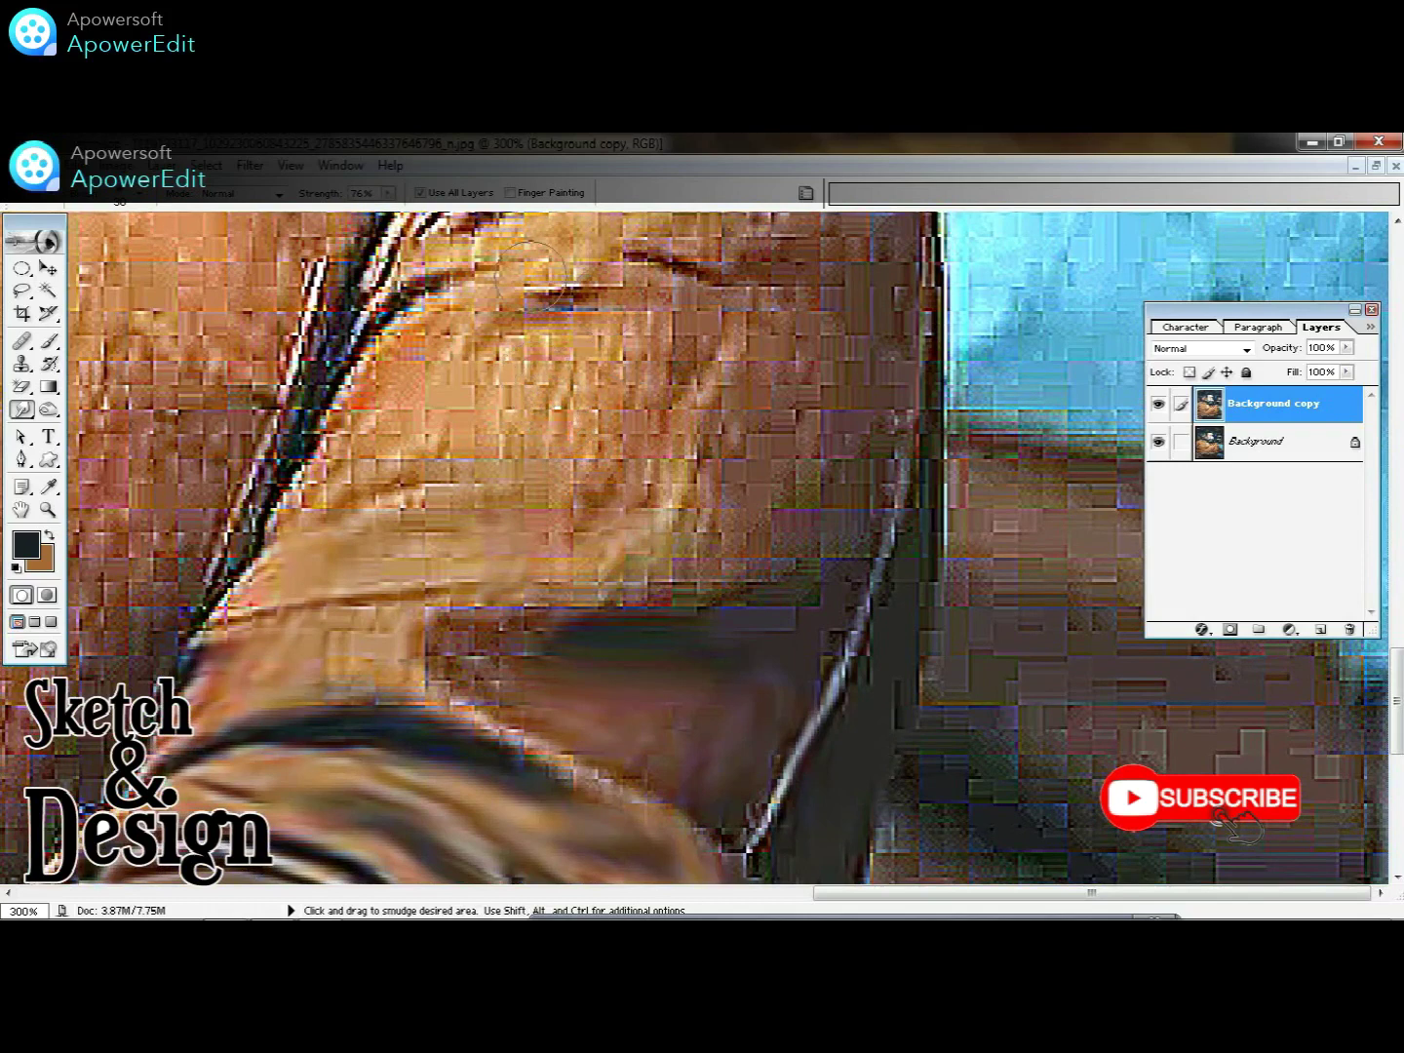
mouse_move(893, 382)
mouse_down()
mouse_move(802, 531)
mouse_move(389, 508)
mouse_move(556, 441)
mouse_move(772, 442)
mouse_move(605, 413)
mouse_up()
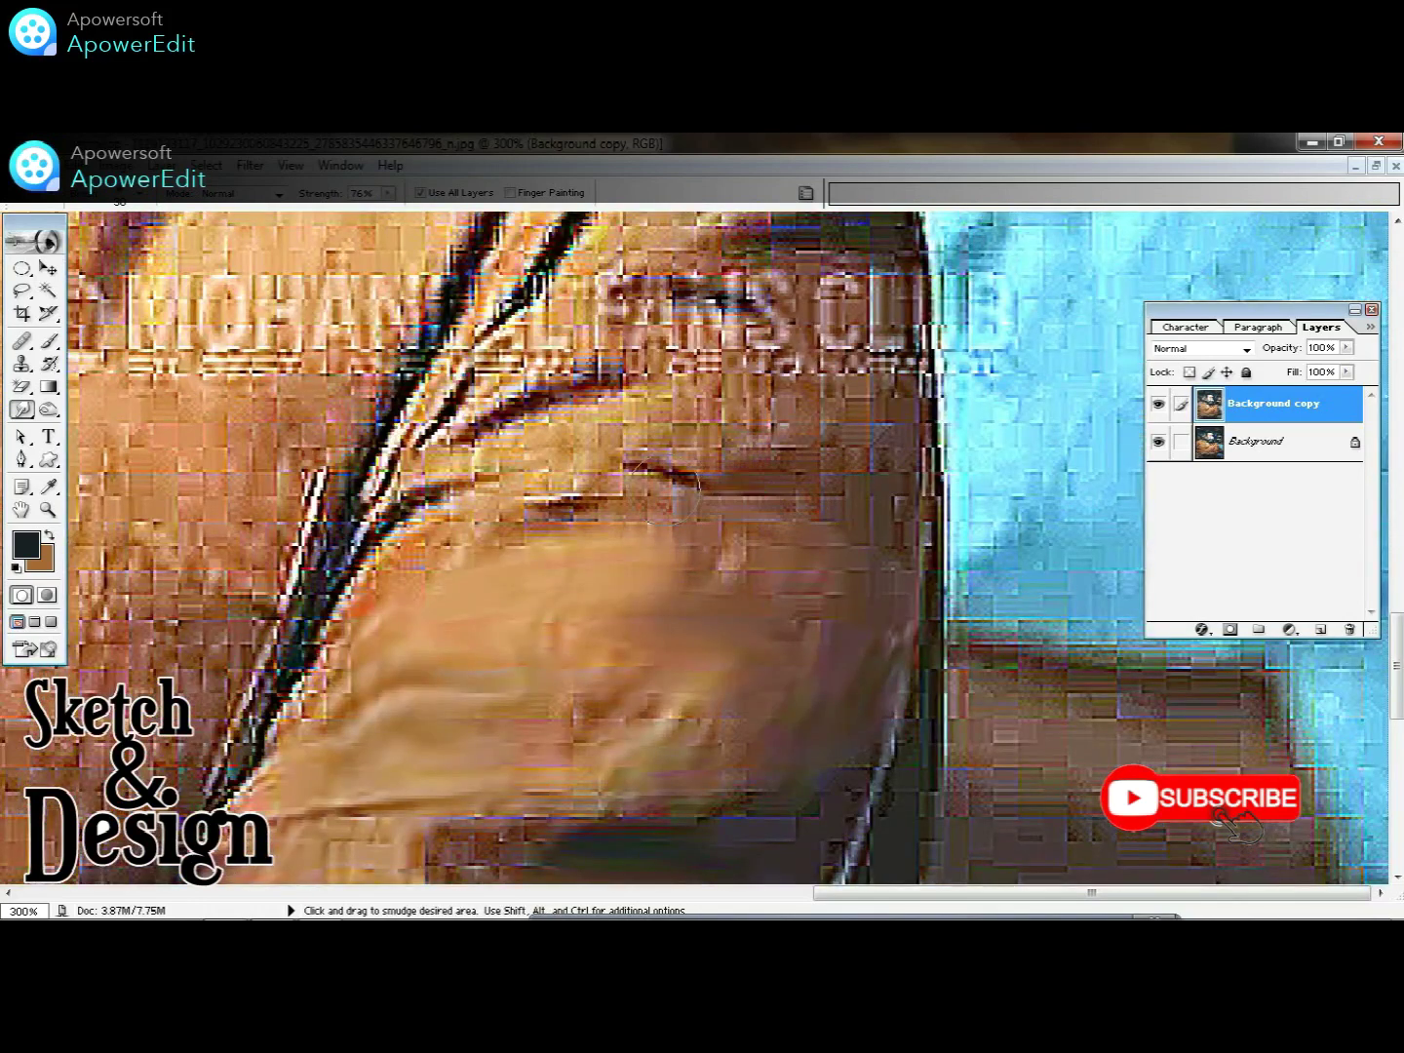
mouse_move(669, 492)
mouse_down()
mouse_move(469, 508)
mouse_move(532, 449)
mouse_move(756, 414)
mouse_move(807, 472)
mouse_up()
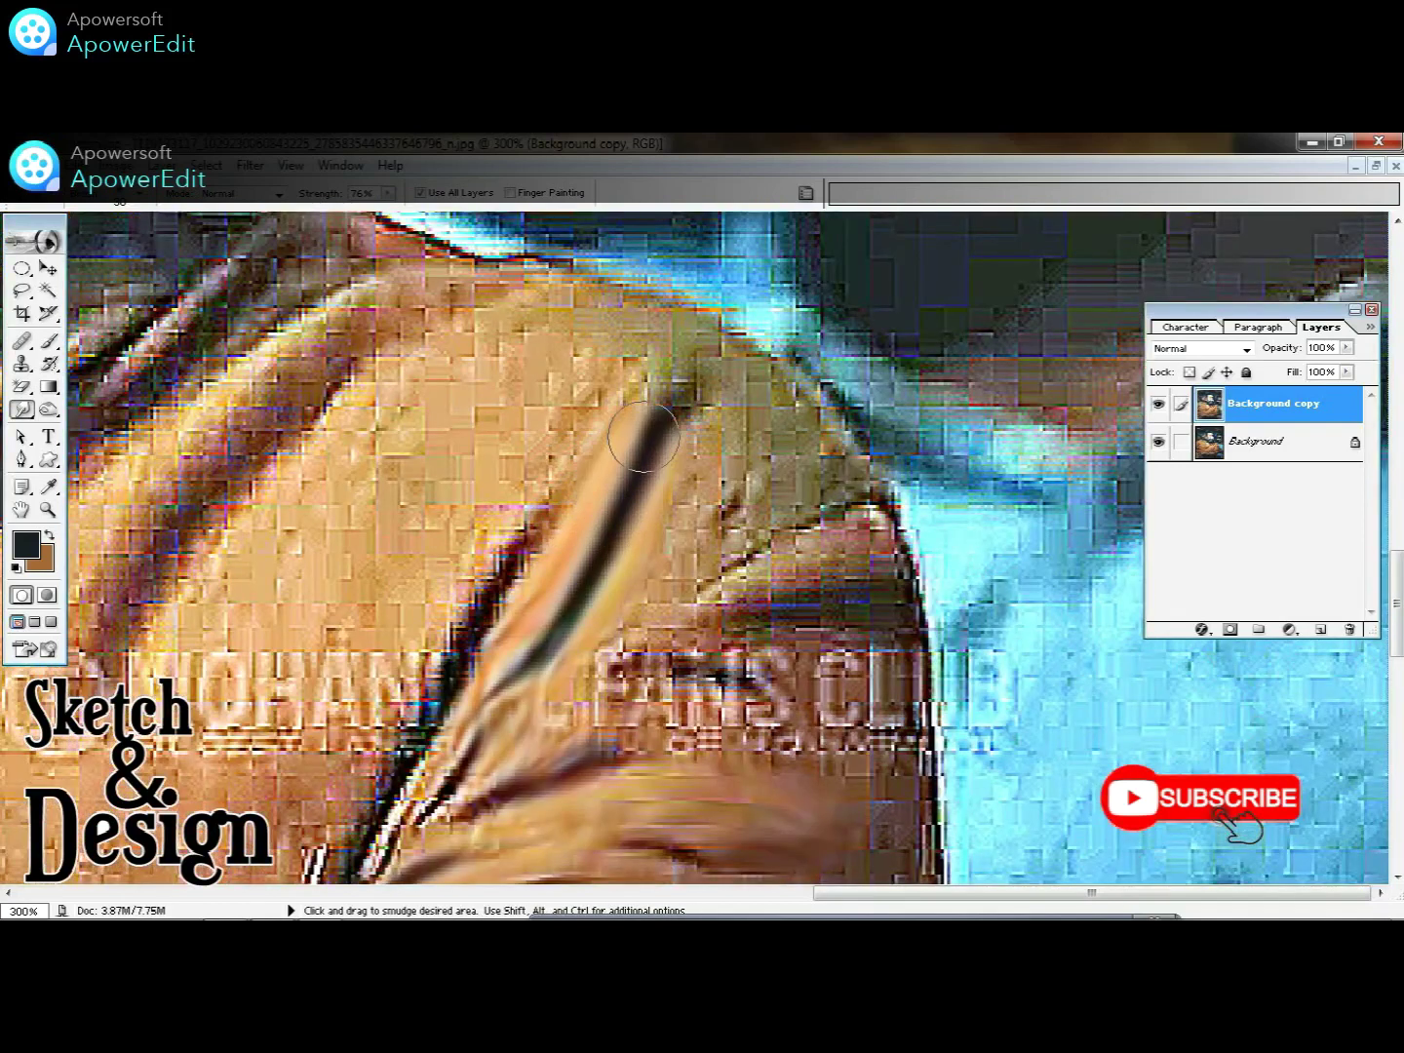
drag(708, 548, 708, 279)
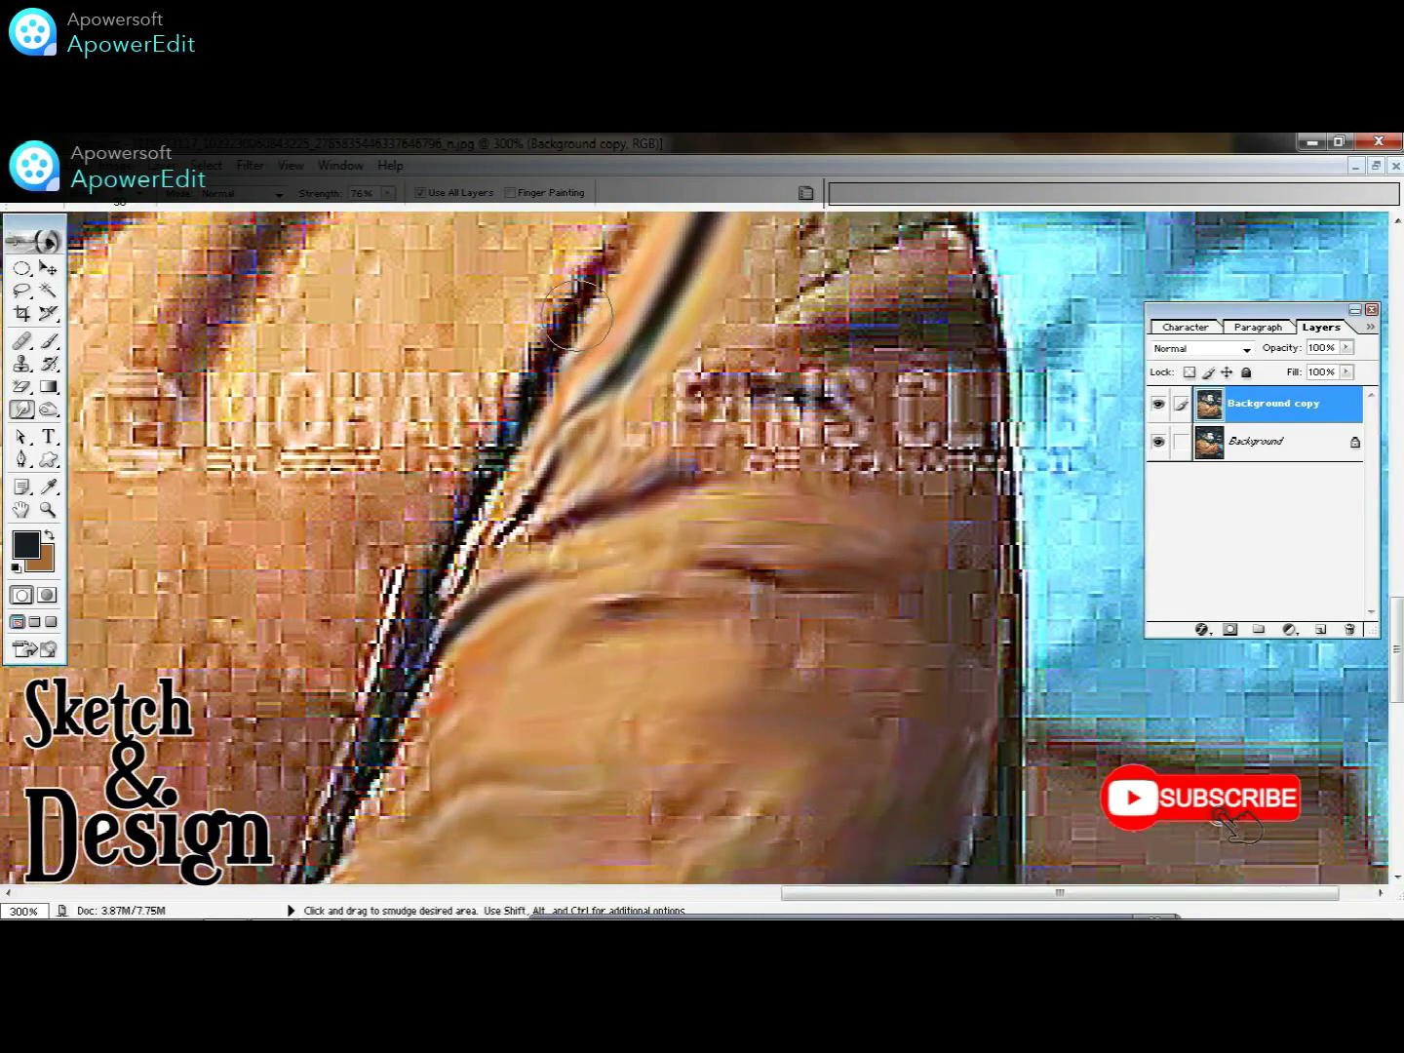
drag(600, 293, 464, 533)
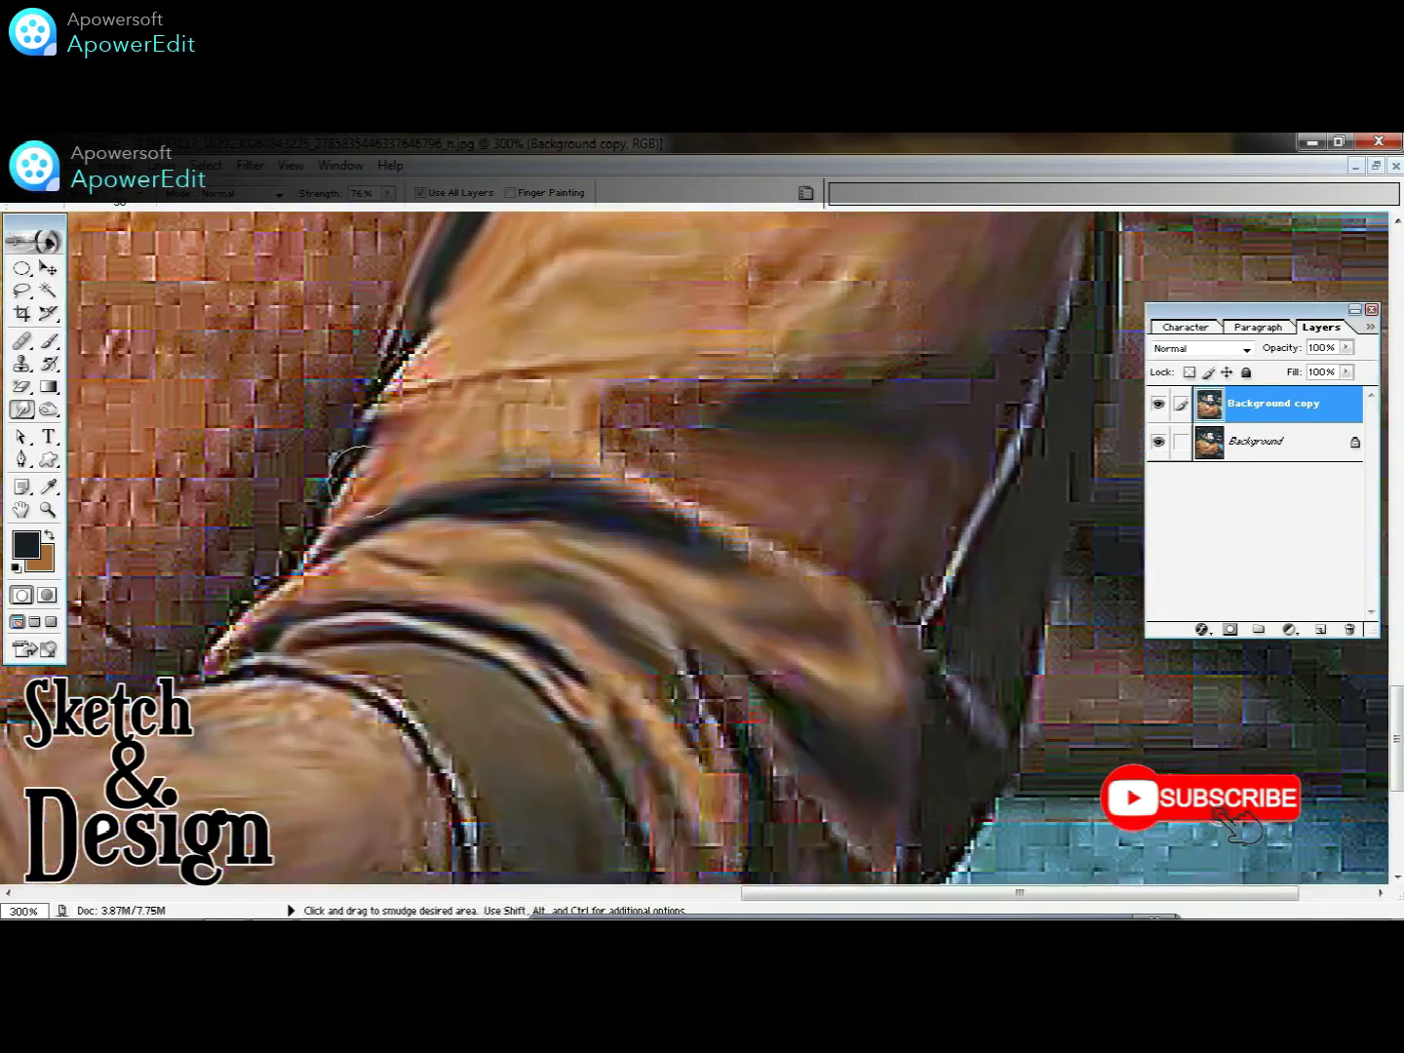
drag(354, 475, 327, 494)
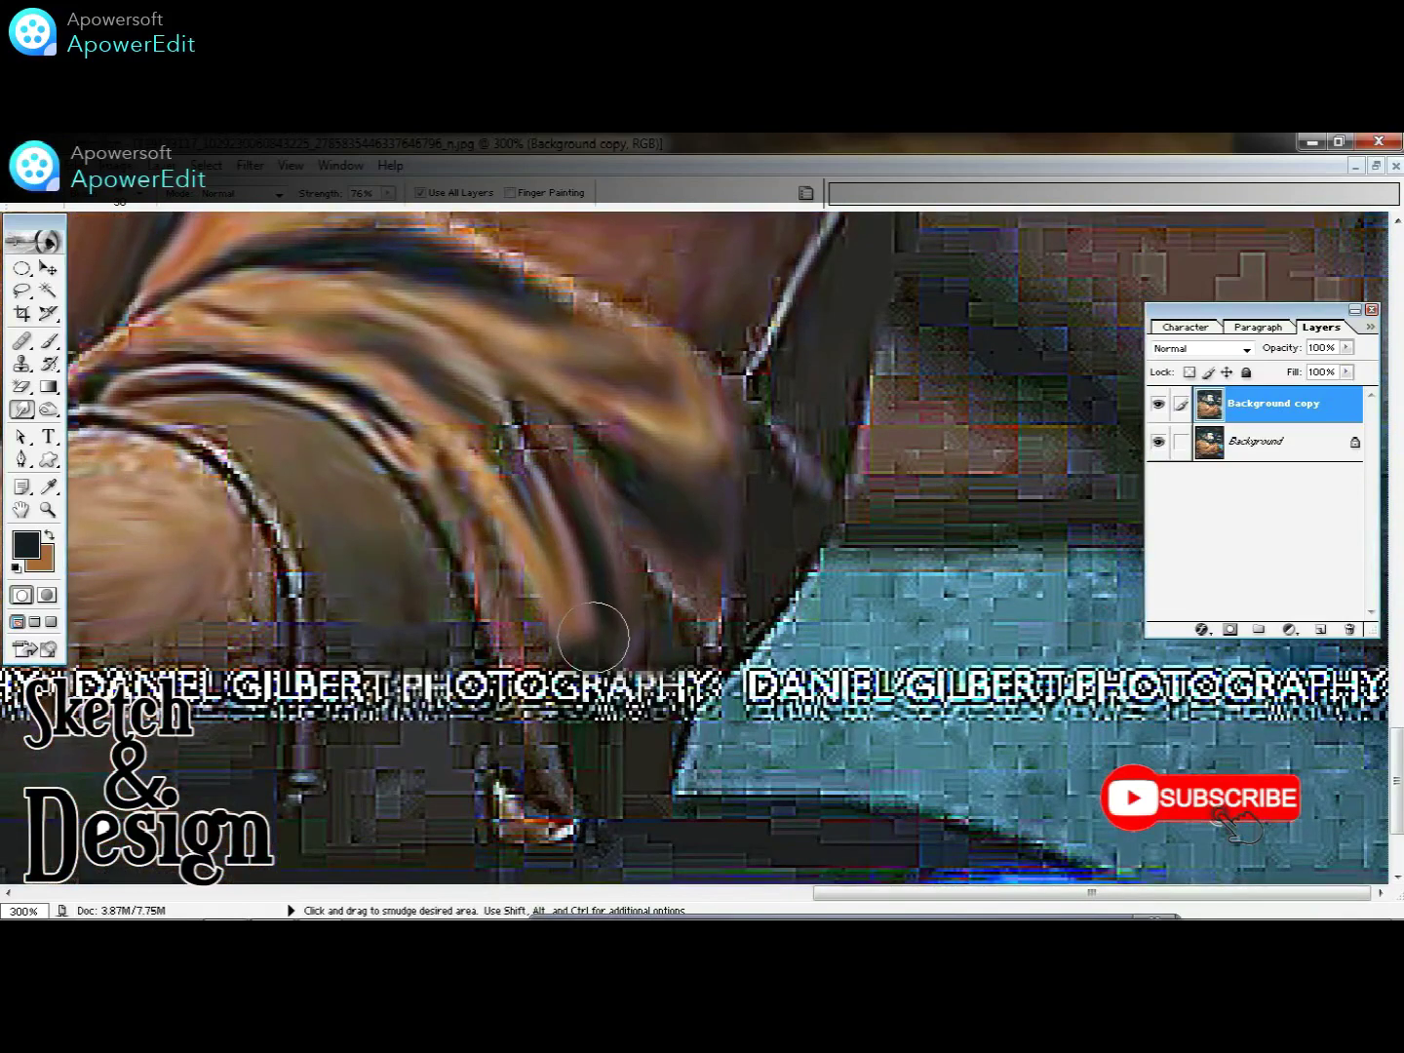
- Smudge the jacket fabric beside the lower strap and near the collar
drag(702, 559, 671, 611)
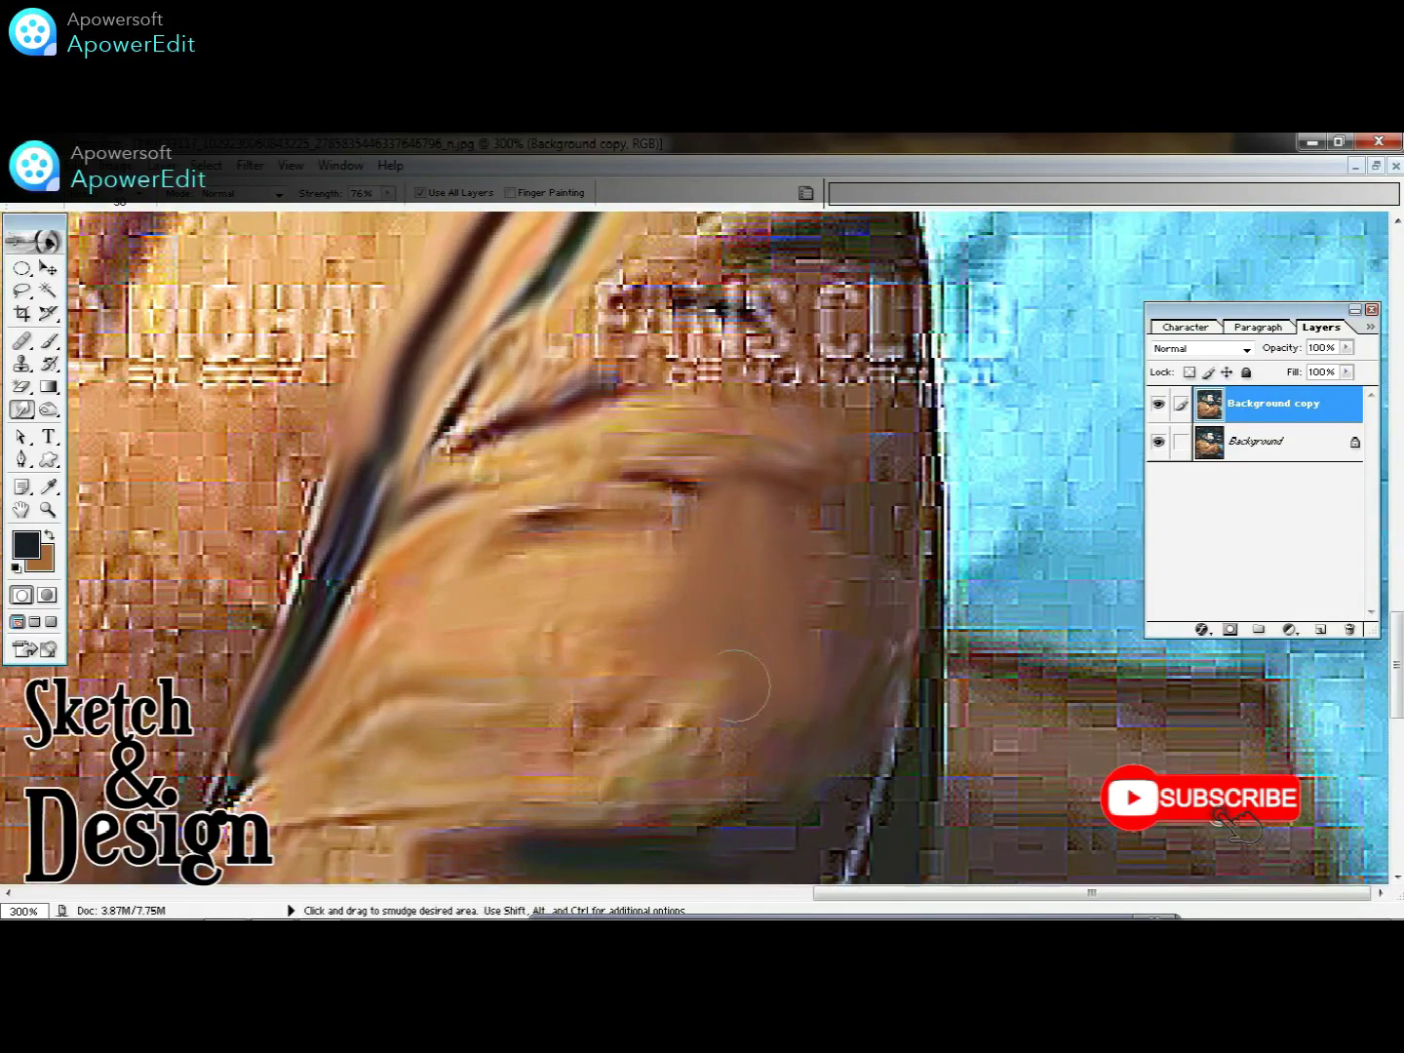
drag(736, 685, 701, 713)
drag(852, 421, 851, 694)
drag(877, 497, 858, 643)
mouse_move(878, 546)
mouse_down()
mouse_move(830, 662)
mouse_move(770, 605)
mouse_move(695, 584)
mouse_move(672, 550)
mouse_up()
mouse_move(780, 320)
mouse_down()
mouse_move(733, 385)
mouse_move(712, 488)
mouse_up()
drag(742, 410, 797, 647)
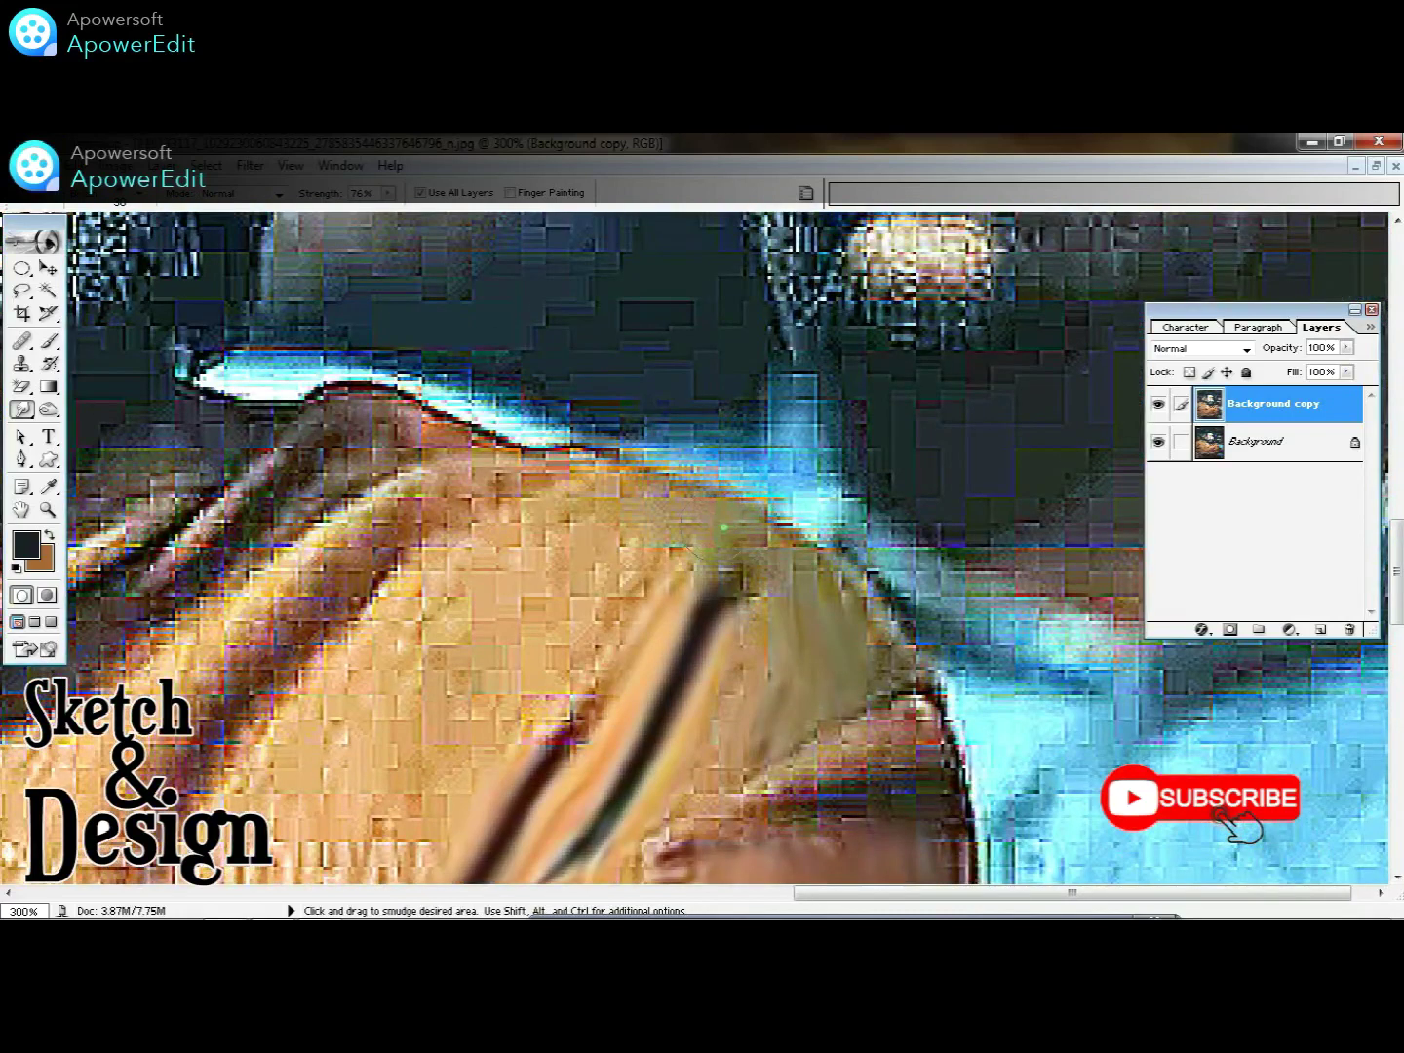
- Soften the fabric around the MOHAN text and along a diagonal stretch of the jacket
drag(723, 528, 860, 312)
drag(683, 372, 584, 547)
drag(634, 391, 535, 461)
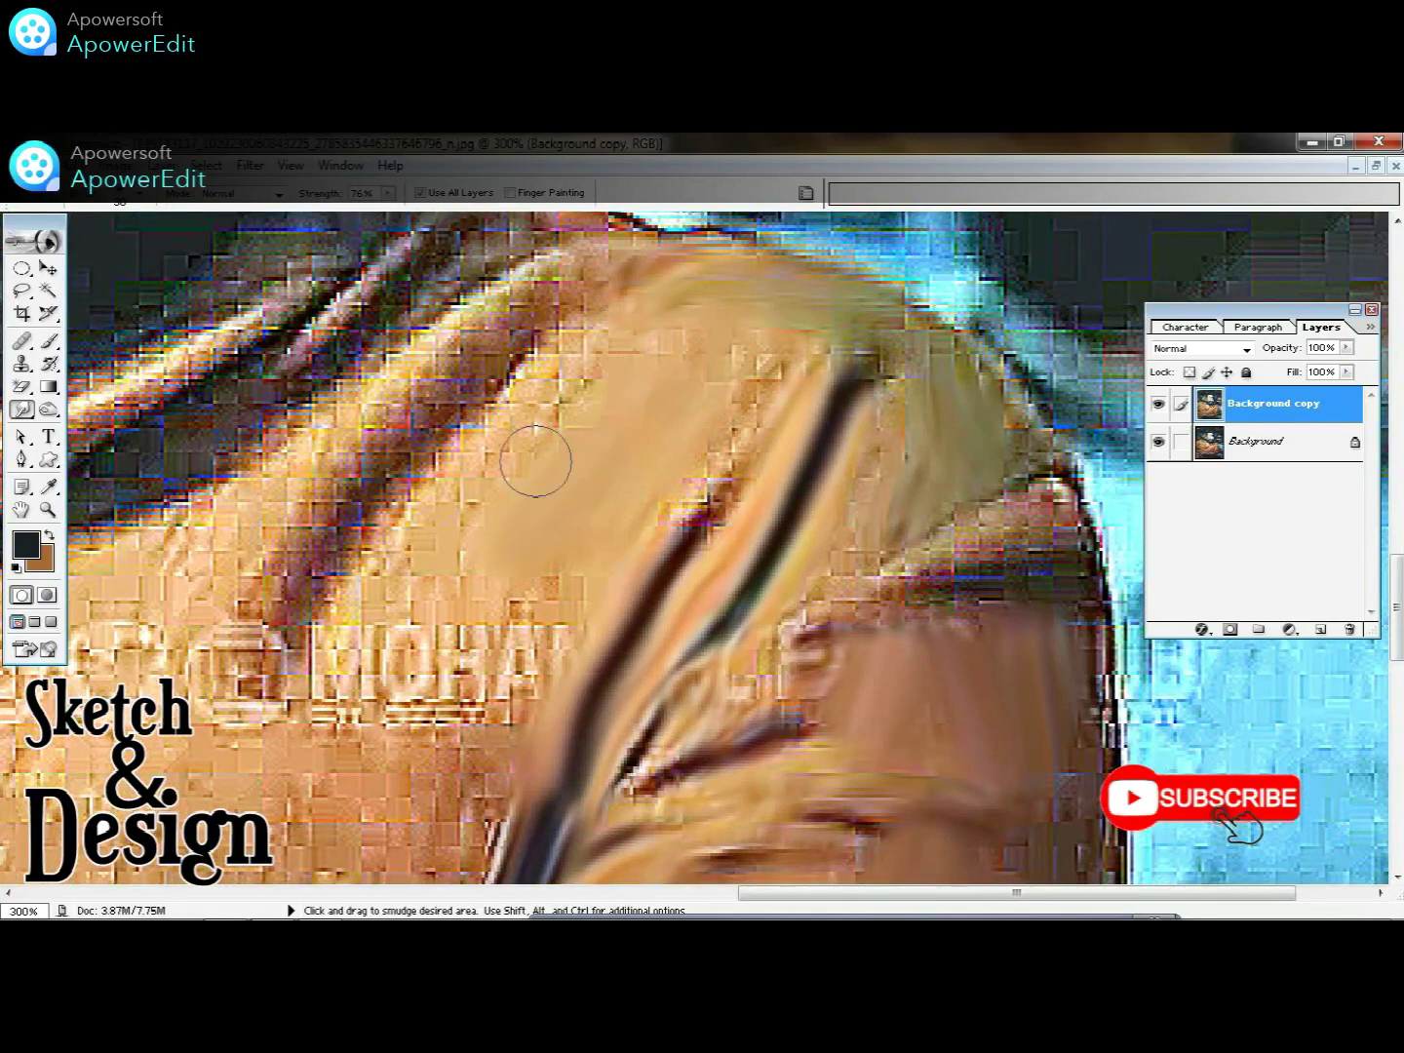
drag(509, 373, 331, 585)
drag(478, 459, 408, 584)
mouse_move(433, 590)
mouse_down()
mouse_move(678, 669)
mouse_move(812, 624)
mouse_up()
mouse_move(716, 399)
mouse_down()
mouse_move(465, 542)
mouse_move(732, 312)
mouse_move(681, 382)
mouse_move(566, 459)
mouse_move(428, 594)
mouse_move(365, 683)
mouse_up()
- Blur away the strap's dark outline along several stretches of its edge
drag(770, 219, 731, 400)
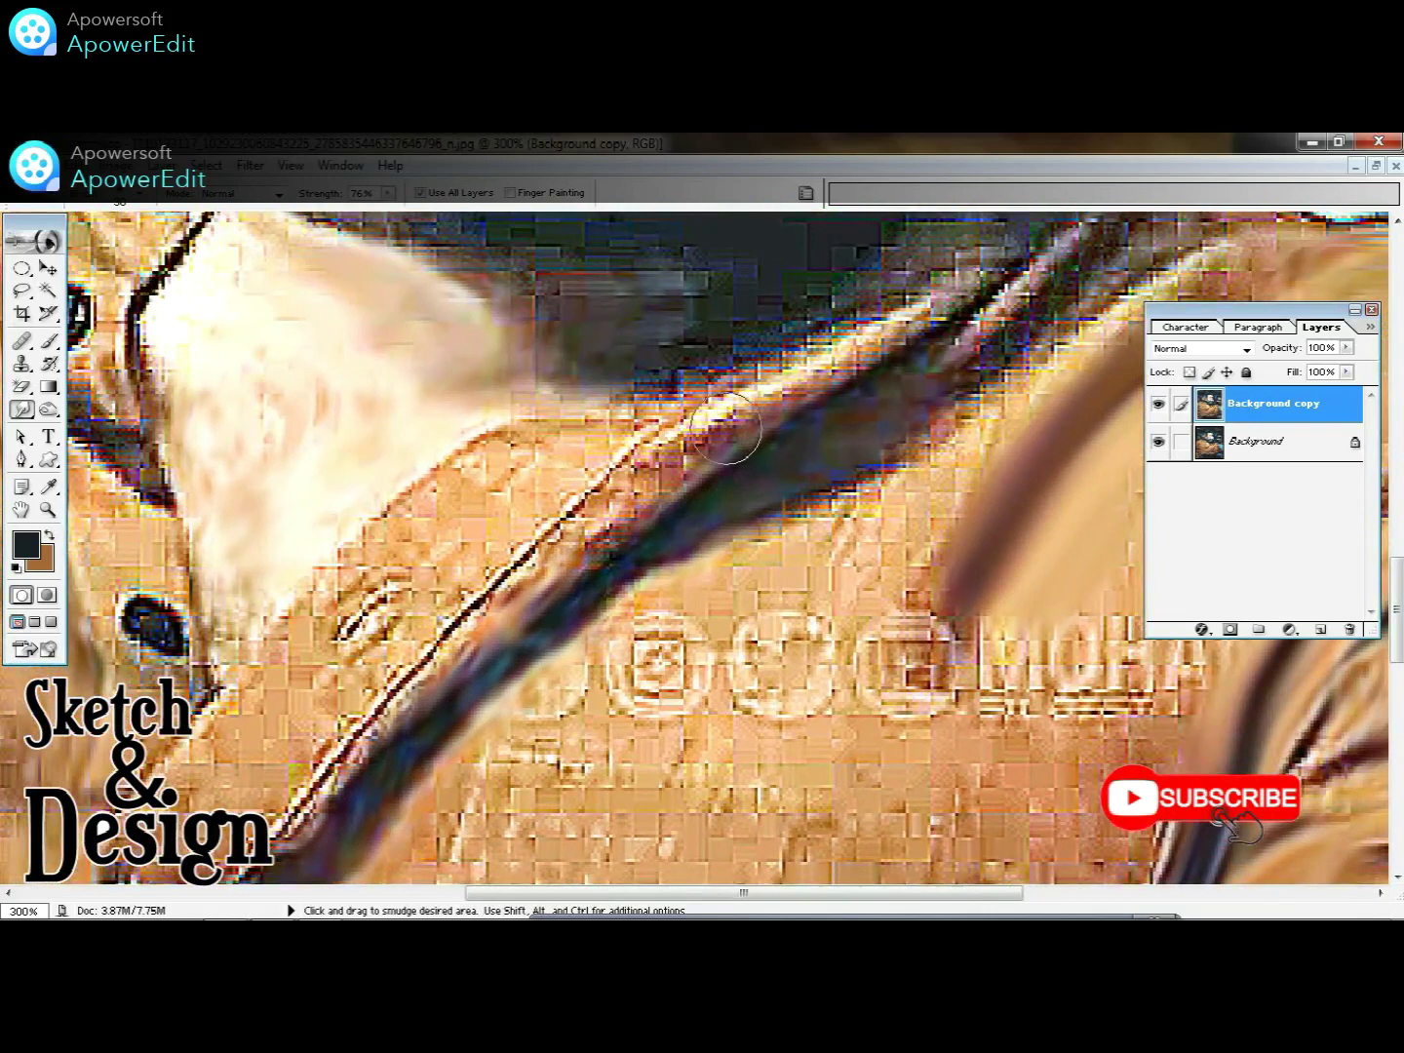
drag(655, 479, 508, 581)
drag(533, 487, 420, 585)
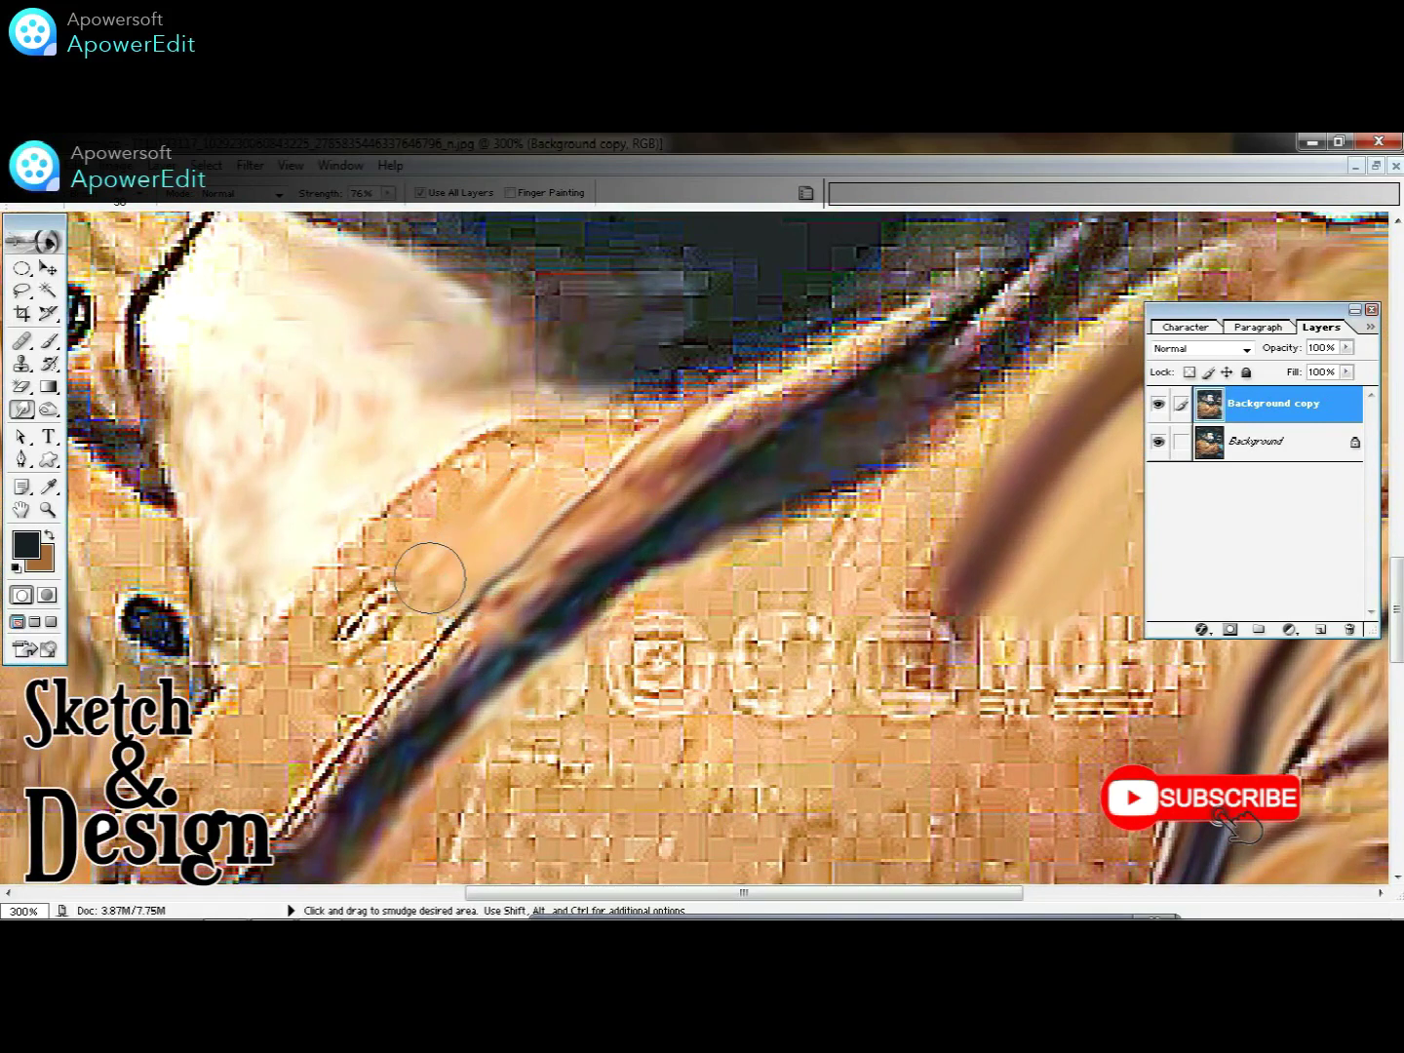
drag(527, 467, 742, 233)
drag(673, 336, 409, 595)
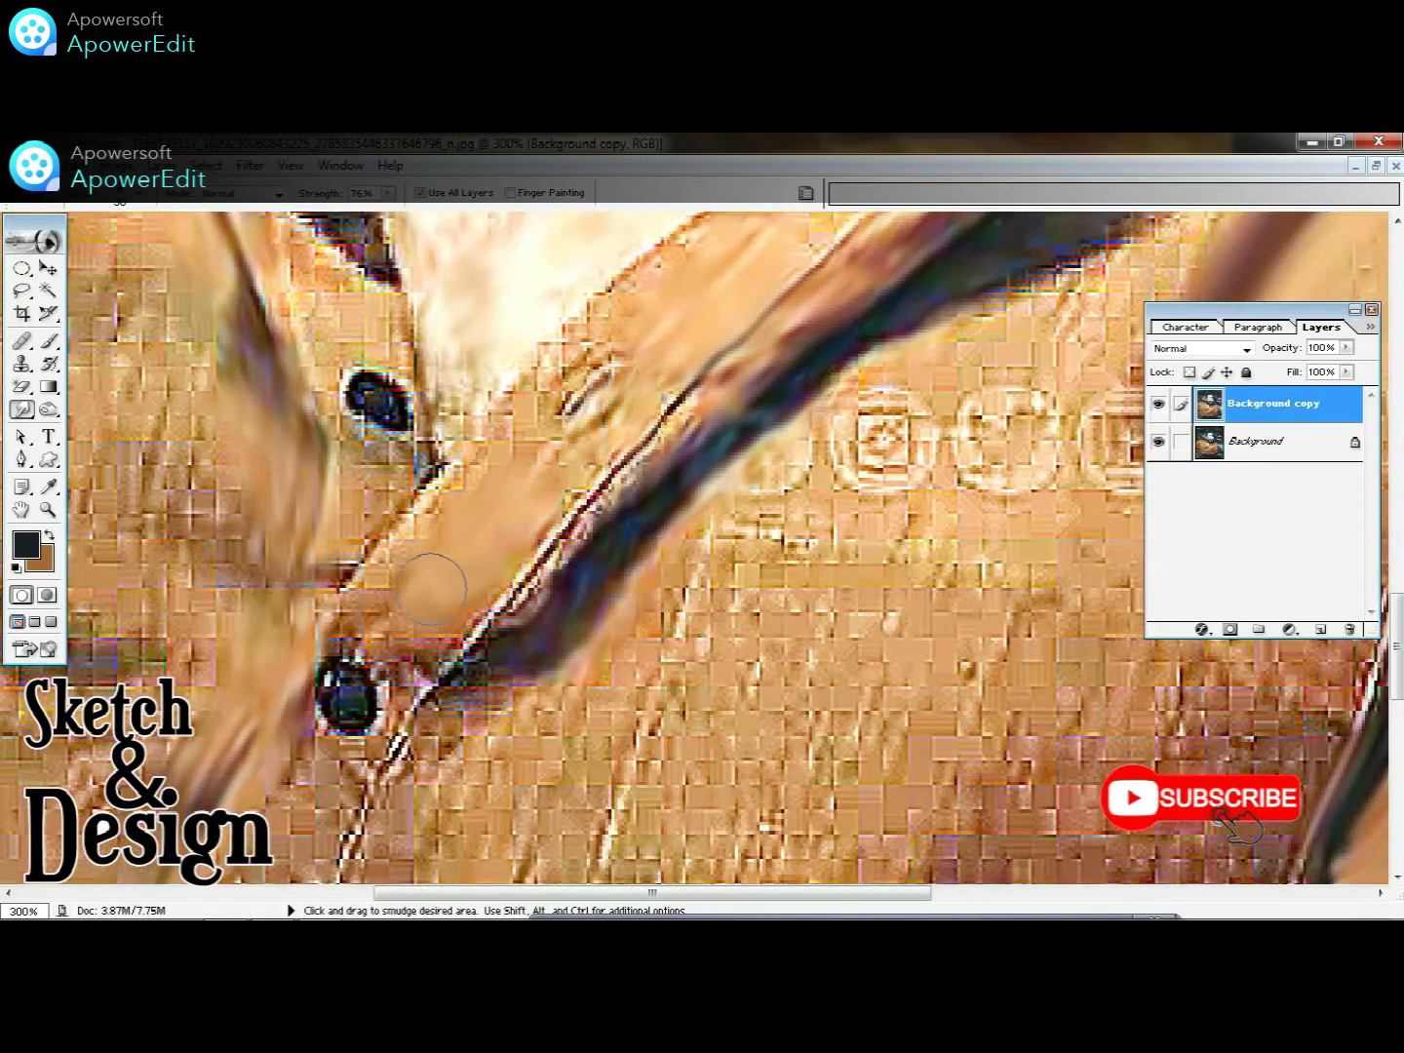
drag(521, 488, 113, 809)
mouse_move(527, 526)
mouse_down()
mouse_move(585, 458)
mouse_move(752, 362)
mouse_move(912, 293)
mouse_move(858, 410)
mouse_up()
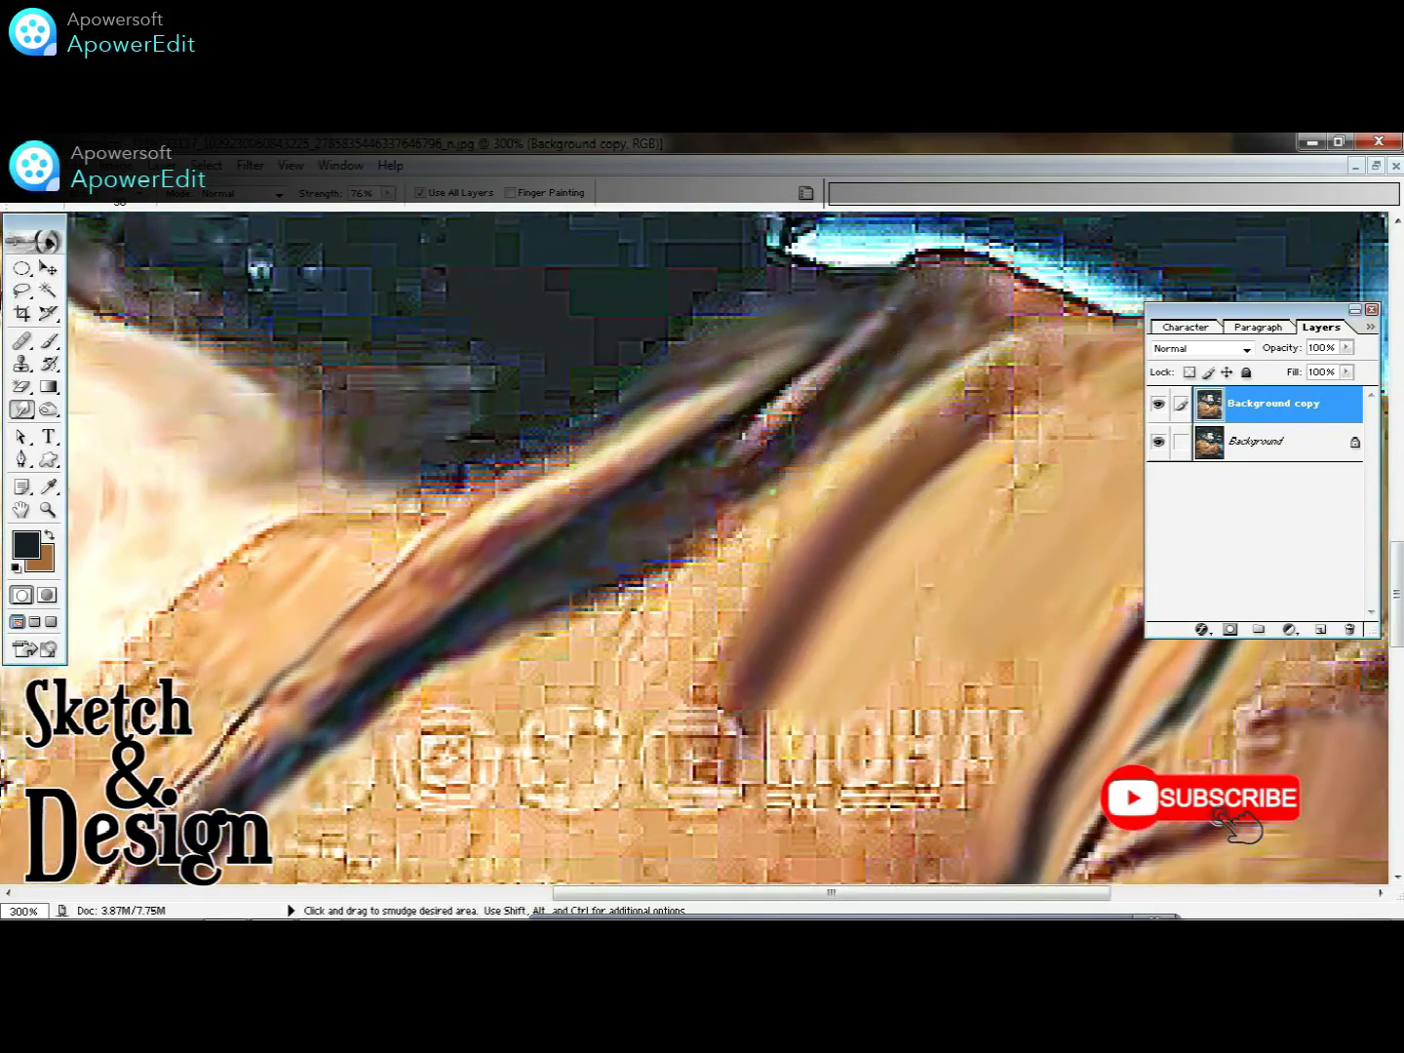
- Smear away the middle logo icon
drag(662, 544, 807, 235)
mouse_move(813, 337)
mouse_down()
mouse_move(751, 416)
mouse_move(626, 468)
mouse_move(595, 439)
mouse_up()
drag(704, 552, 585, 479)
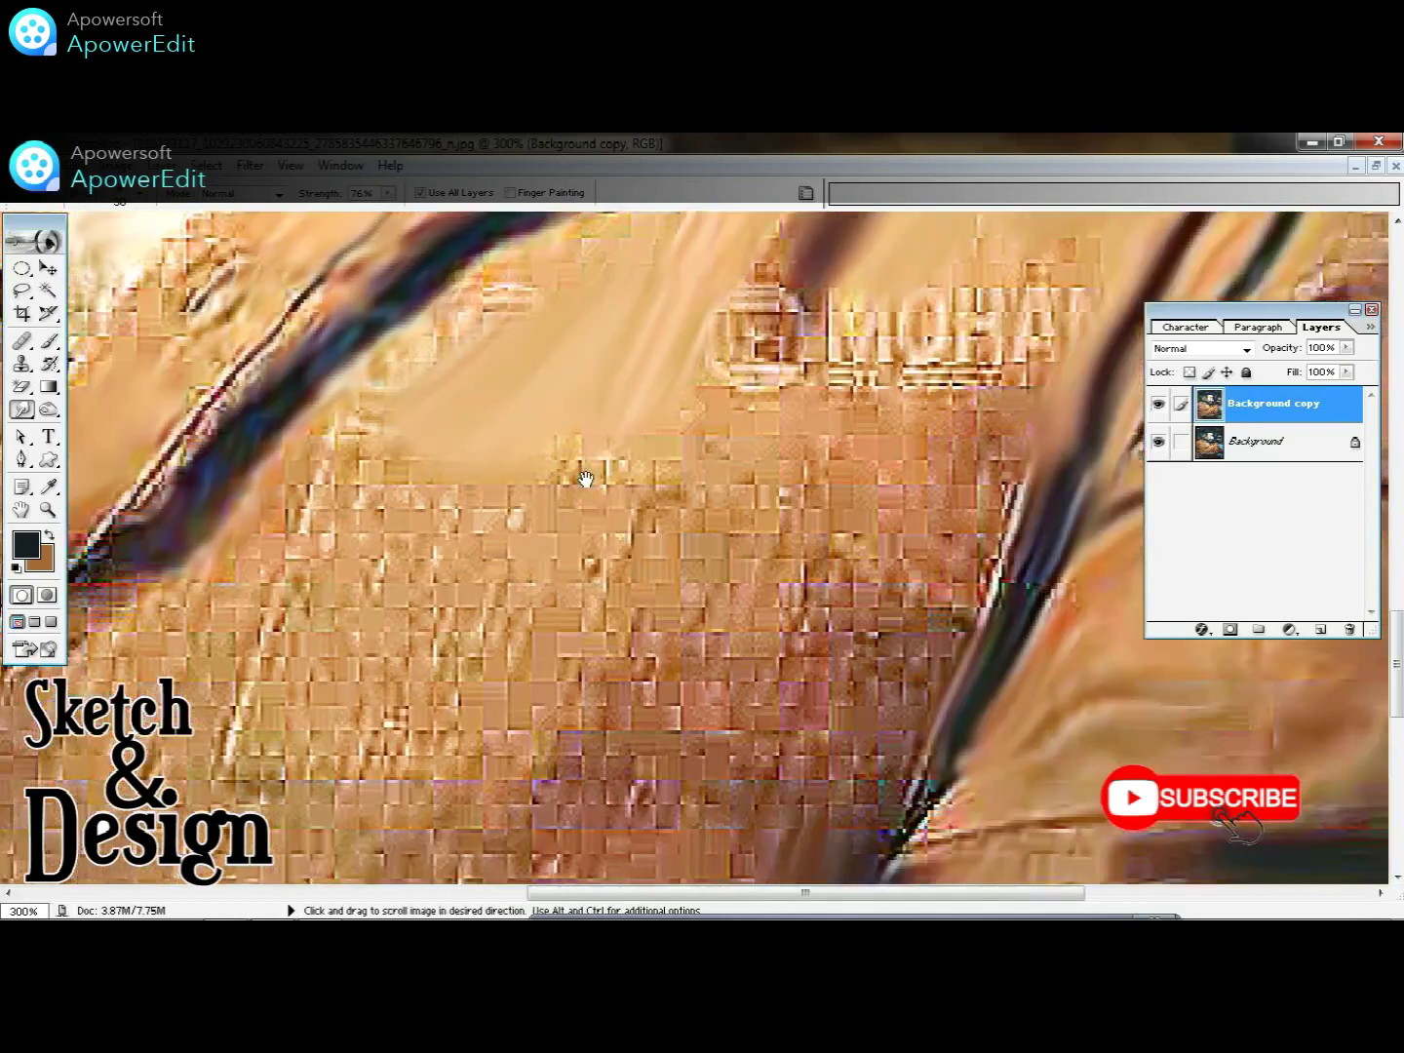
- Smooth diagonal bands of pixelated jacket fabric with down-left strokes
mouse_move(780, 473)
mouse_down()
mouse_move(662, 682)
mouse_move(604, 546)
mouse_move(448, 761)
mouse_up()
mouse_move(527, 546)
mouse_down()
mouse_move(338, 736)
mouse_move(458, 546)
mouse_up()
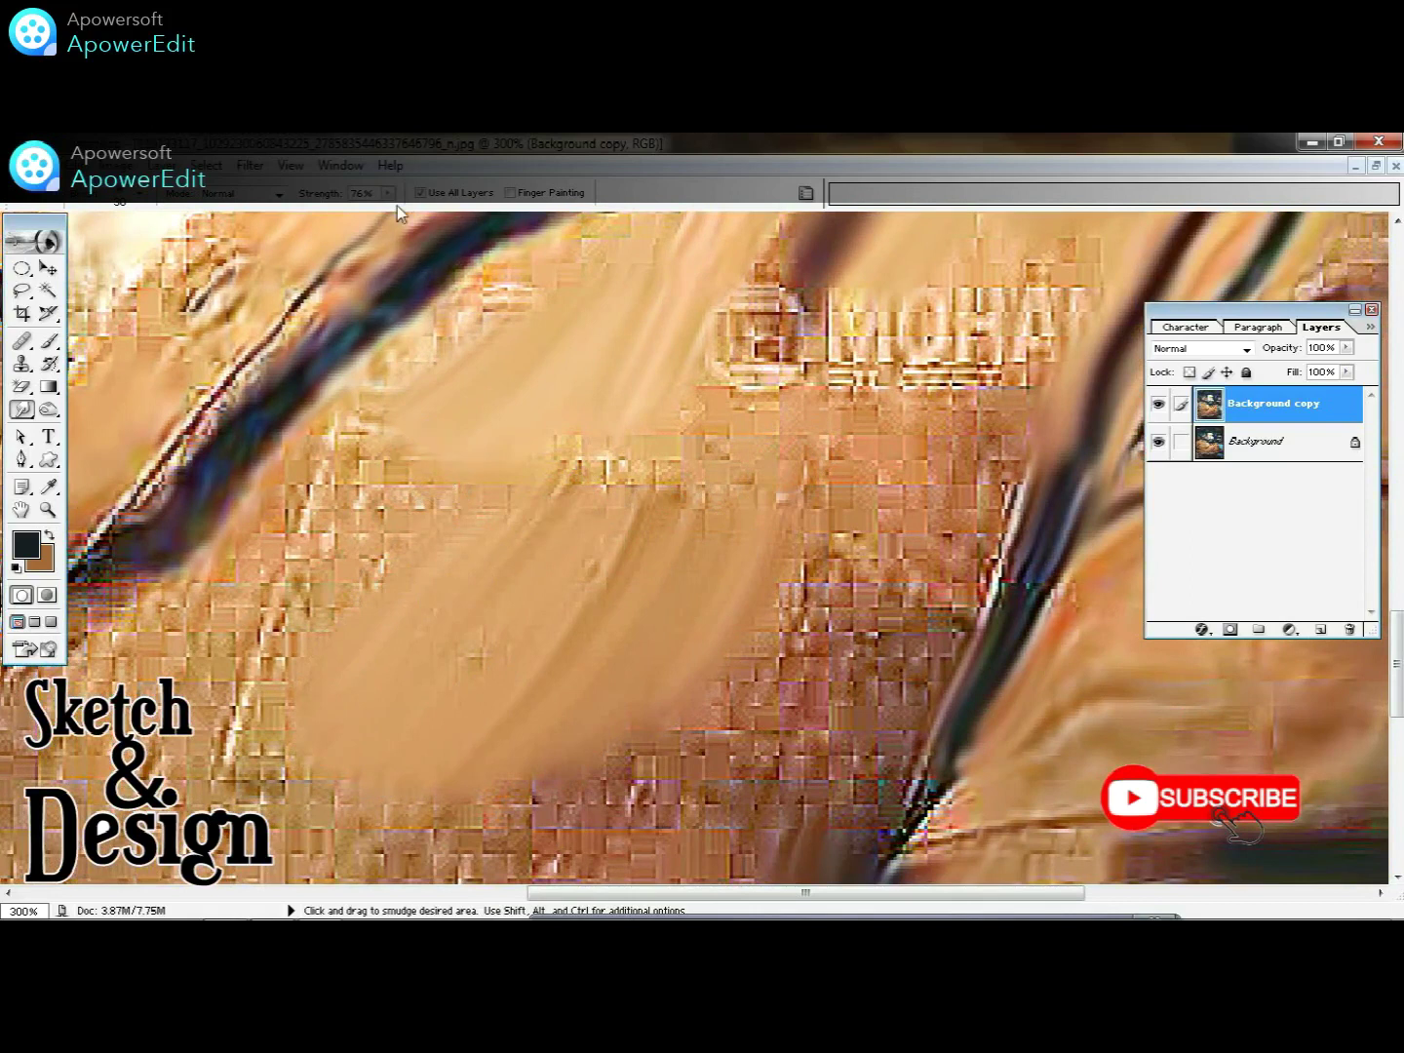
mouse_move(376, 324)
mouse_down()
mouse_move(298, 595)
mouse_move(155, 756)
mouse_up()
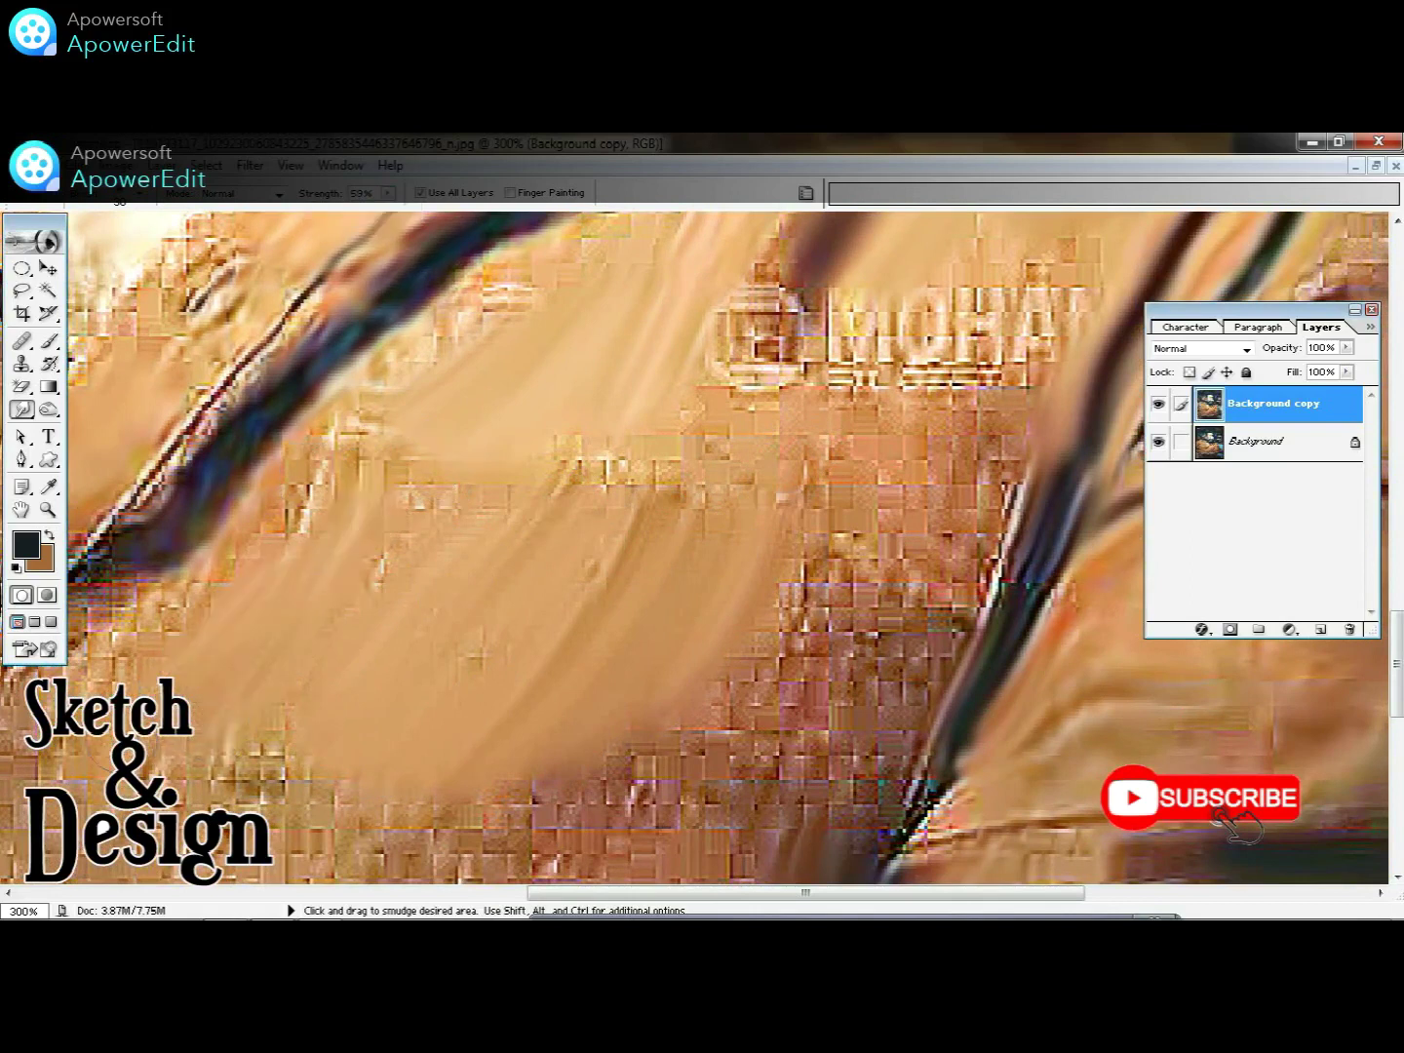
drag(677, 683, 774, 425)
mouse_move(925, 391)
mouse_down()
mouse_move(839, 576)
mouse_move(604, 722)
mouse_up()
drag(683, 546, 469, 800)
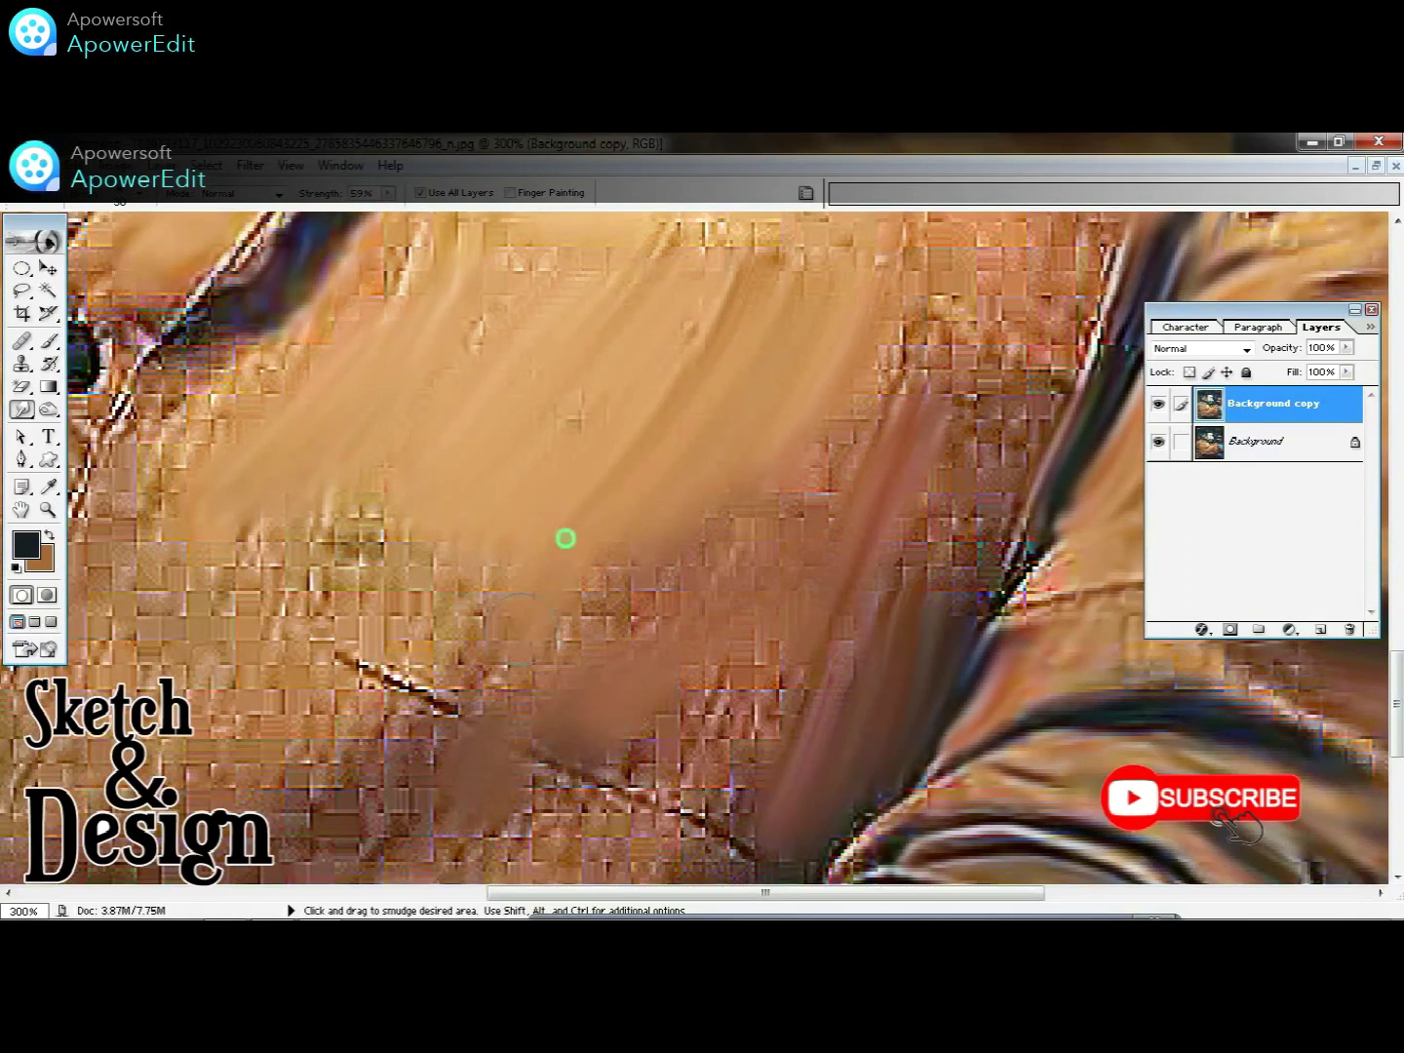
- Zoom to 200% and smooth the pixelated shirt patches below the button
key(ctrl+0)
key(ctrl+plus)
key(ctrl+plus)
key(ctrl+plus)
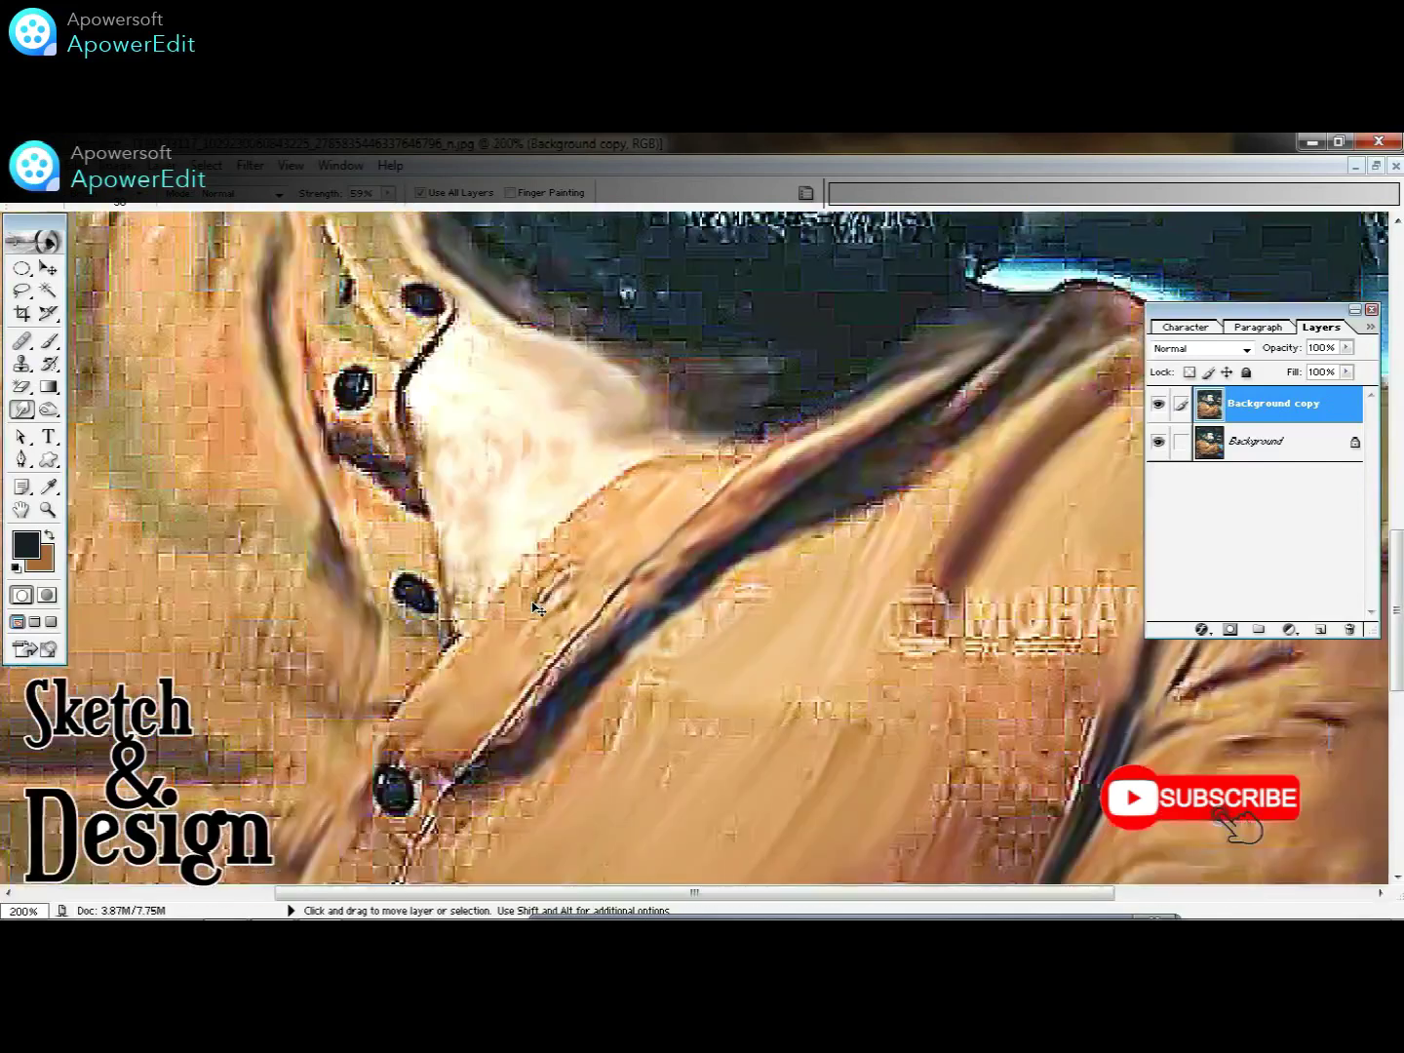
drag(633, 422, 526, 122)
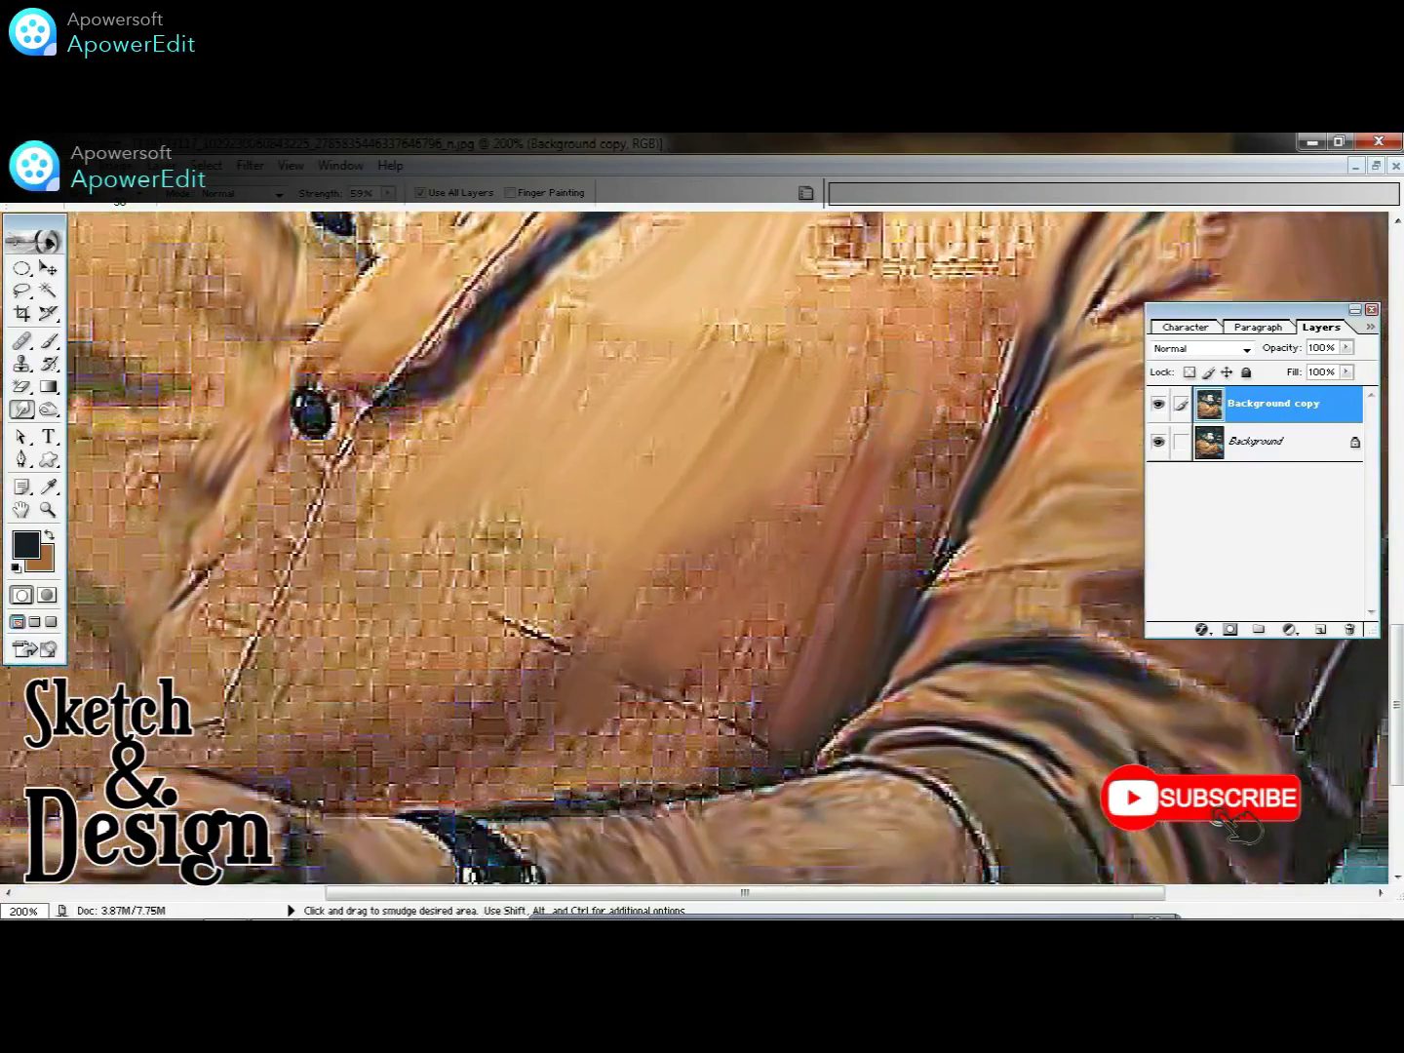
drag(739, 737, 680, 757)
mouse_move(651, 682)
mouse_down()
mouse_move(565, 686)
mouse_move(505, 593)
mouse_move(370, 742)
mouse_move(293, 682)
mouse_move(372, 563)
mouse_up()
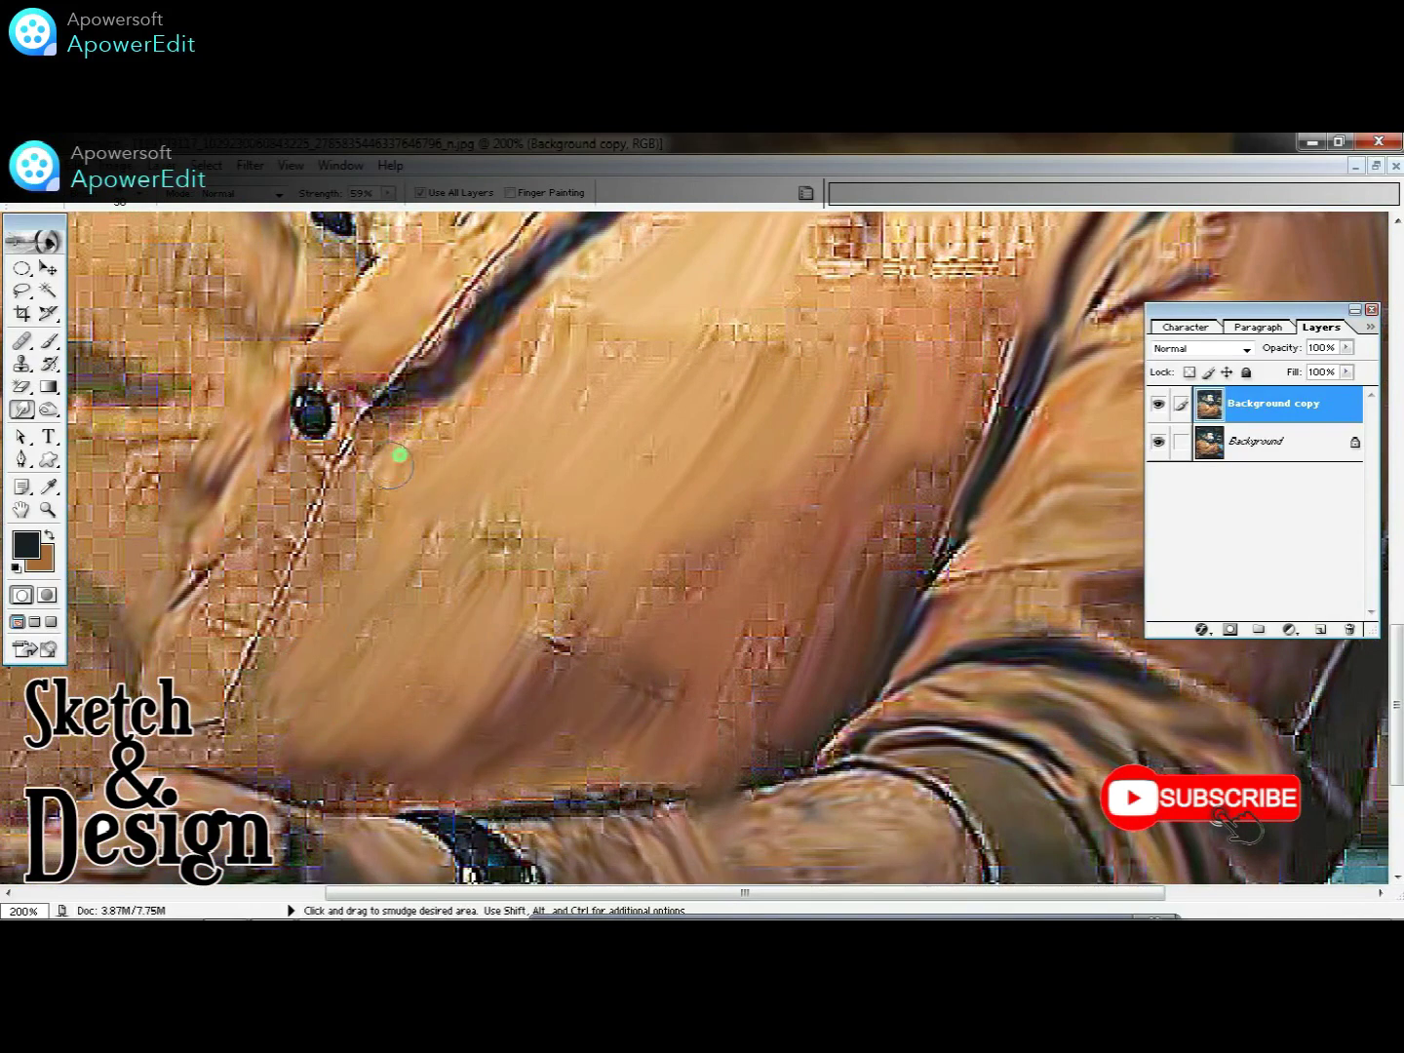
drag(392, 466, 481, 568)
drag(695, 493, 677, 570)
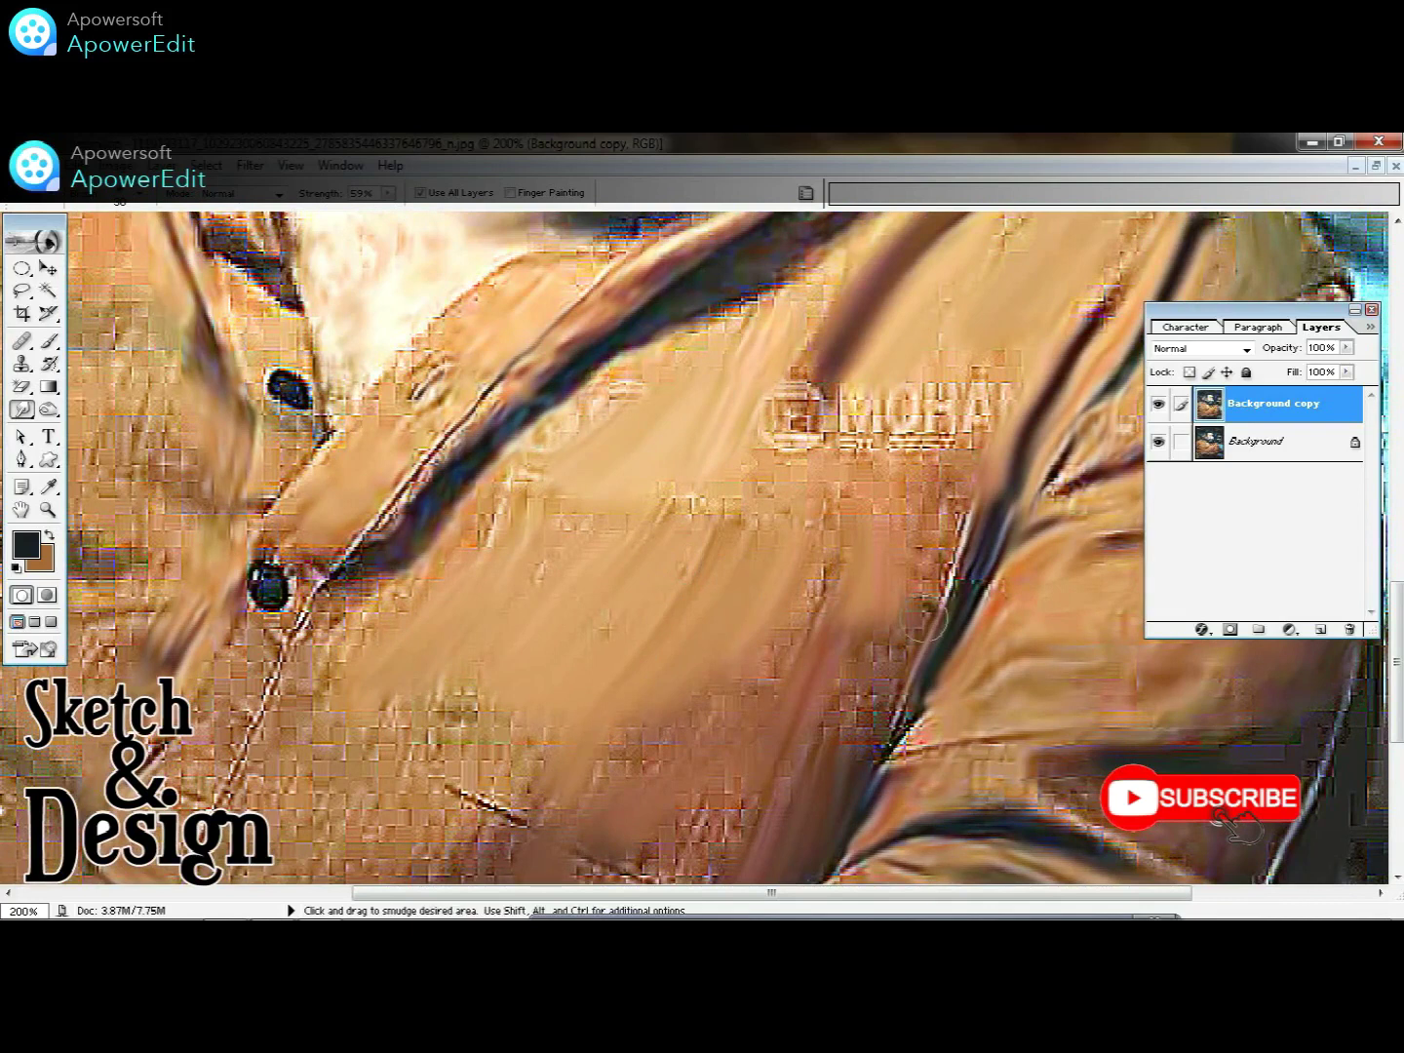
- Smudge the shirt around the pocket and the area left of the arm
scroll(839, 624, down, 3)
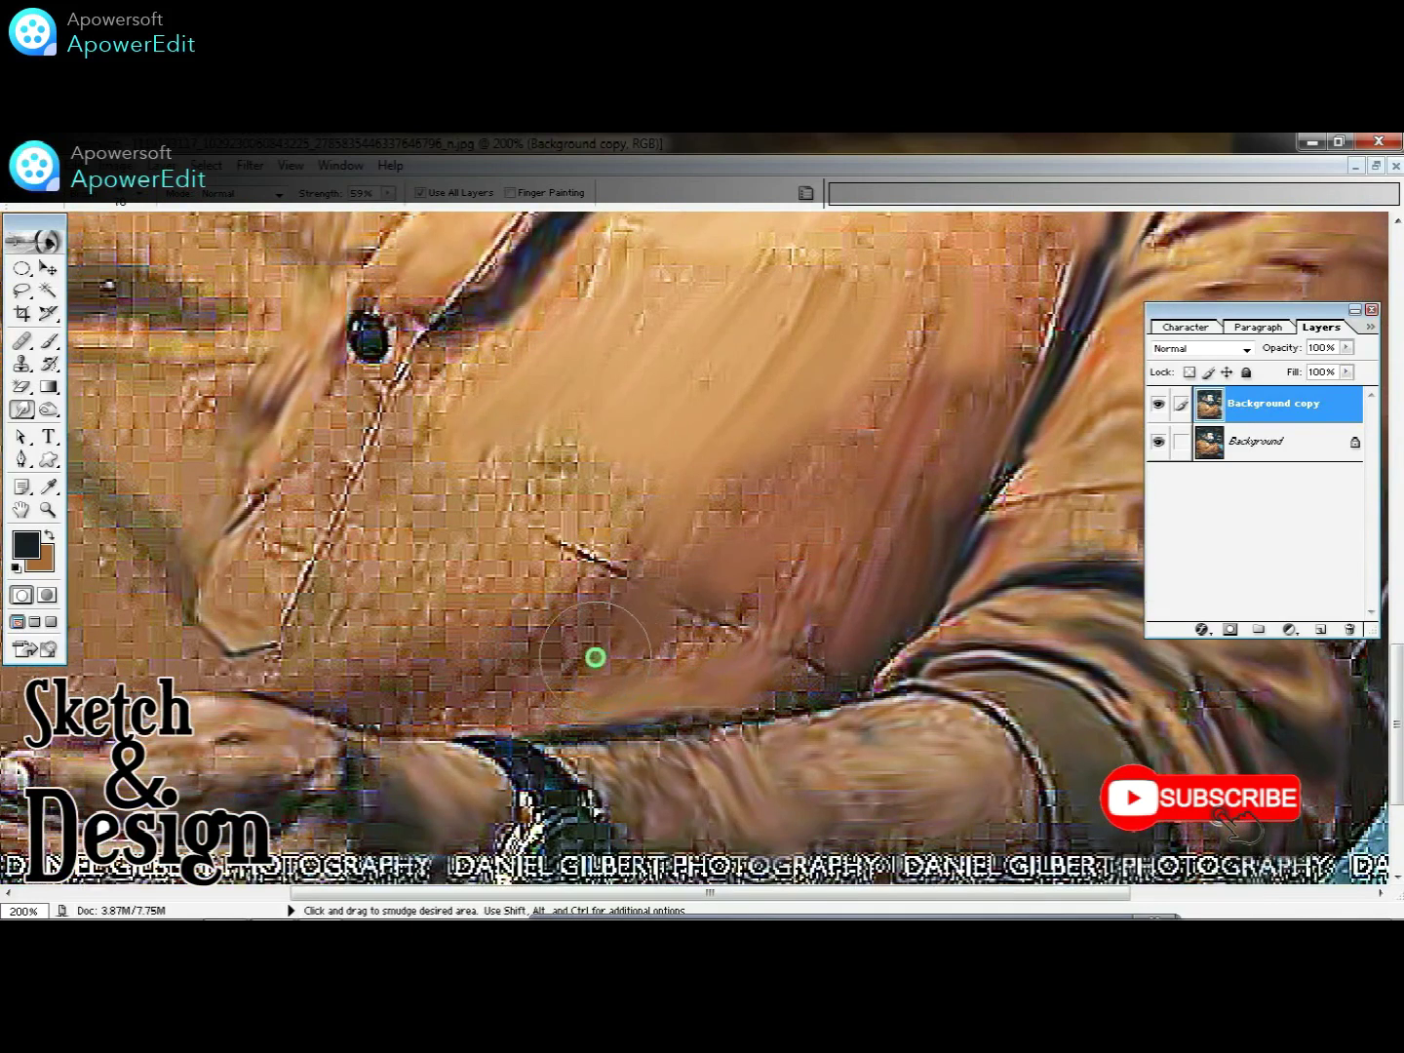
drag(496, 663, 459, 633)
mouse_move(458, 532)
mouse_down()
mouse_move(511, 479)
mouse_move(683, 585)
mouse_up()
mouse_move(662, 459)
mouse_down()
mouse_move(1102, 511)
mouse_move(1126, 364)
mouse_up()
drag(399, 647, 347, 560)
mouse_move(283, 467)
mouse_down()
mouse_move(411, 527)
mouse_move(507, 408)
mouse_up()
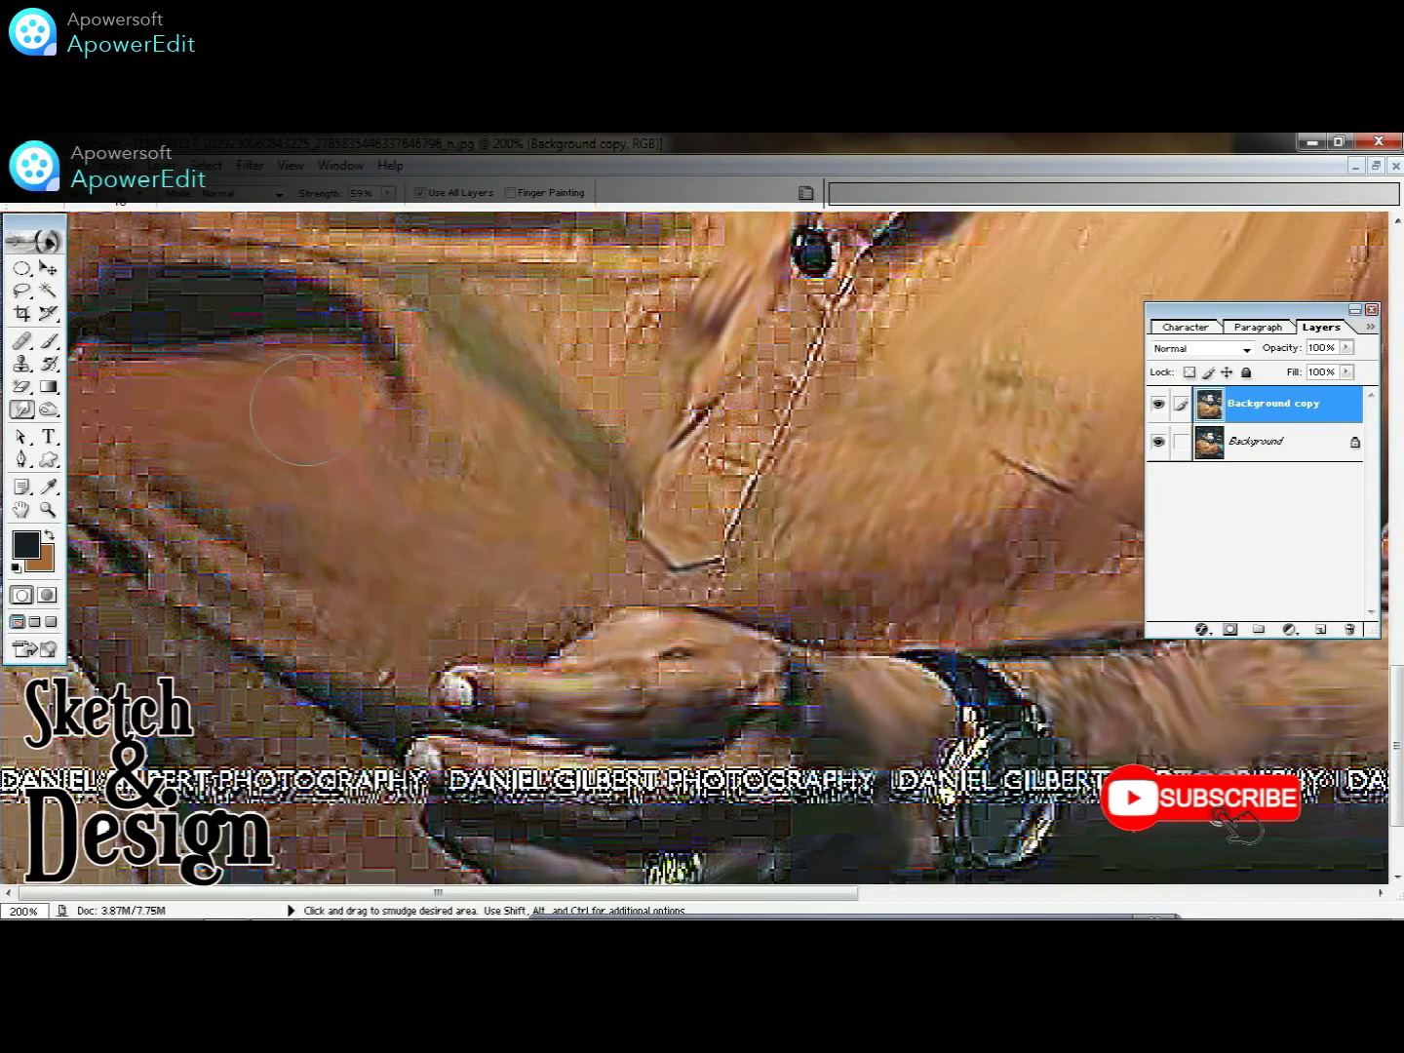
- Smear the dark shirt fold leftward and soften its top and lower-left edges
mouse_move(303, 316)
mouse_down()
mouse_move(235, 310)
mouse_move(360, 345)
mouse_up()
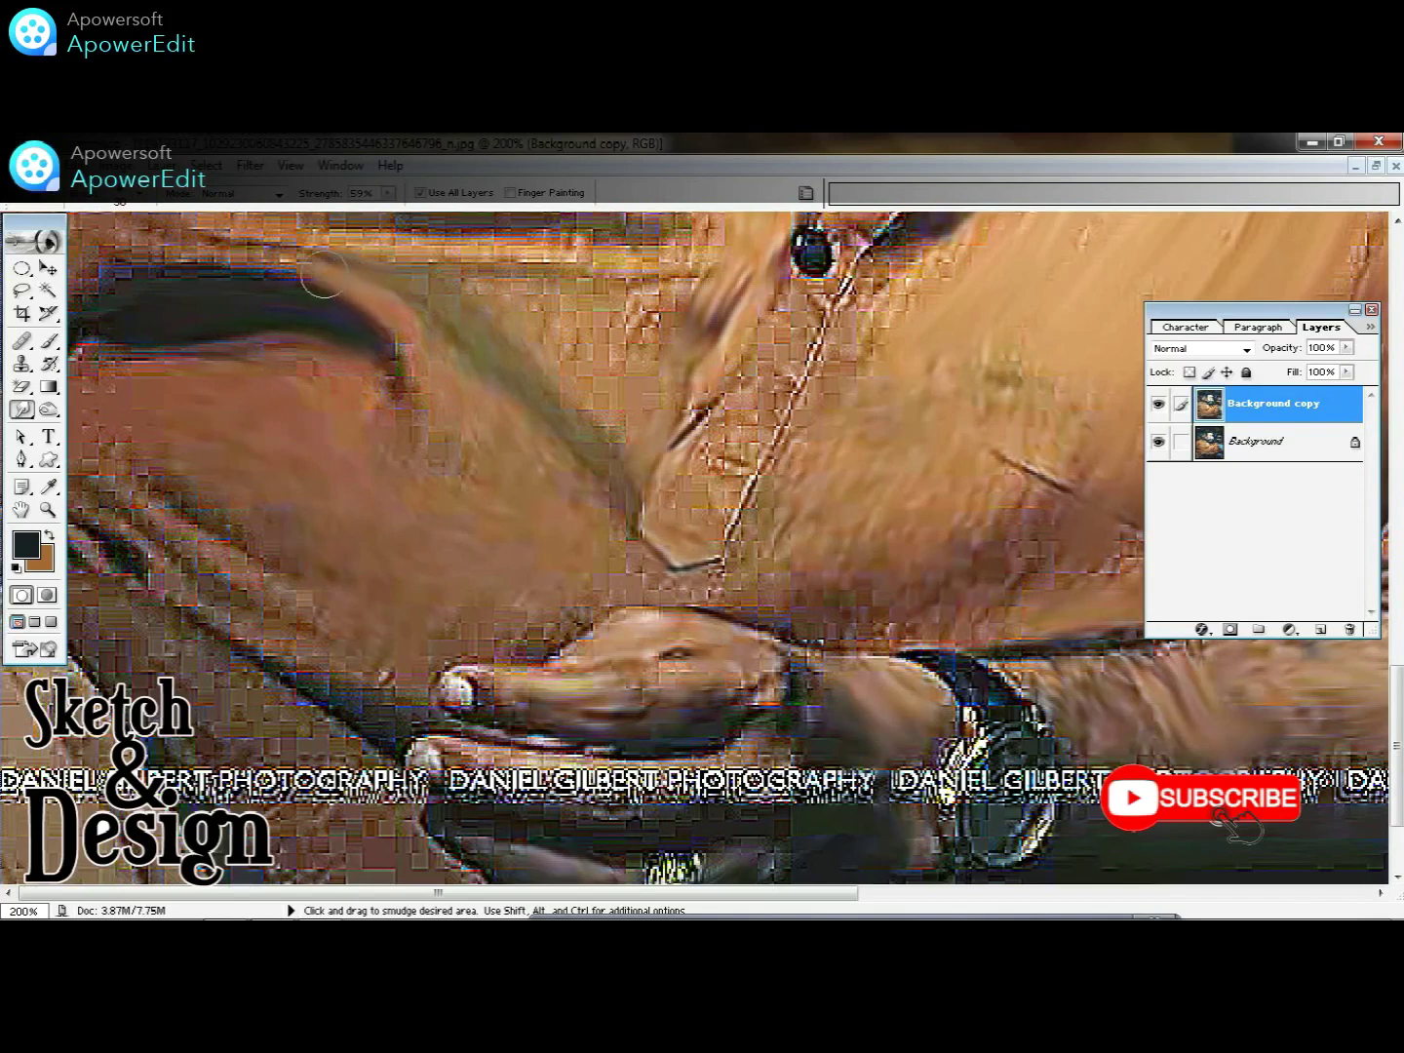
drag(323, 275, 179, 258)
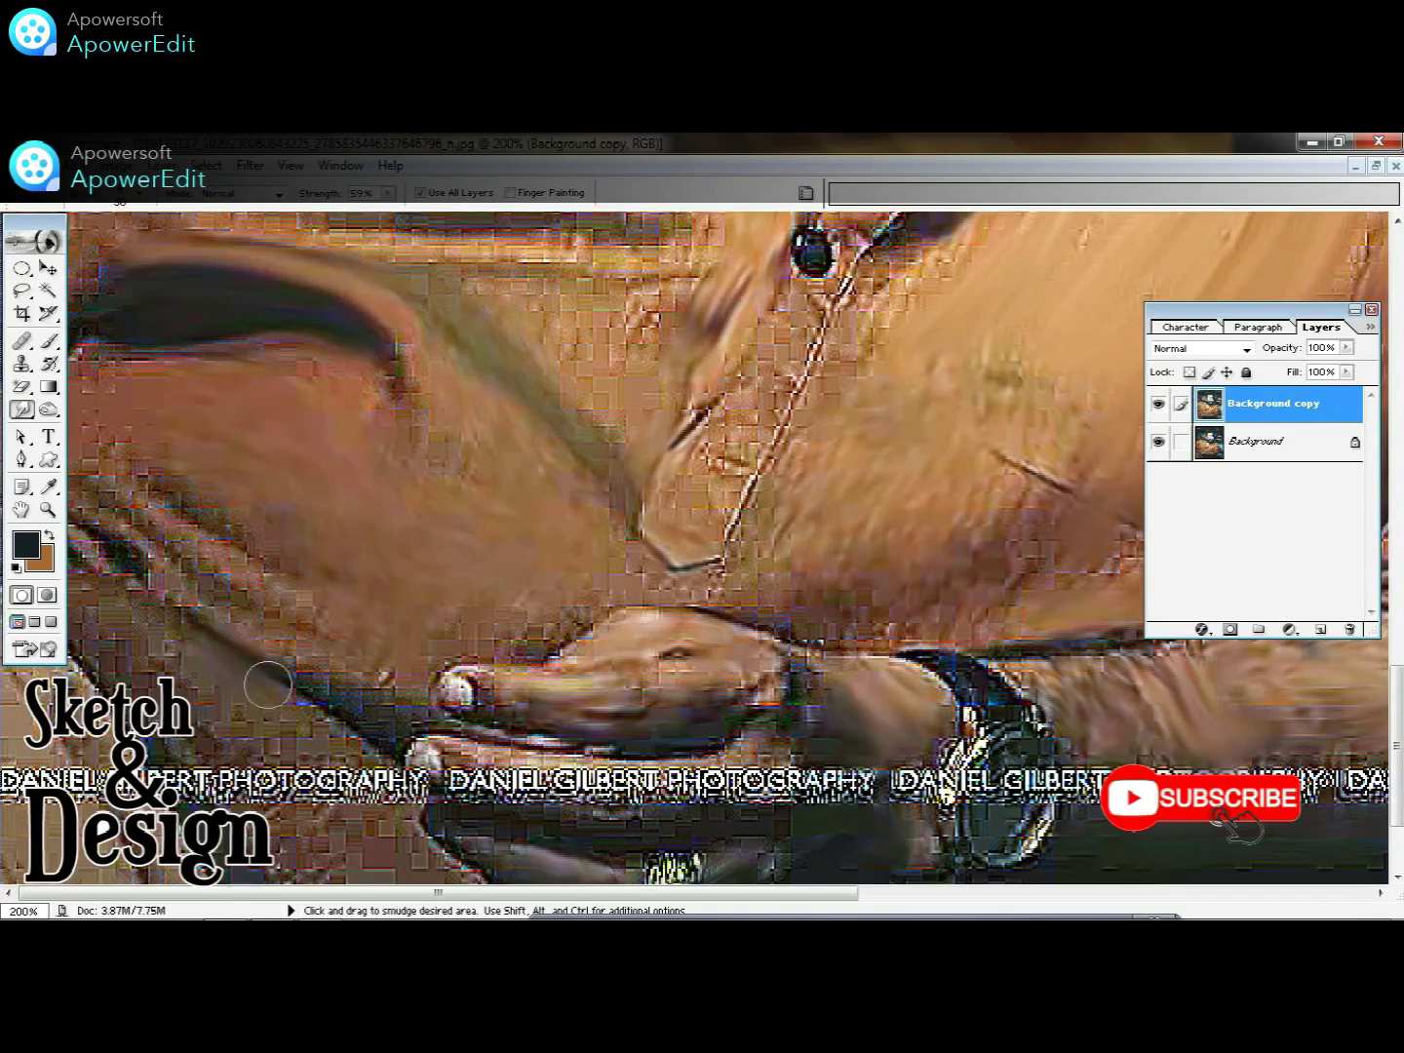
drag(176, 546, 113, 492)
key(space)
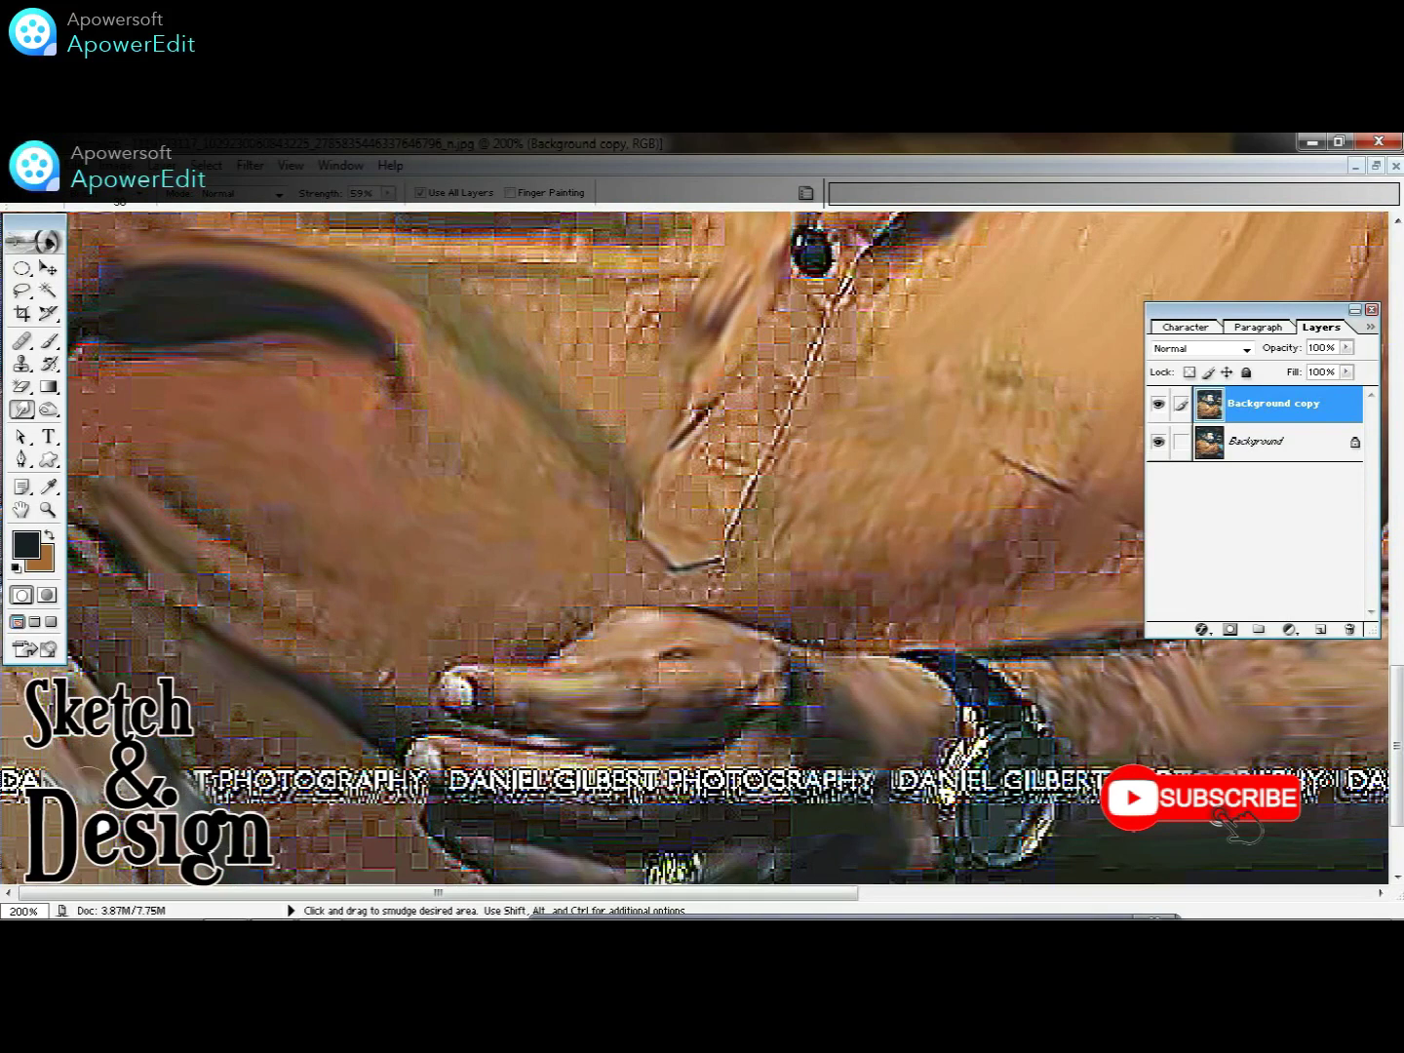
scroll(550, 534, up, 3)
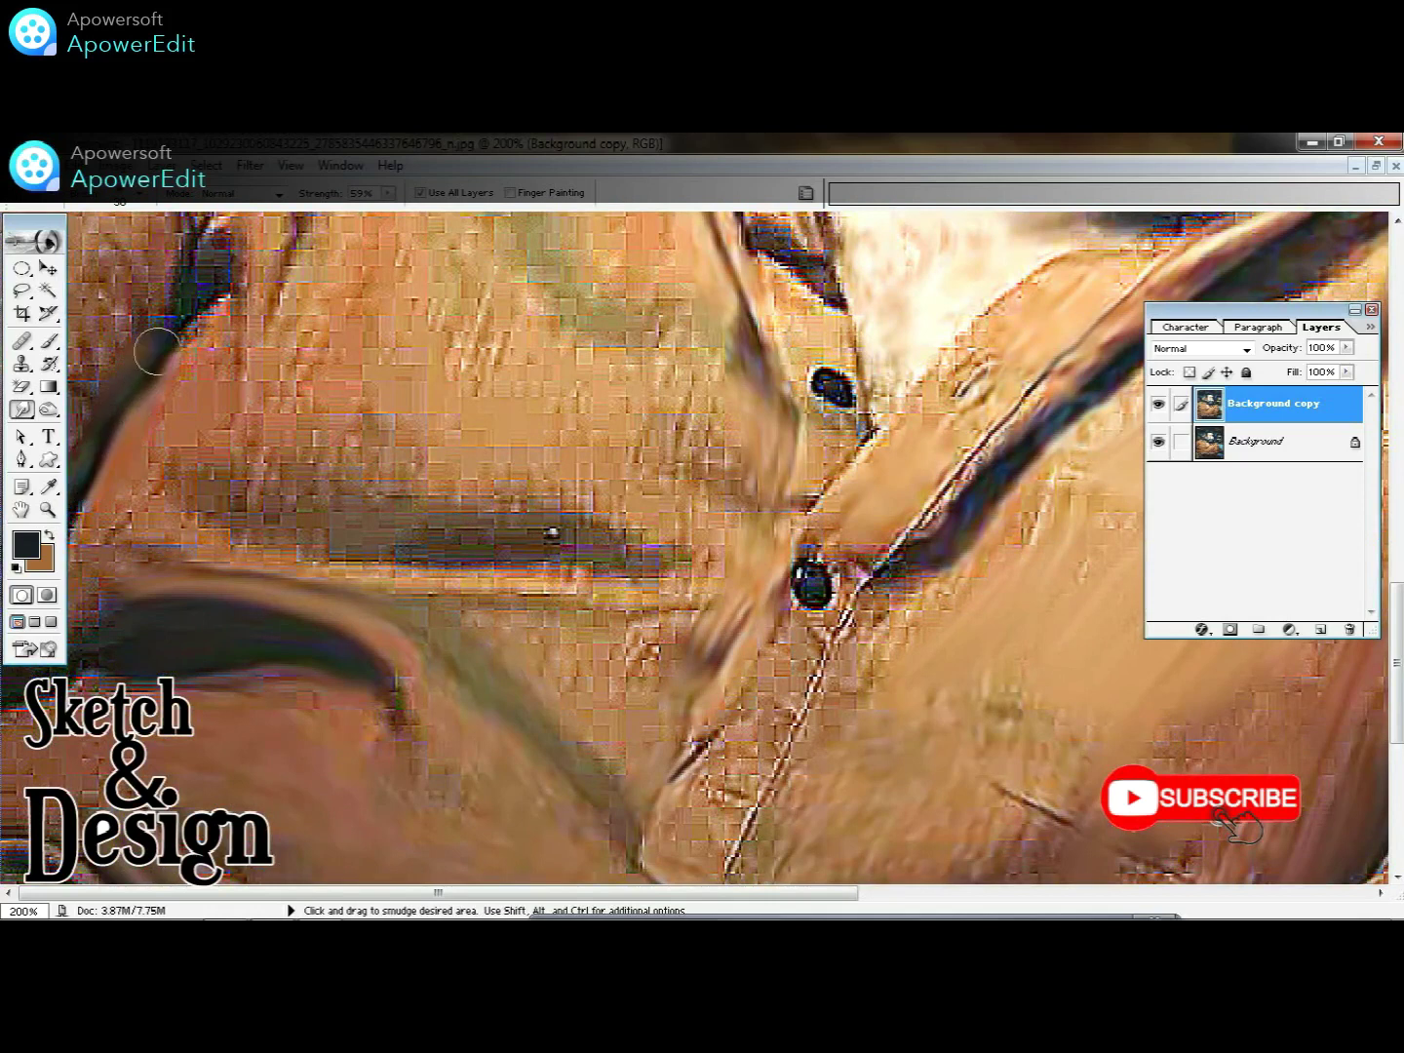
- Pull the shirt folds downward into long smooth streaks
scroll(293, 486, up, 2)
scroll(293, 486, up, 3)
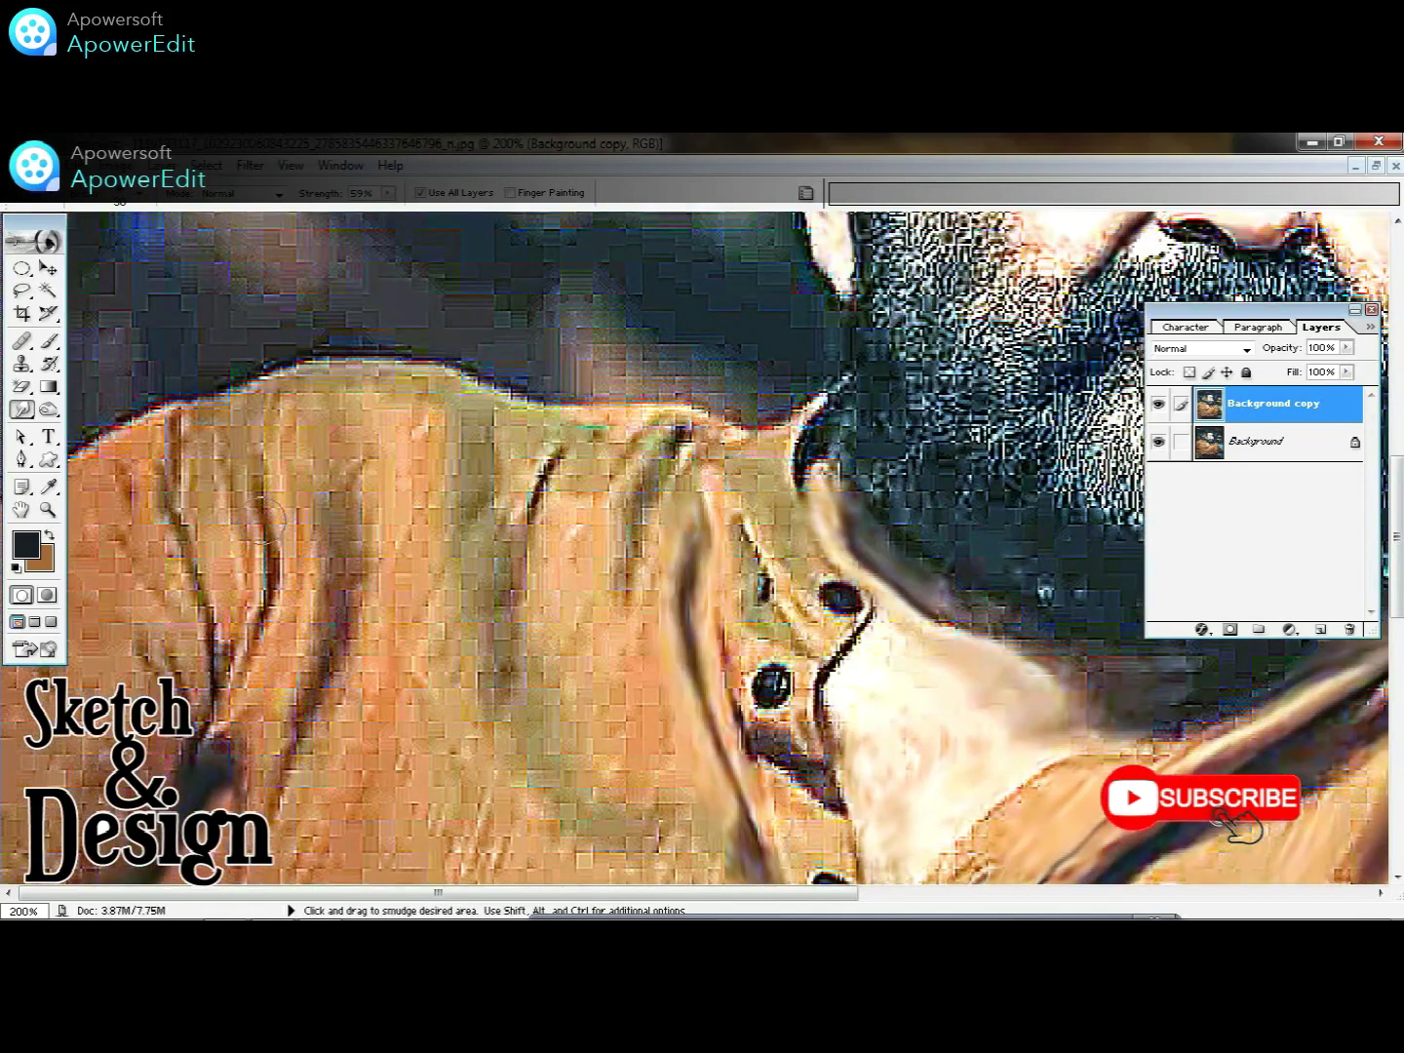
drag(258, 530, 223, 695)
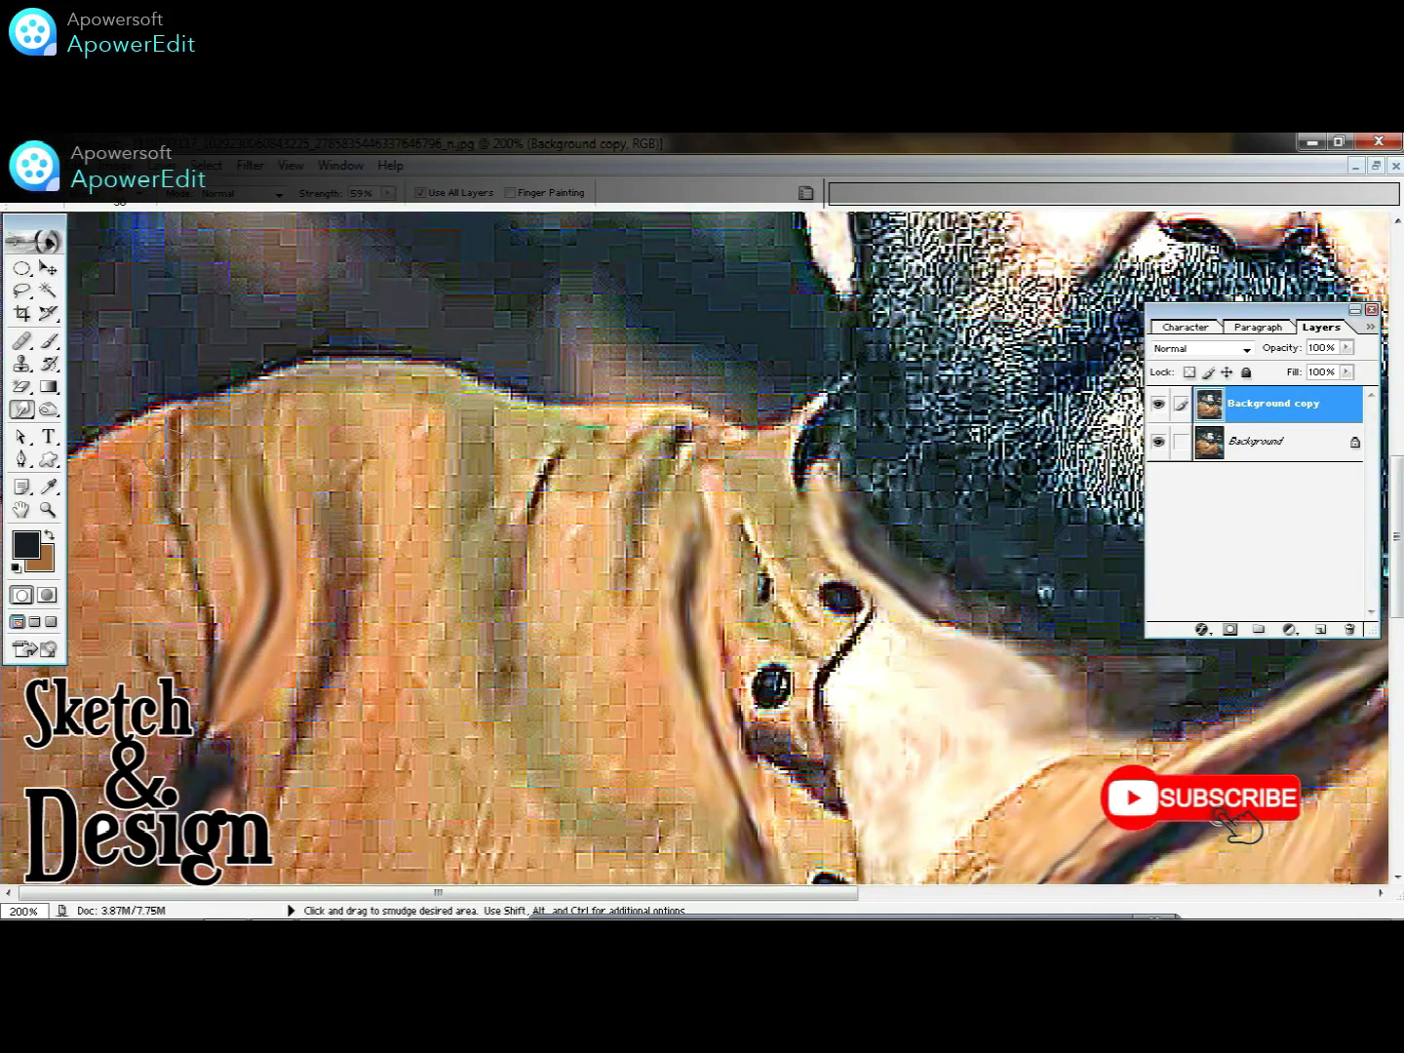
drag(166, 434, 220, 750)
drag(327, 546, 282, 809)
drag(639, 704, 548, 658)
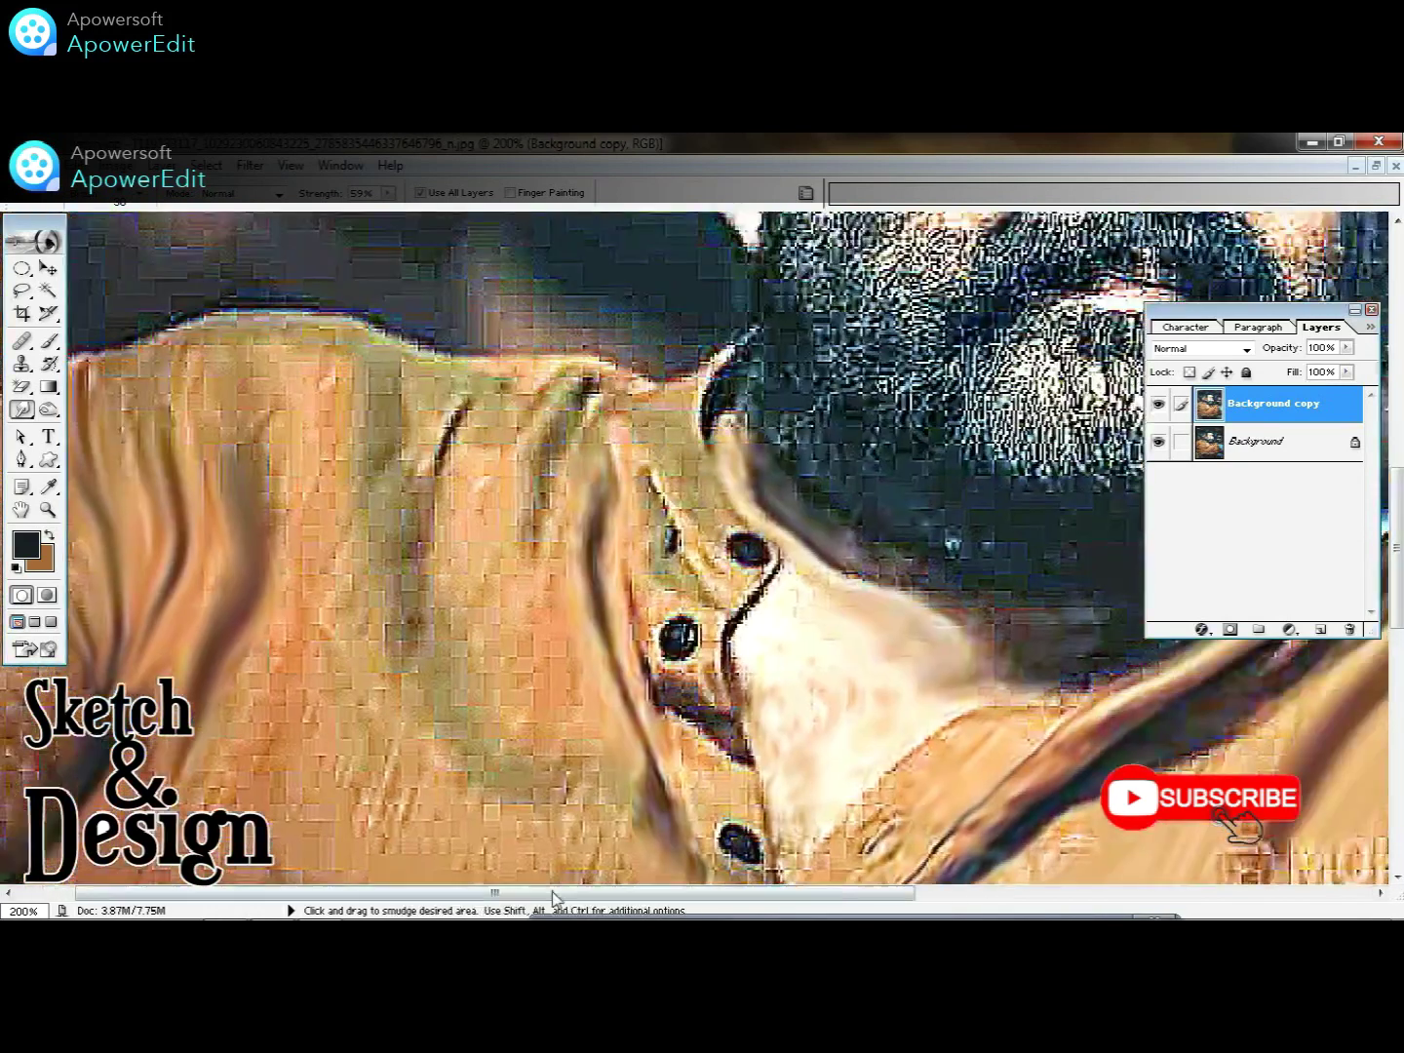
drag(567, 410, 562, 461)
drag(435, 429, 439, 540)
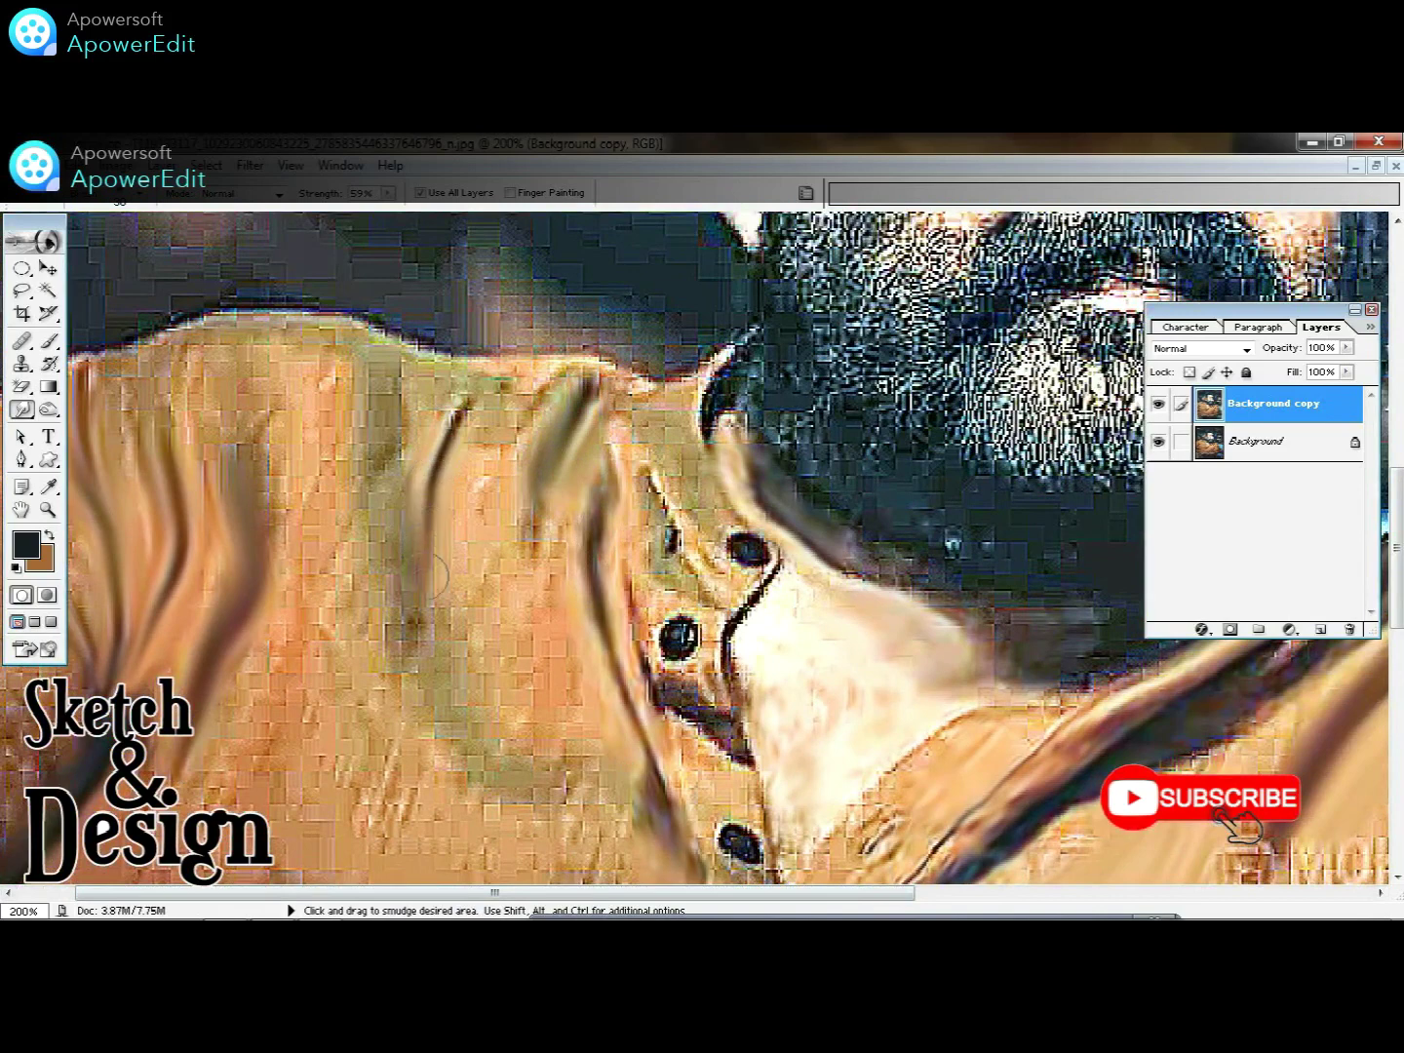
- Smudge the lower shirt and wipe out the left part of the PHOTOGRAPHY strip
drag(491, 725, 579, 423)
drag(626, 574, 627, 510)
drag(610, 794, 610, 542)
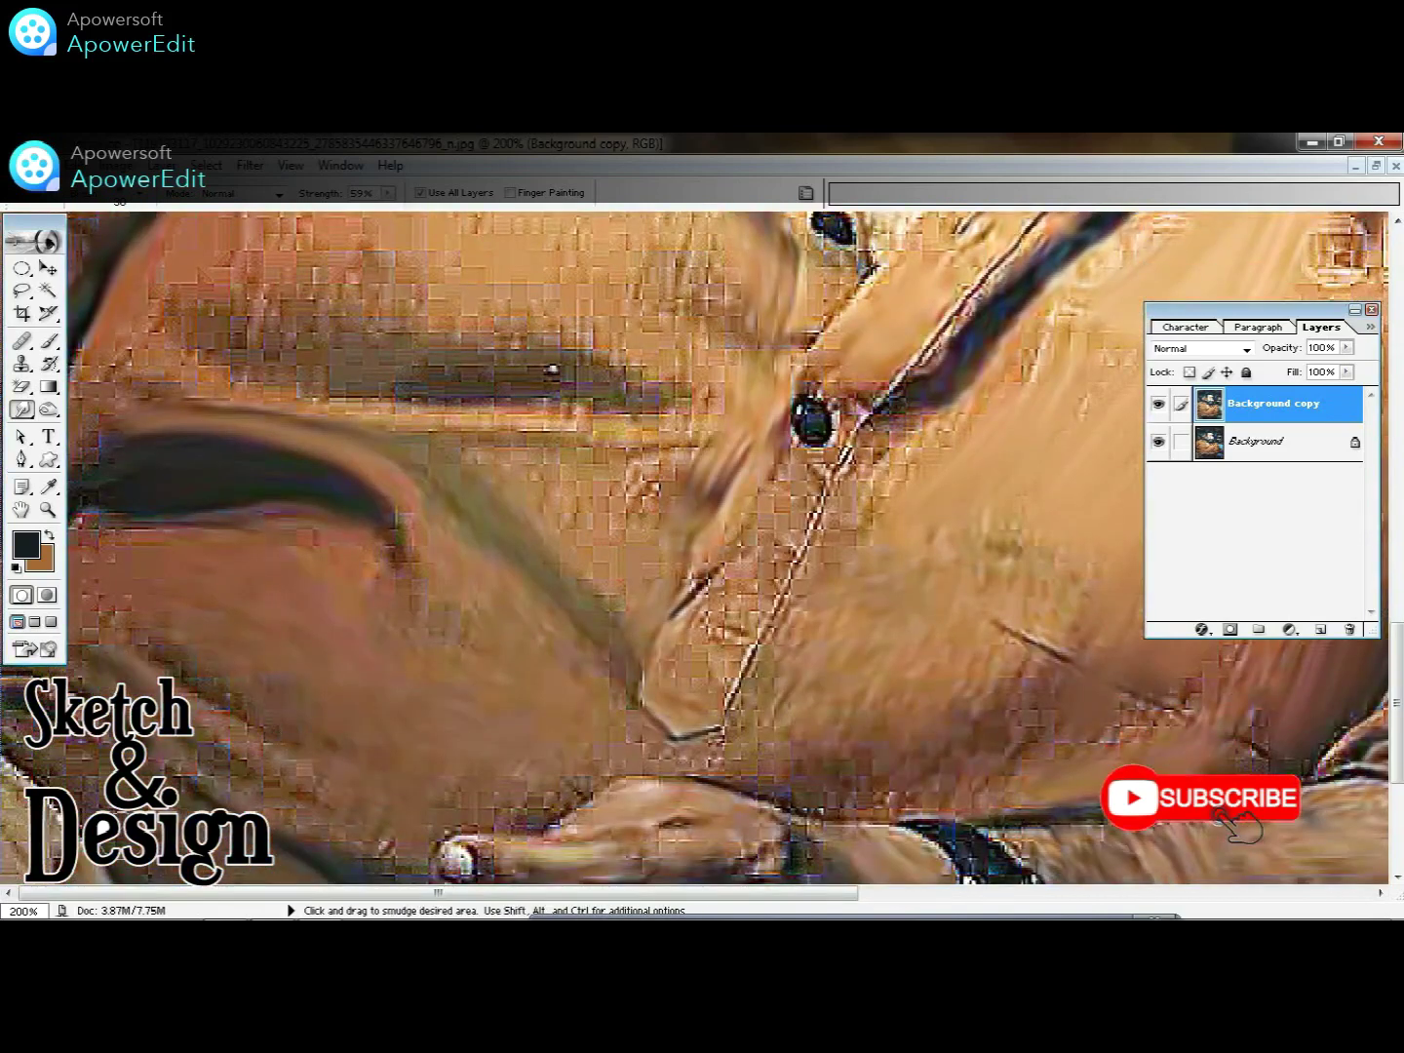
drag(382, 746, 381, 414)
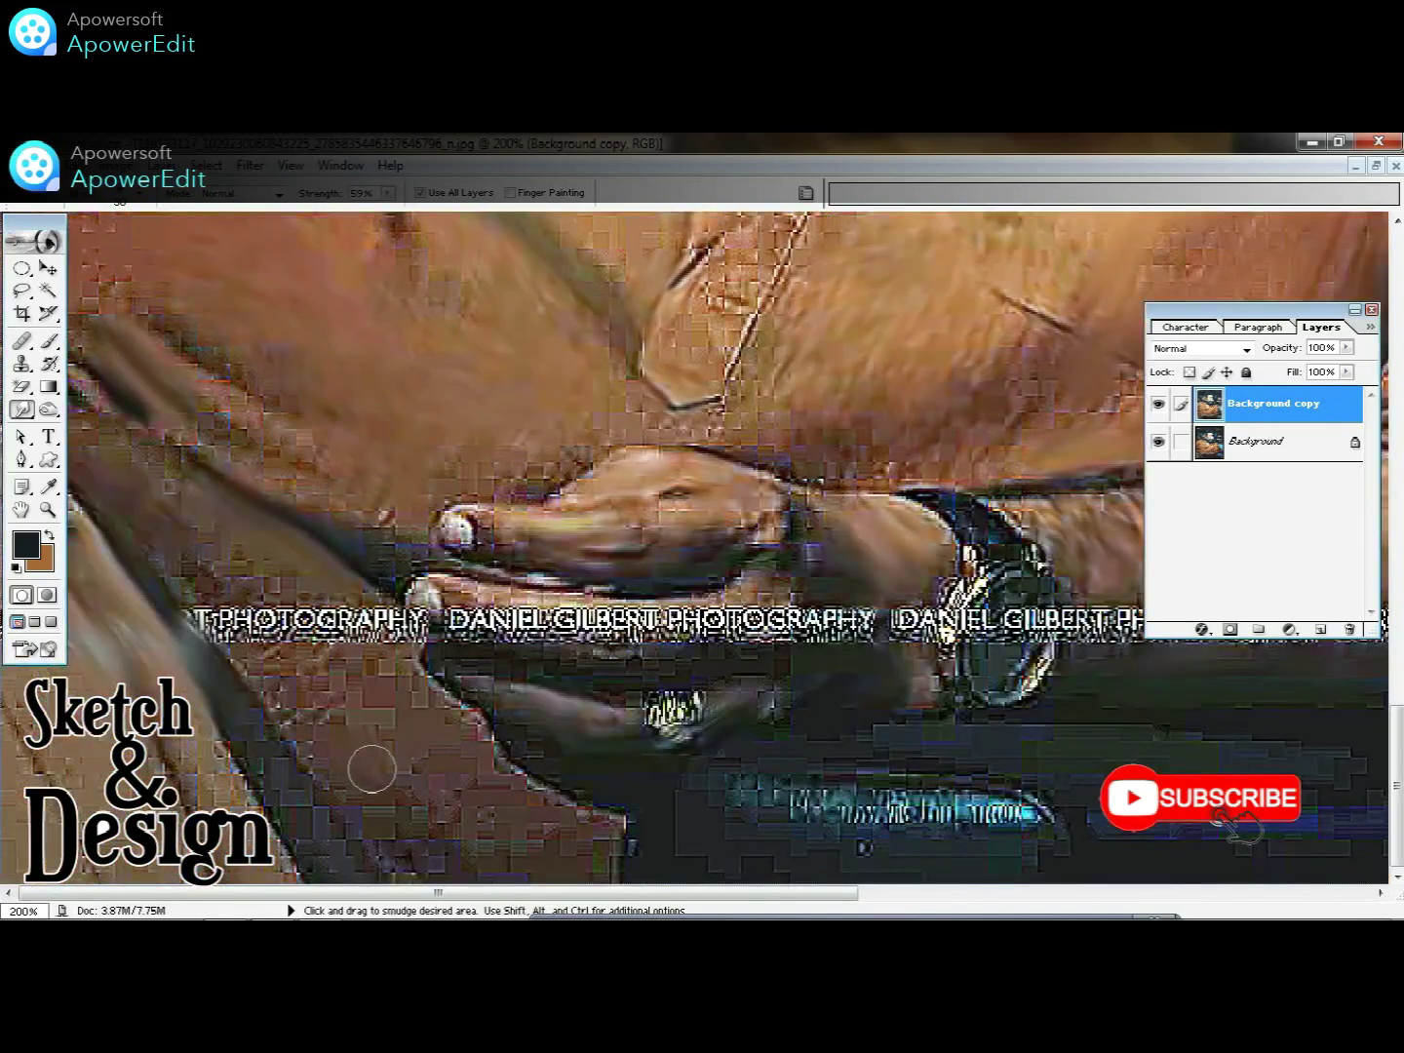
drag(532, 848, 373, 848)
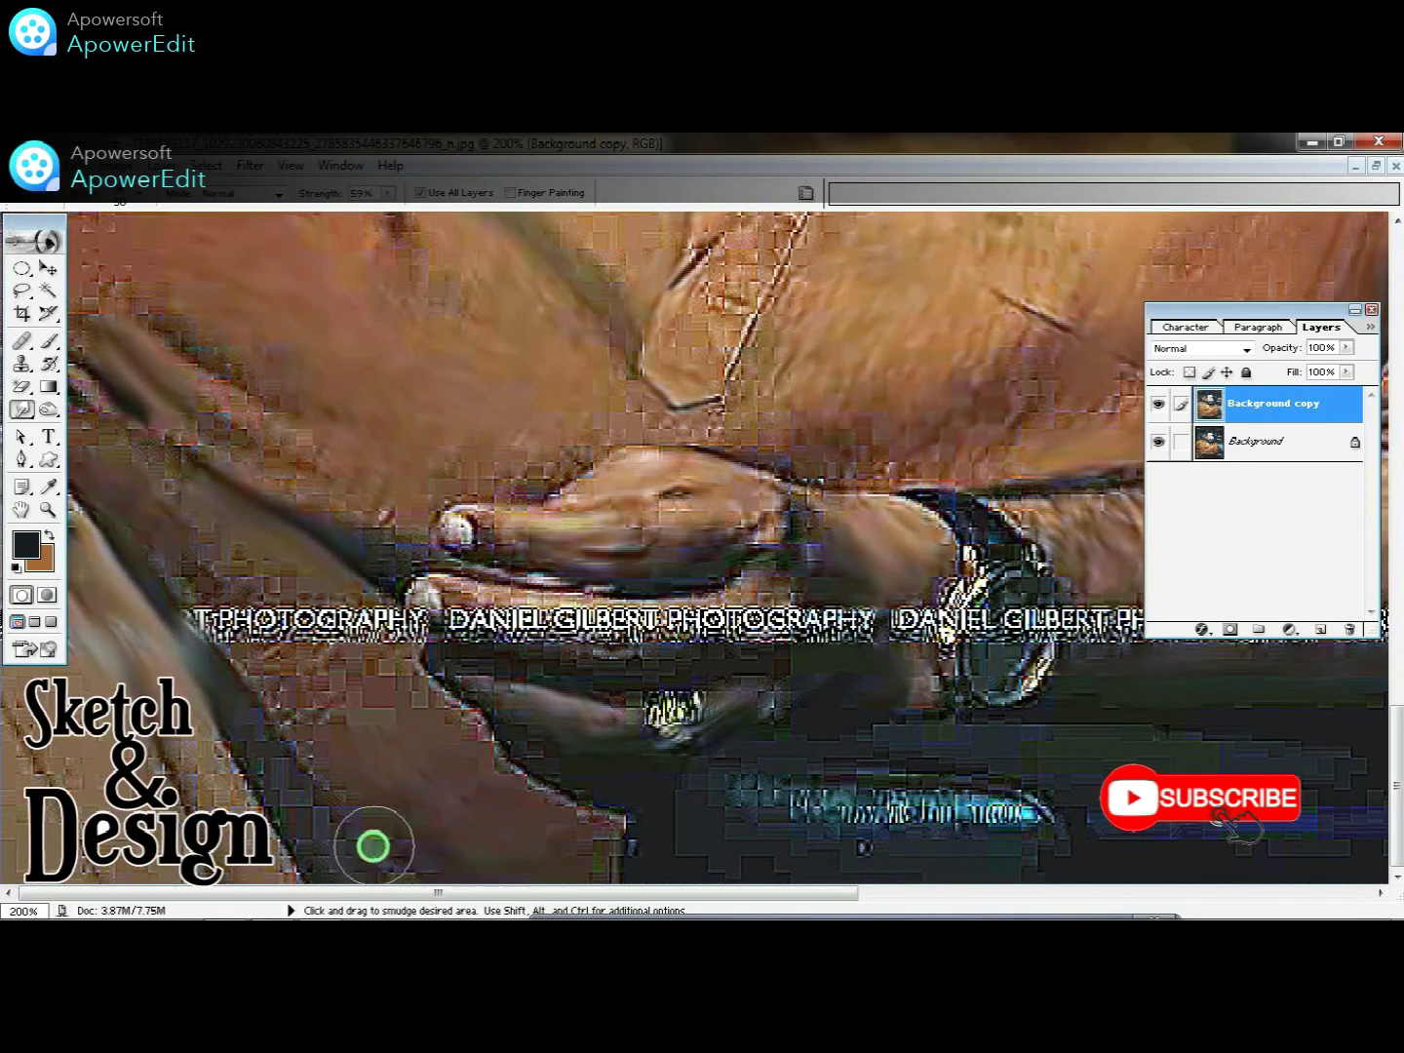
mouse_move(351, 682)
mouse_down()
mouse_move(213, 601)
mouse_move(373, 662)
mouse_up()
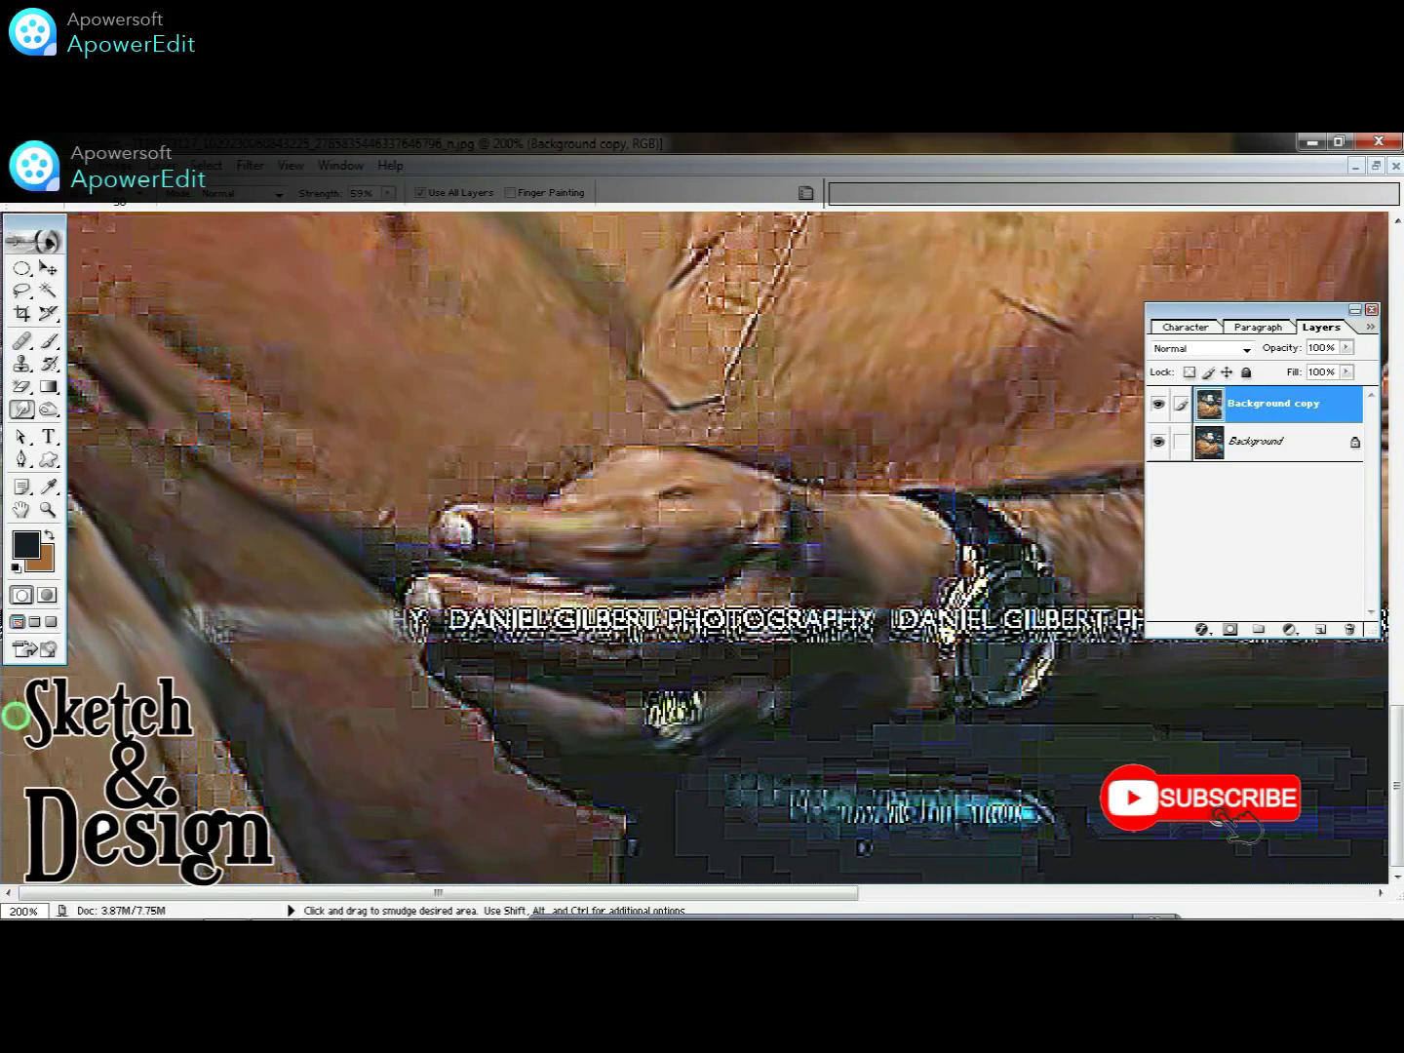
- Smear the dark fold stripe leftward and blend the shirt texture below the collar
drag(249, 454, 154, 325)
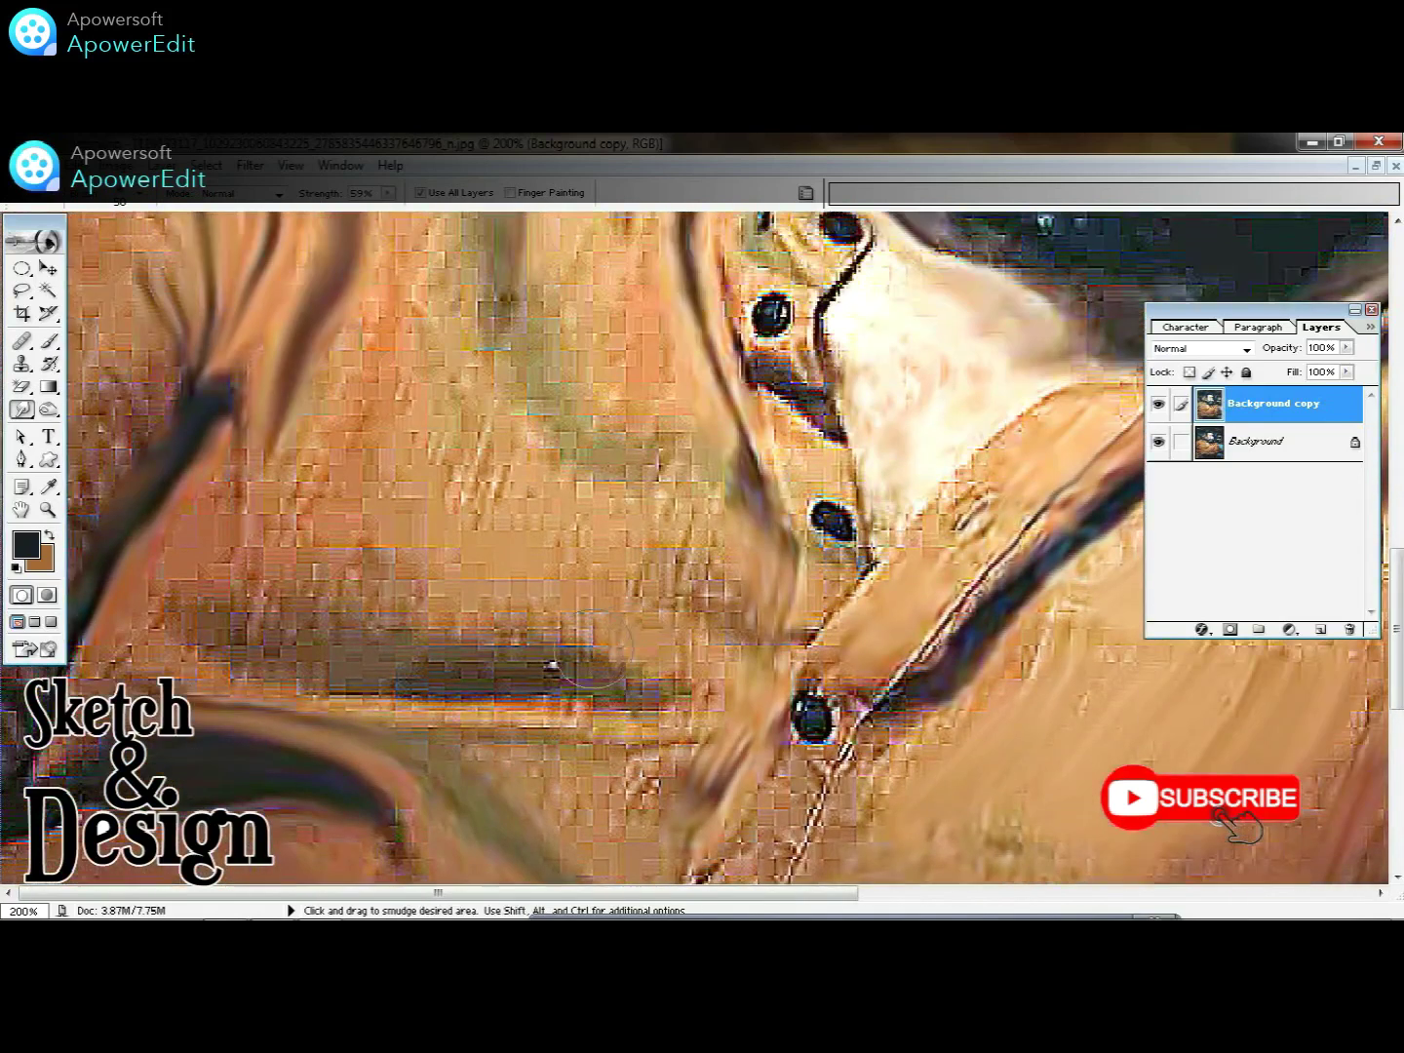
drag(591, 648, 233, 653)
mouse_move(303, 540)
mouse_down()
mouse_move(390, 459)
mouse_move(439, 574)
mouse_move(502, 610)
mouse_move(625, 524)
mouse_up()
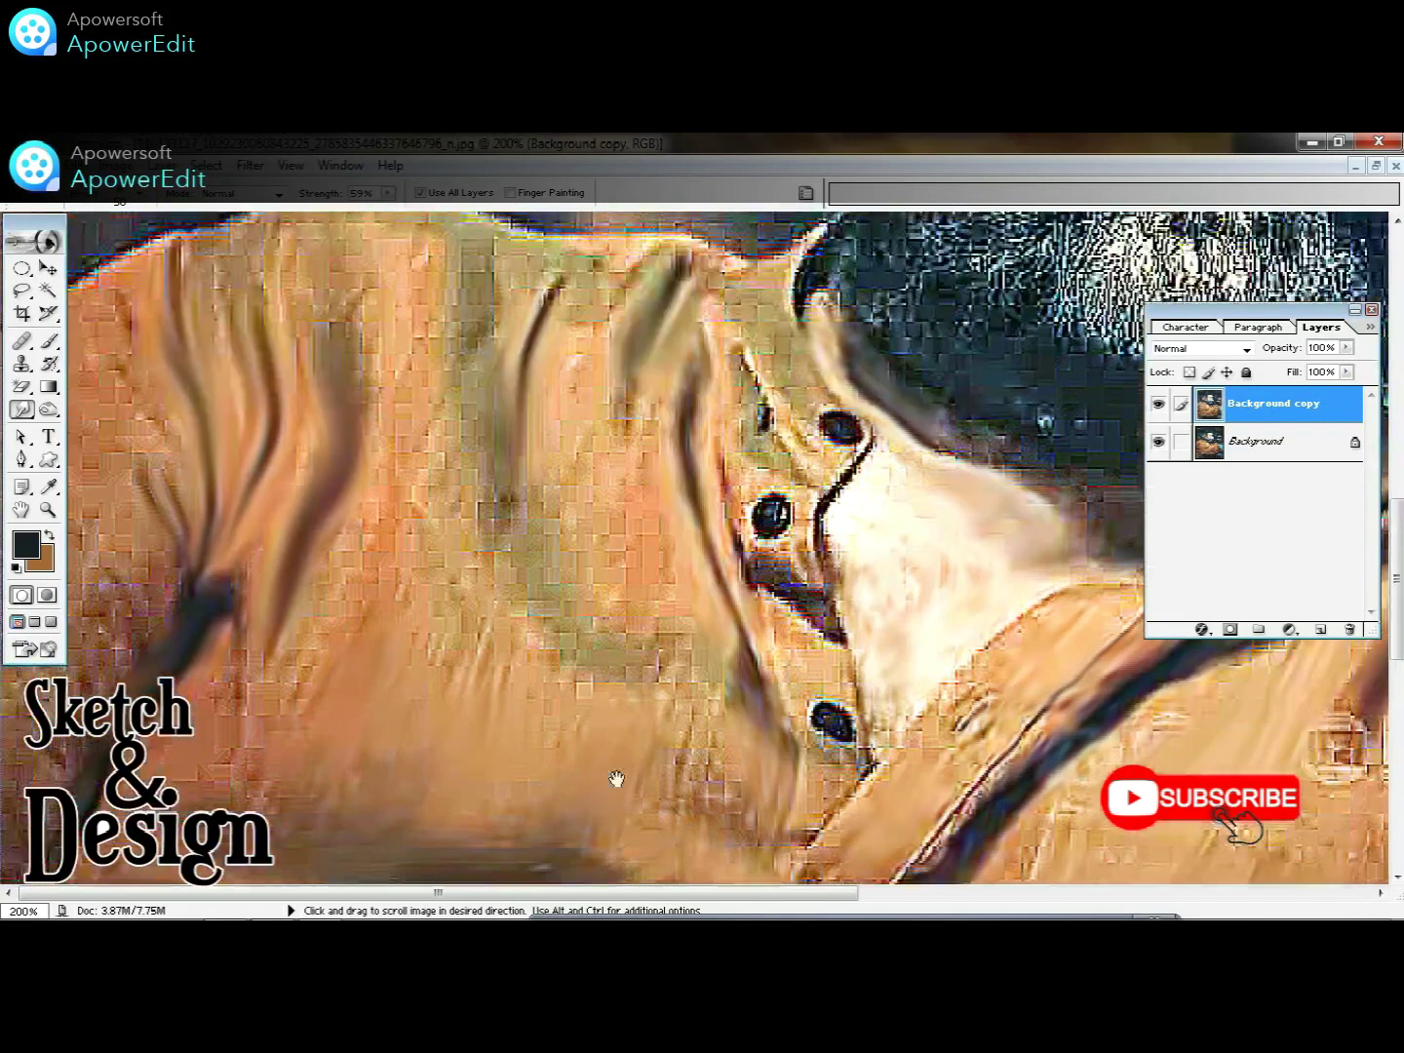
scroll(619, 776, up, 5)
mouse_move(615, 638)
mouse_down()
mouse_move(585, 546)
mouse_move(523, 557)
mouse_move(511, 501)
mouse_move(409, 540)
mouse_up()
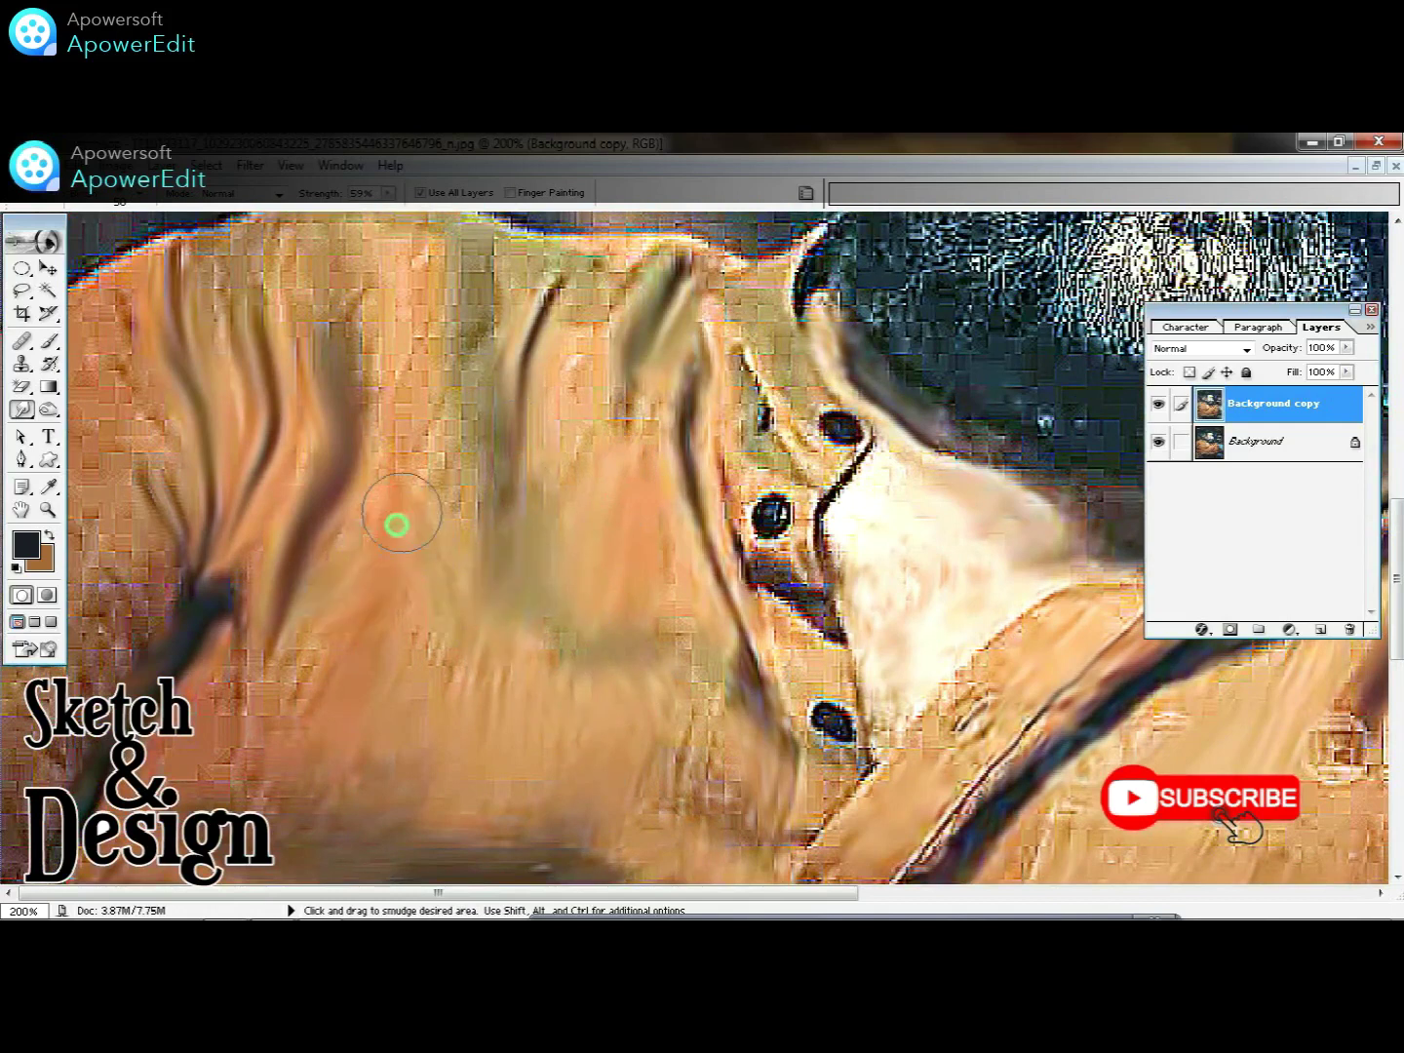
scroll(476, 460, up, 6)
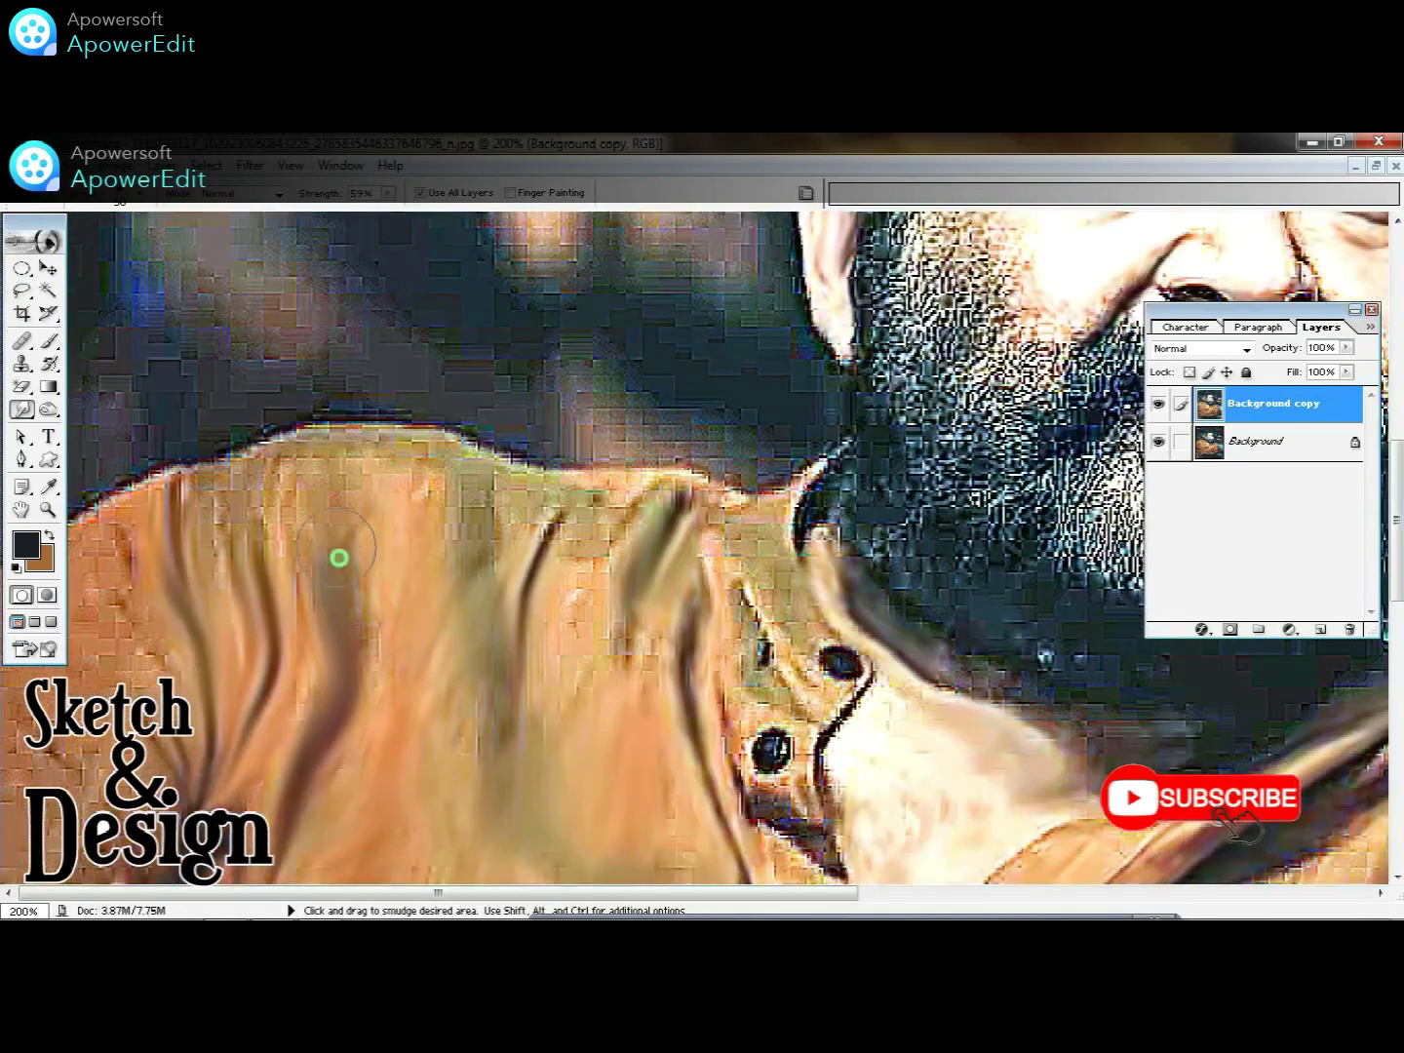
- Blur the stitching along the shirt placket, then move up to the shoulder and collar
drag(617, 750, 590, 610)
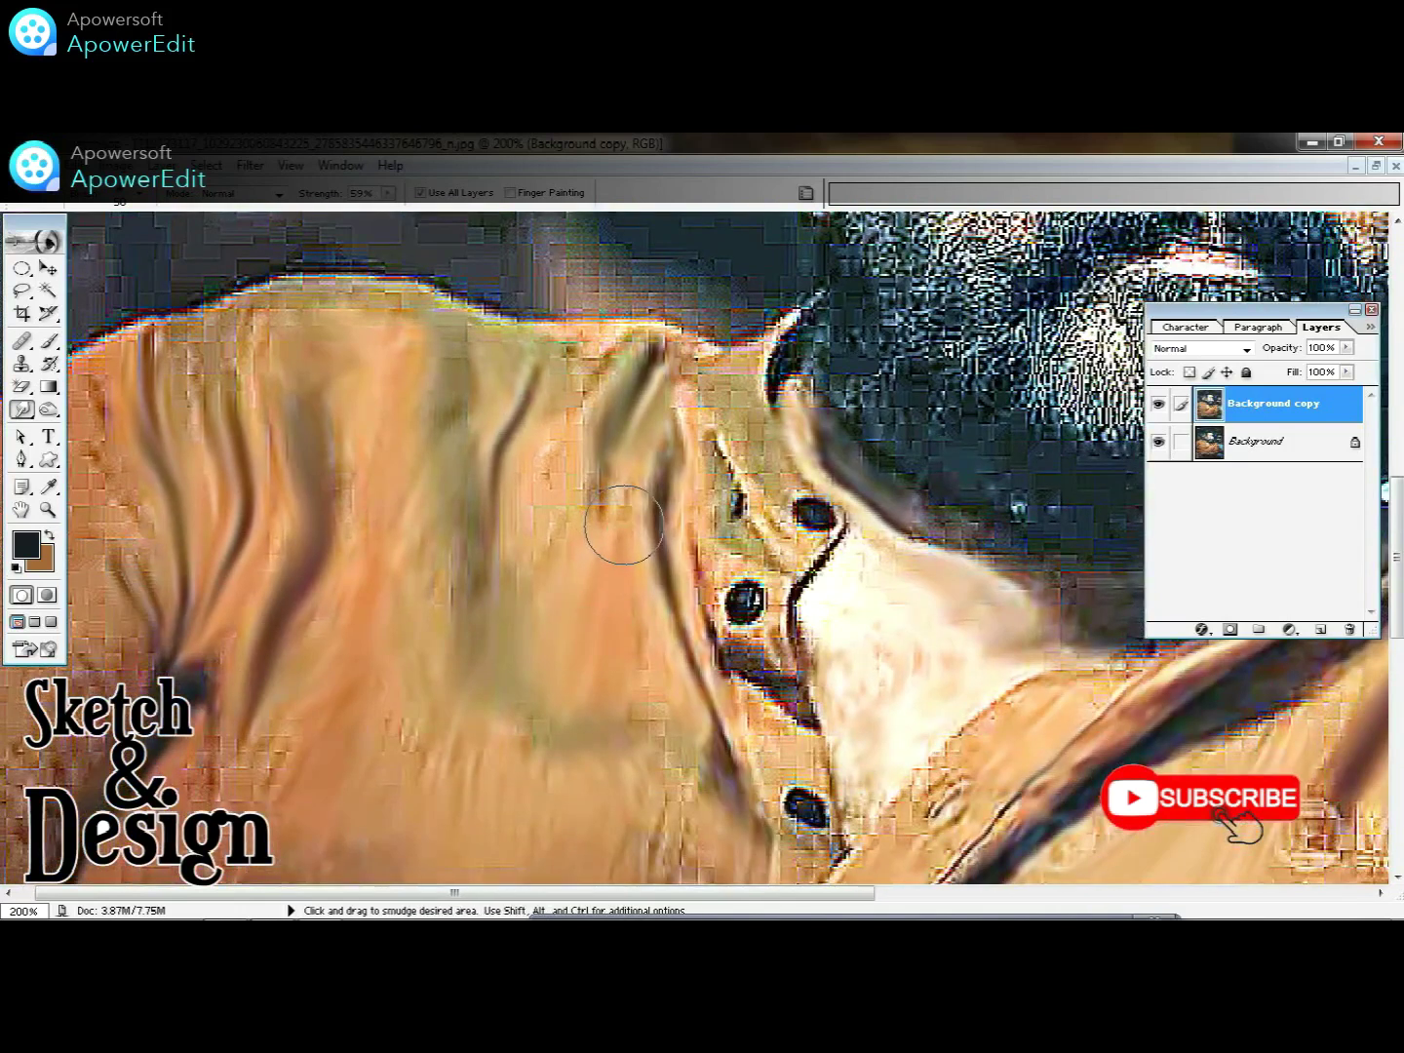
drag(707, 378, 452, 313)
scroll(479, 407, down, 3)
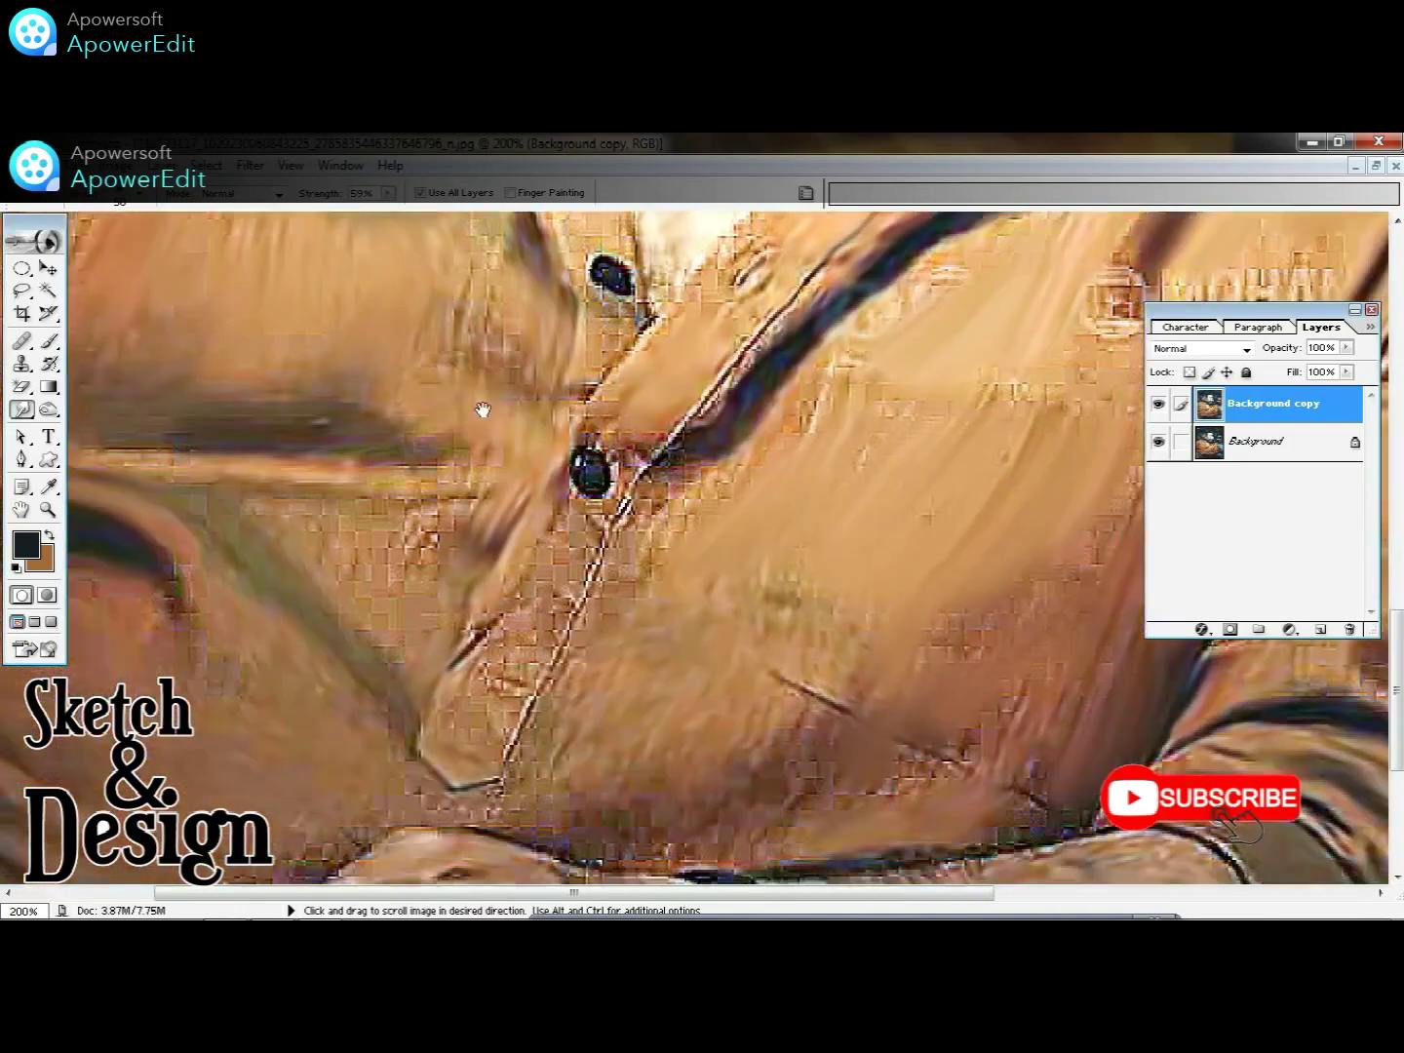
drag(550, 597, 460, 783)
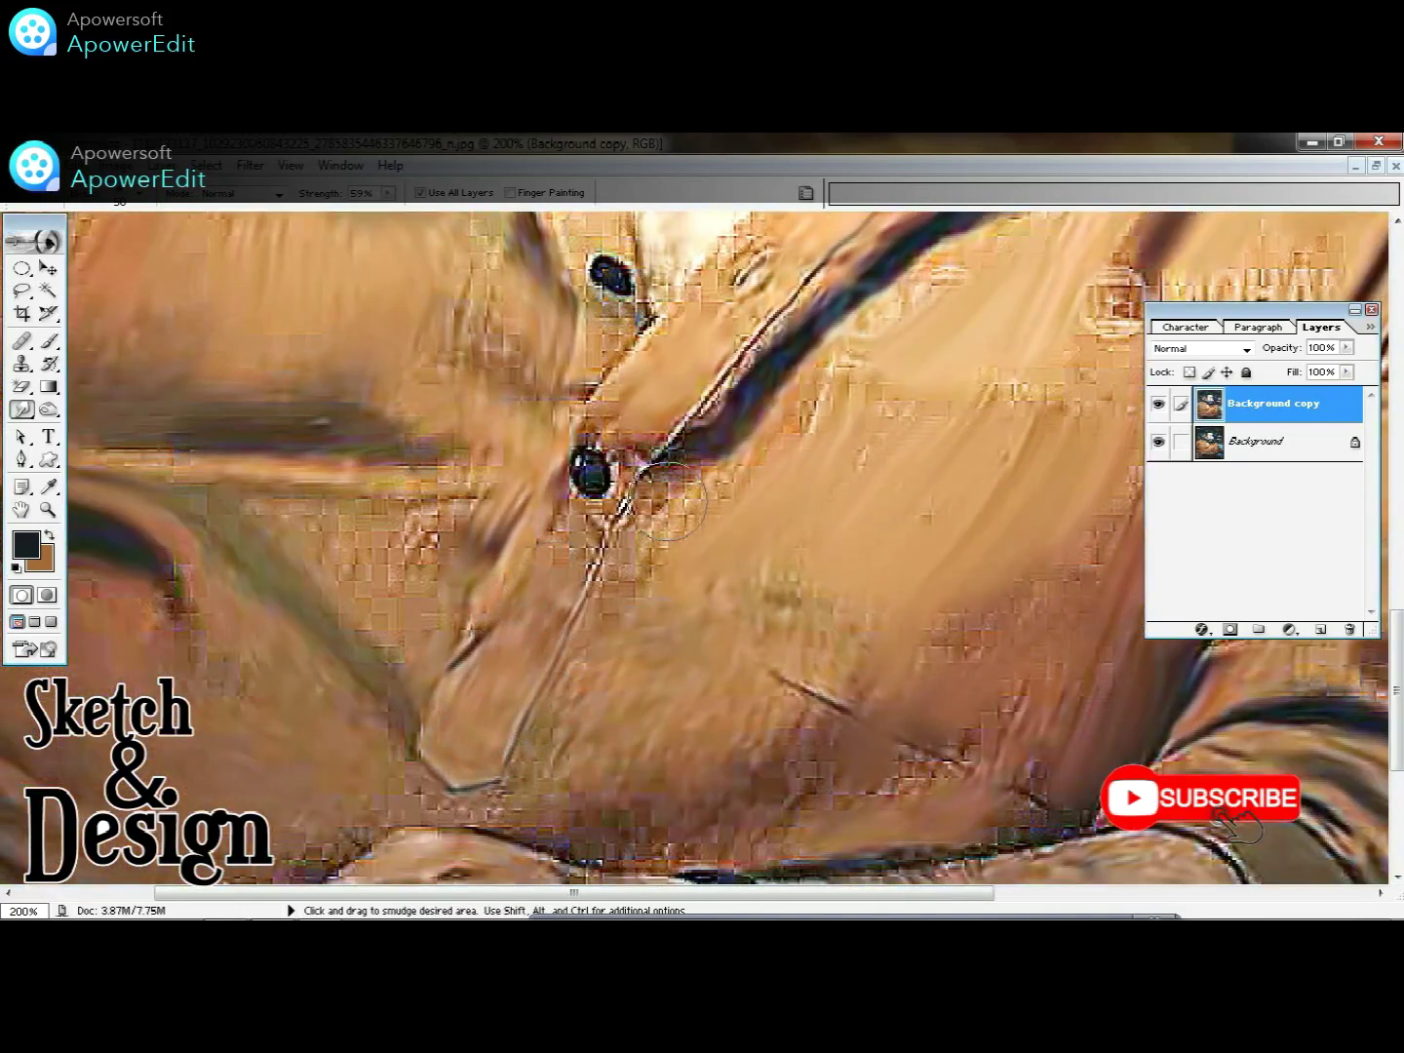
drag(672, 678, 465, 471)
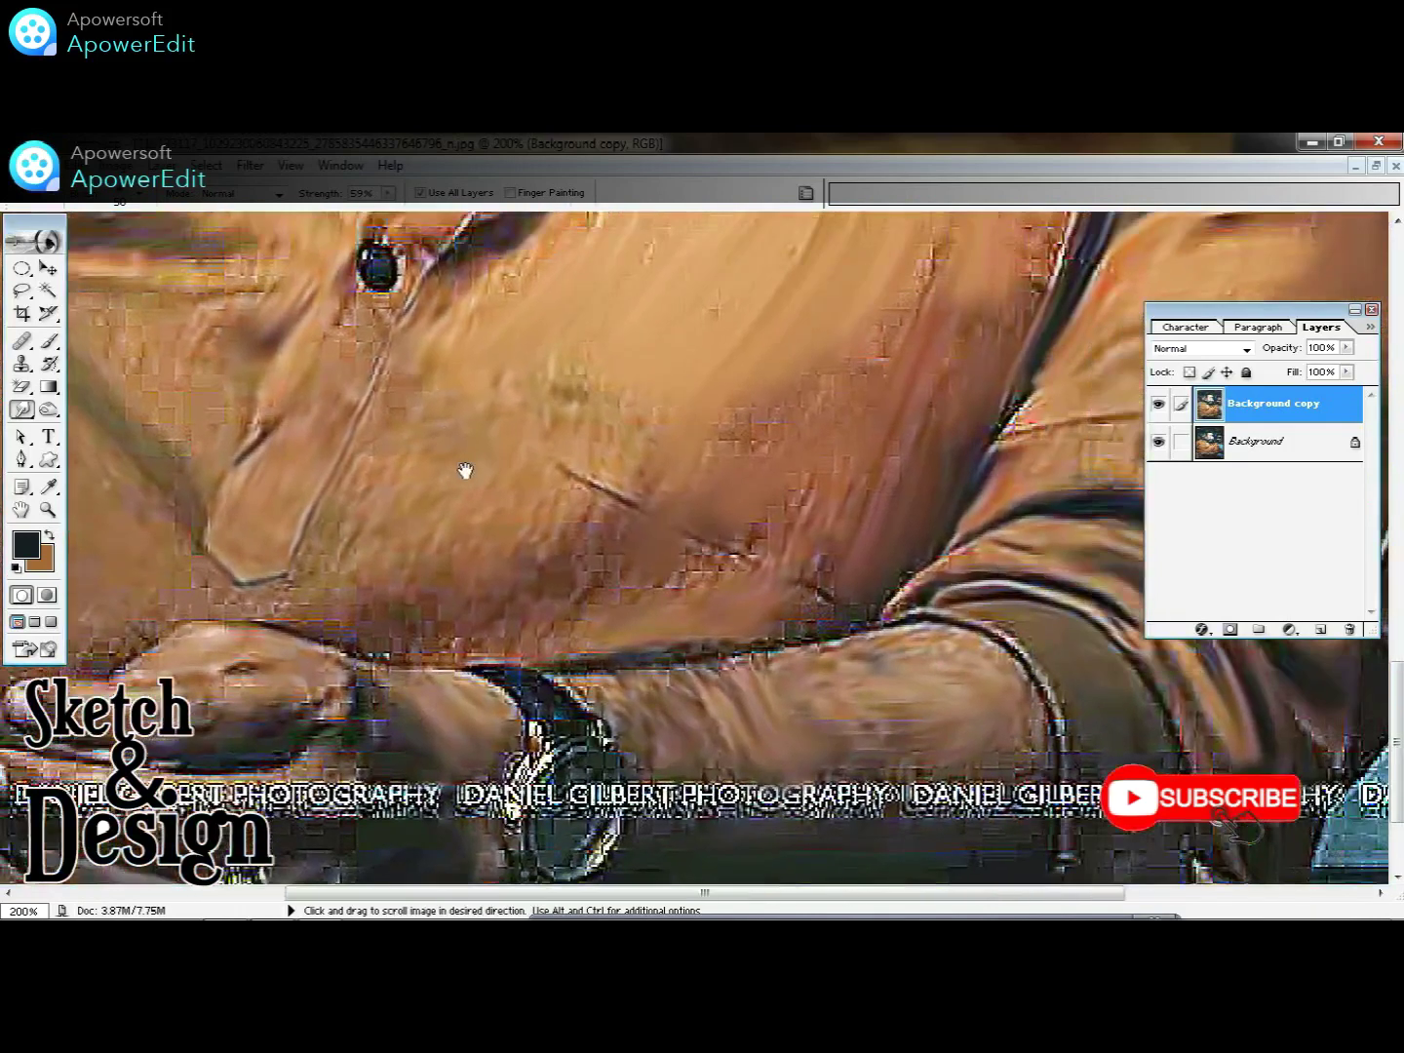
drag(672, 570, 561, 724)
mouse_move(731, 445)
mouse_down()
mouse_move(521, 749)
mouse_move(461, 682)
mouse_up()
- Zoom in and out to inspect the smudged photo and face
key(ctrl+minus)
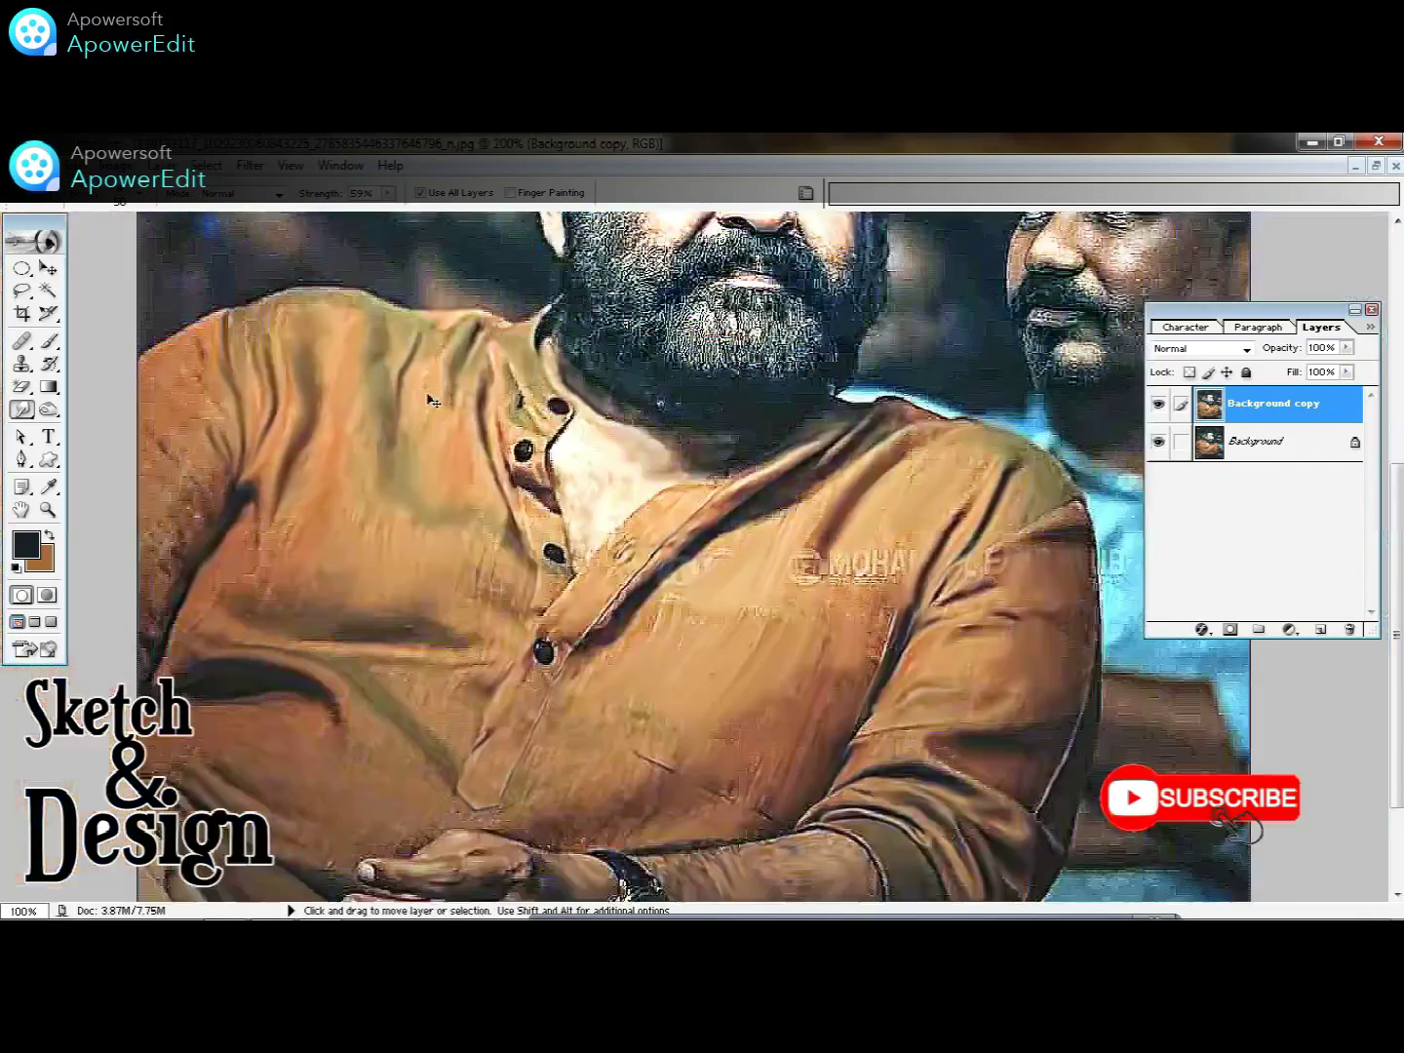
key(ctrl+minus)
key(ctrl+plus)
key(ctrl+plus)
key(ctrl+plus)
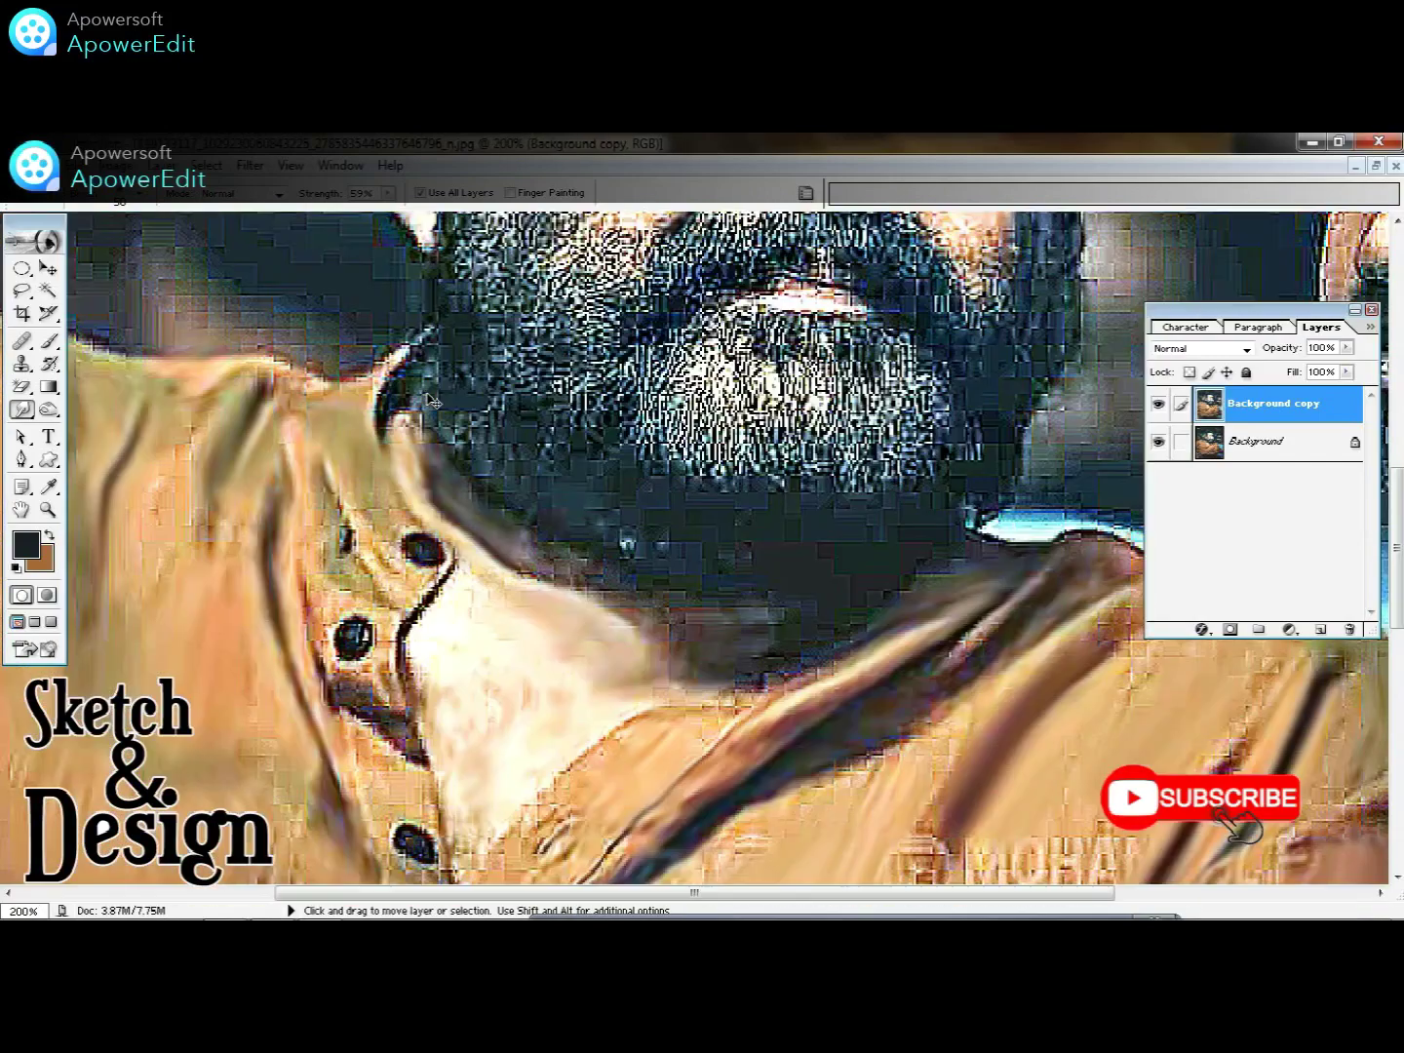
key(ctrl+plus)
scroll(1113, 357, up, 5)
scroll(1112, 357, up, 5)
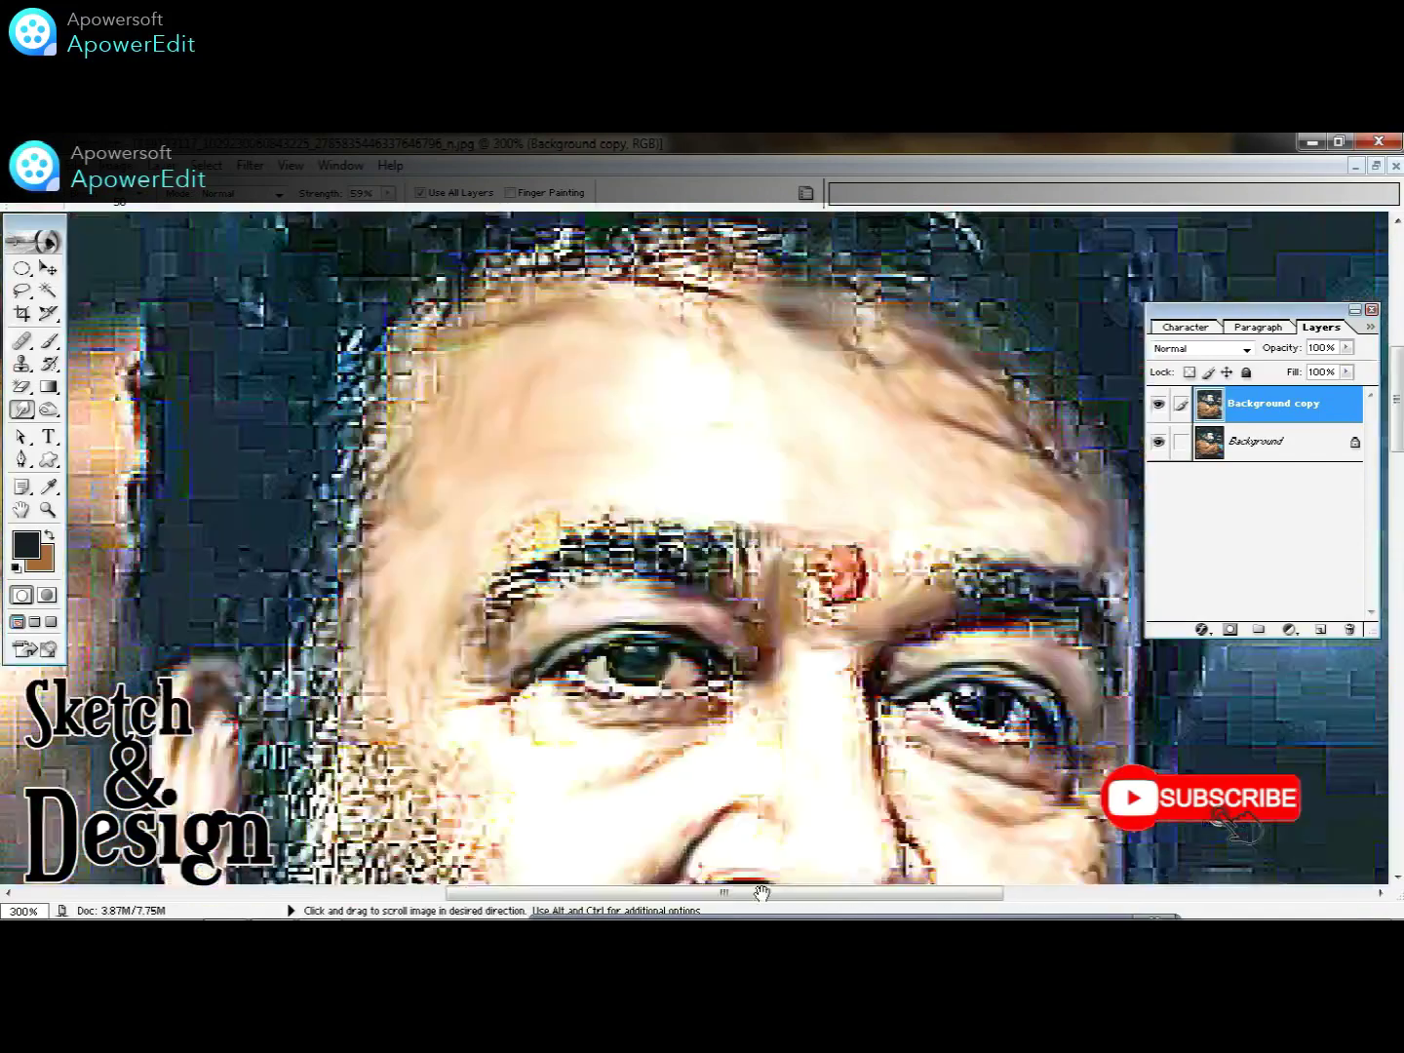
scroll(1113, 356, up, 5)
scroll(824, 435, down, 2)
- Zoom out to 33.33%, float the document window, and cancel Curves without changes
key(ctrl+minus)
key(ctrl+minus)
key(ctrl+minus)
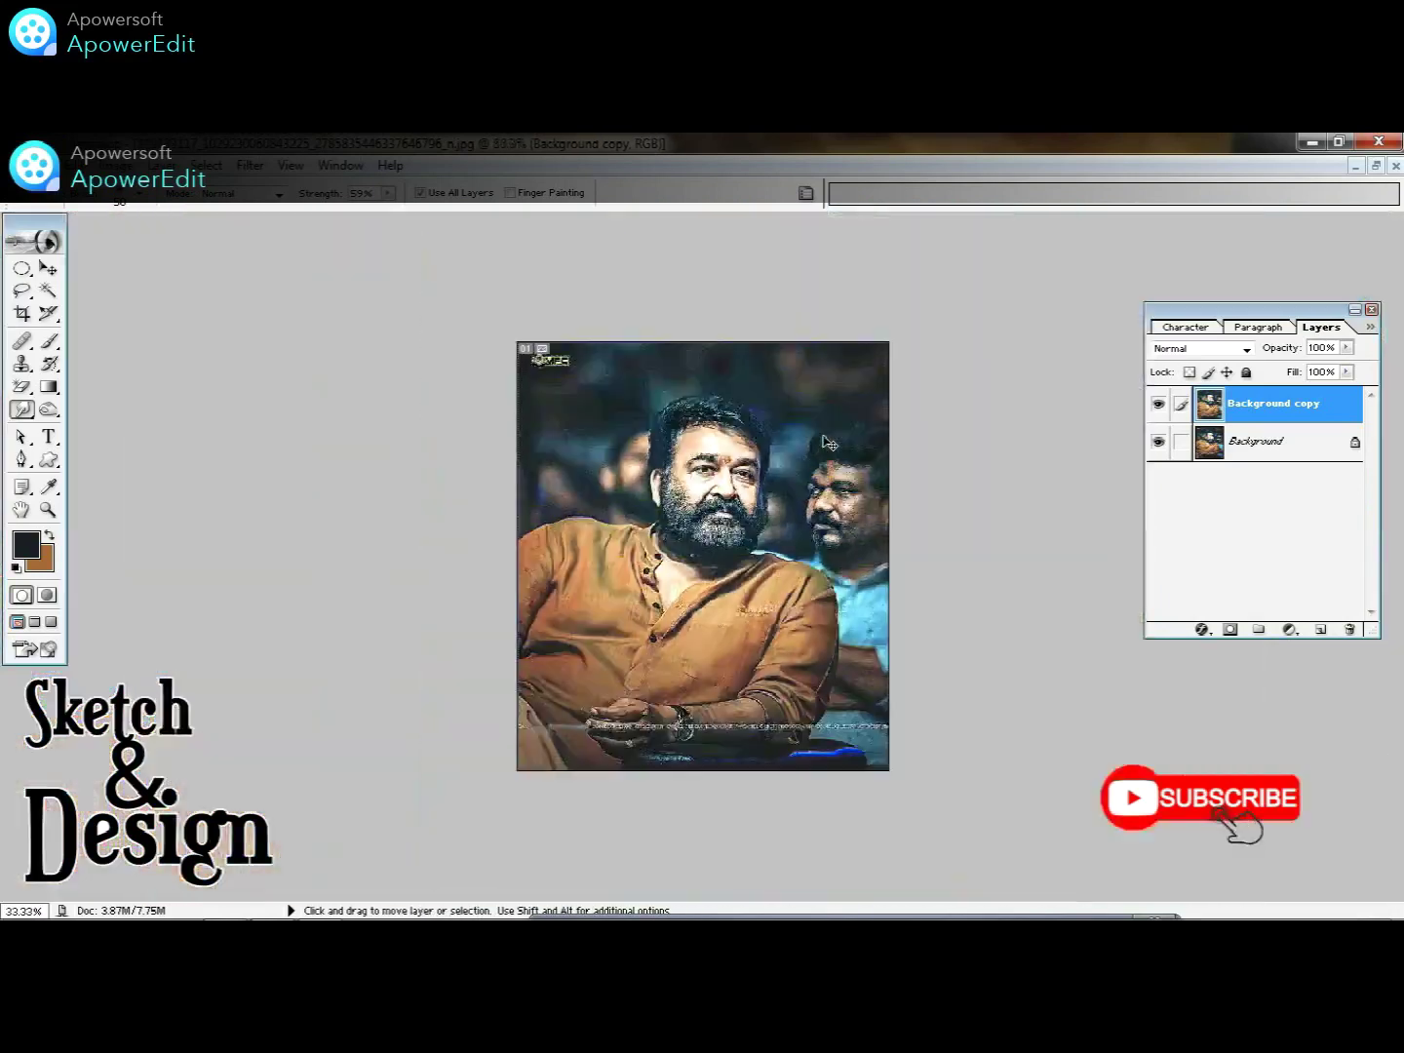
click(1376, 165)
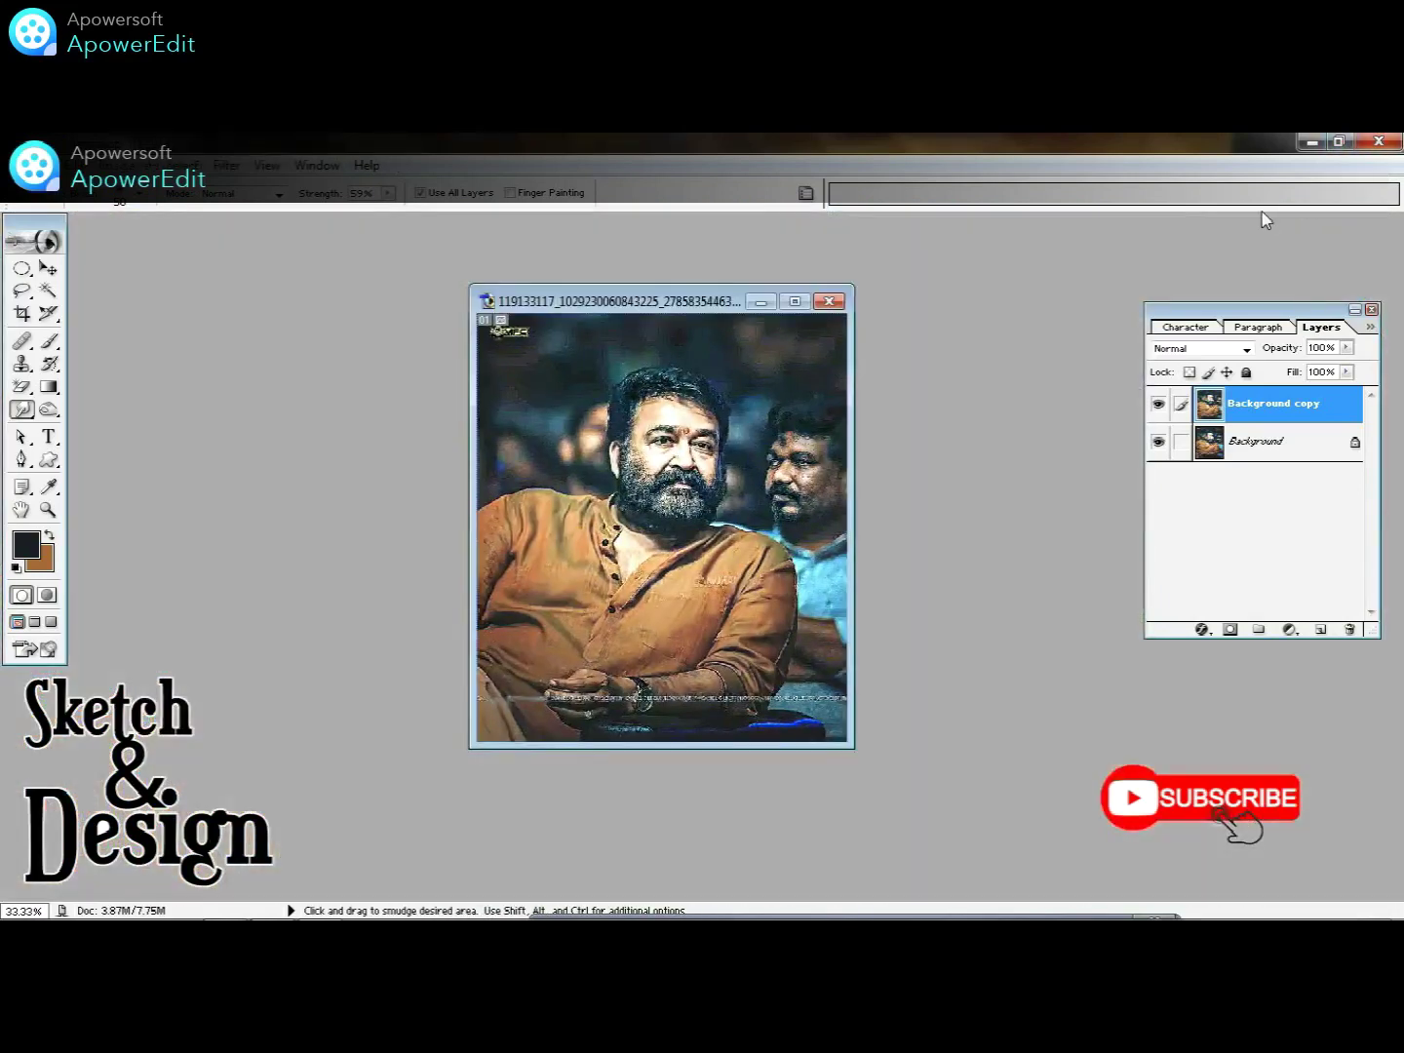
key(ctrl+m)
click(1329, 409)
- Create a new white 5 x 7 inch, 300 ppi document and adjust the Brush tool's opacity
key(ctrl+n)
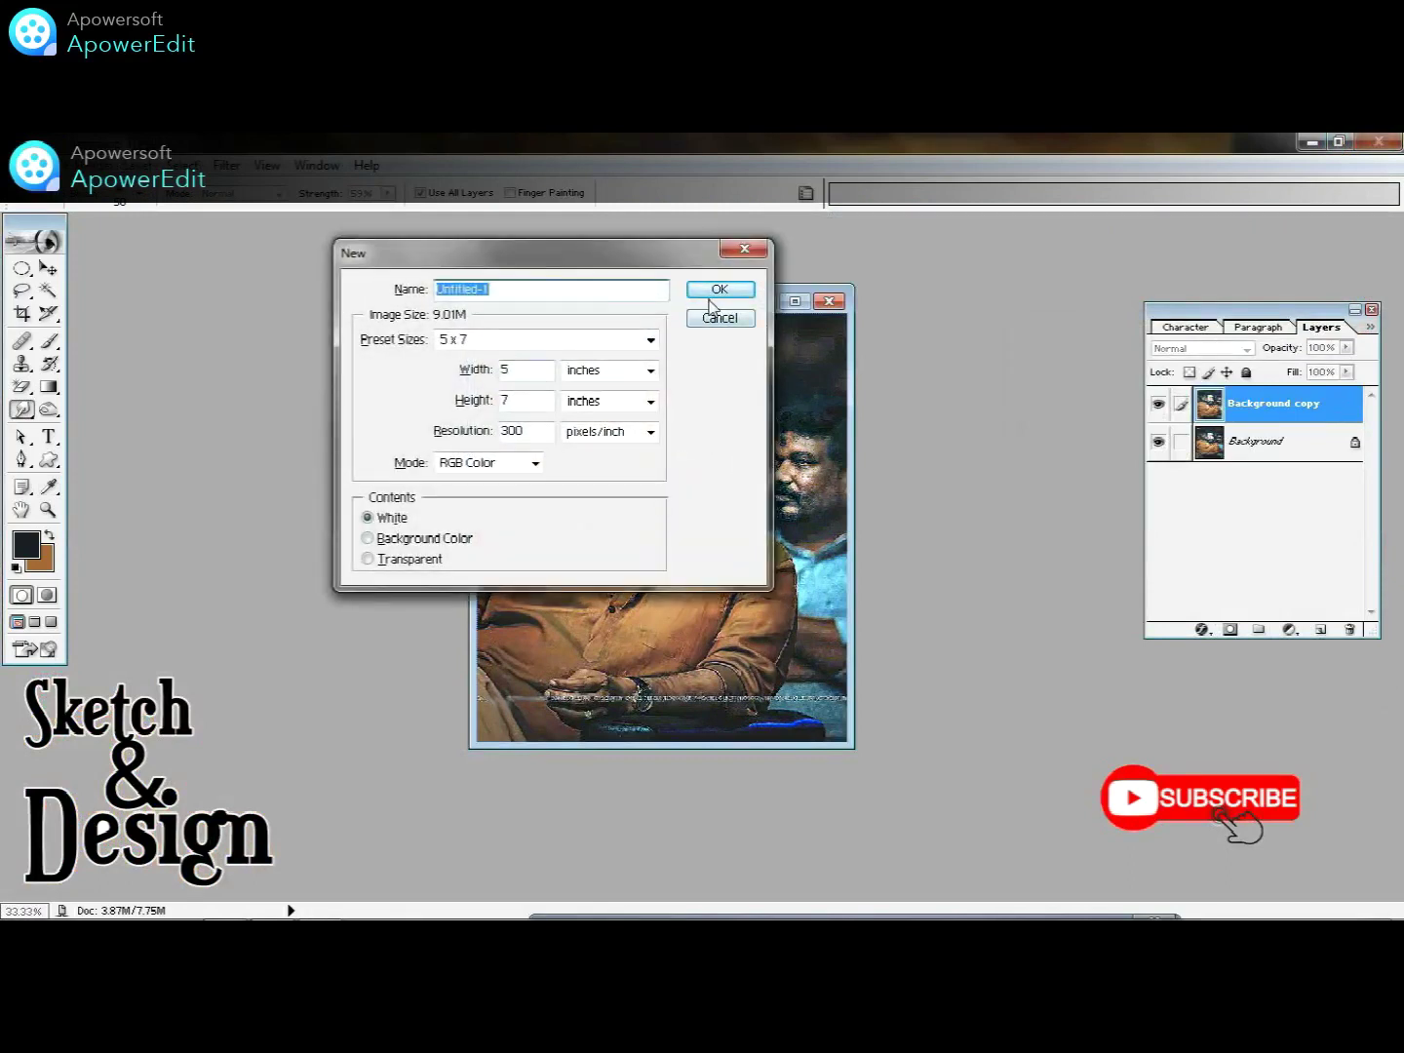
click(715, 292)
click(50, 341)
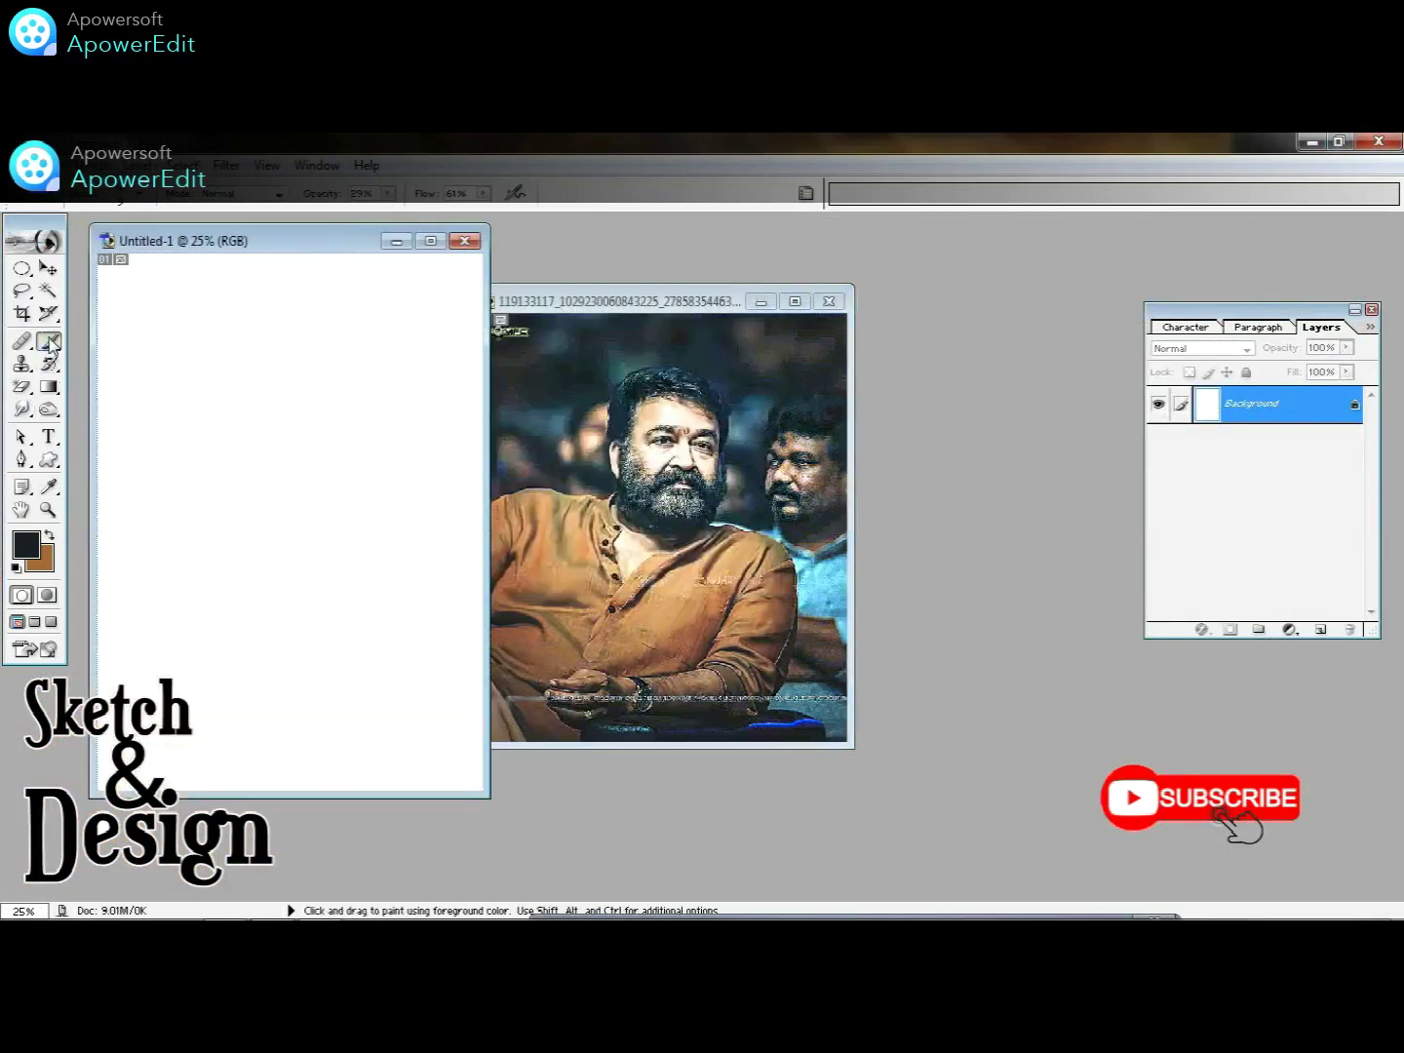
click(389, 194)
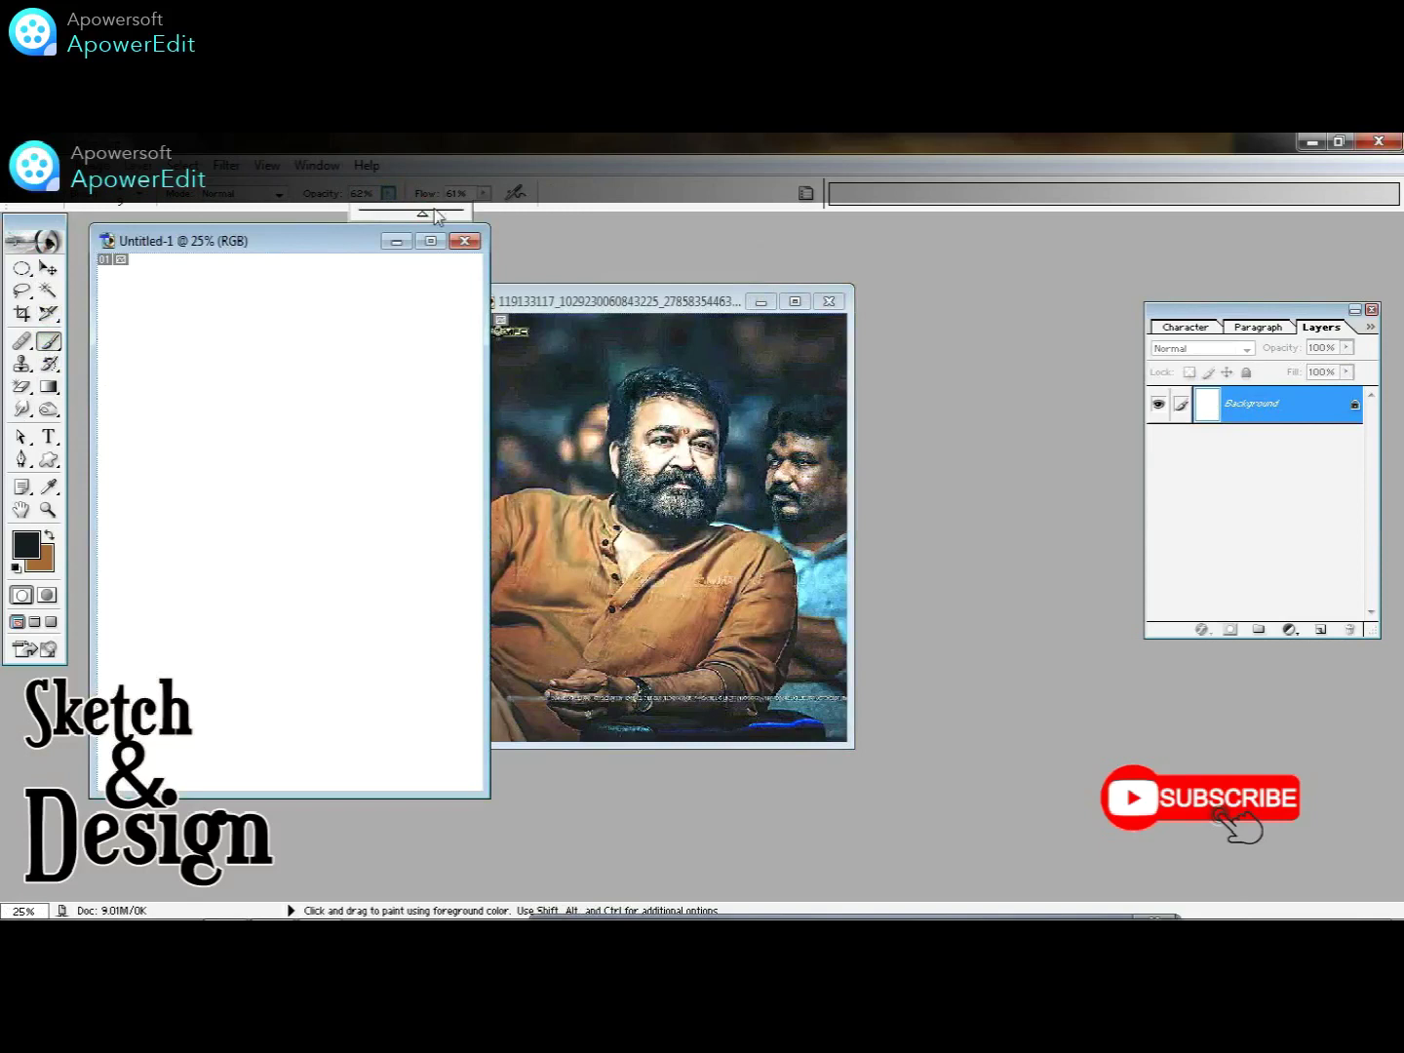
- Paint three soft dark dots (top, left, right) on a new empty layer
click(1321, 632)
click(285, 394)
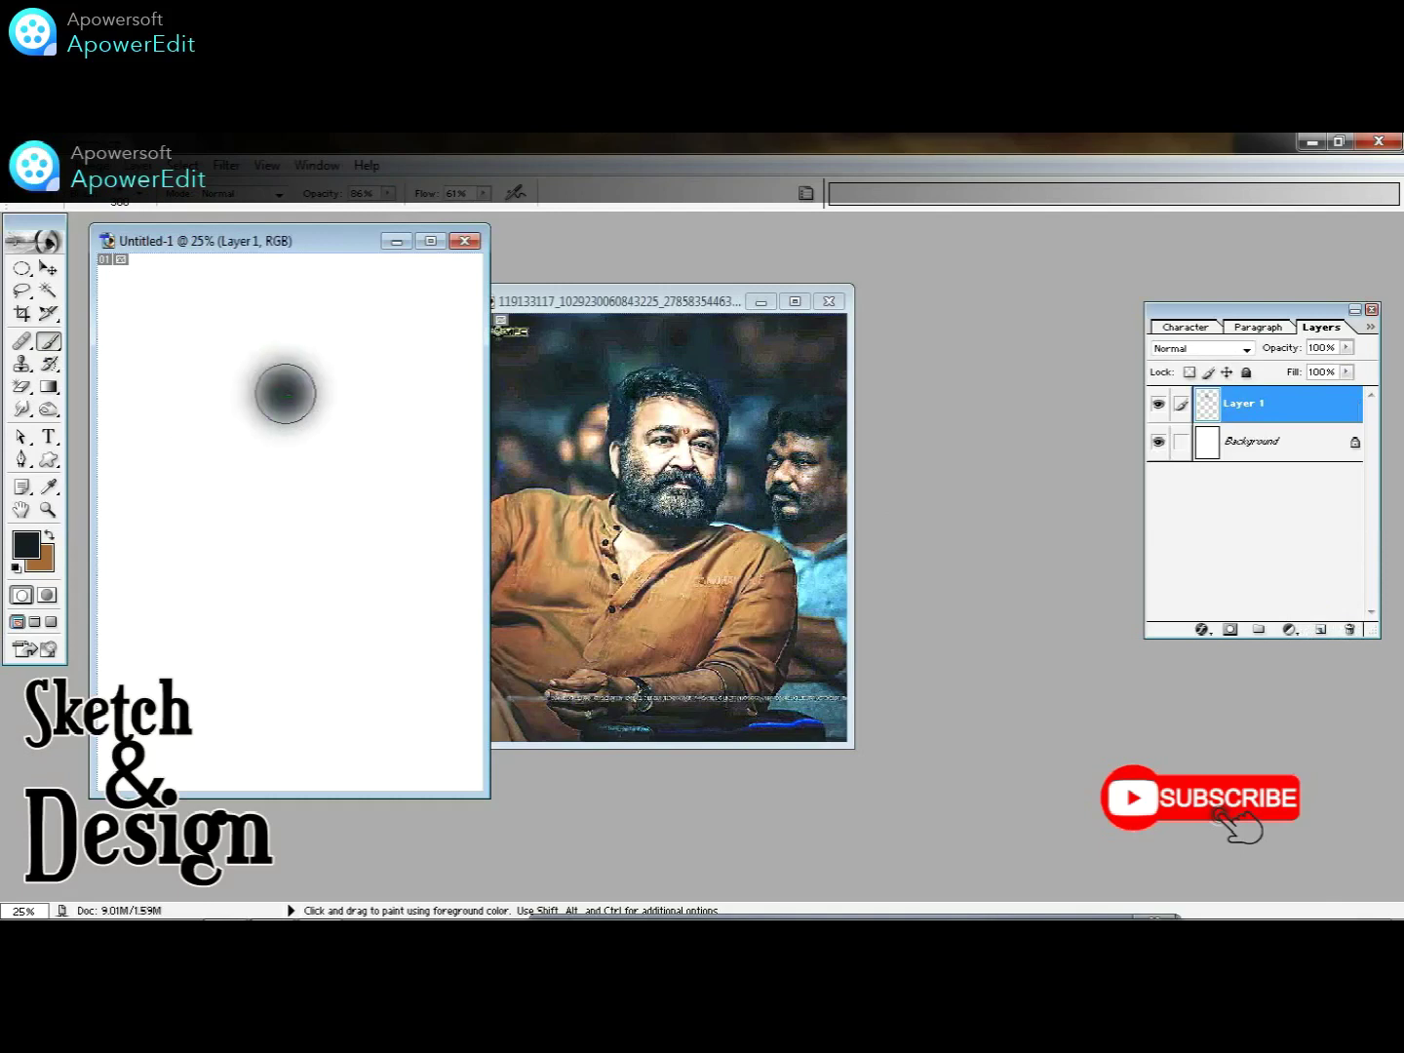
click(176, 507)
click(353, 504)
- Define the three dots as a new brush preset, then close Untitled-1 without saving
click(46, 165)
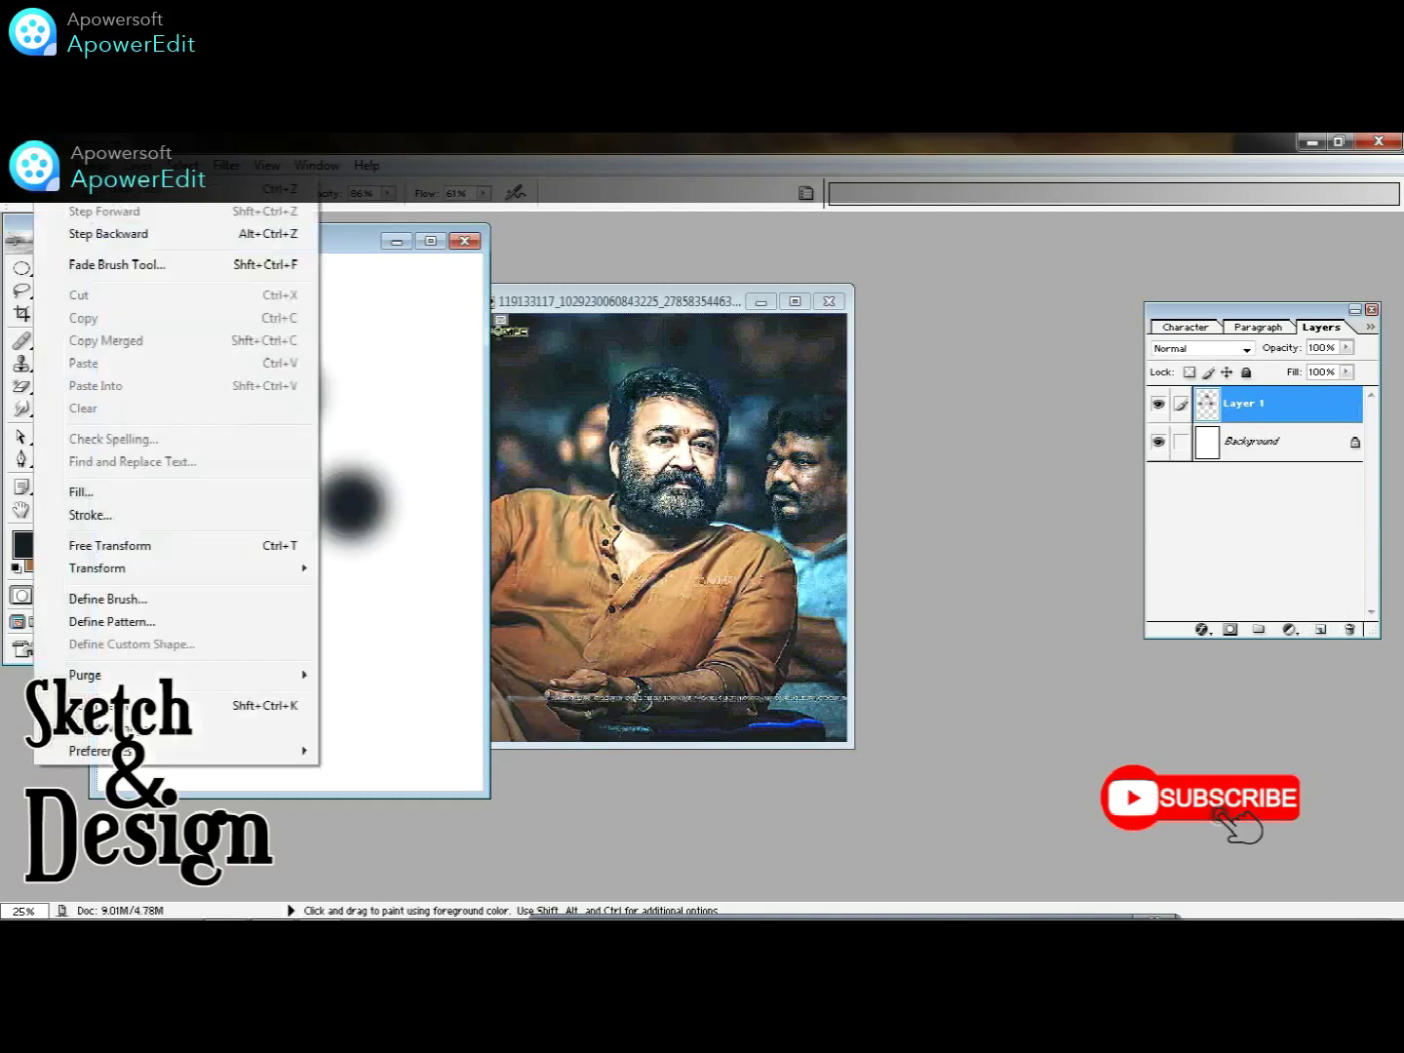
click(117, 598)
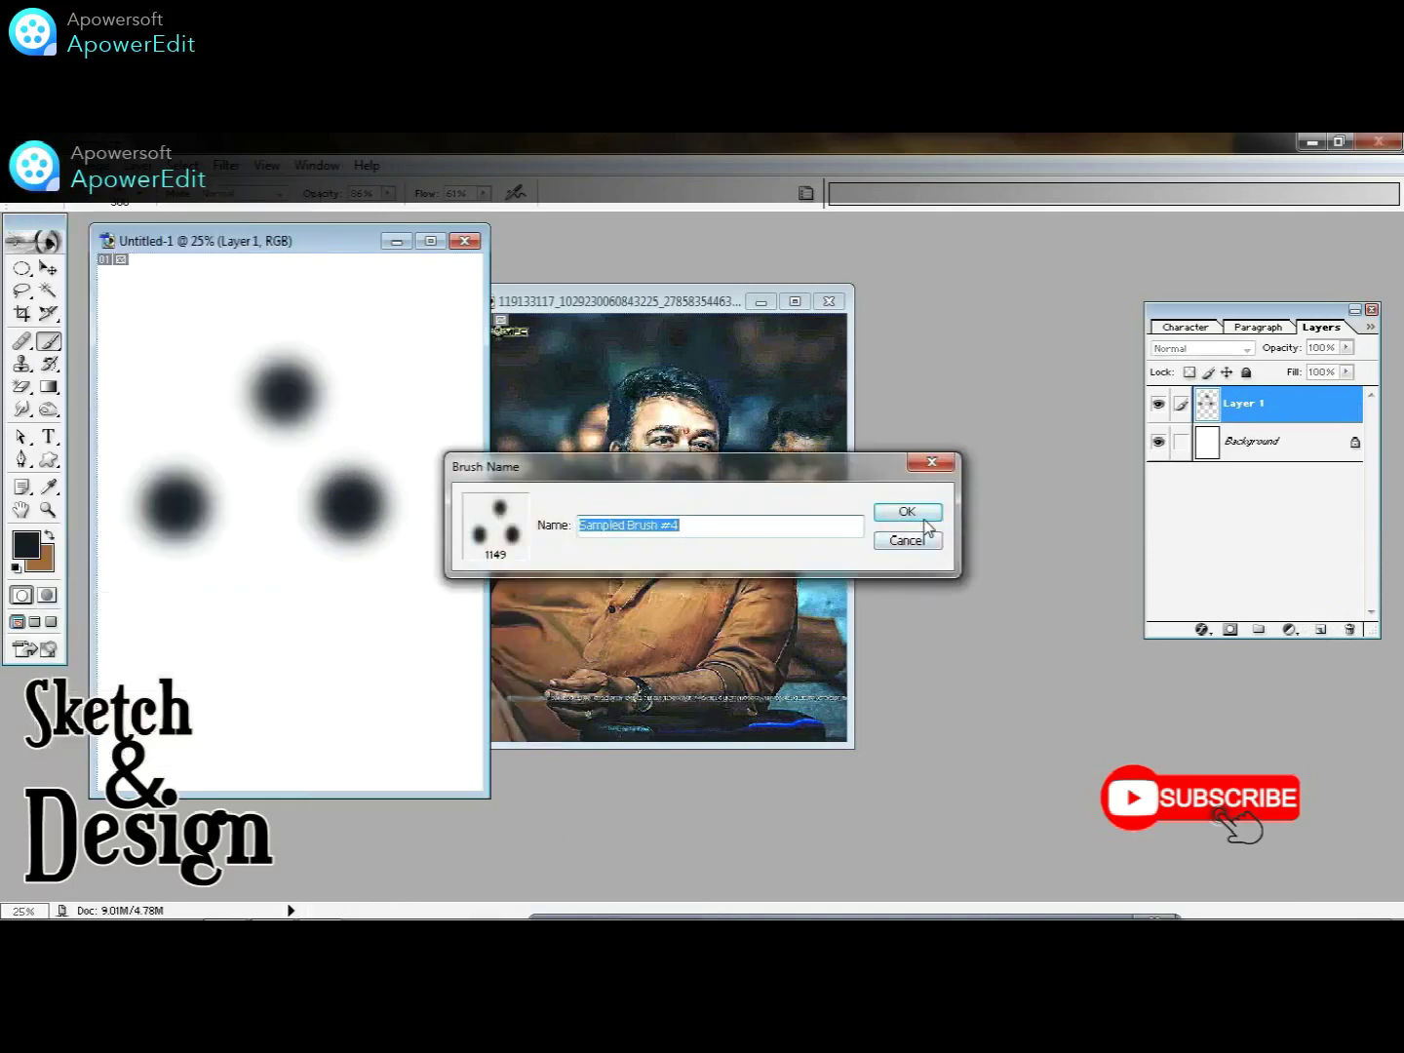
click(925, 517)
click(464, 241)
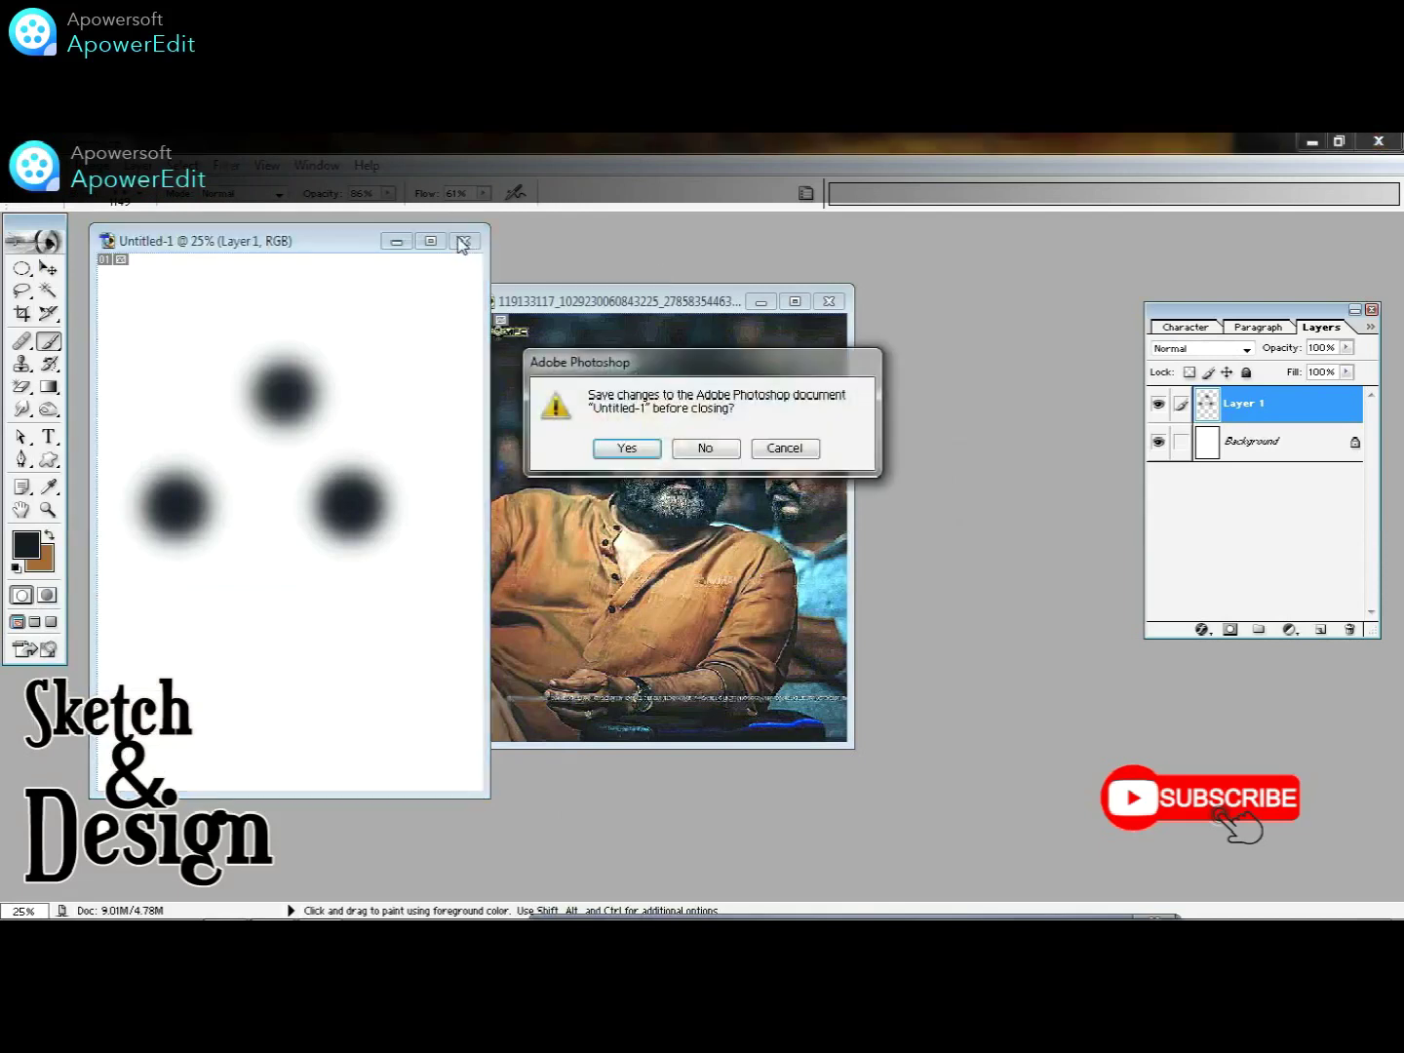
click(697, 450)
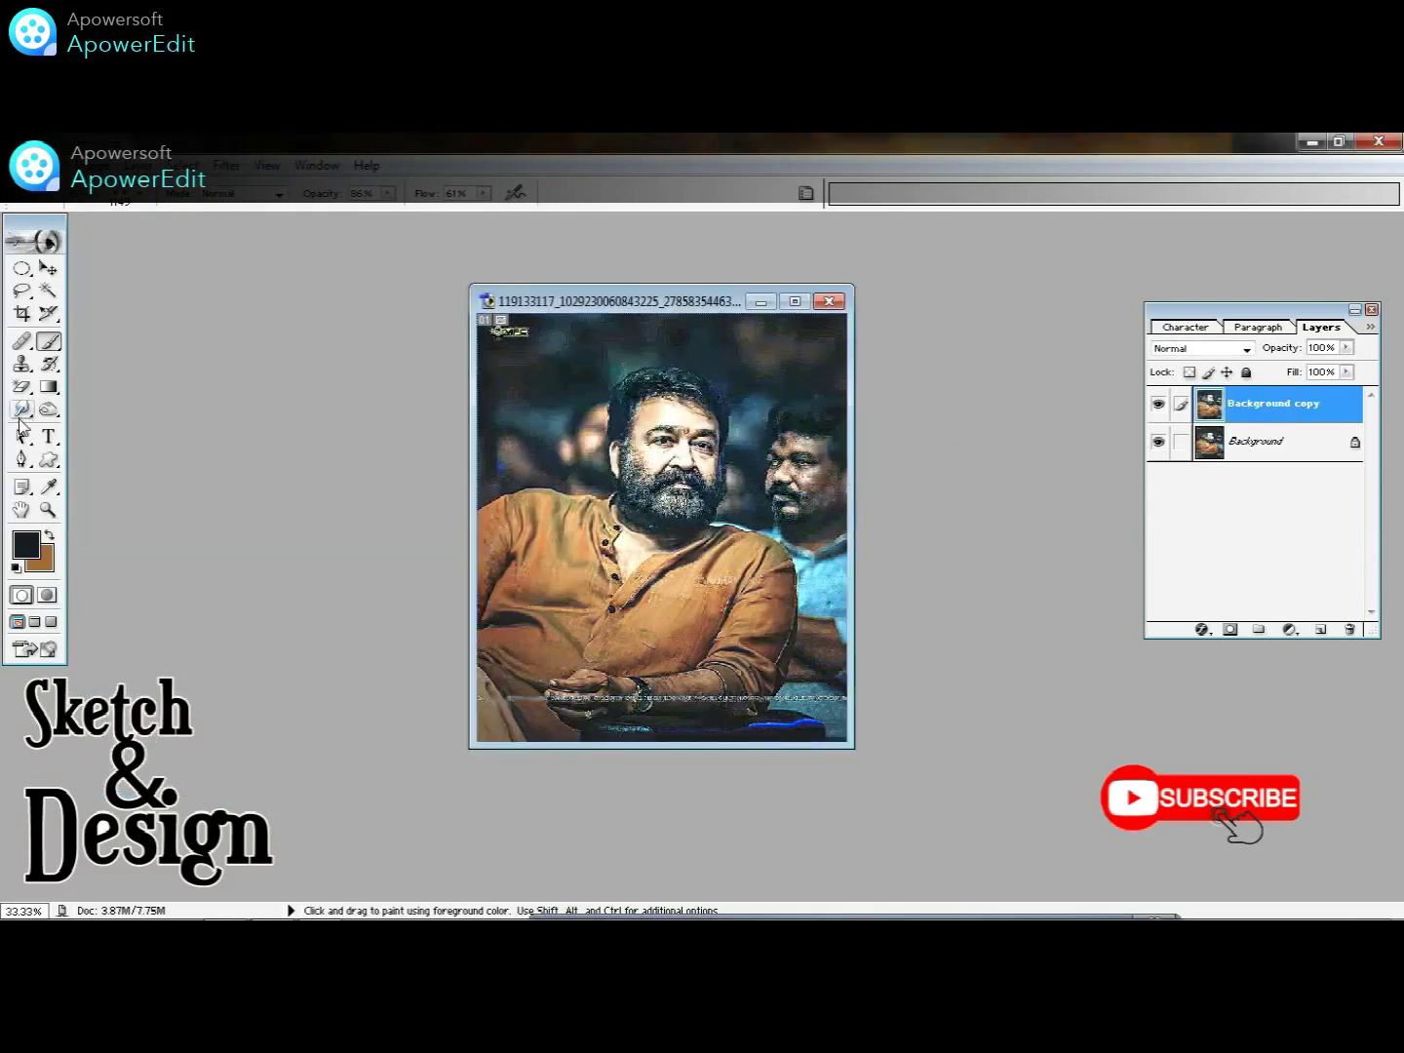
- Choose a 150 px Smudge brush preset, maximize the photo, and duplicate Background copy
click(22, 409)
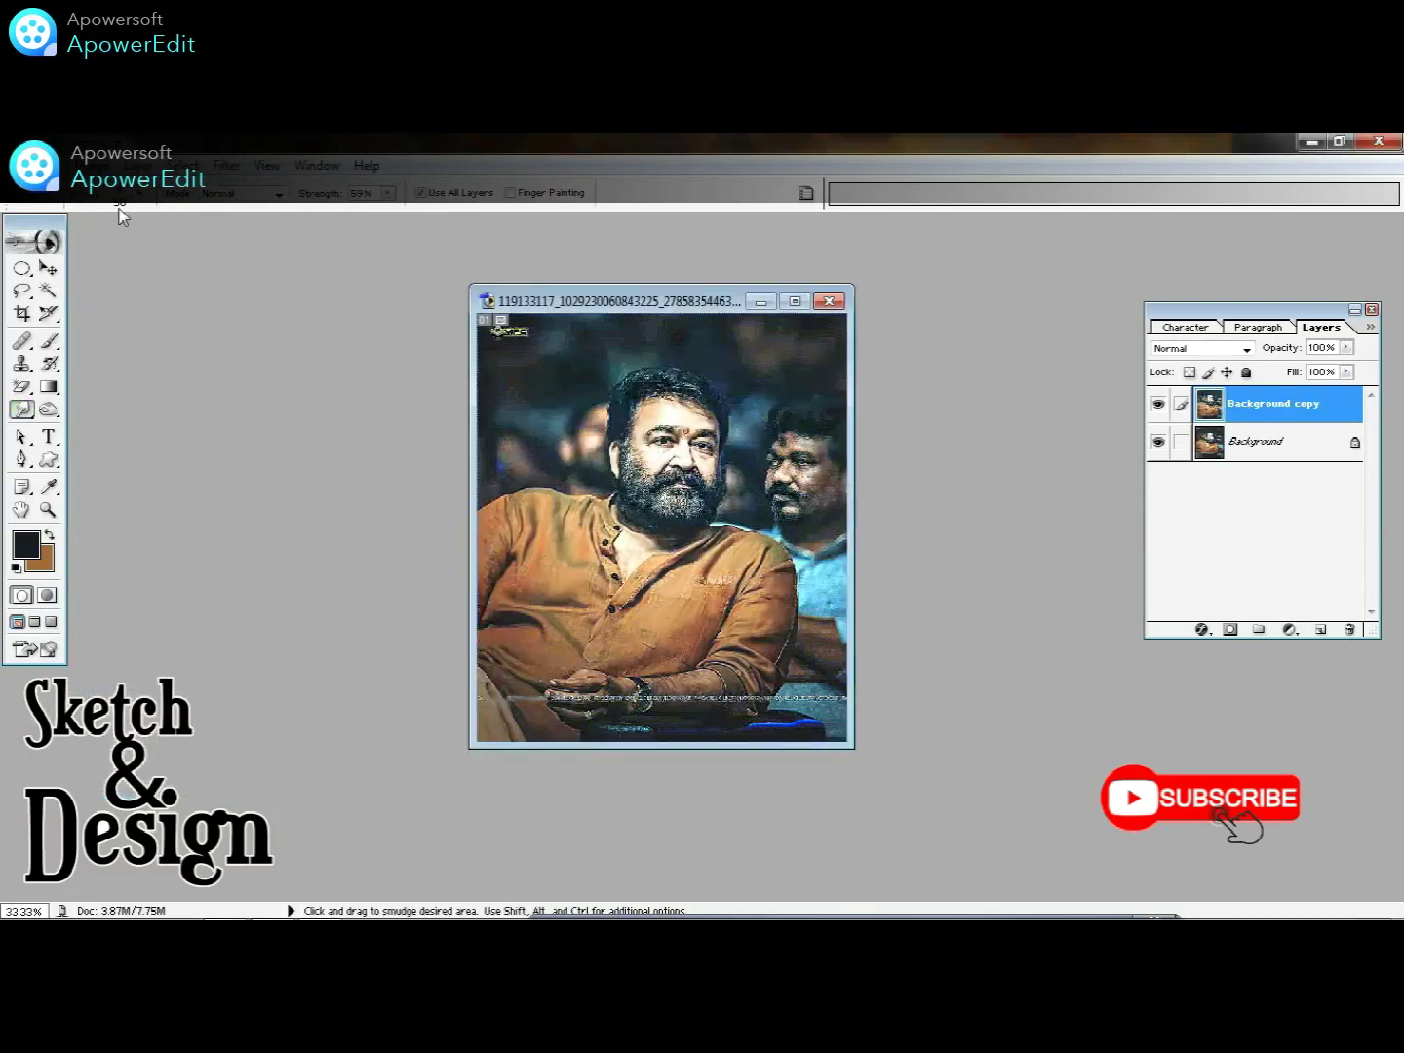
click(139, 200)
scroll(229, 448, down, 3)
scroll(229, 469, down, 5)
scroll(226, 487, down, 3)
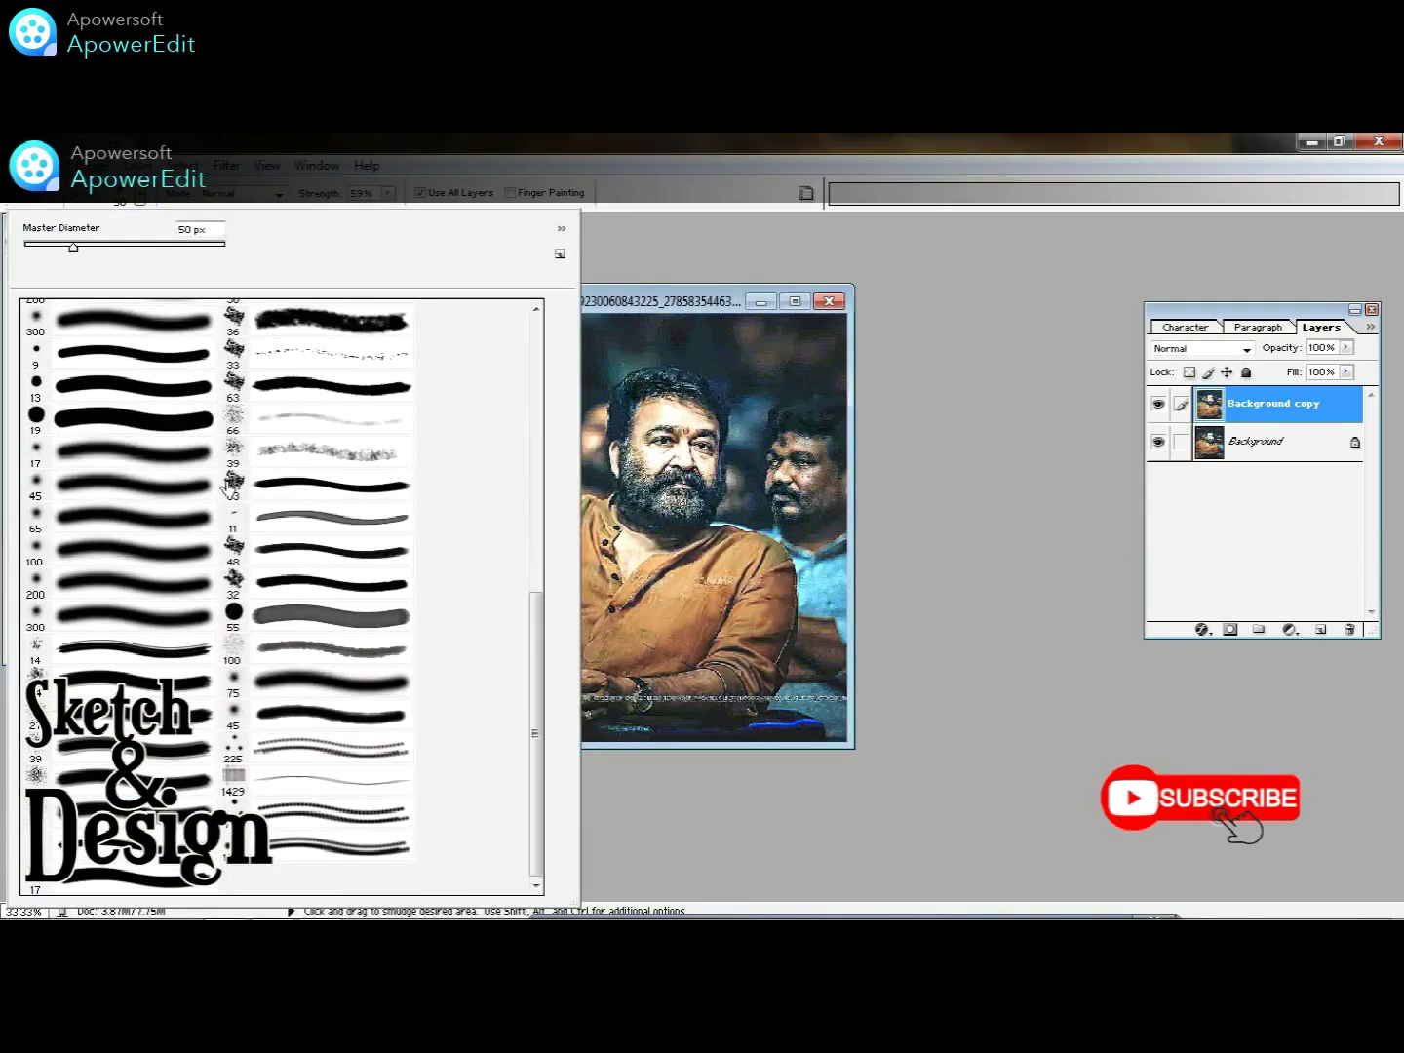
double_click(313, 855)
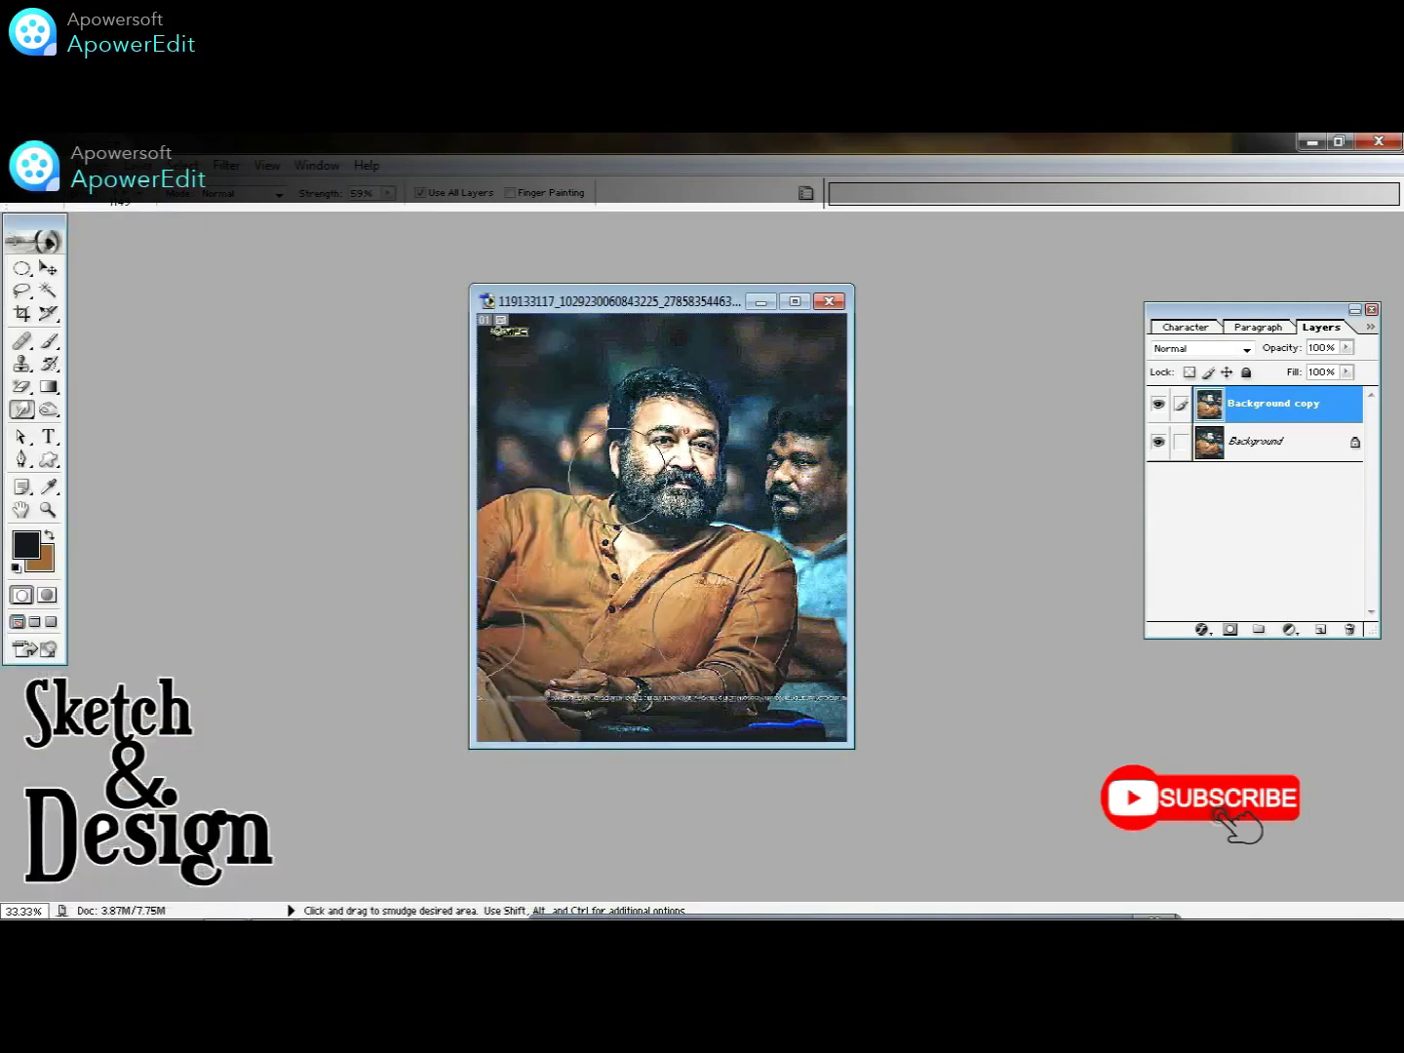
key(bracketleft)
key(bracketleft)
key(bracketleft)
click(795, 302)
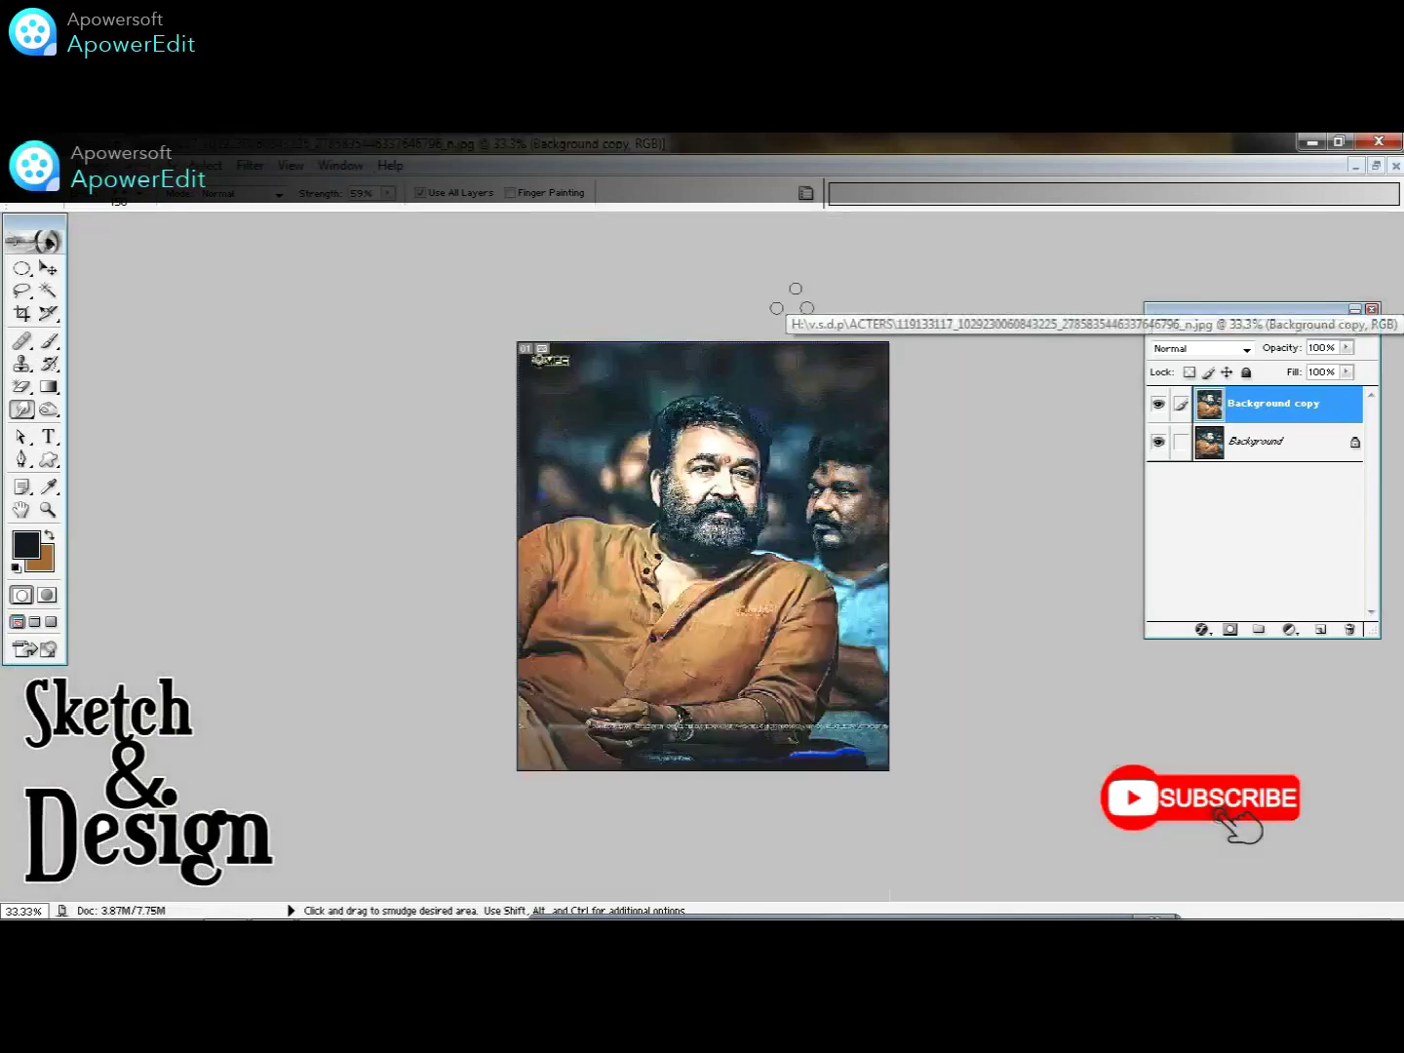
drag(1324, 405, 1323, 632)
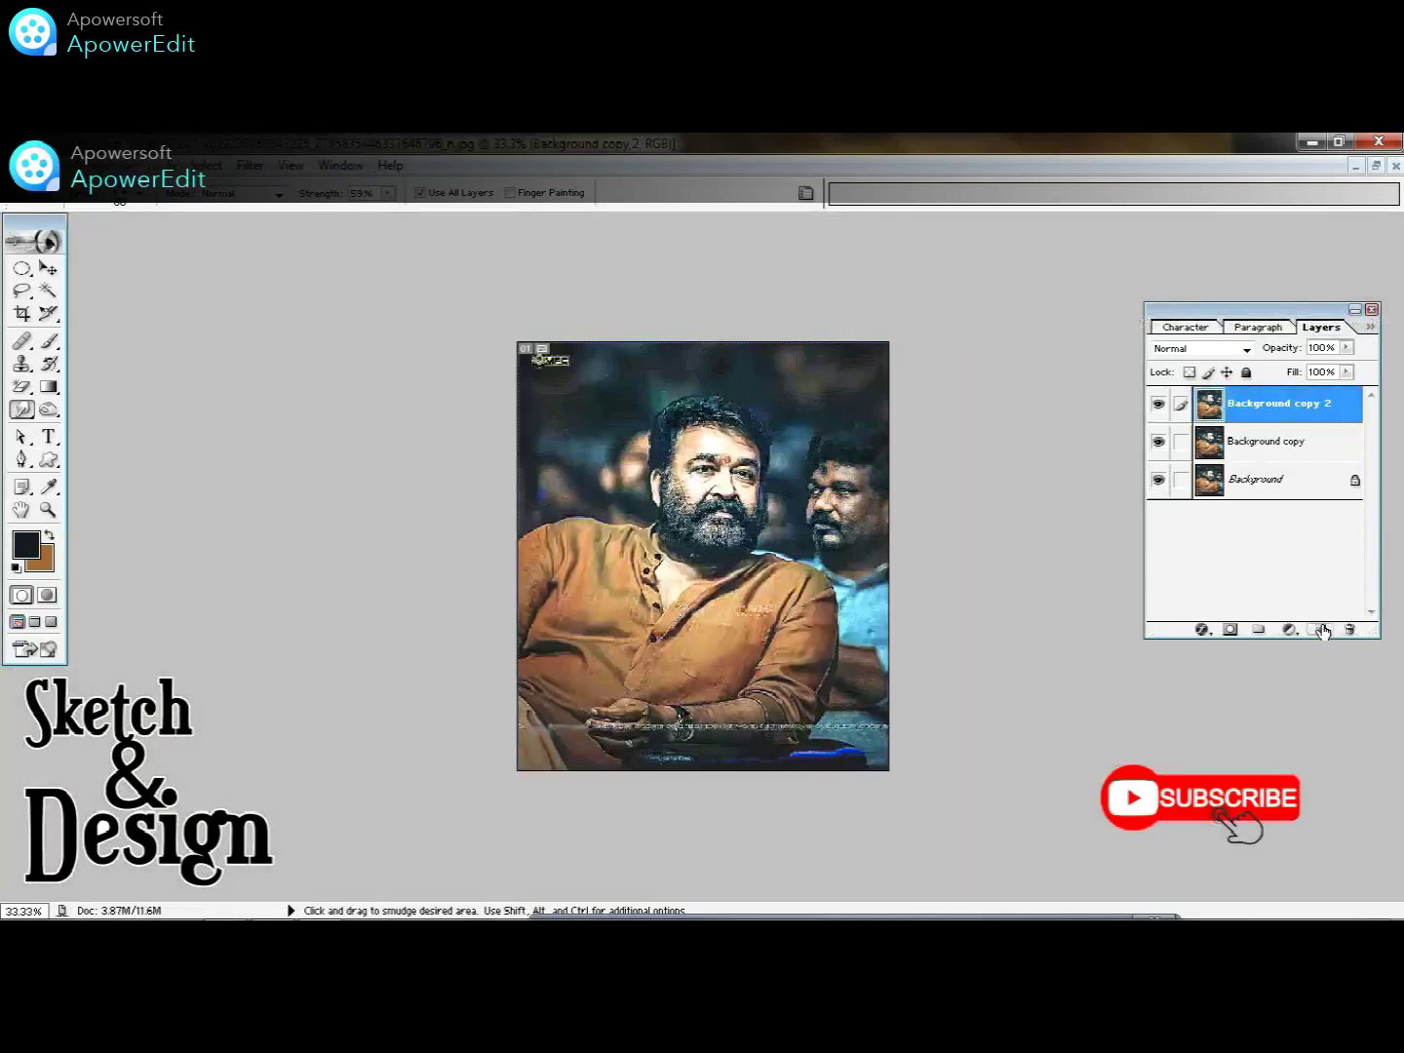
- At 300% with a 30 px Smudge brush, sweep the hair into long curved strands
key(ctrl+plus)
key(ctrl+plus)
key(ctrl+plus)
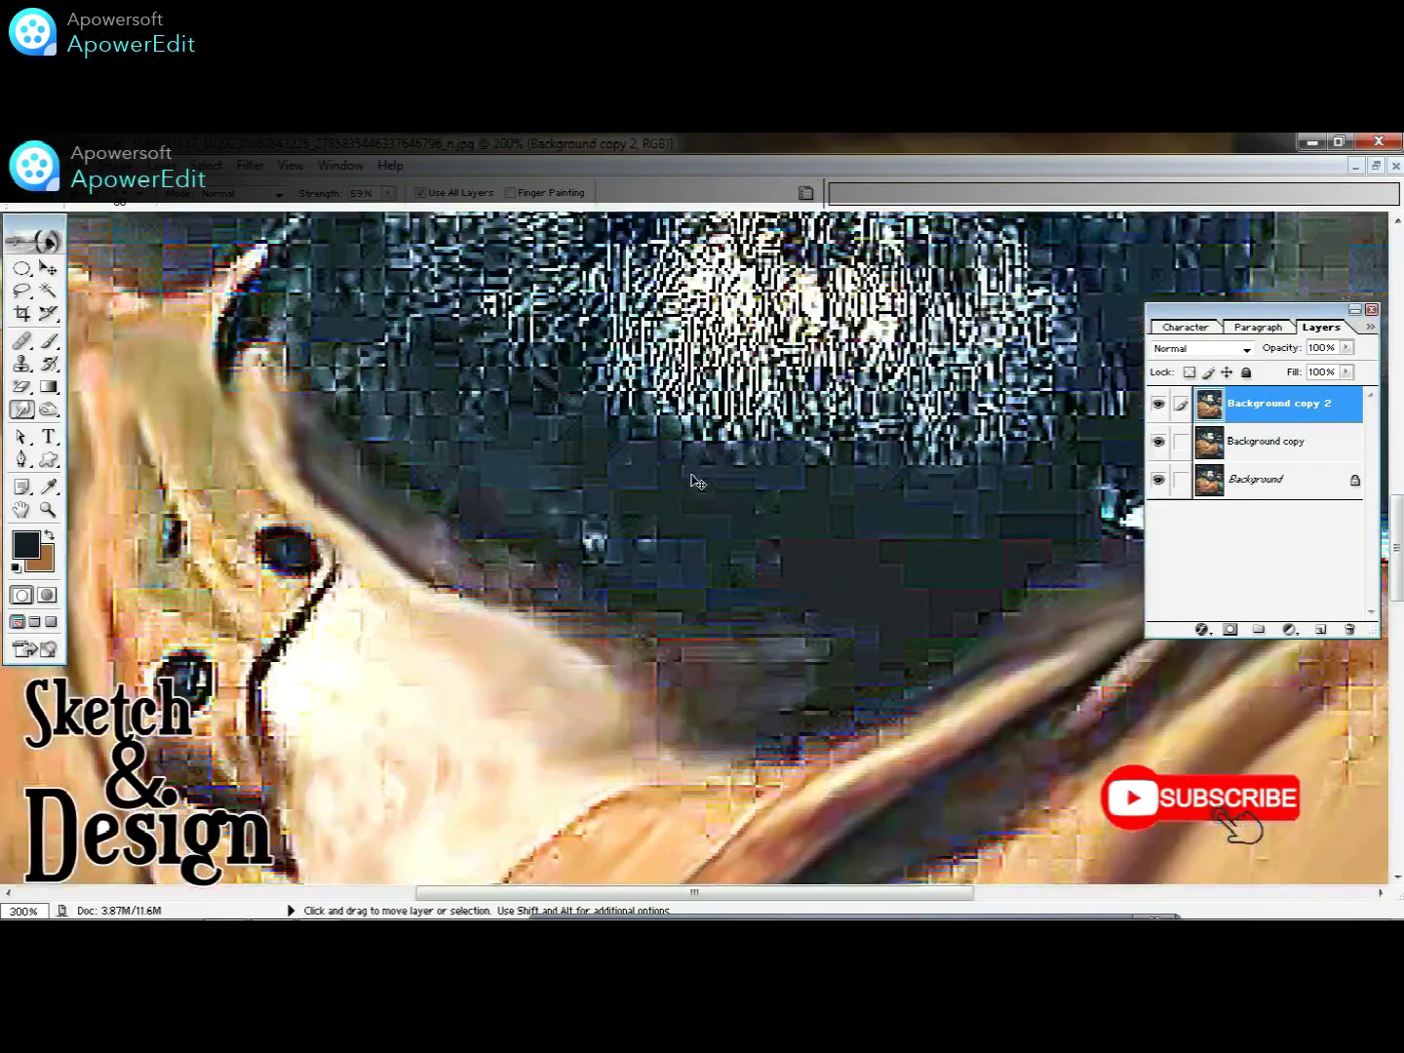
drag(445, 298, 521, 590)
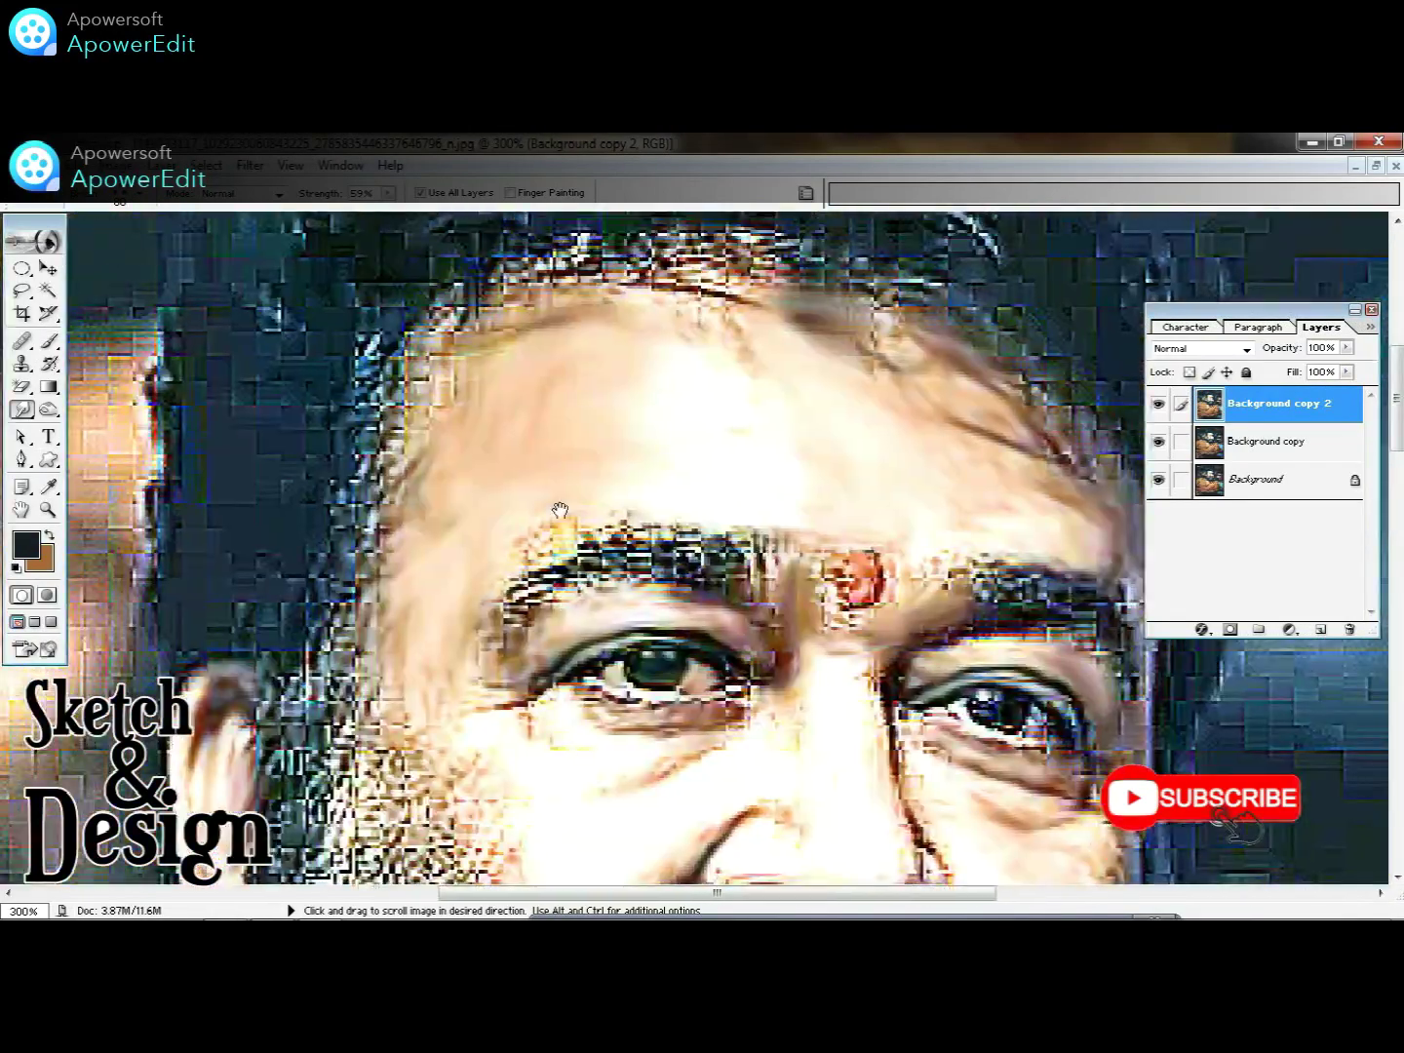
key(bracketleft)
key(bracketleft)
key(bracketleft)
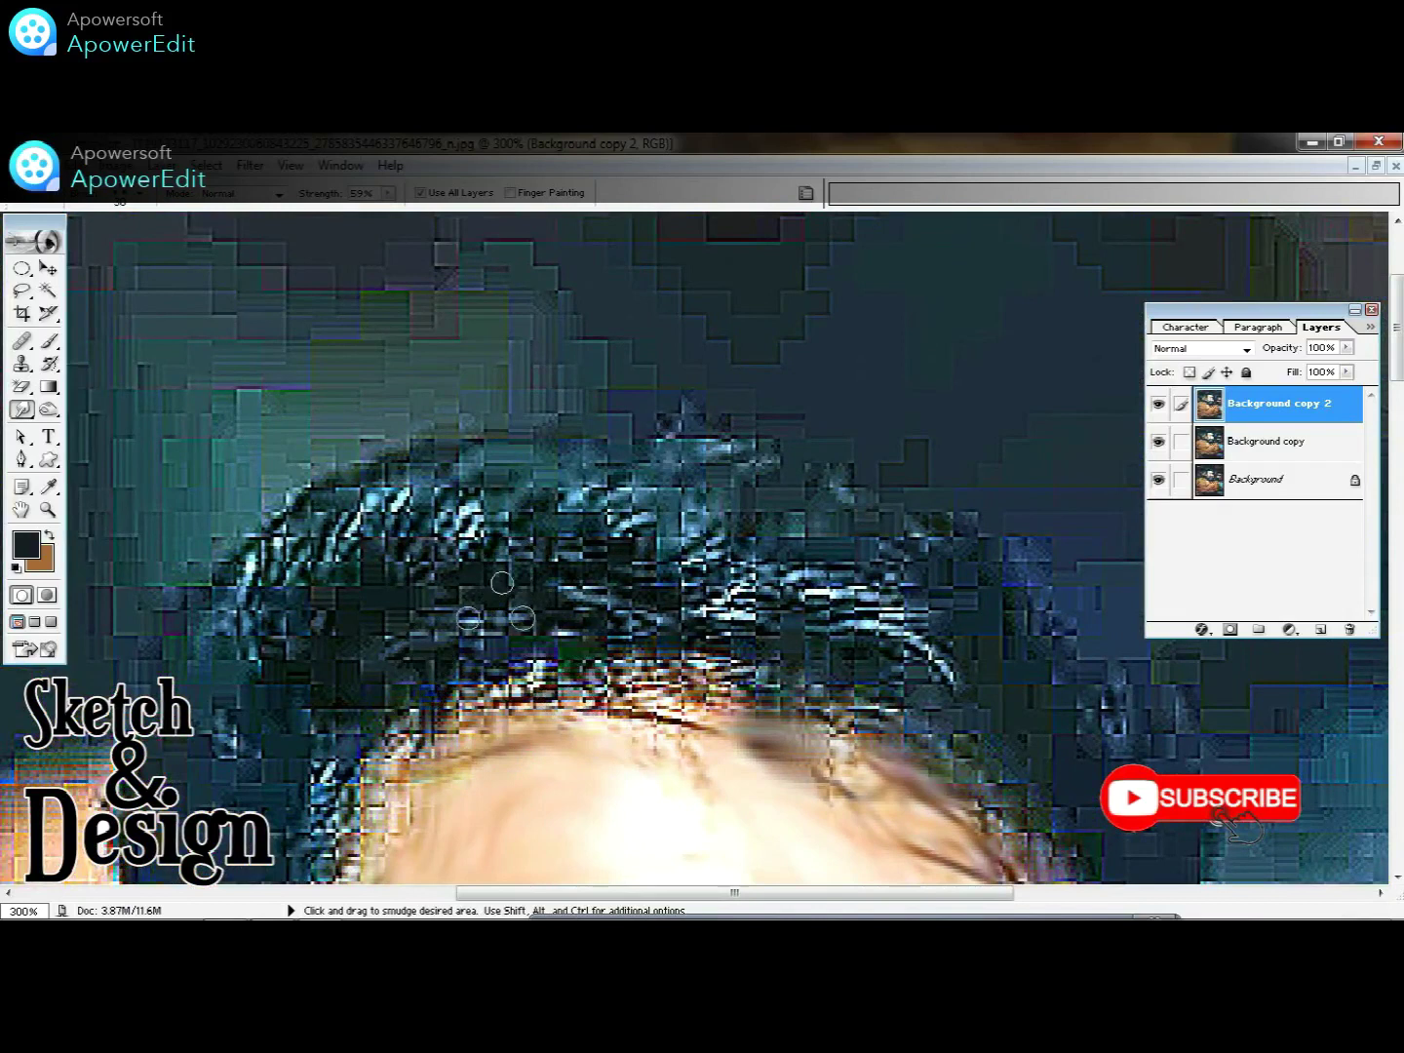
mouse_move(490, 634)
mouse_down()
mouse_move(696, 588)
mouse_move(966, 698)
mouse_up()
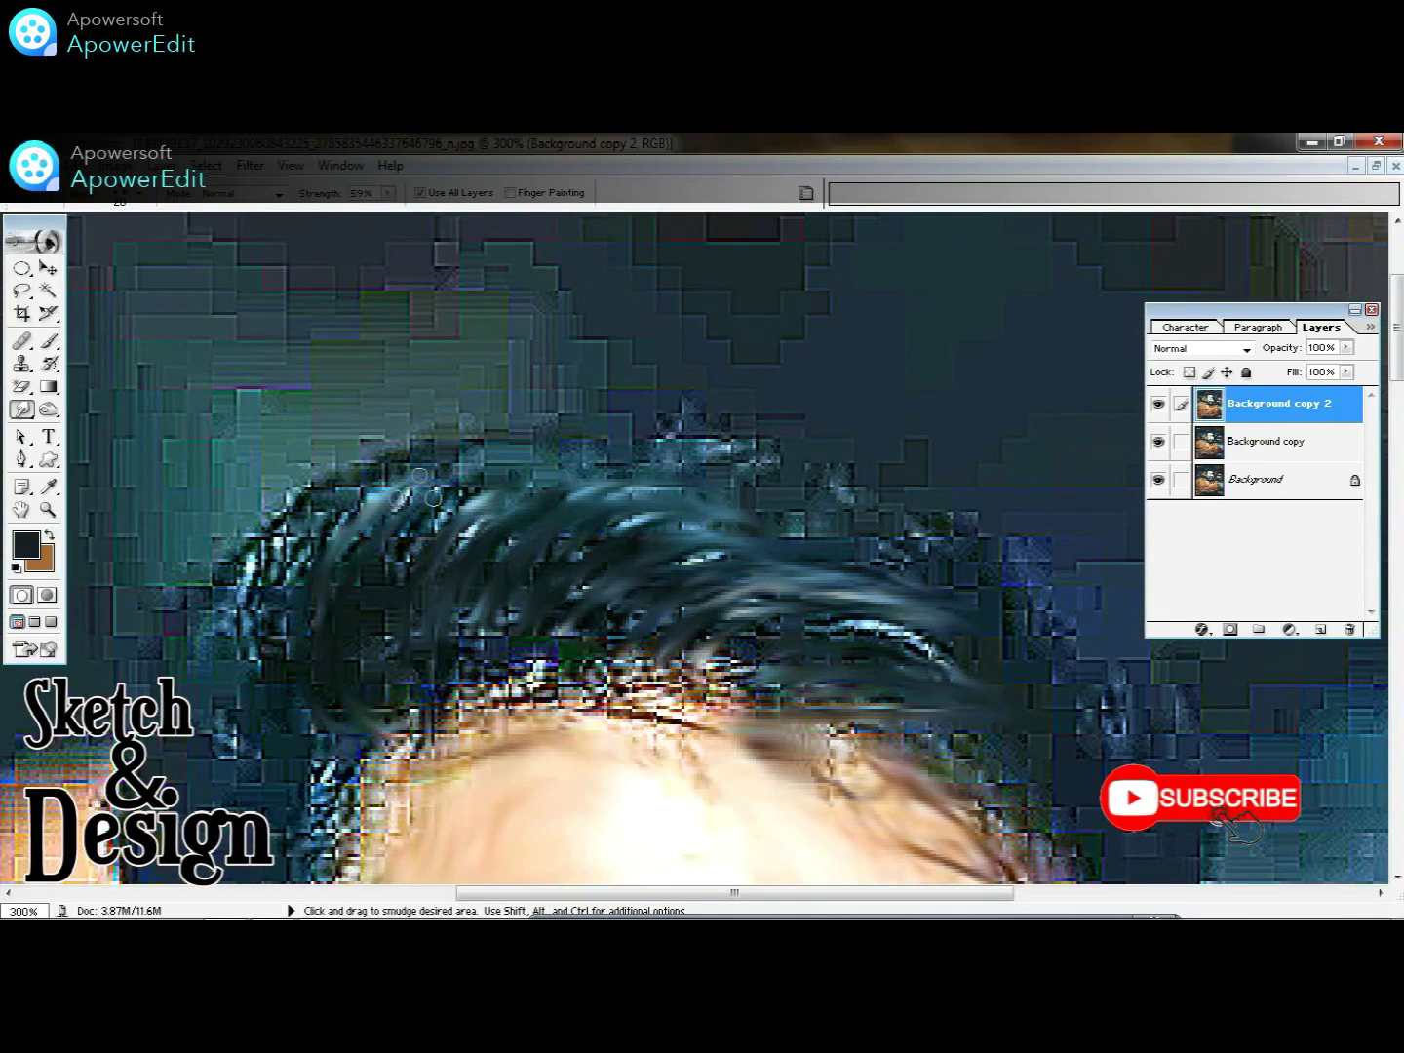
drag(264, 633, 501, 541)
drag(234, 634, 429, 443)
scroll(432, 443, down, 3)
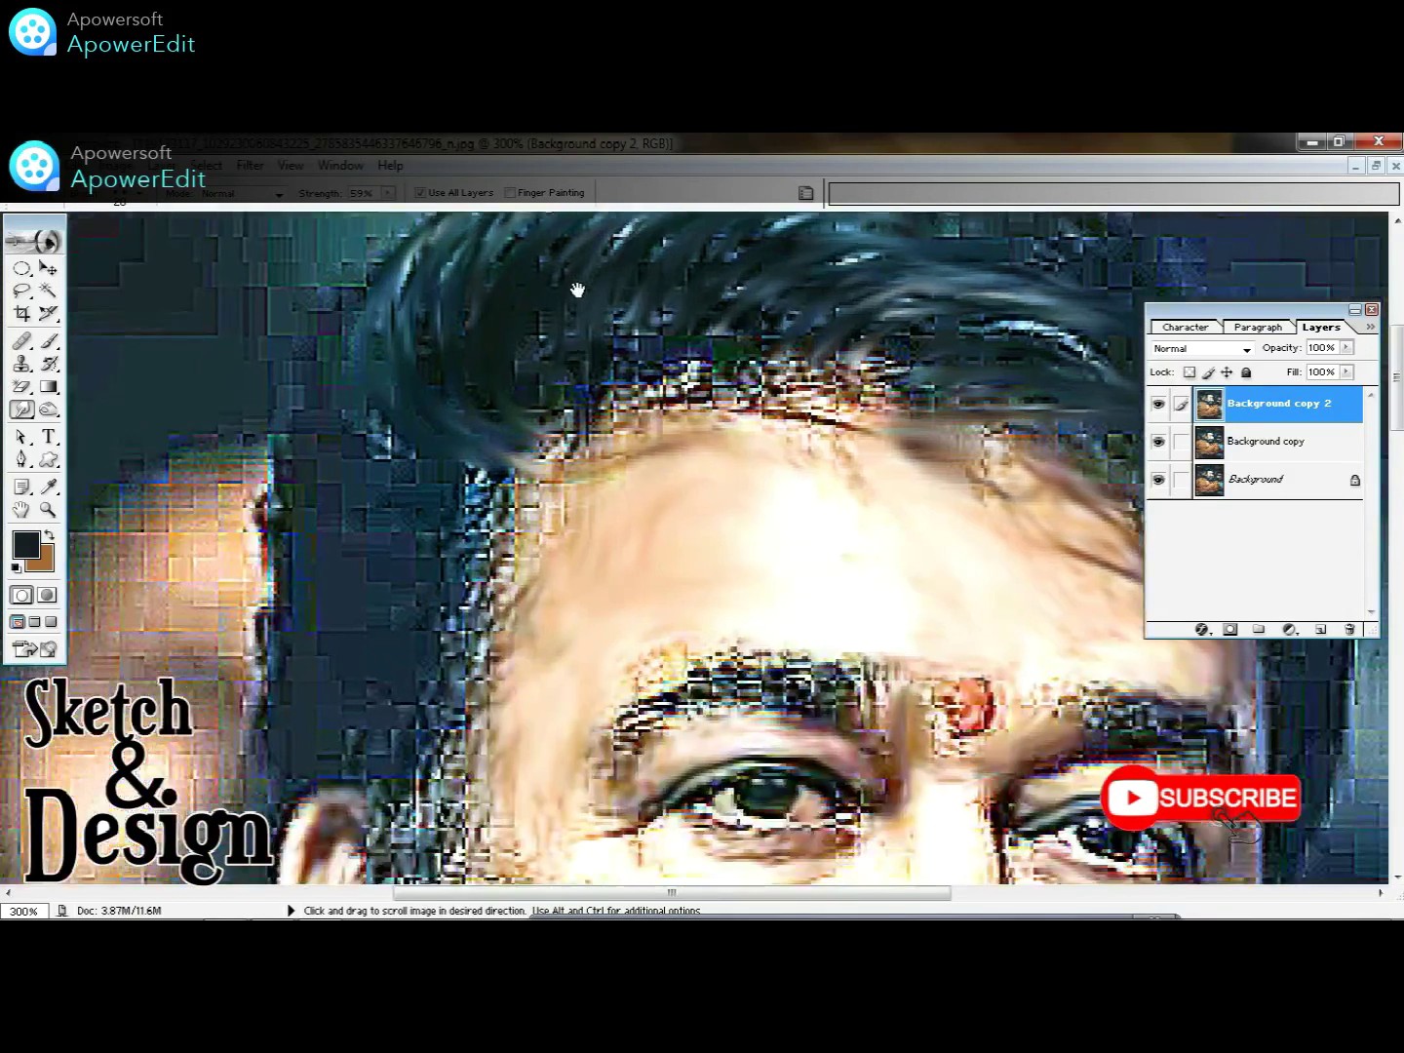
drag(451, 540, 308, 631)
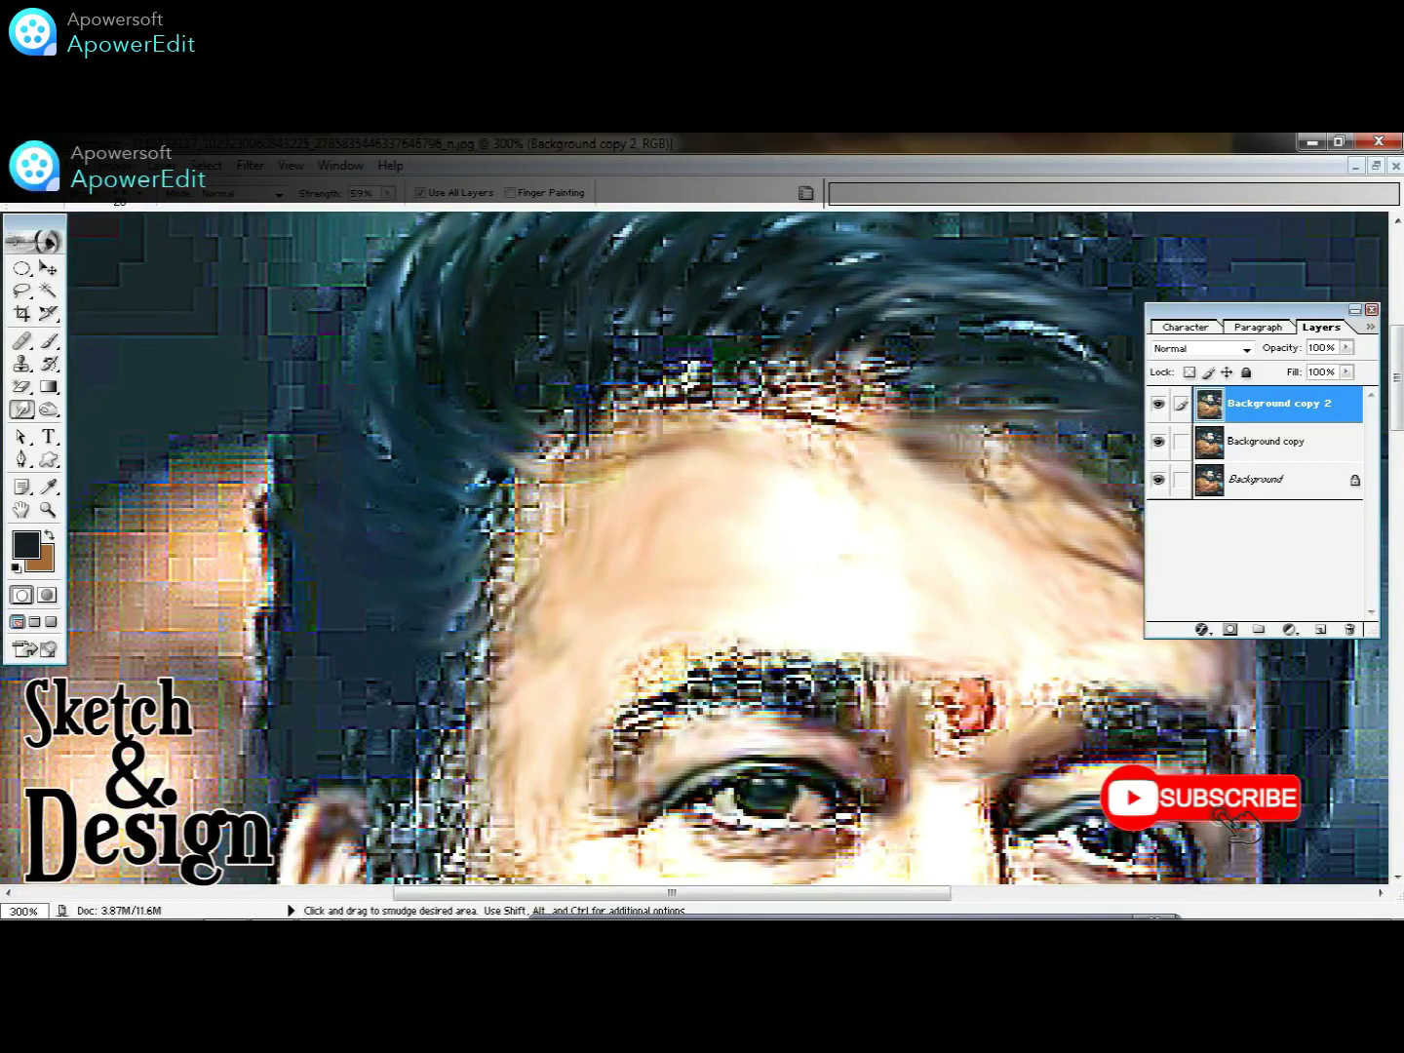
drag(424, 690, 286, 724)
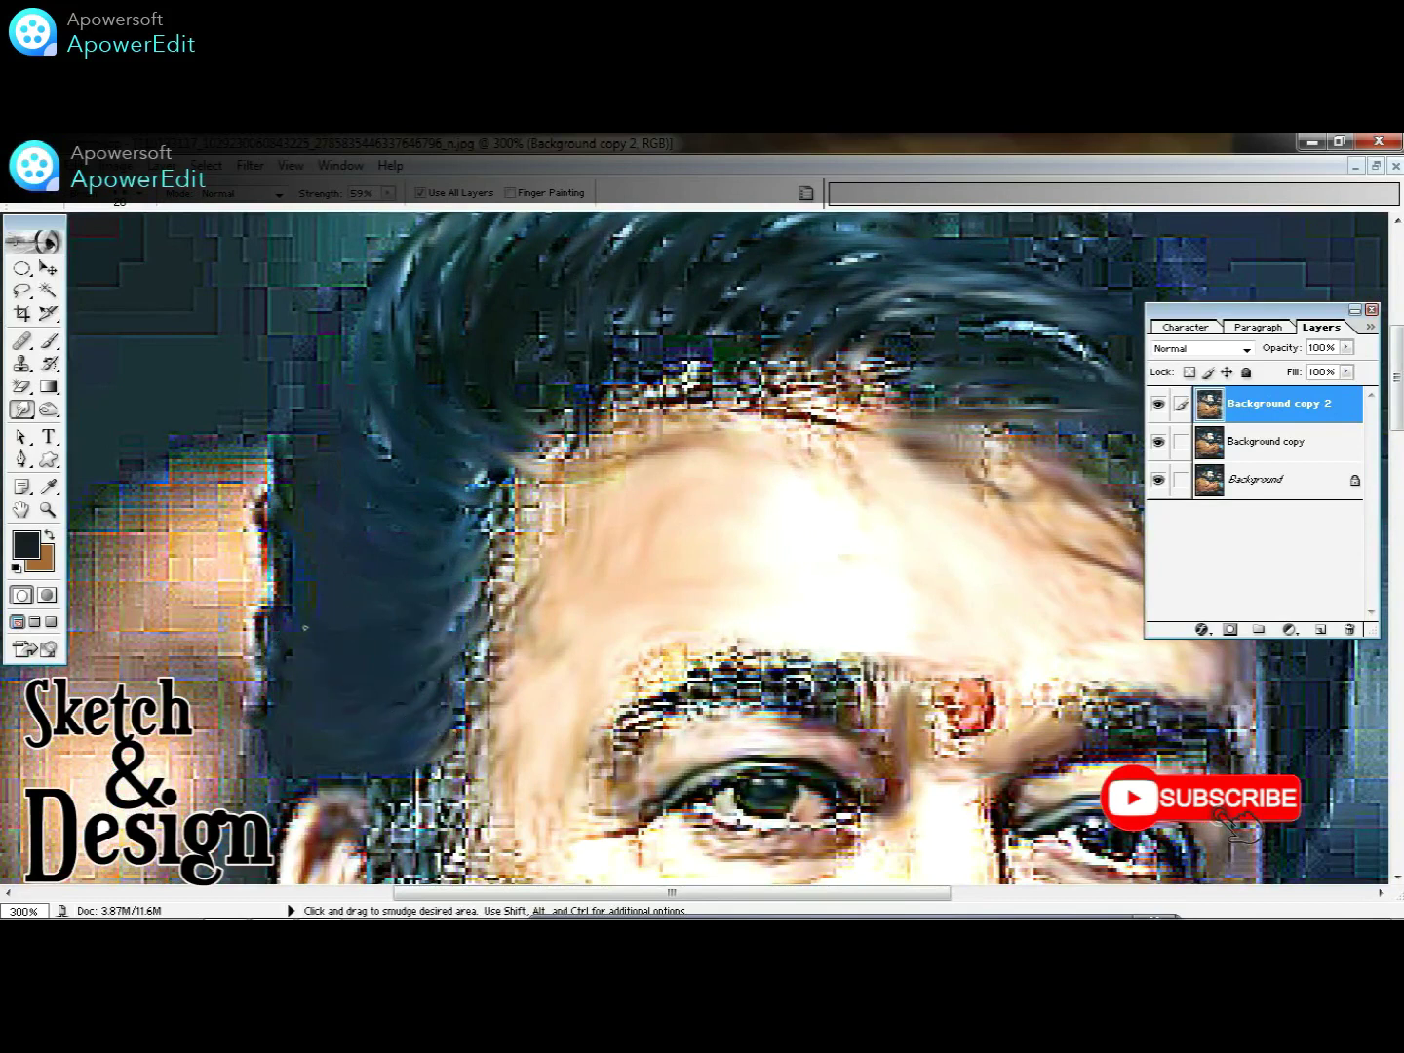
- Pull the beard and hair strands downward, including the right side of the beard
scroll(305, 628, down, 3)
drag(459, 454, 466, 595)
drag(459, 513, 466, 681)
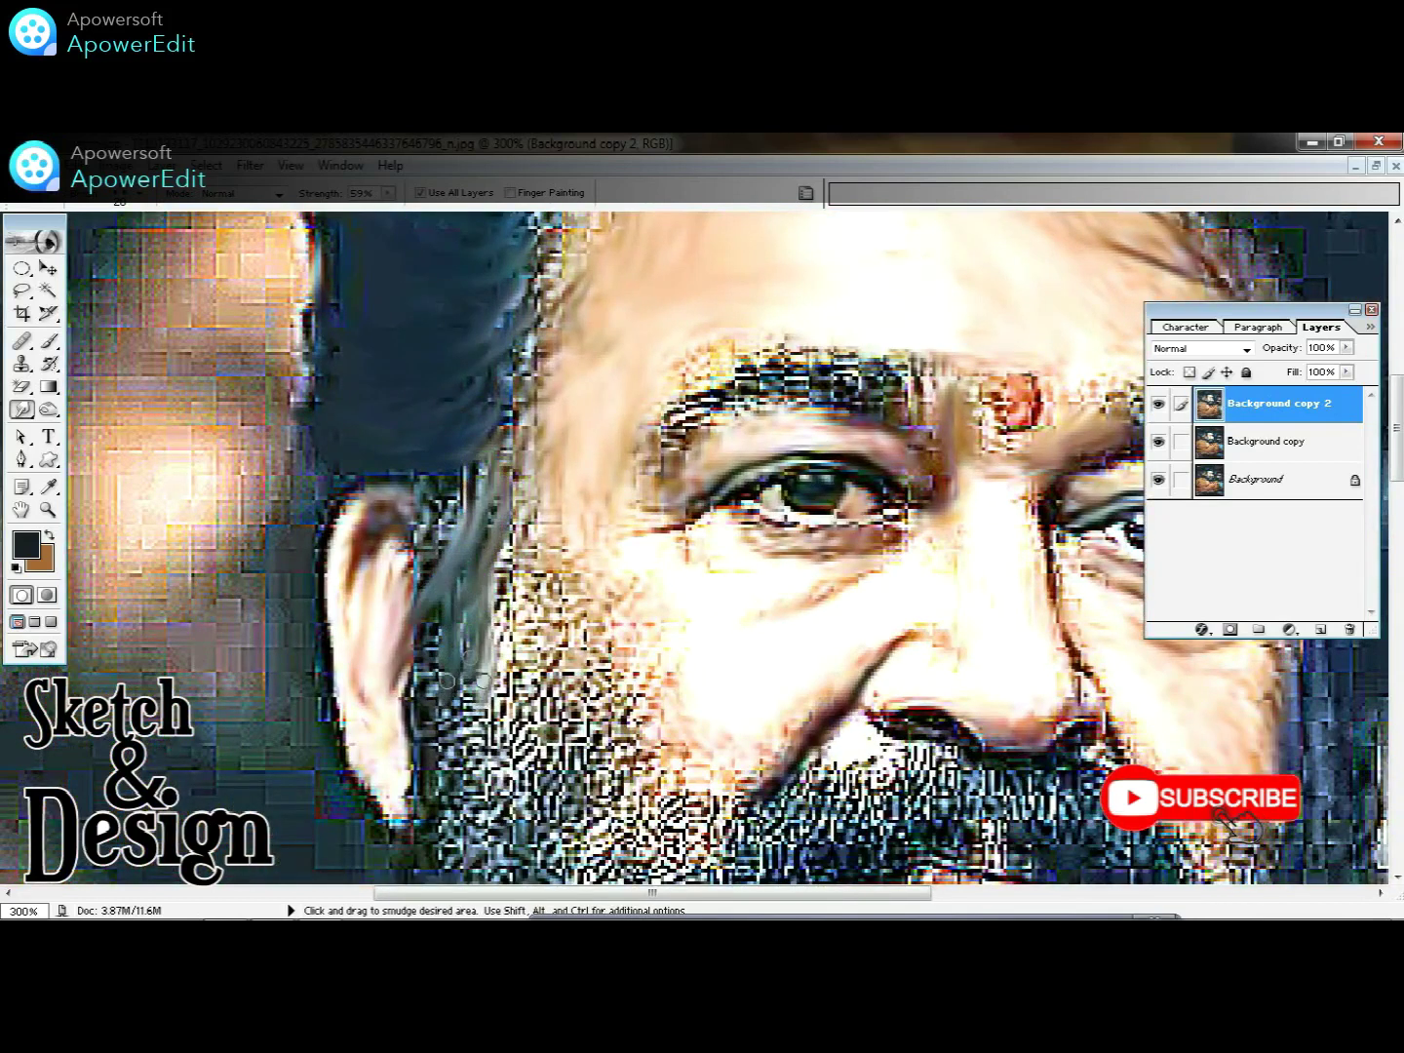
scroll(464, 679, down, 3)
drag(504, 419, 459, 590)
mouse_move(479, 497)
mouse_down()
mouse_move(449, 654)
mouse_move(526, 790)
mouse_up()
mouse_move(546, 507)
mouse_down()
mouse_move(551, 688)
mouse_move(619, 721)
mouse_move(667, 664)
mouse_move(637, 594)
mouse_move(600, 673)
mouse_up()
scroll(600, 453, down, 3)
drag(580, 585, 546, 659)
drag(506, 580, 479, 658)
drag(448, 577, 419, 648)
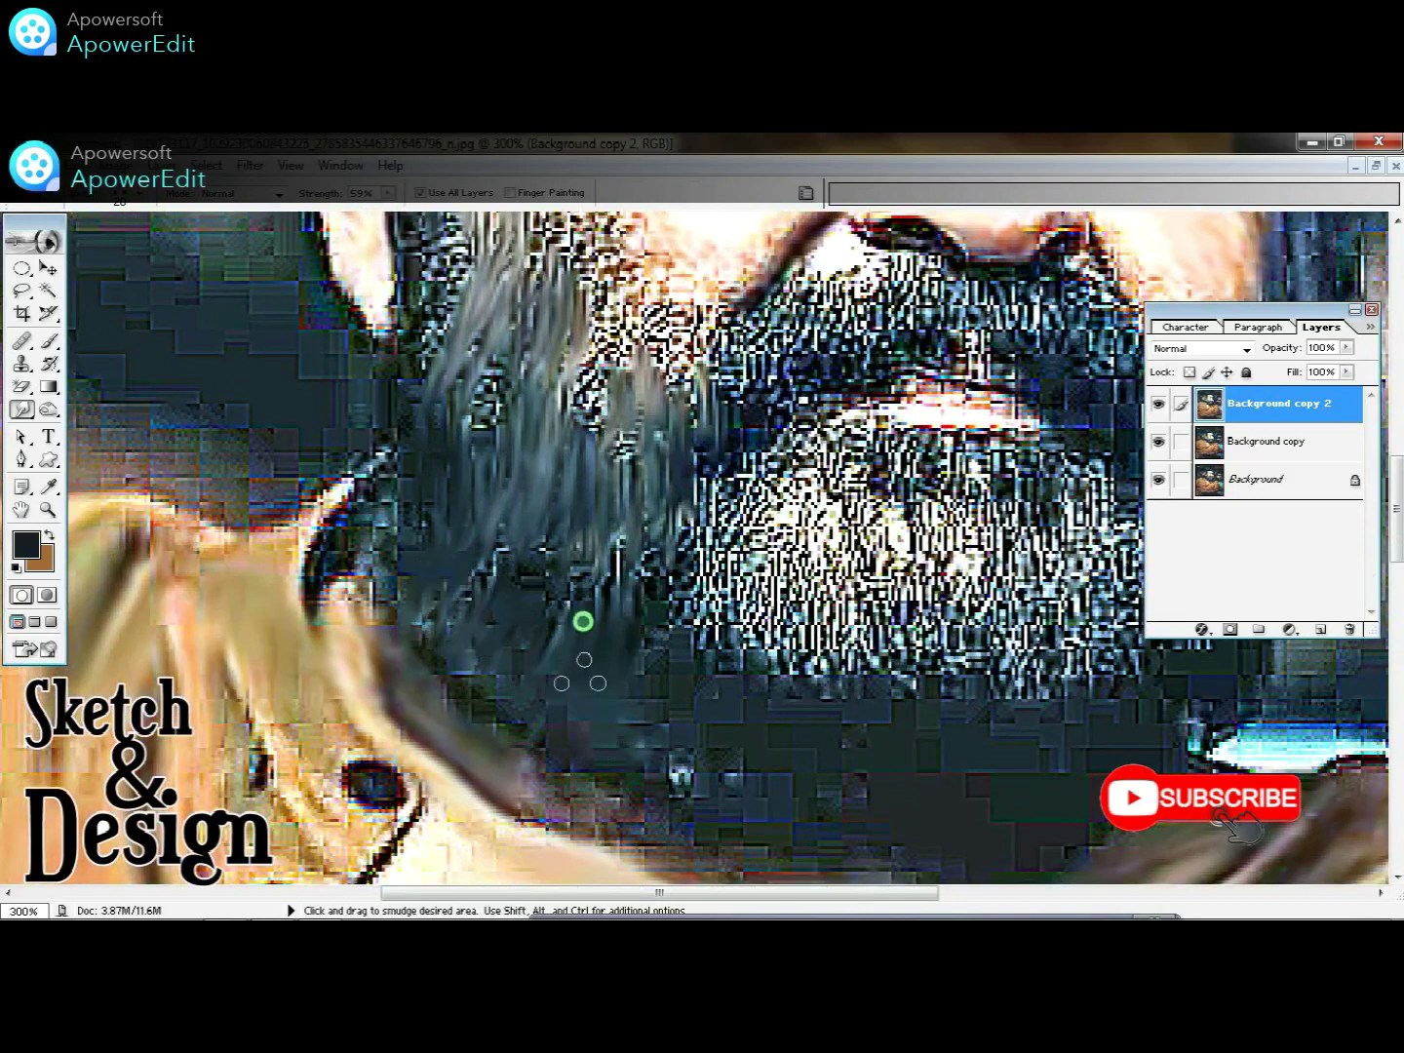
drag(672, 556, 692, 672)
drag(717, 574, 743, 721)
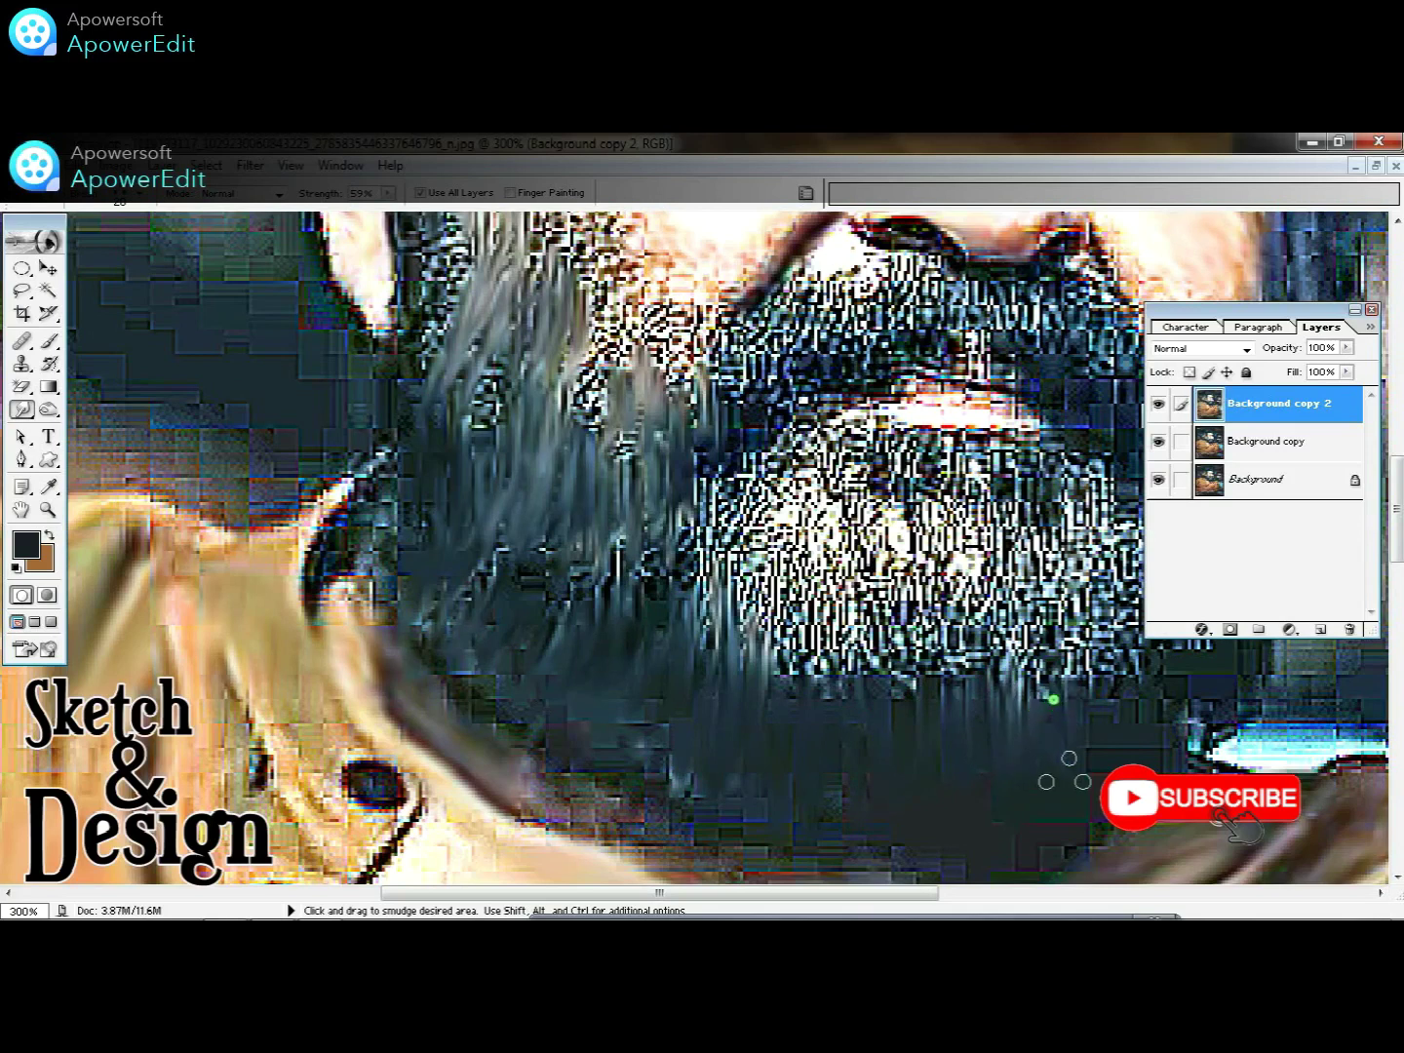
- Add more downward and diagonal streaks across the beard, including its left part
drag(1068, 768, 712, 672)
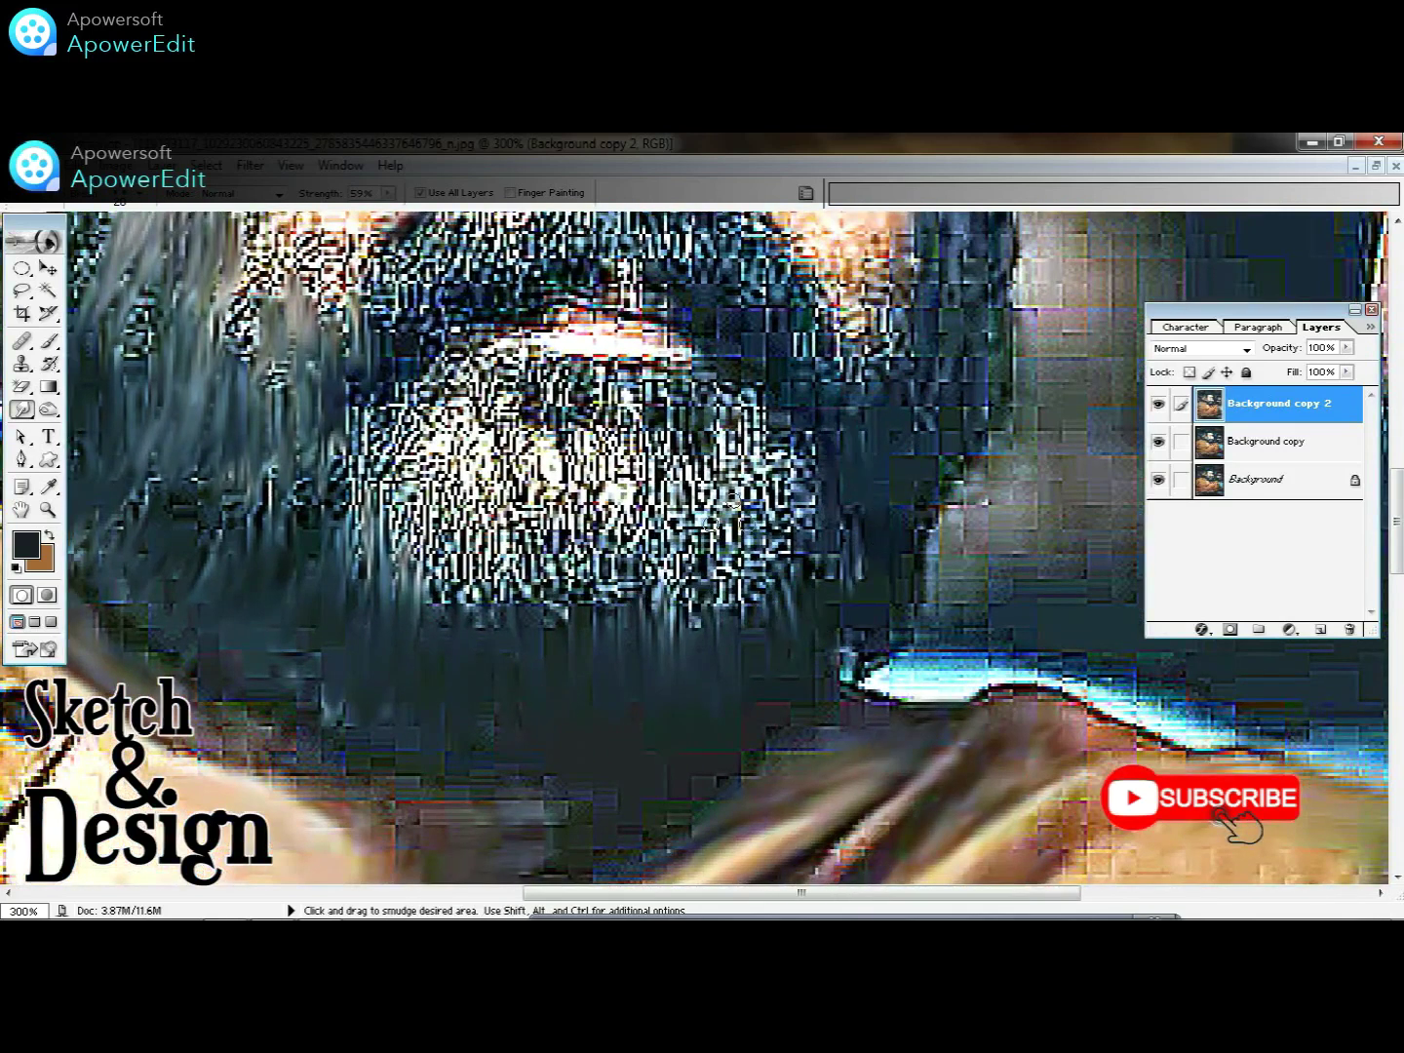
drag(731, 454, 722, 575)
drag(673, 463, 649, 590)
drag(609, 459, 595, 576)
drag(546, 439, 506, 580)
drag(468, 443, 439, 574)
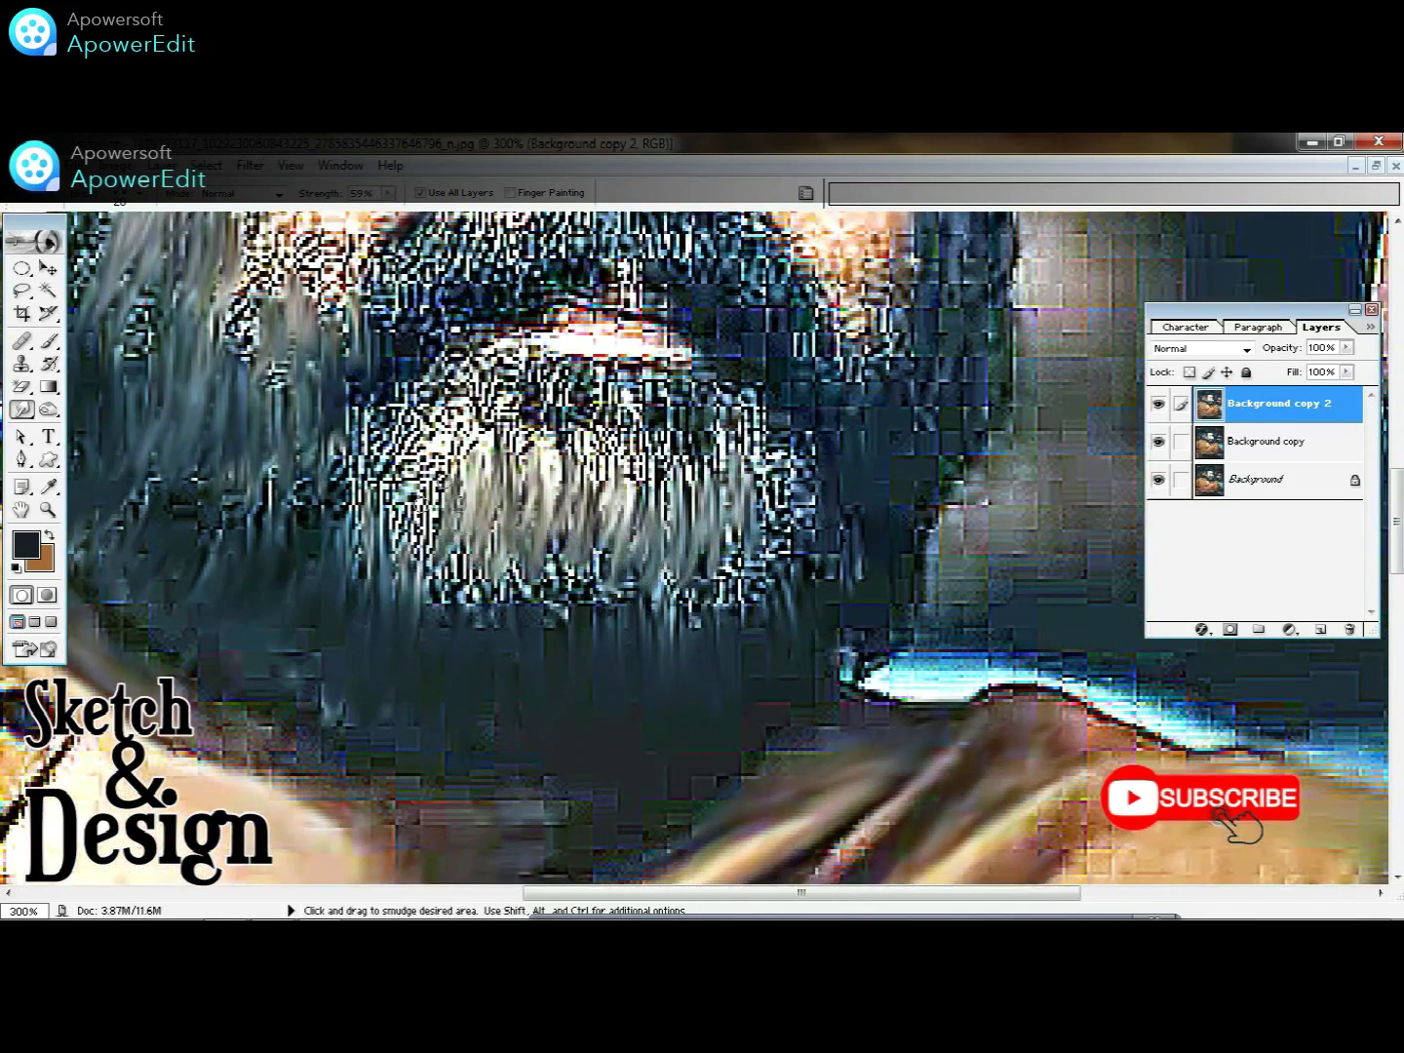
drag(439, 419, 419, 585)
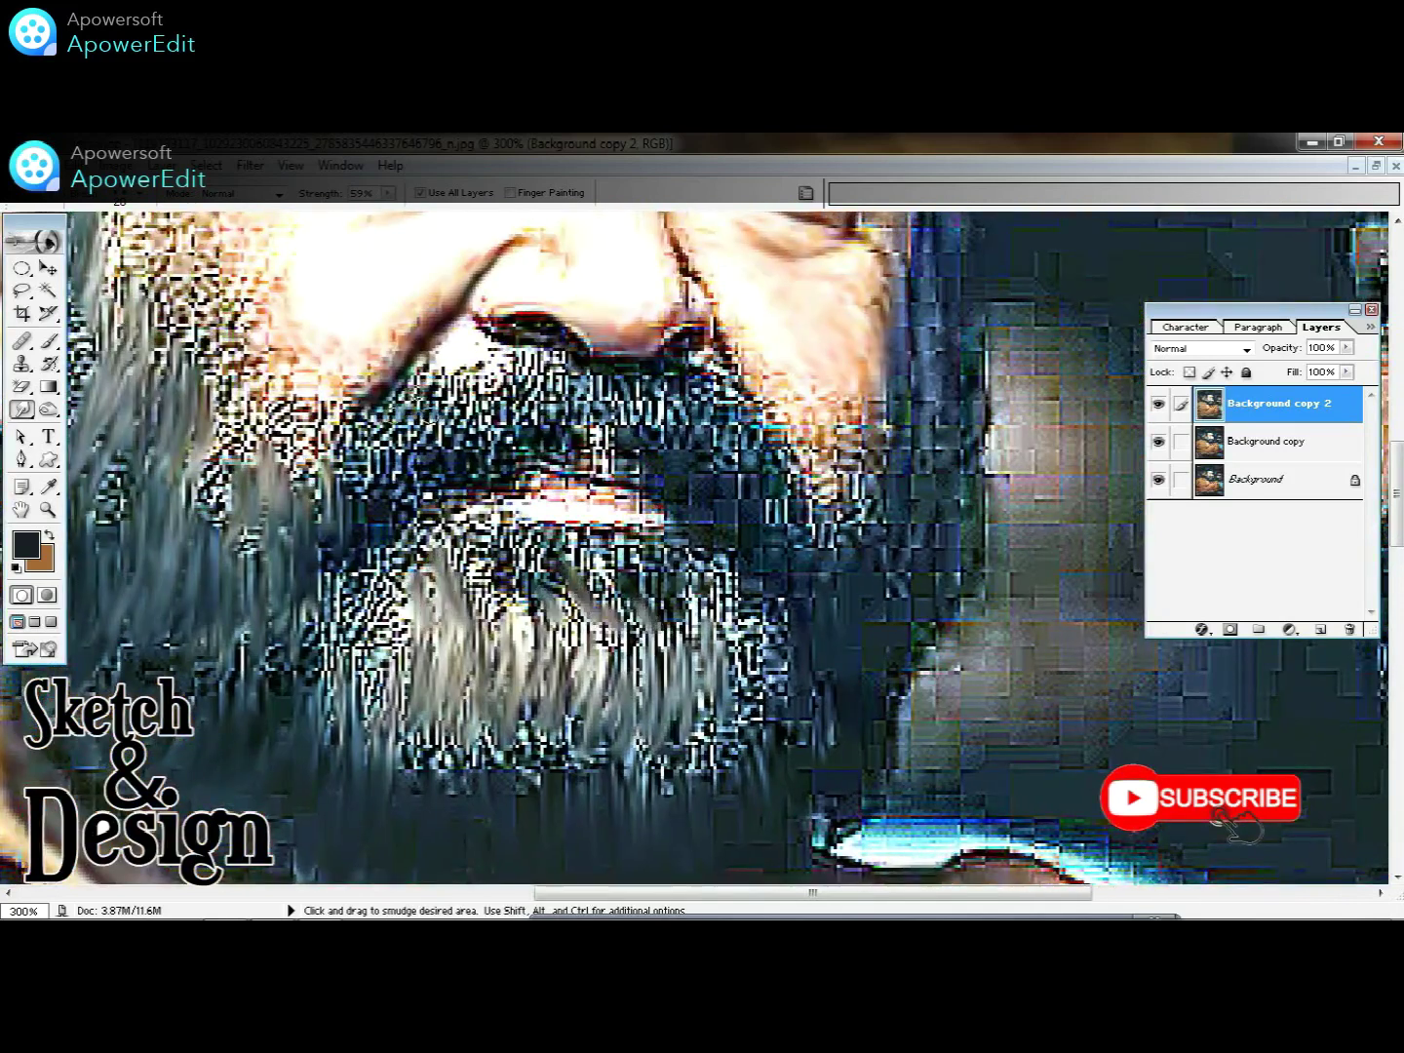
drag(429, 395, 405, 522)
mouse_move(507, 399)
mouse_down()
mouse_move(649, 419)
mouse_move(749, 470)
mouse_move(795, 535)
mouse_up()
- Smudge the hair beside the forehead downward and check the whole portrait
scroll(892, 487, up, 3)
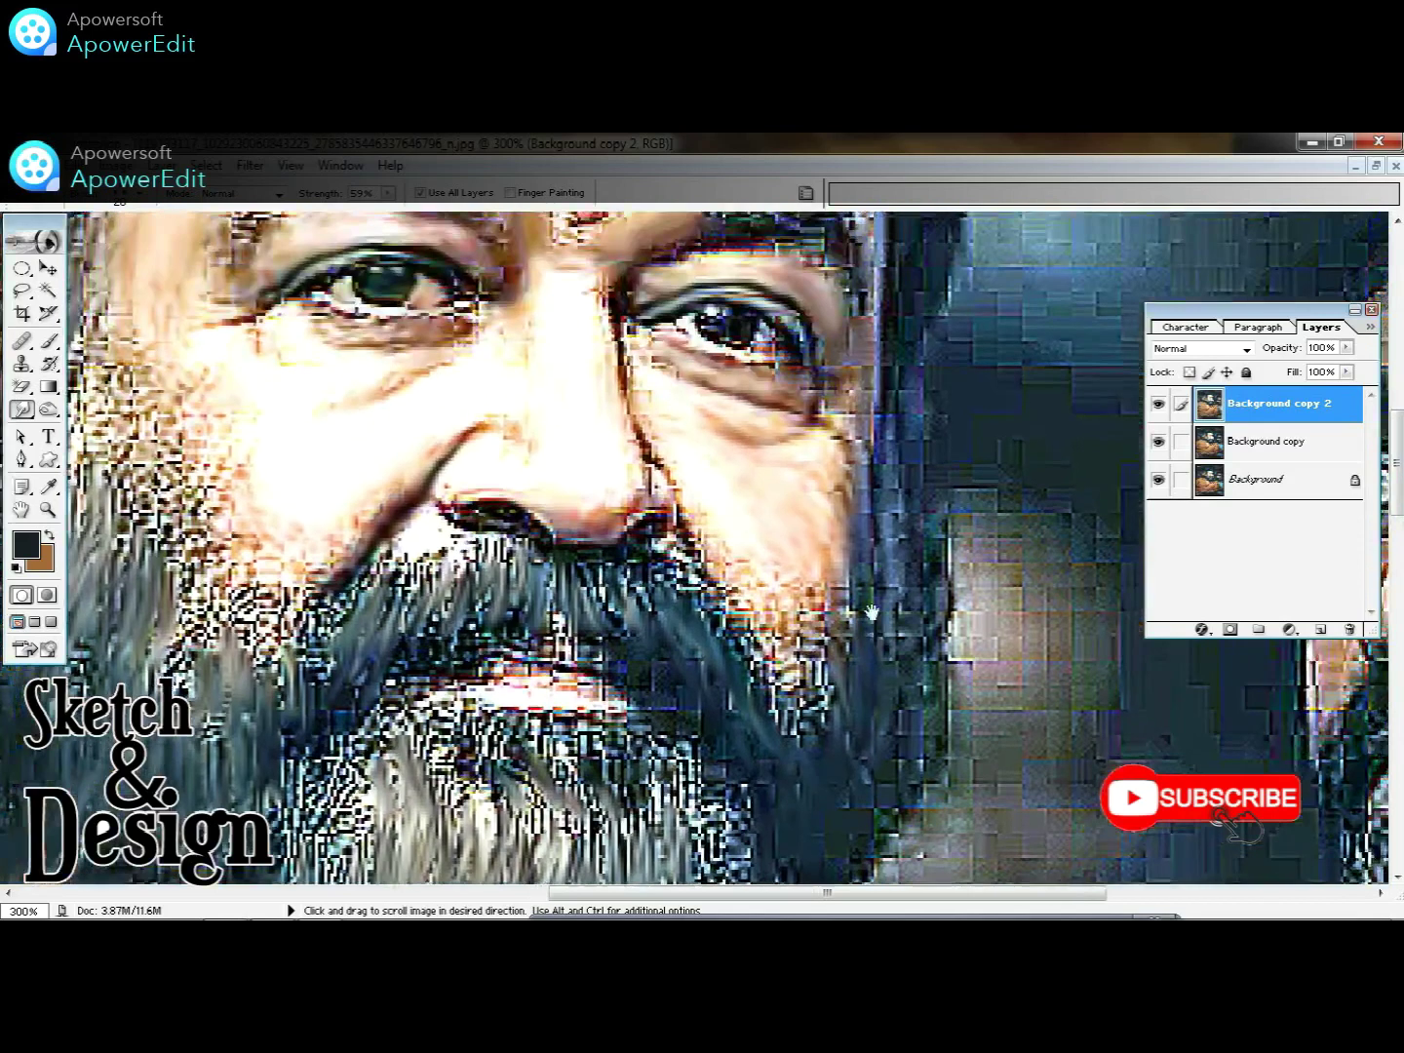
drag(893, 546, 832, 842)
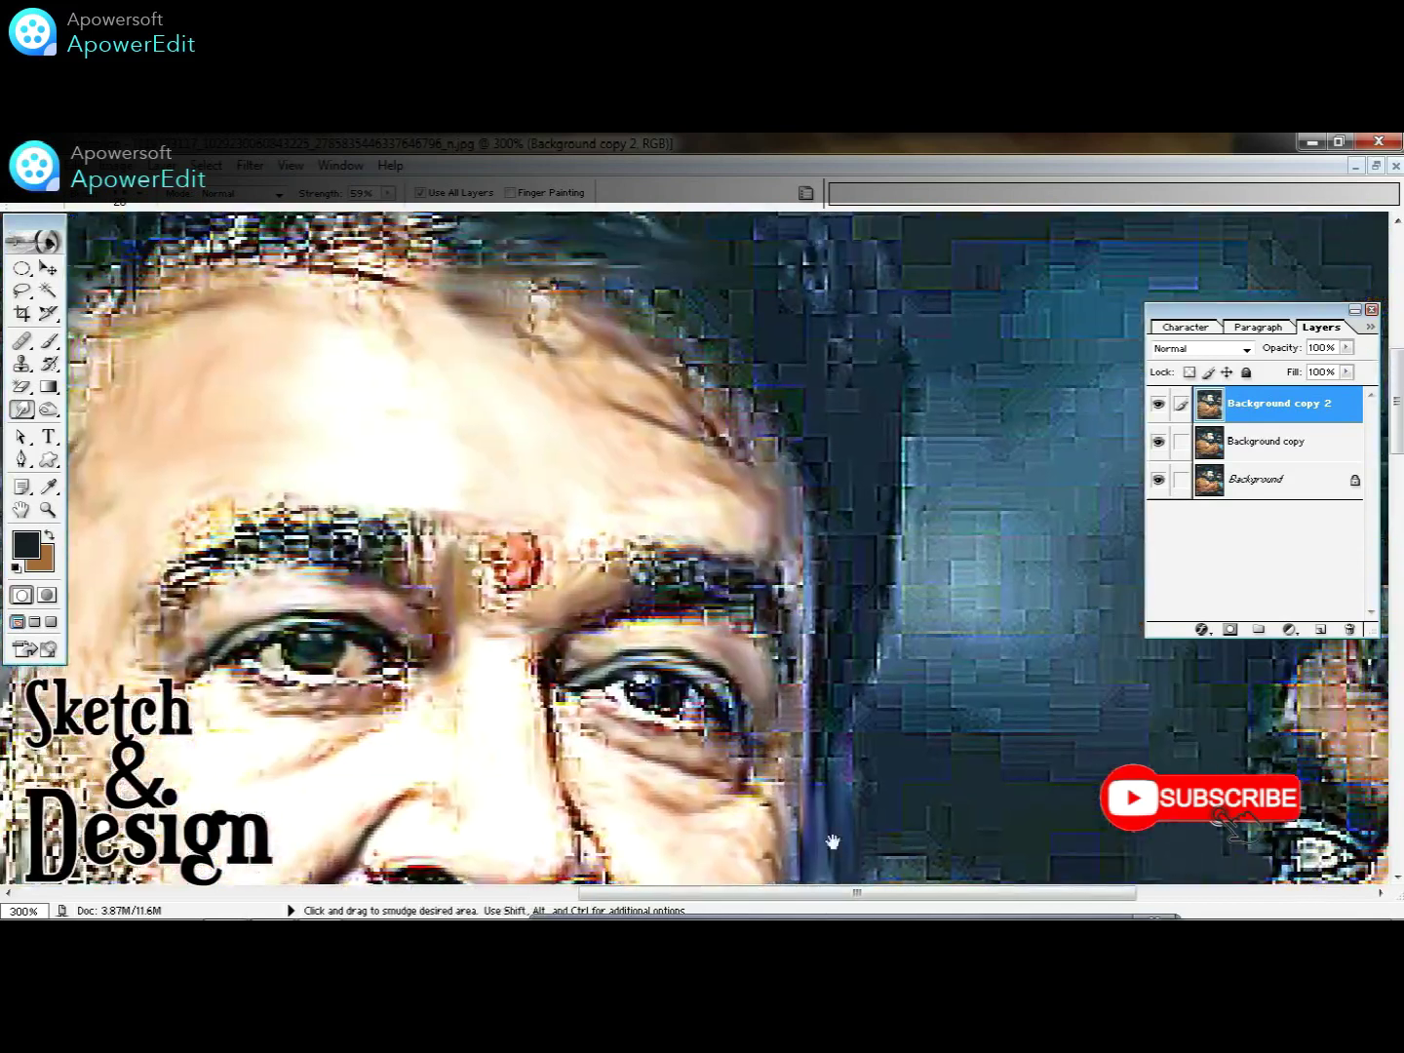
scroll(858, 528, up, 3)
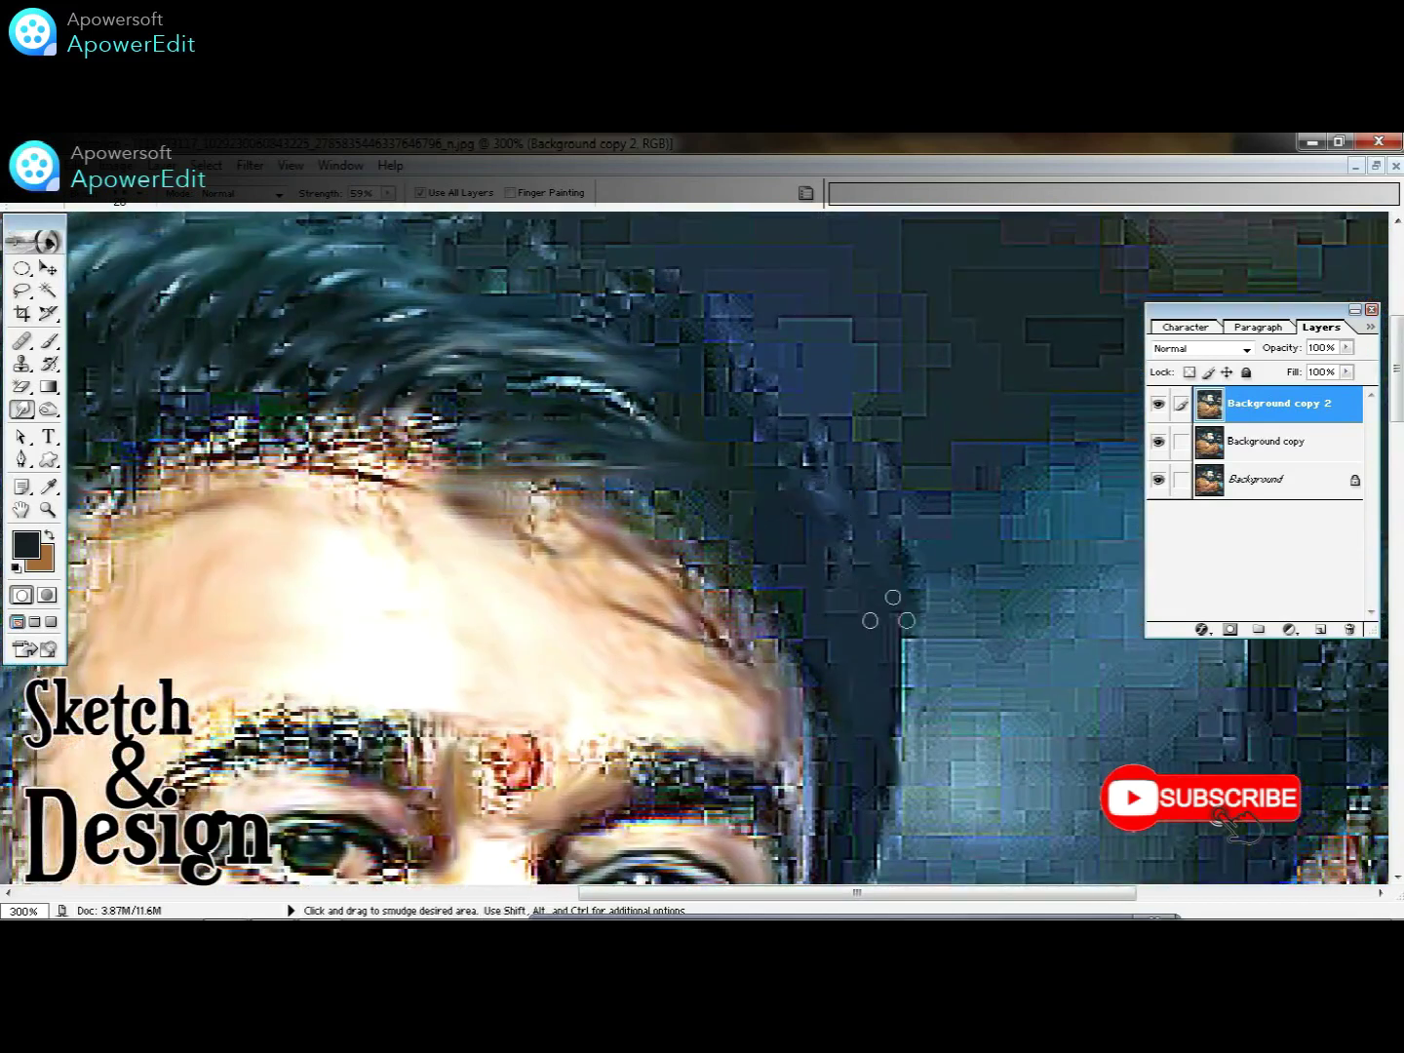
drag(888, 645, 892, 791)
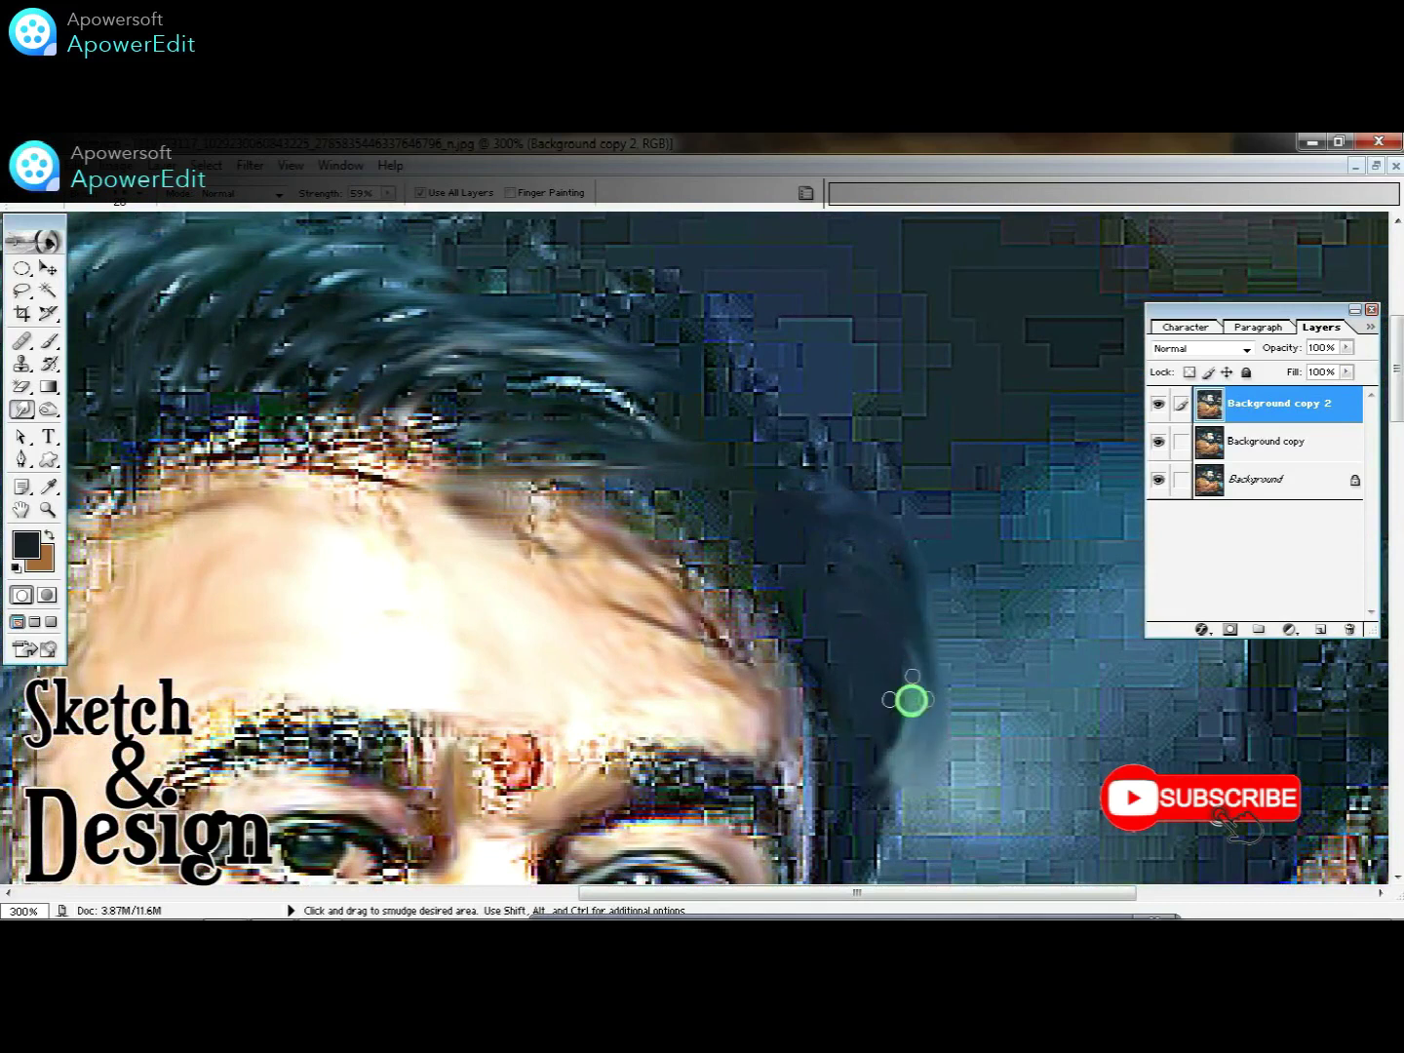
drag(911, 698, 897, 590)
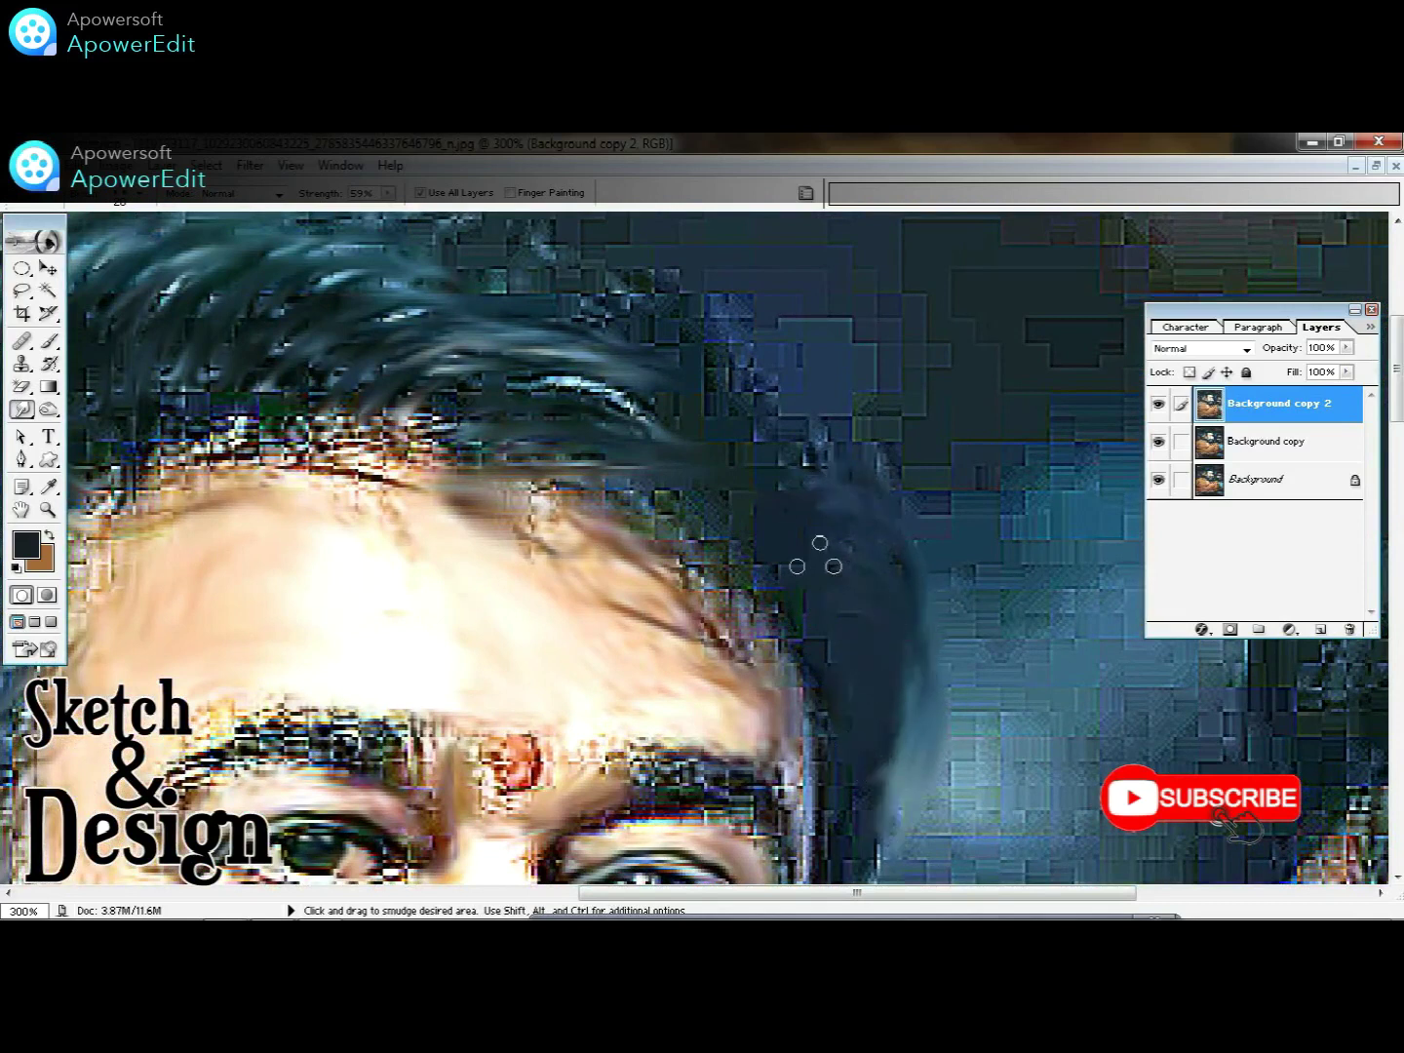
key(ctrl+0)
key(ctrl+plus)
key(ctrl+plus)
key(ctrl+plus)
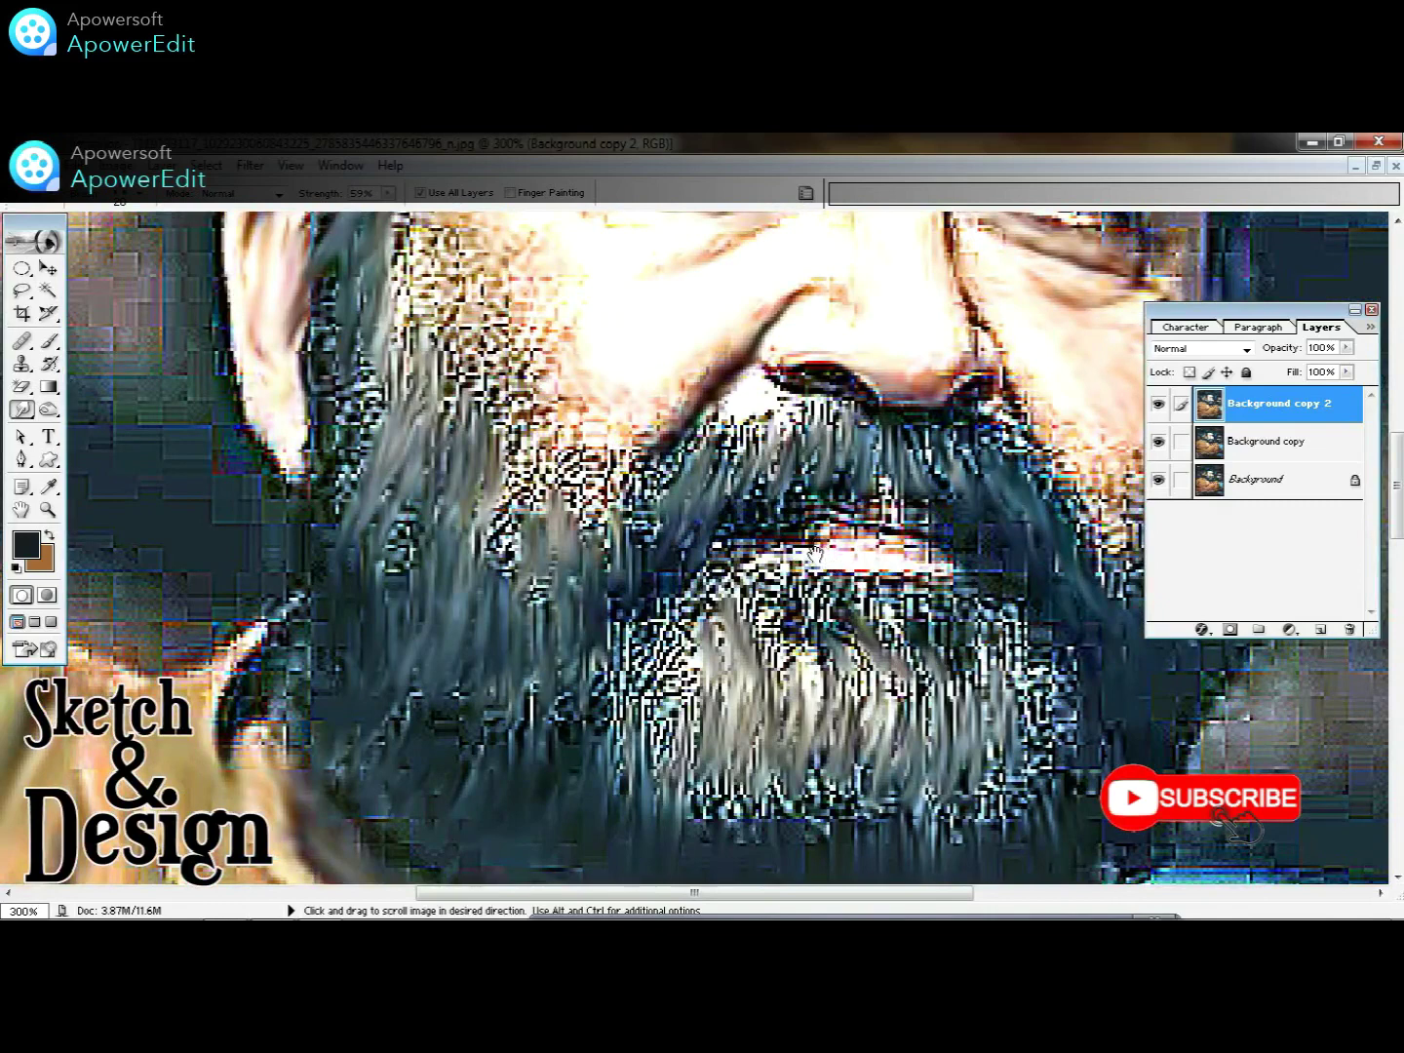
- Smudge the beard hair downward near the ear and eye, then preview the portrait
drag(816, 555, 1064, 750)
mouse_move(741, 554)
mouse_down()
mouse_move(839, 715)
mouse_move(282, 649)
mouse_up()
scroll(837, 717, up, 1)
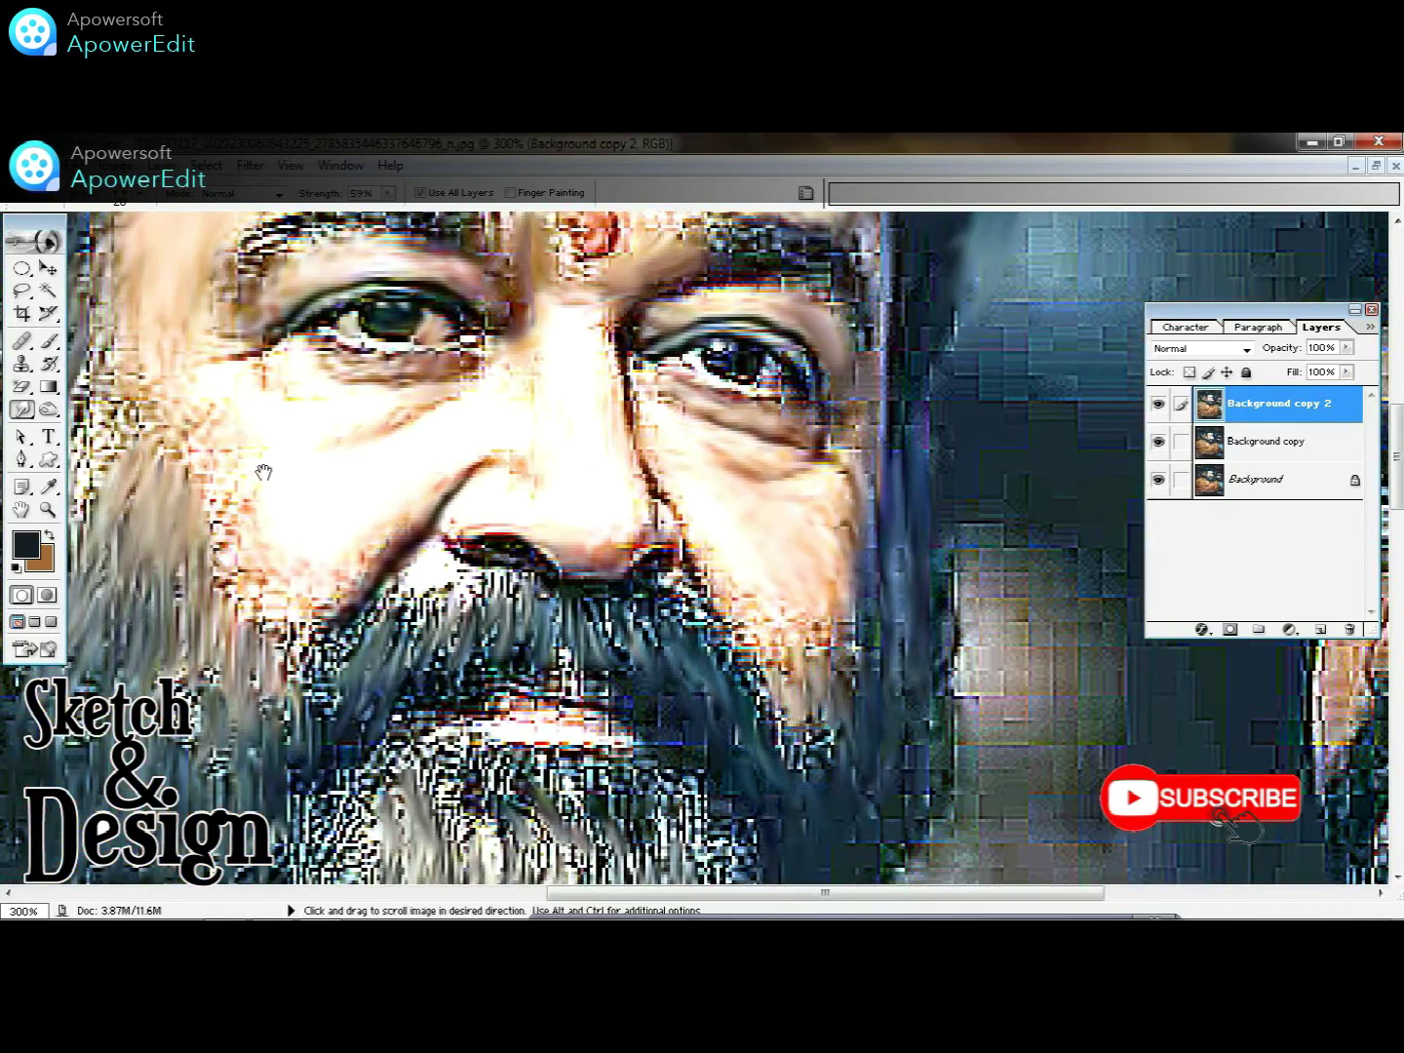
drag(263, 472, 371, 872)
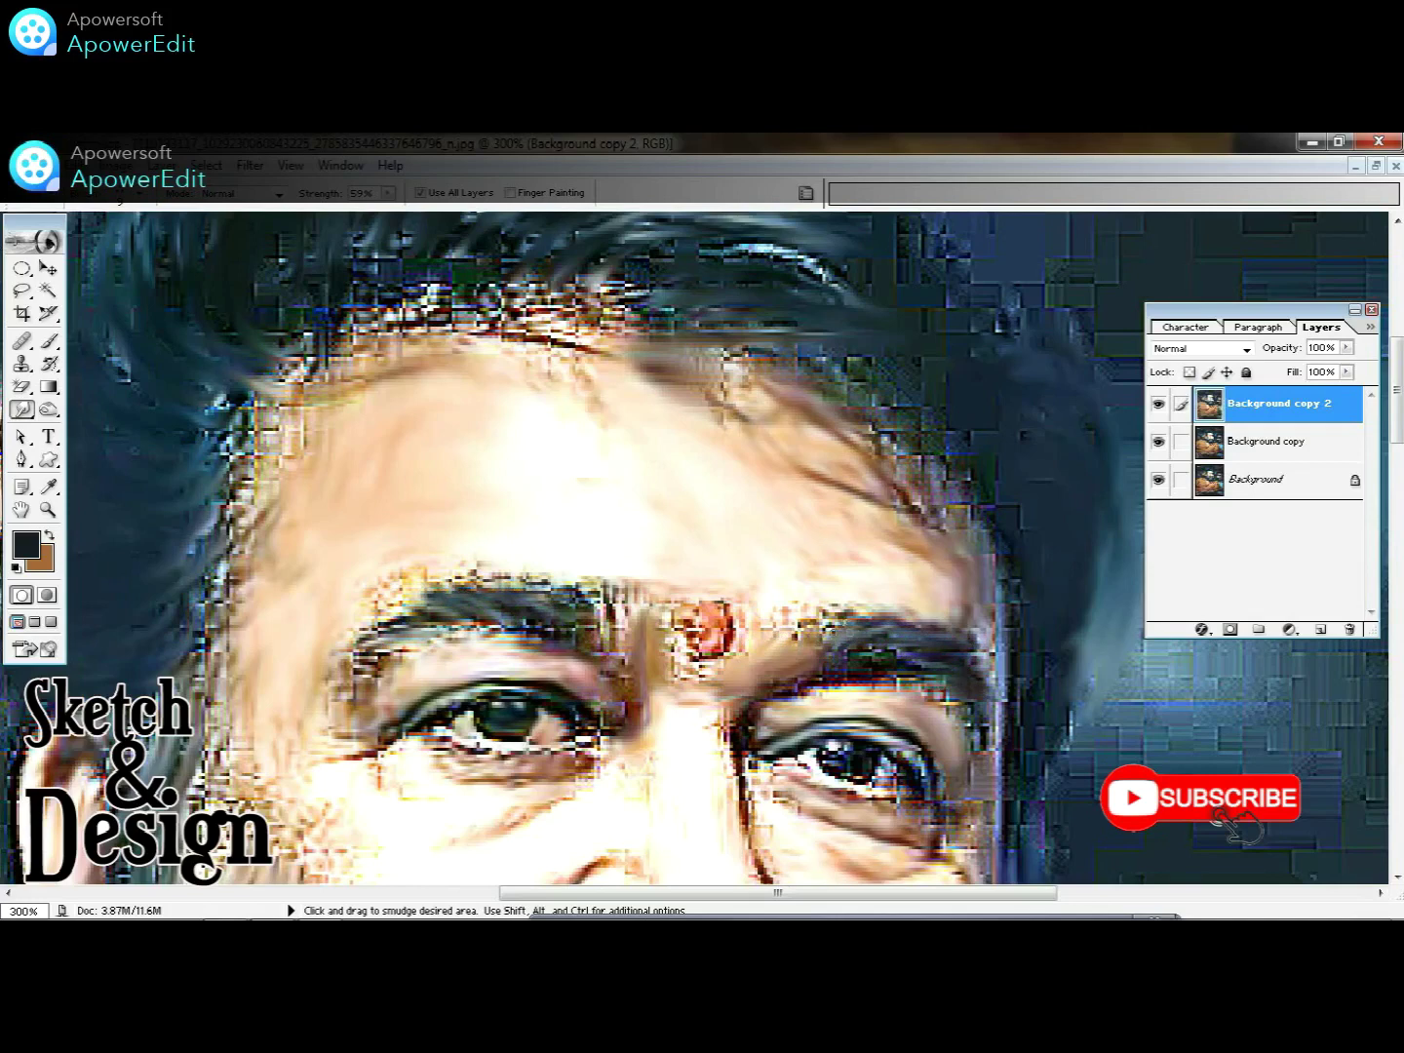
key(ctrl+0)
ctrl+click(847, 634)
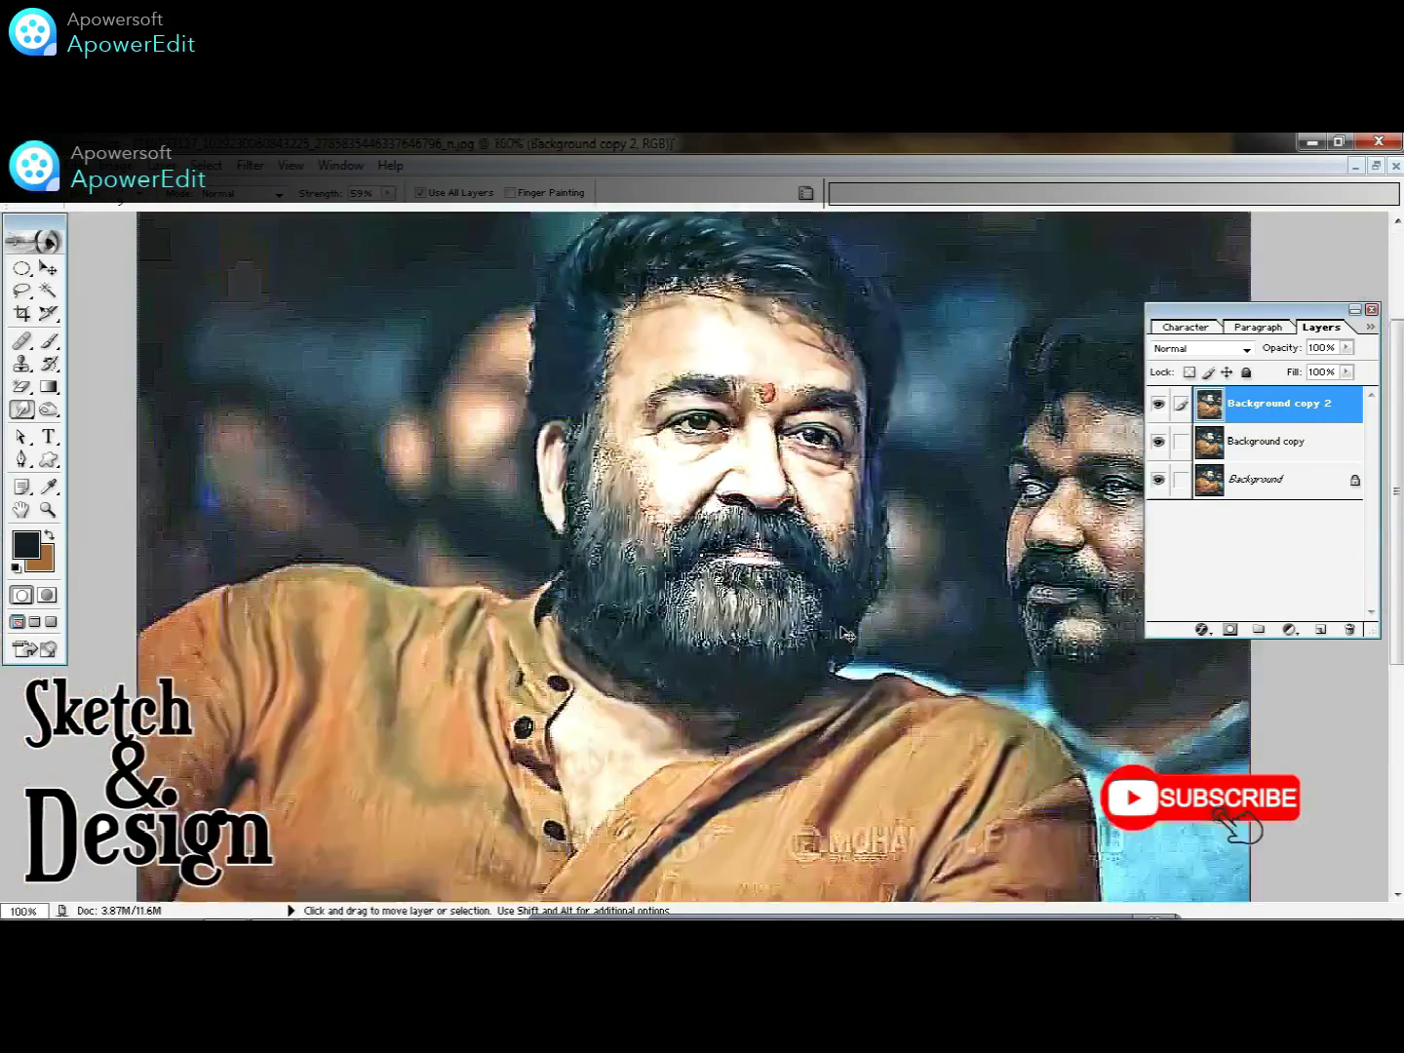
- Smear the hair strands on the left along the hairline
scroll(847, 634, up, 5)
scroll(505, 516, up, 5)
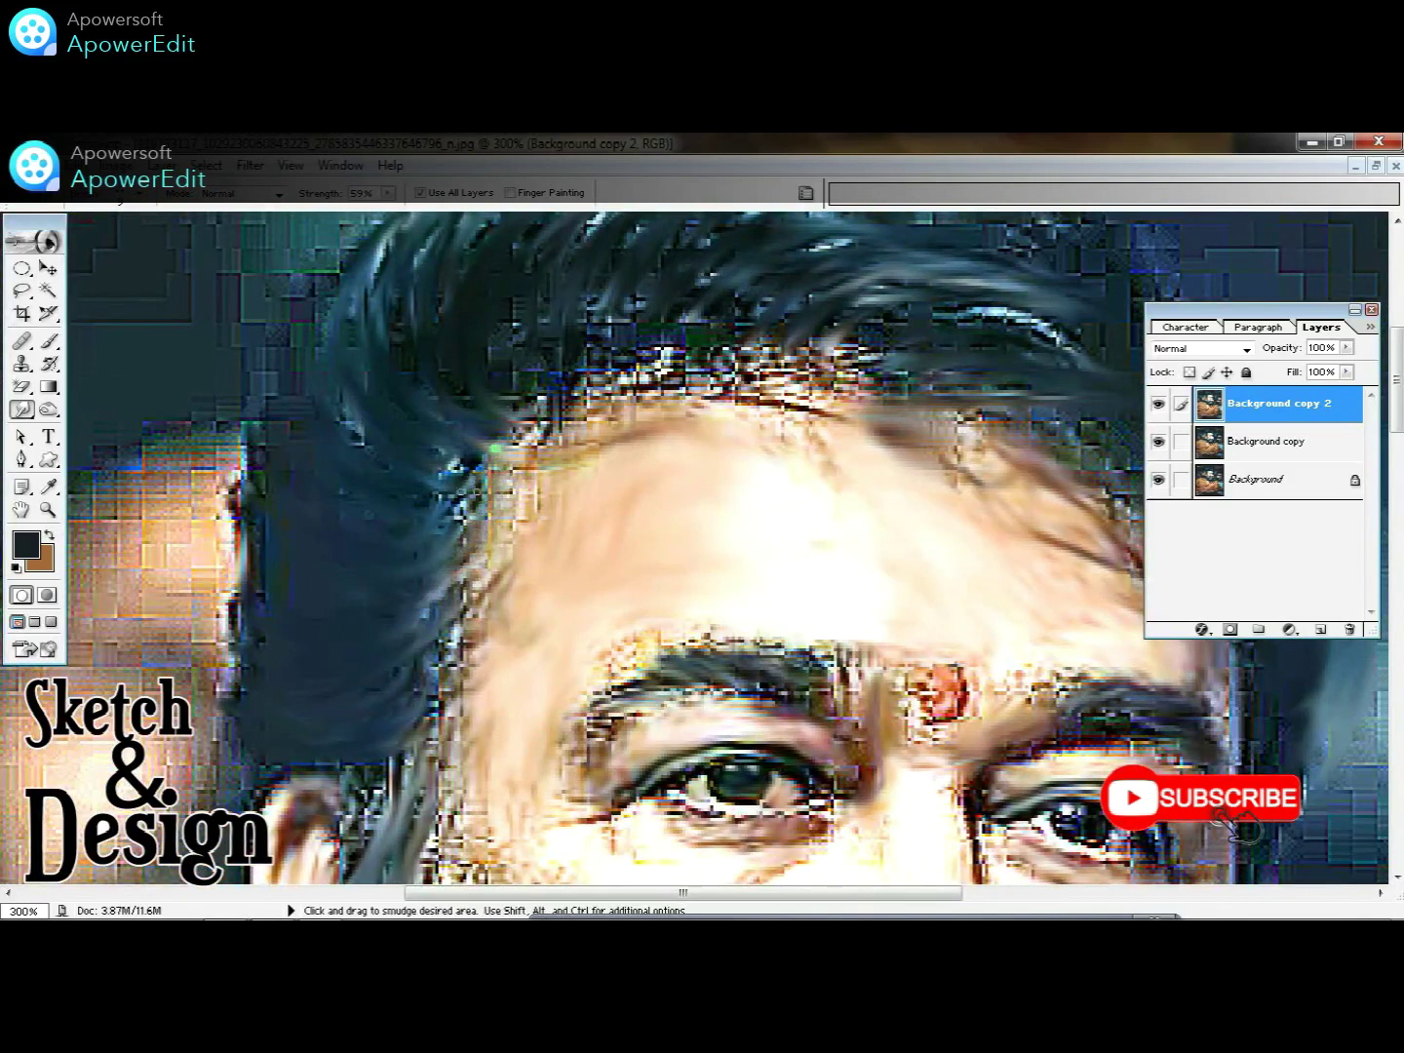
mouse_move(620, 376)
mouse_down()
mouse_move(474, 627)
mouse_move(497, 585)
mouse_move(570, 565)
mouse_move(649, 575)
mouse_move(478, 634)
mouse_up()
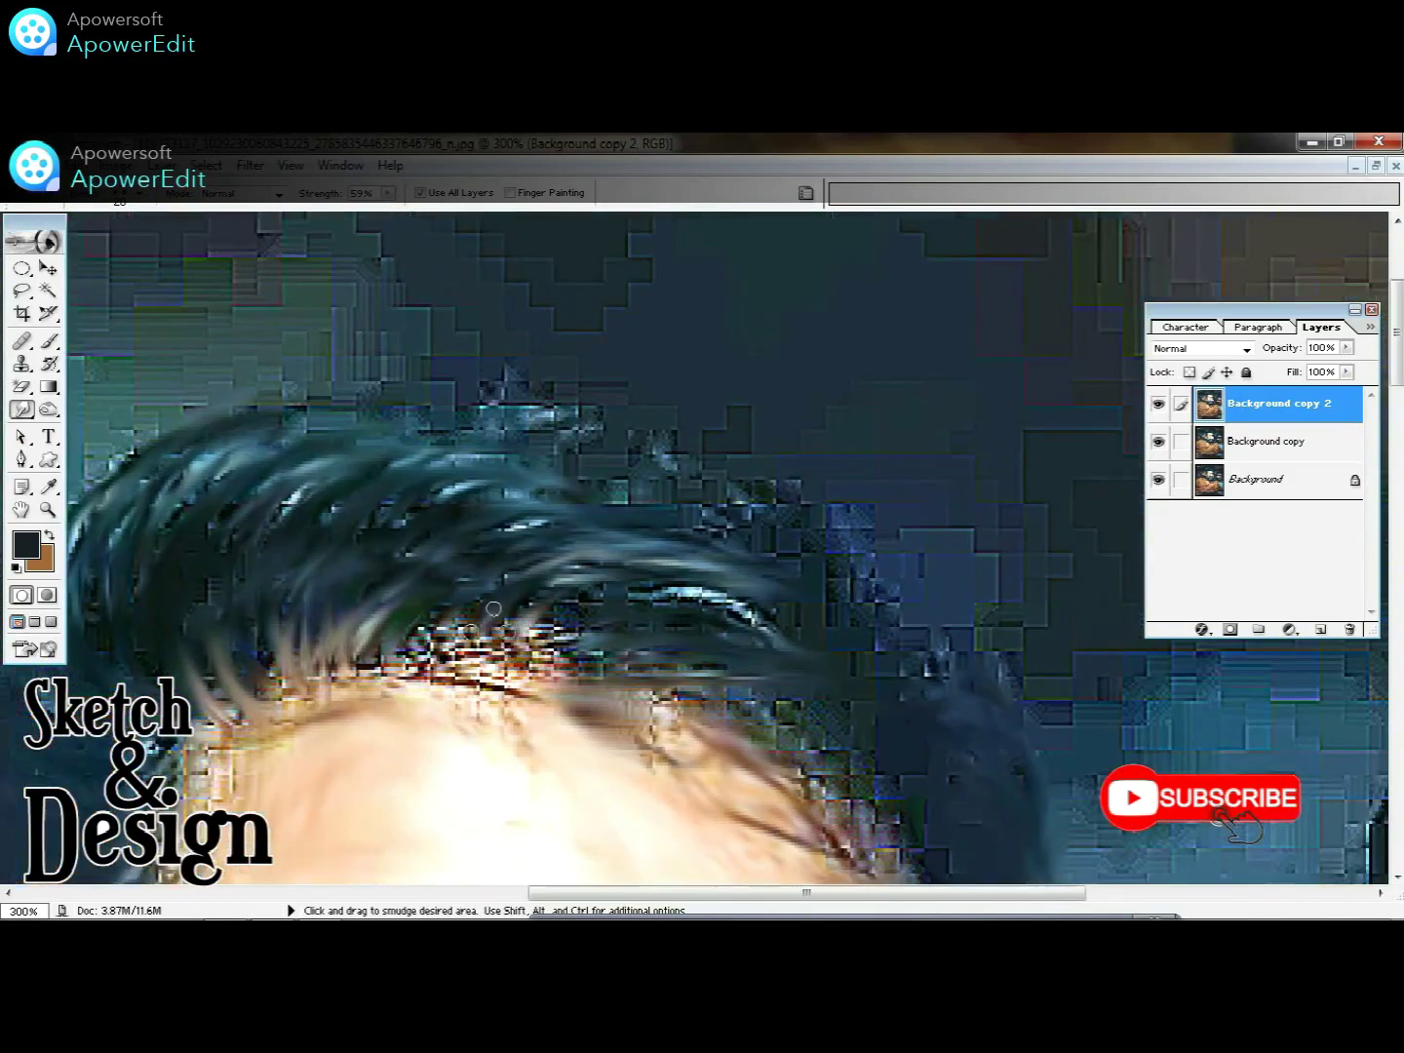
mouse_move(578, 622)
mouse_down()
mouse_move(683, 692)
mouse_move(768, 661)
mouse_move(476, 641)
mouse_up()
mouse_move(450, 671)
mouse_down()
mouse_move(399, 493)
mouse_move(328, 403)
mouse_move(585, 590)
mouse_up()
scroll(552, 605, down, 3)
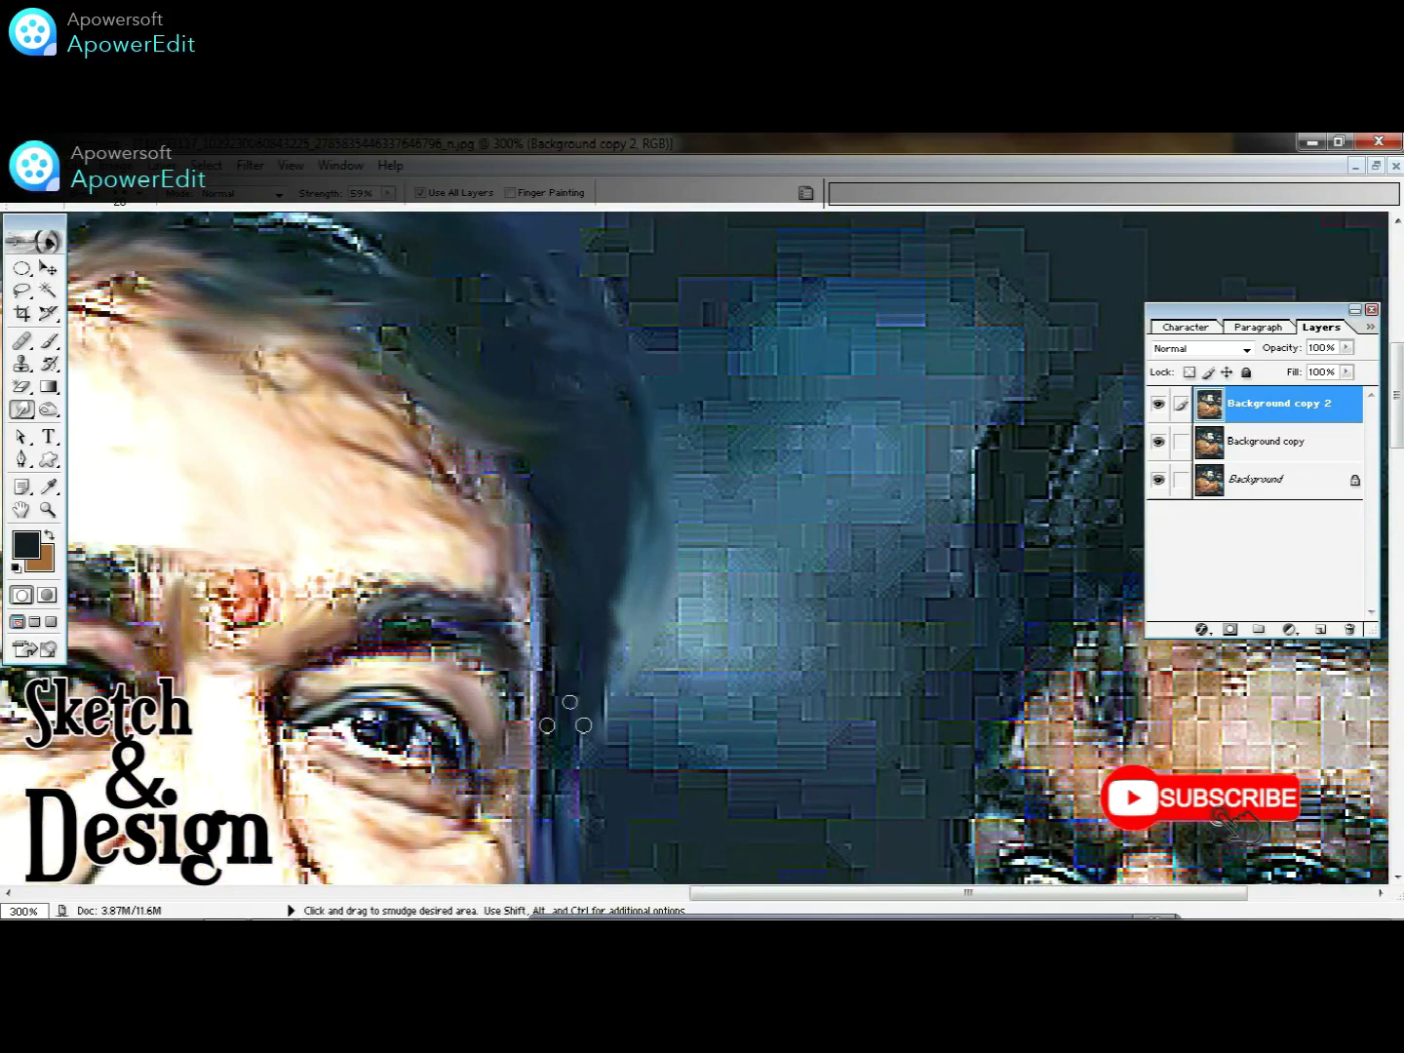
scroll(595, 635, down, 3)
scroll(527, 585, down, 3)
- Zoom out to the whole photo, inspect the beard and collar, then view the whole face
key(ctrl+alt+0)
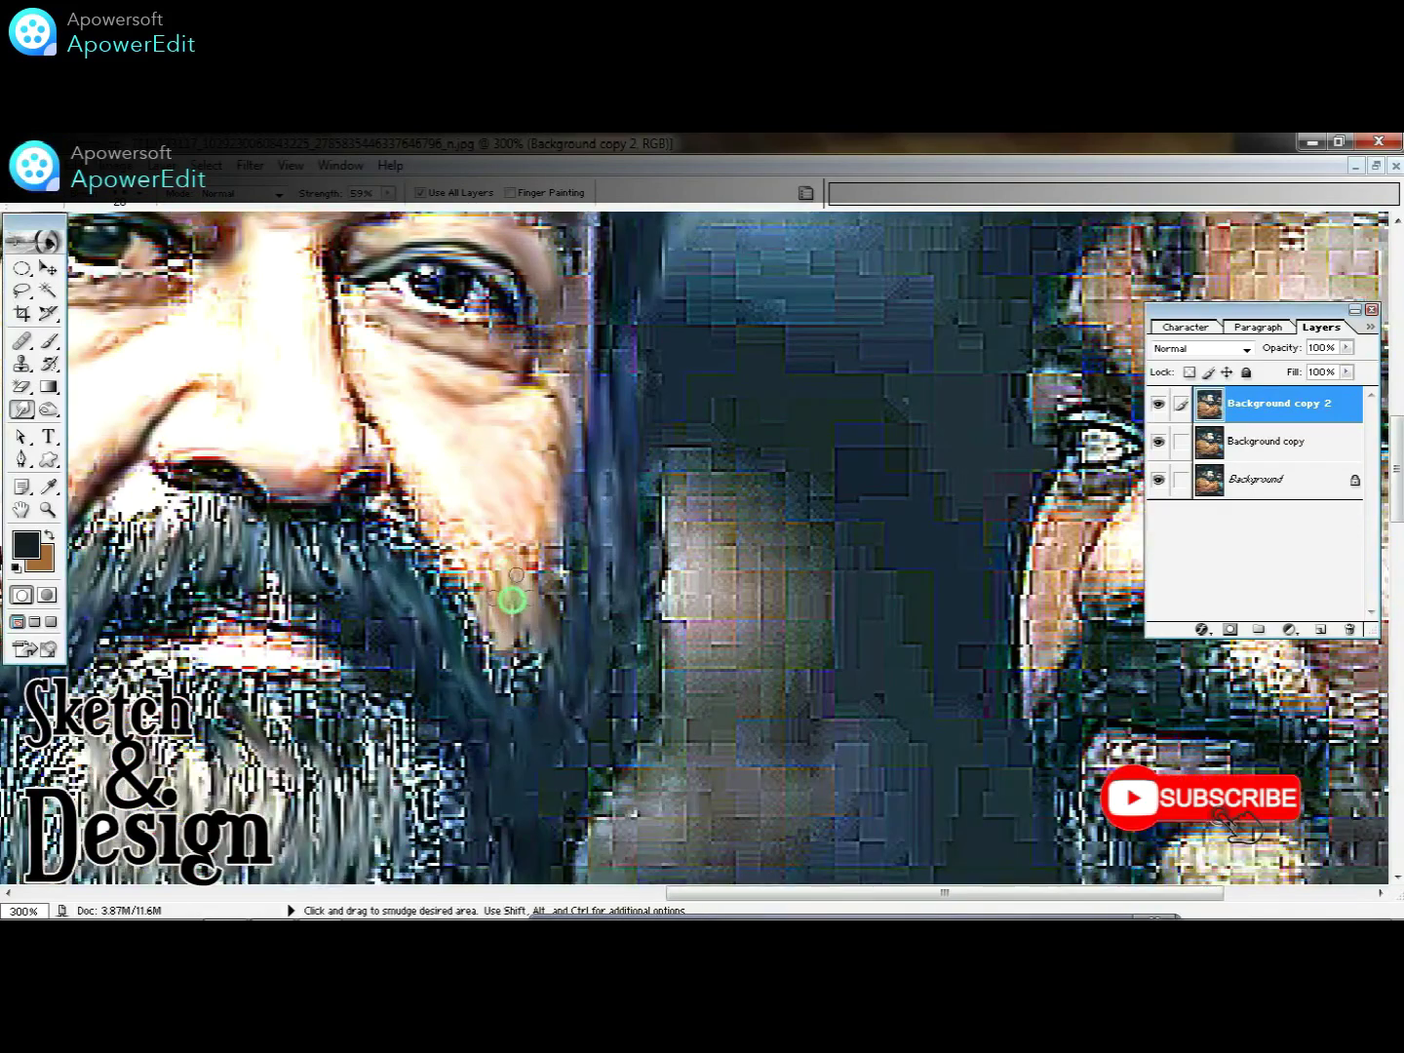
key(ctrl+0)
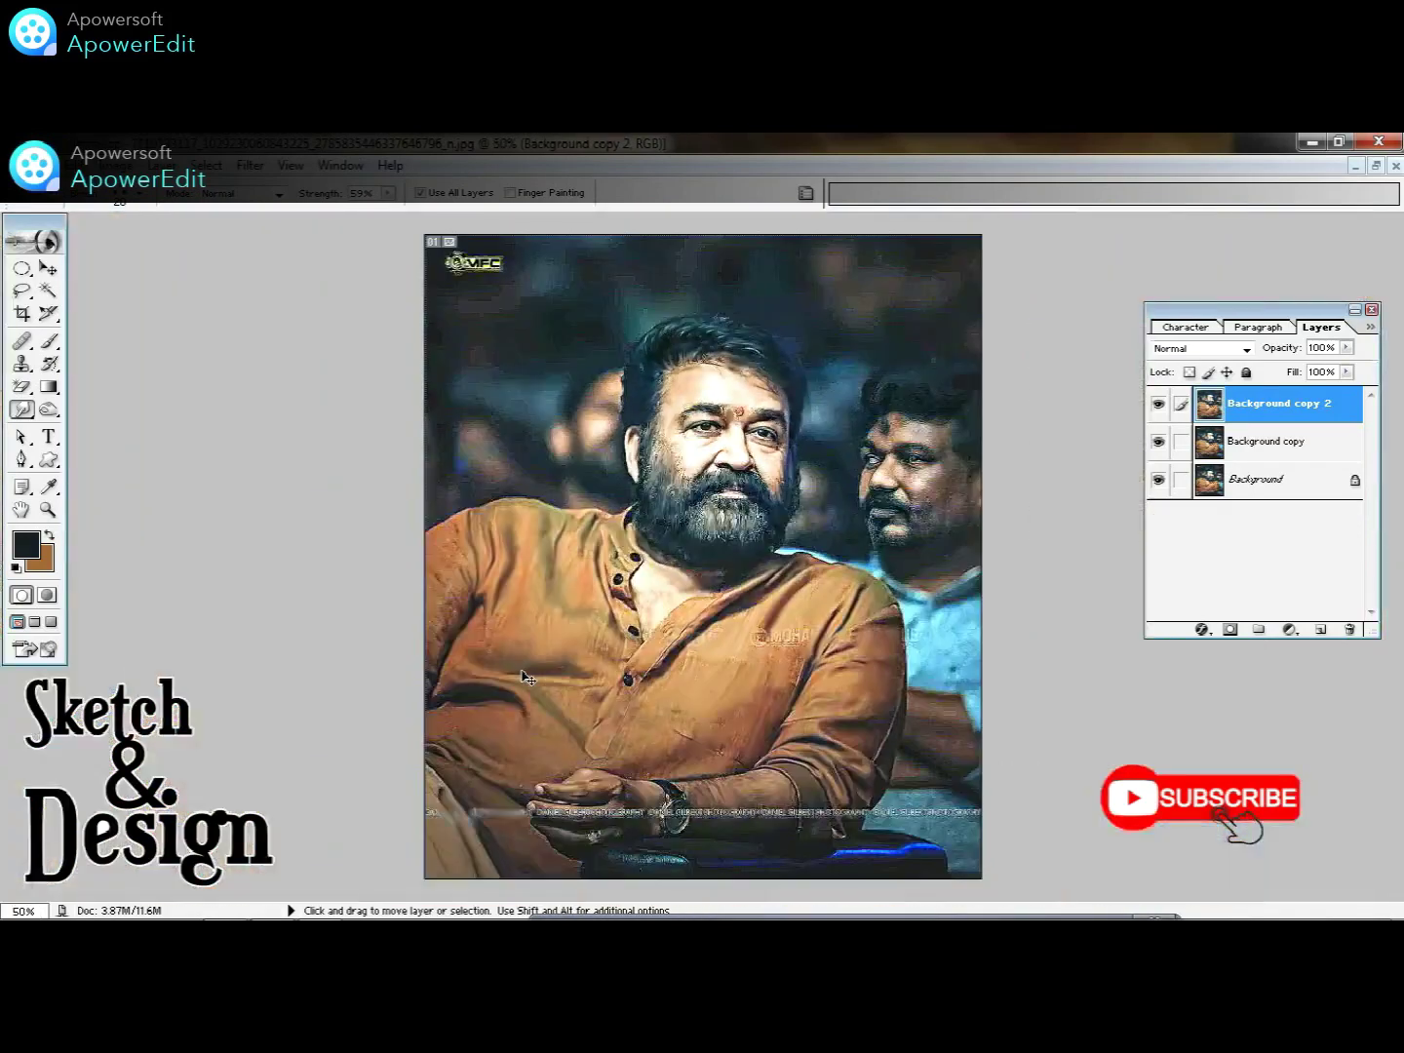
key(ctrl+plus)
key(ctrl+plus)
key(ctrl+plus)
scroll(461, 646, up, 5)
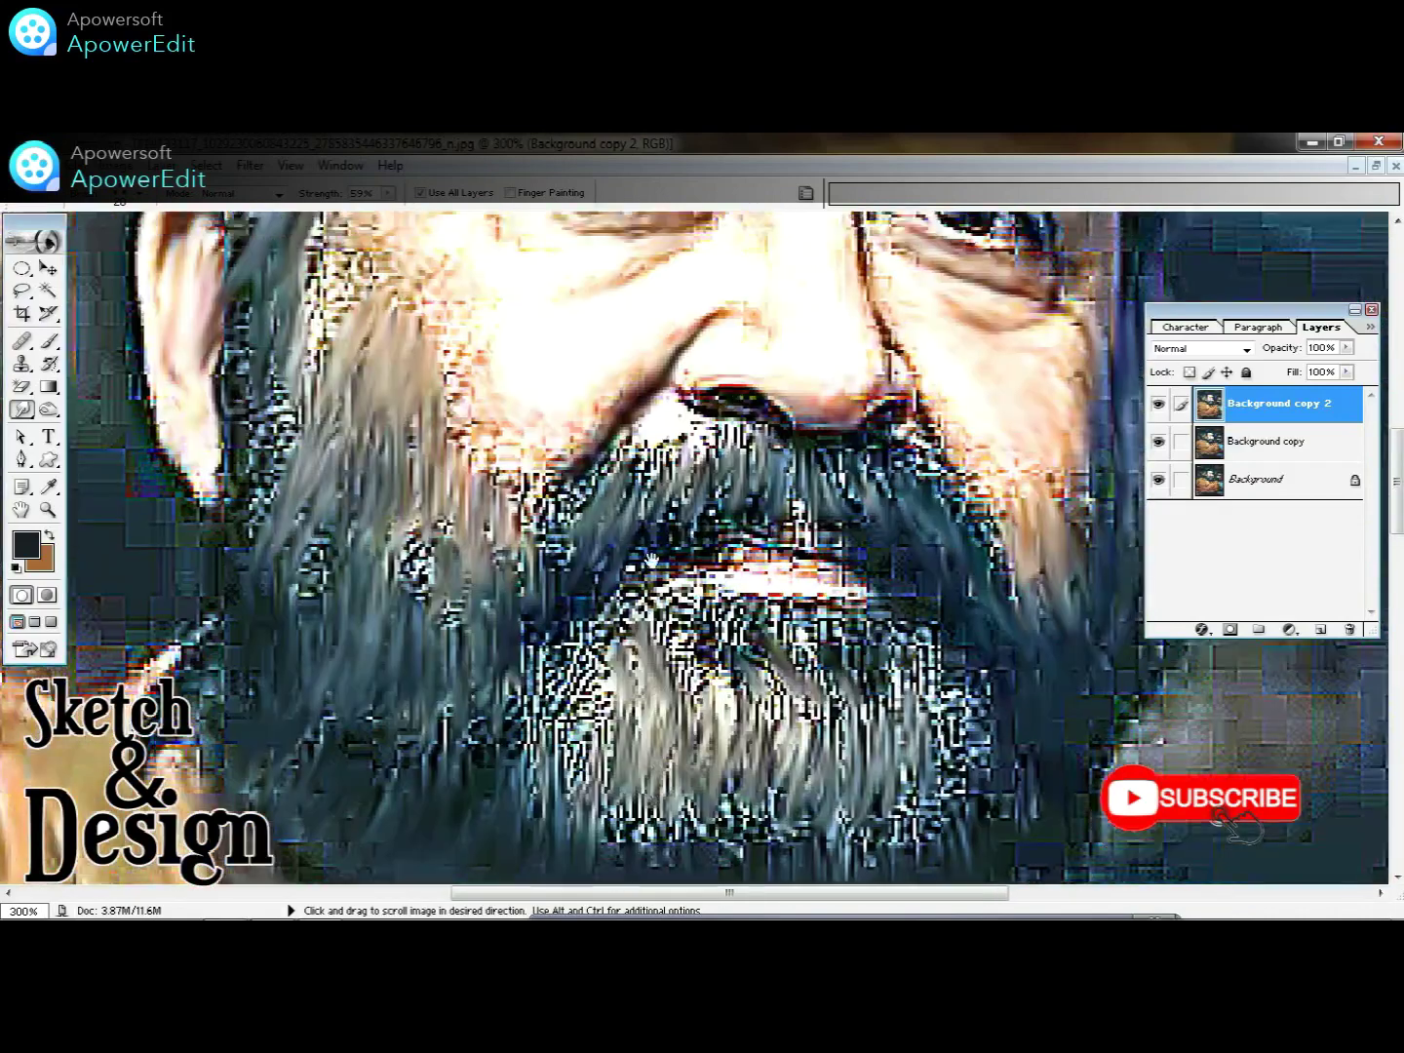
scroll(461, 646, up, 5)
scroll(367, 725, up, 1)
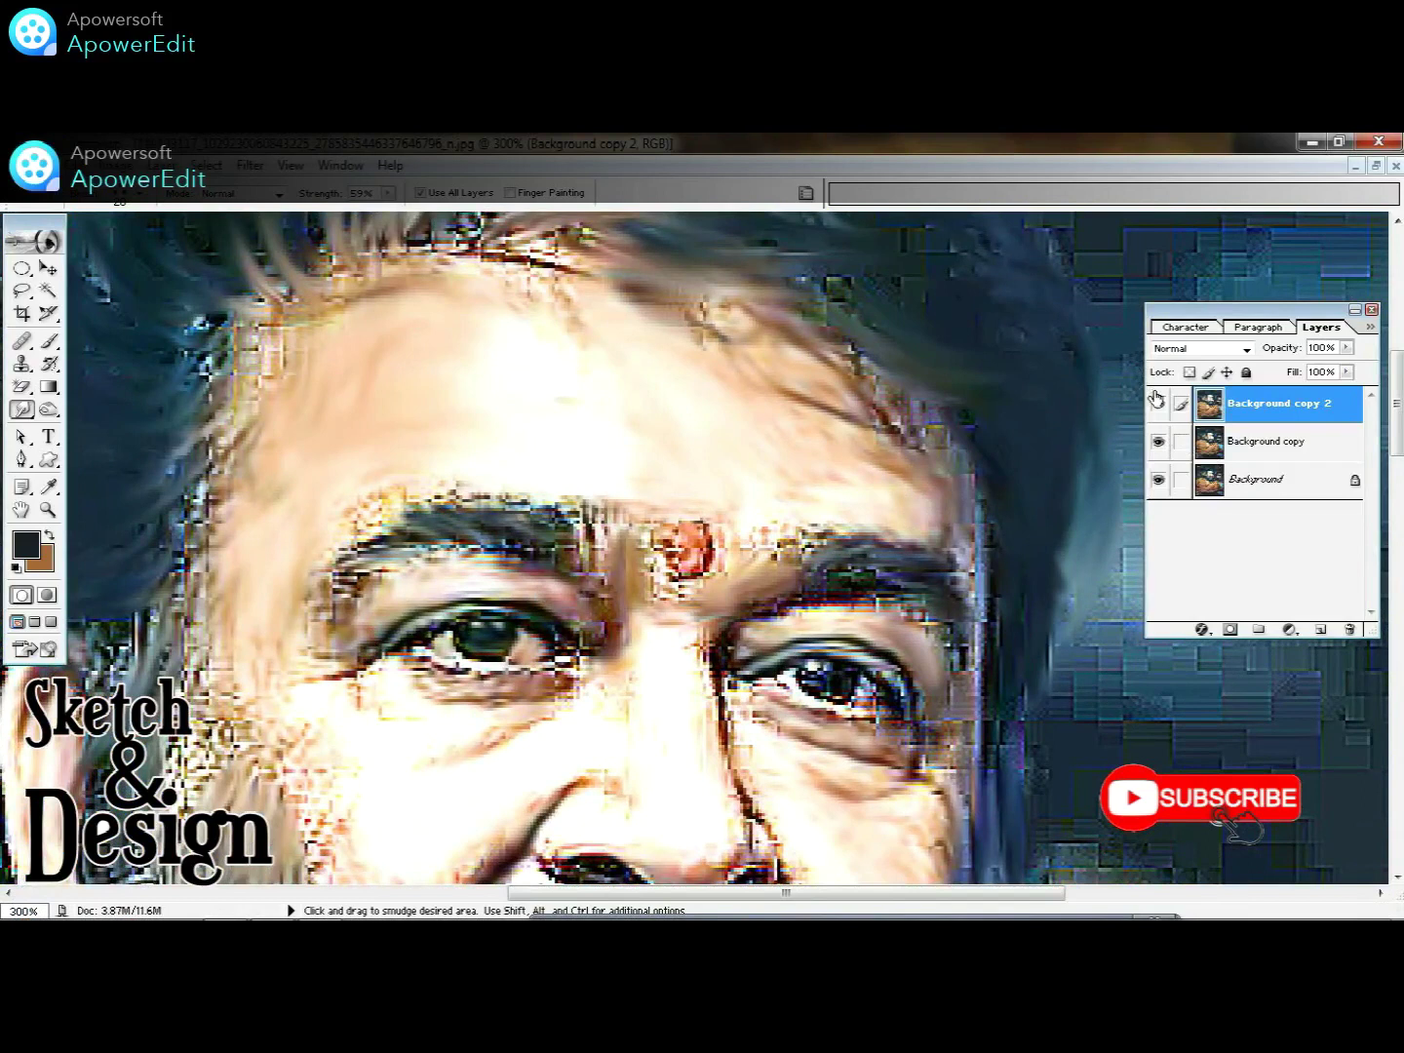
key(ctrl+minus)
key(ctrl+minus)
key(ctrl+minus)
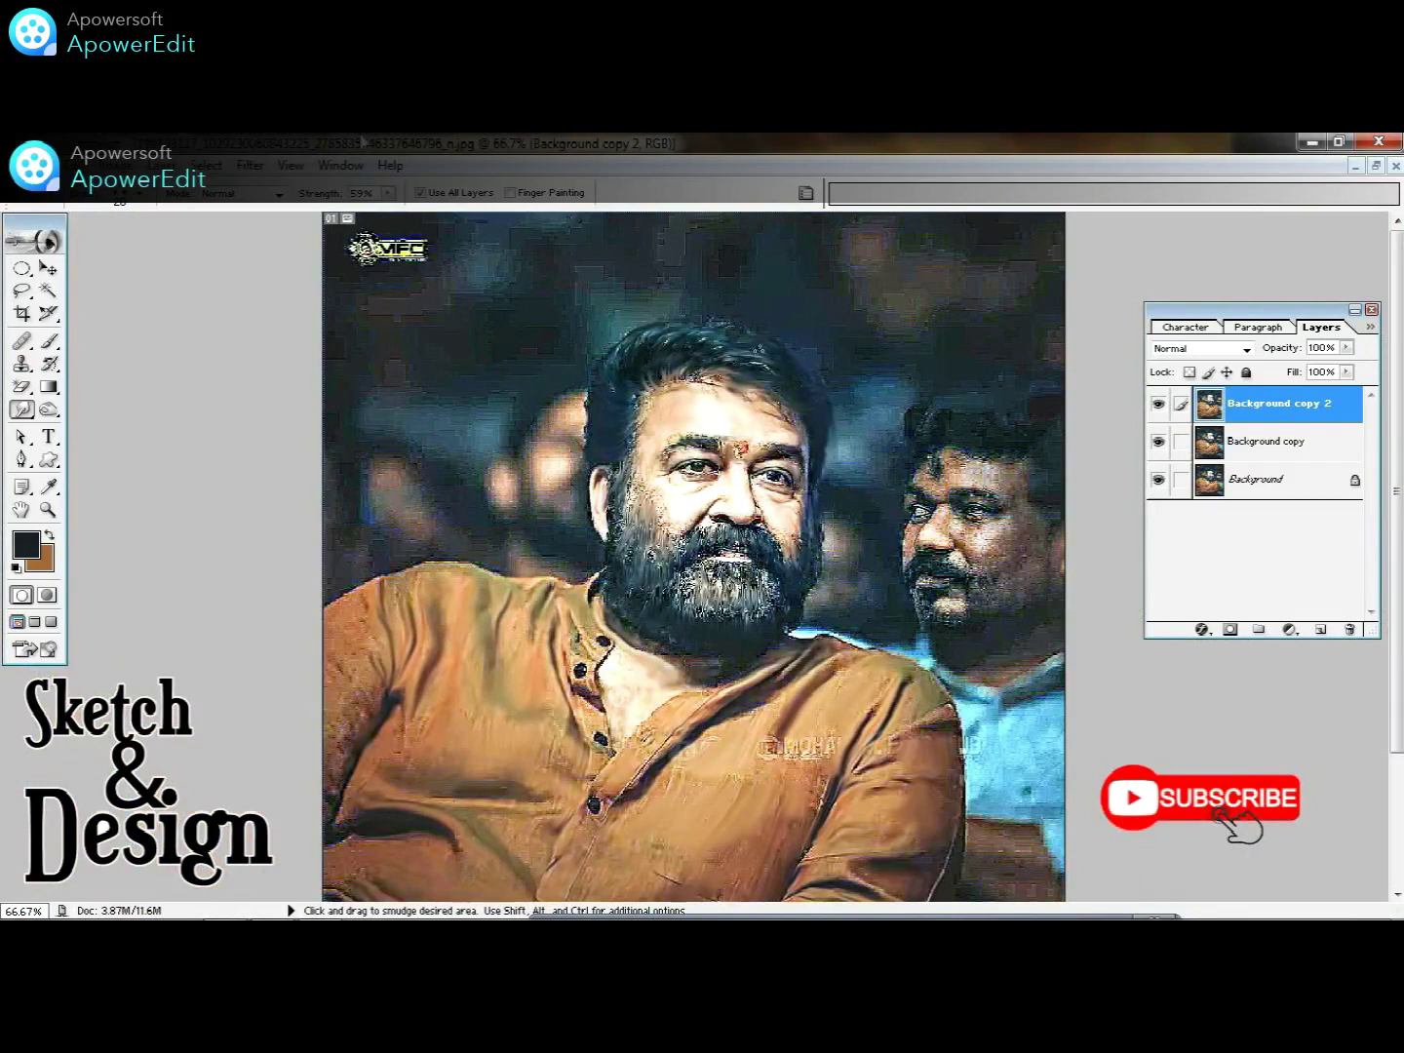
- Apply Unsharp Mask with Amount 73%, Radius 3.5 pixels and Threshold 8 levels
click(251, 168)
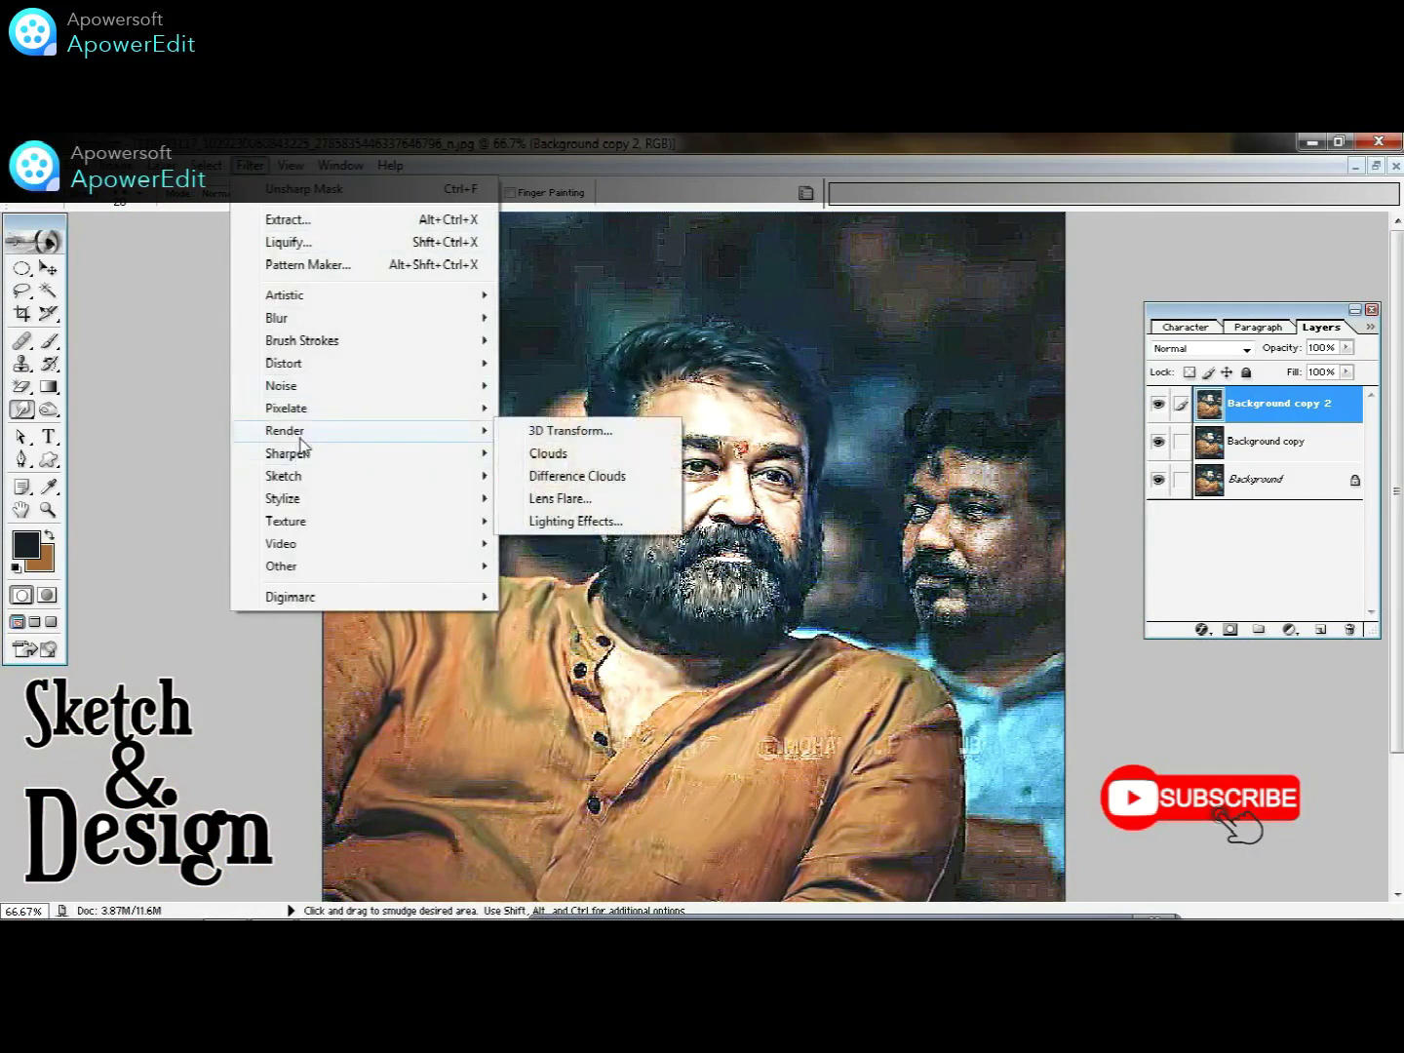
mouse_move(288, 452)
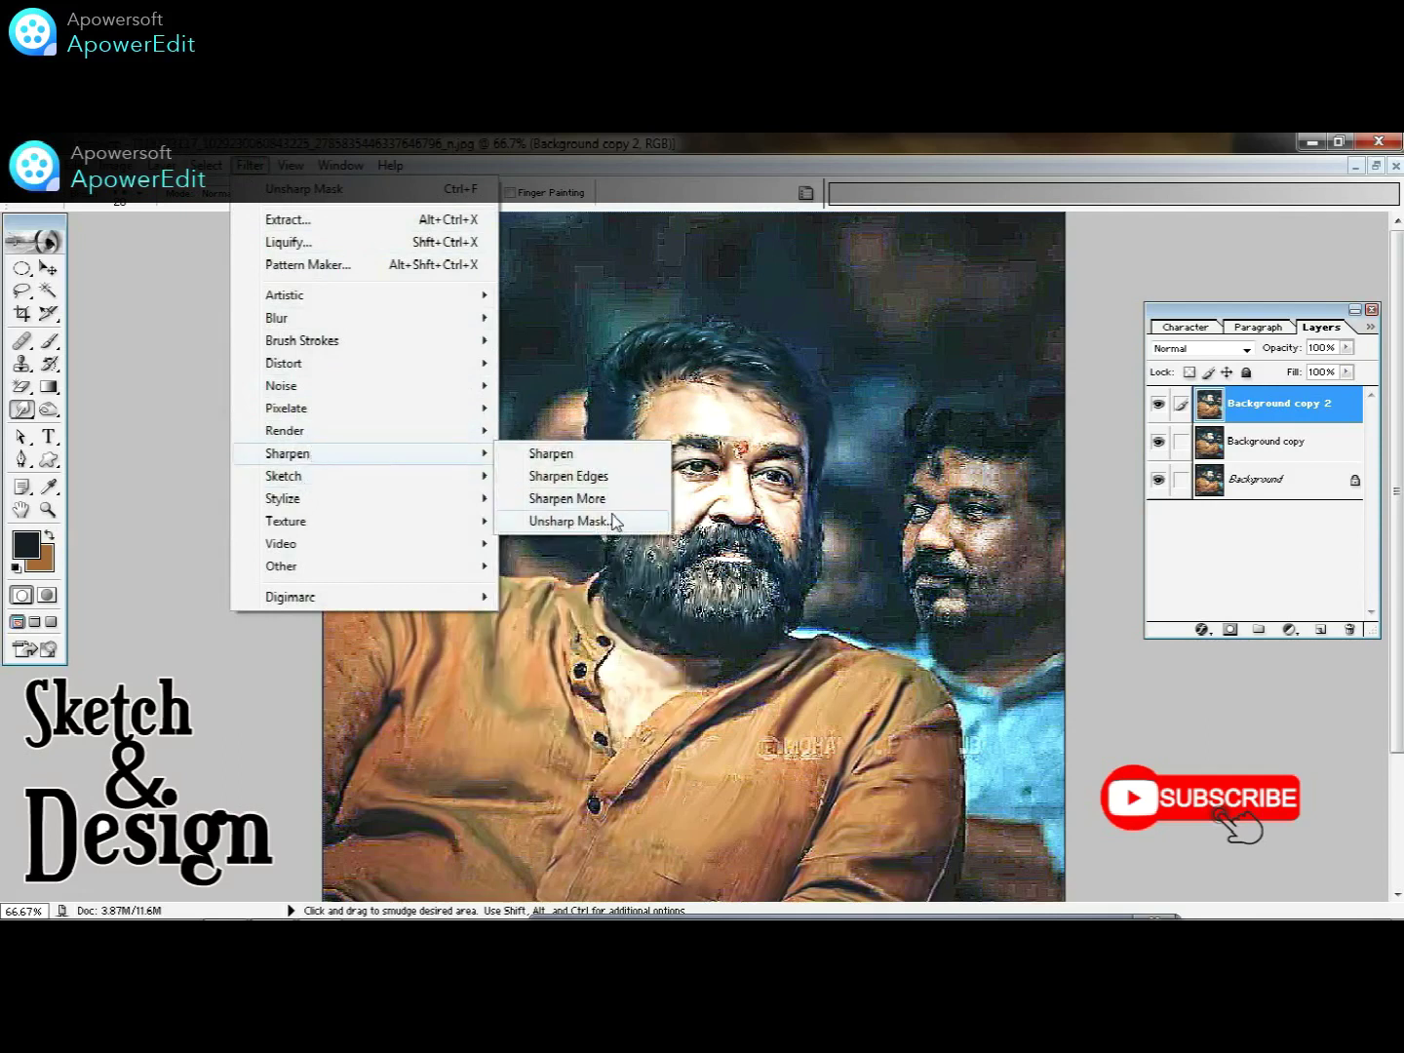
click(617, 523)
text(73)
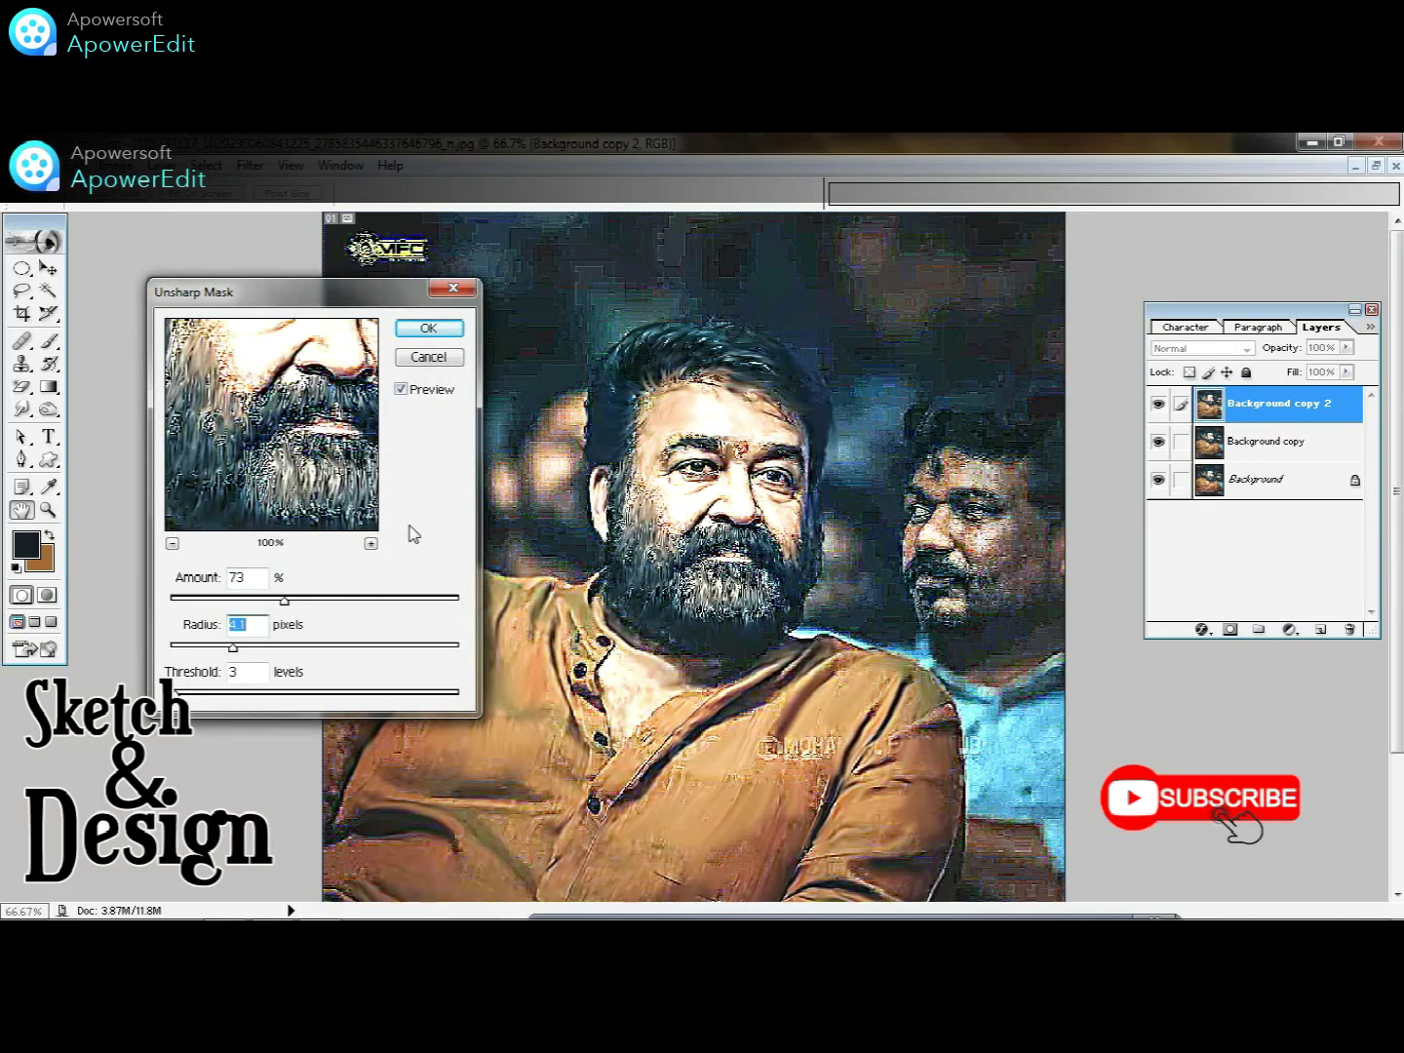
text(3.5)
key(Tab)
text(8)
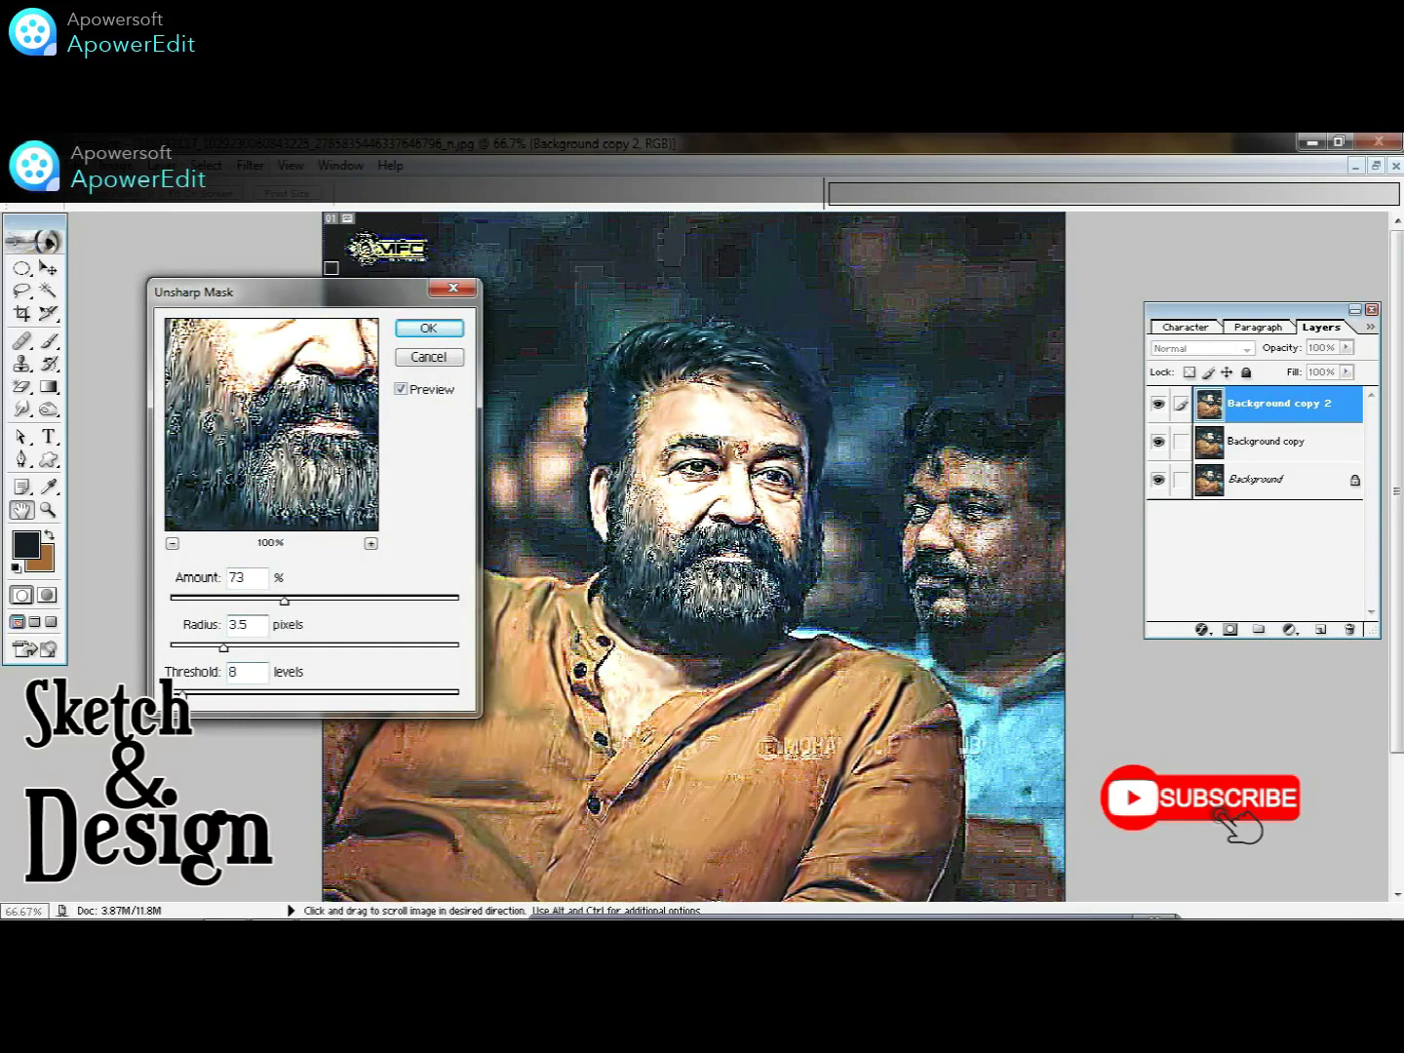
click(435, 329)
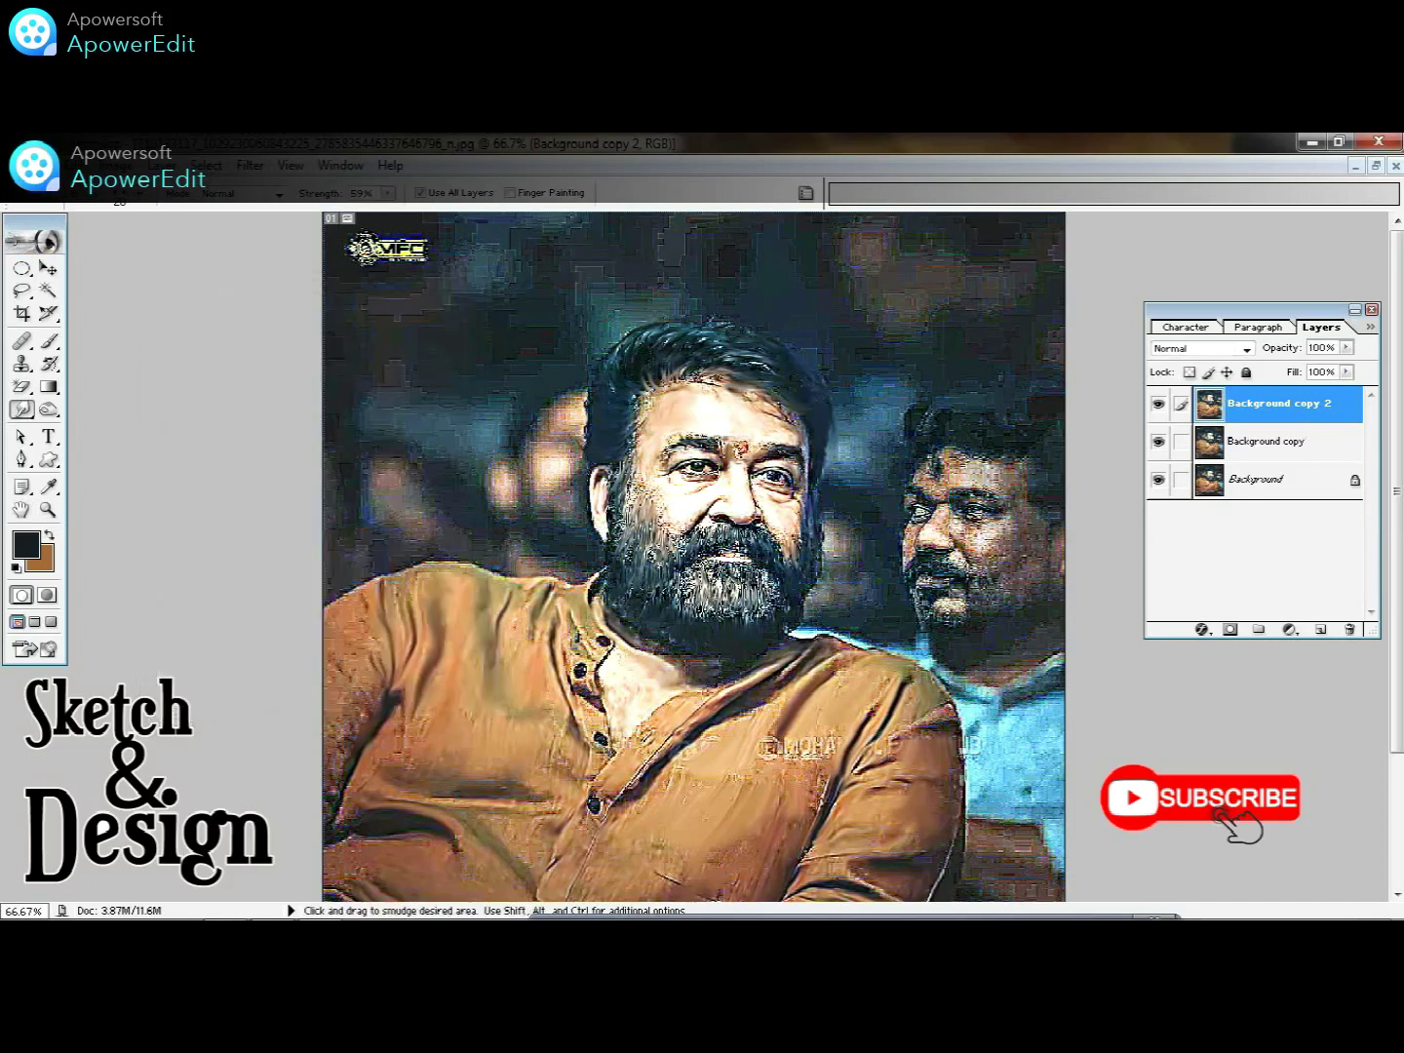
- In Selective Color, set Reds to cyan −19, magenta +9, yellow +39
click(111, 165)
mouse_move(164, 220)
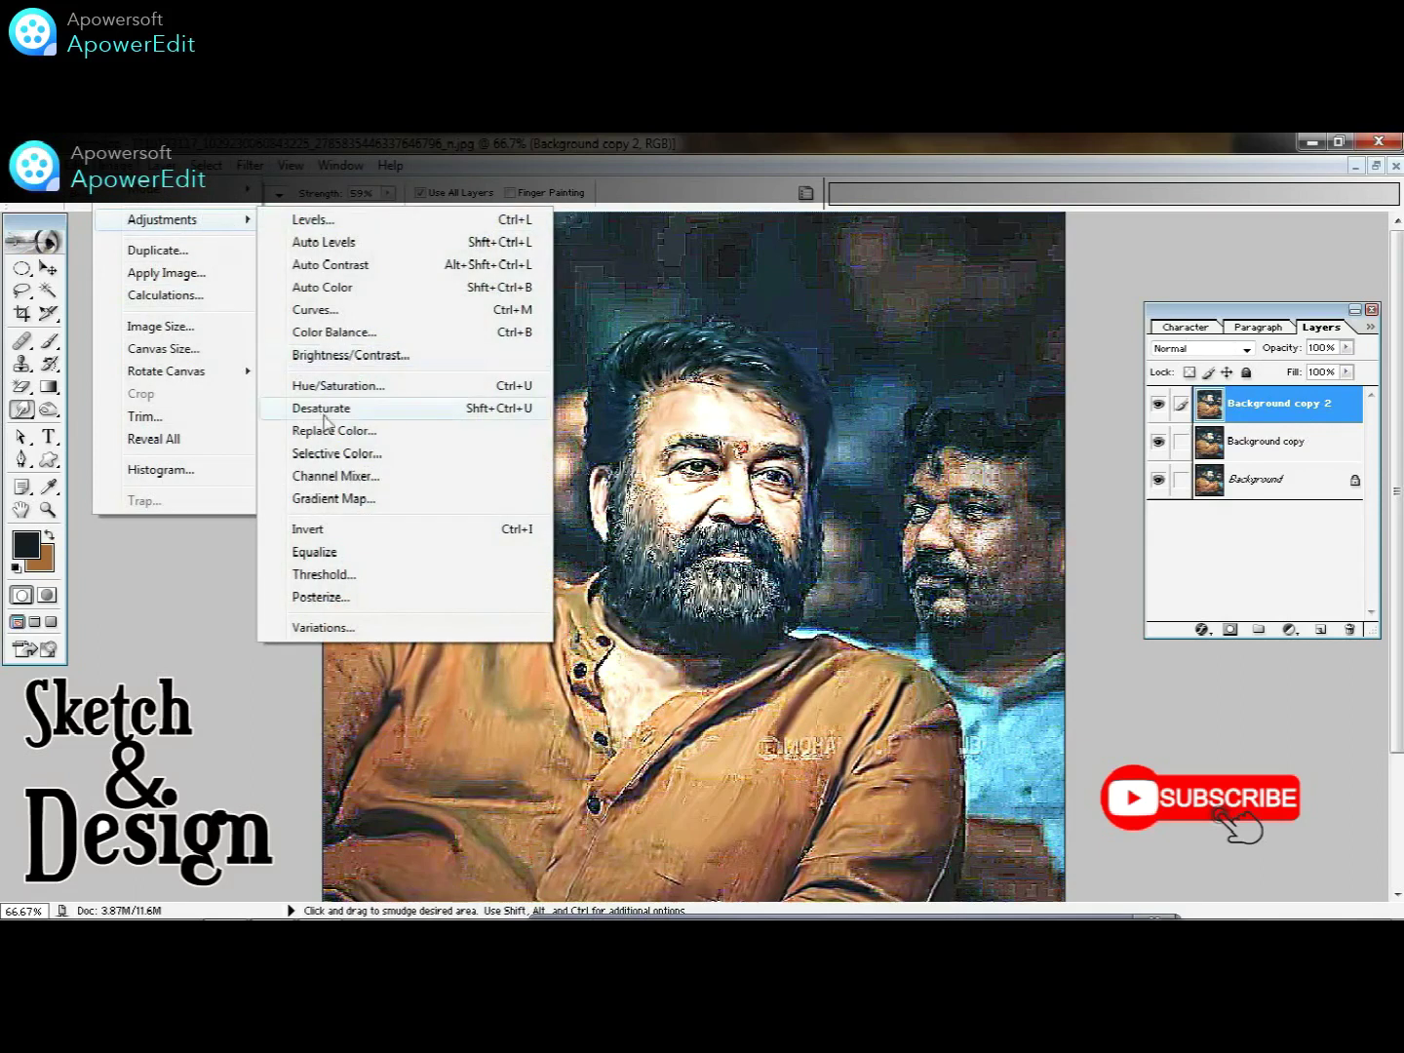
click(329, 454)
text(-1)
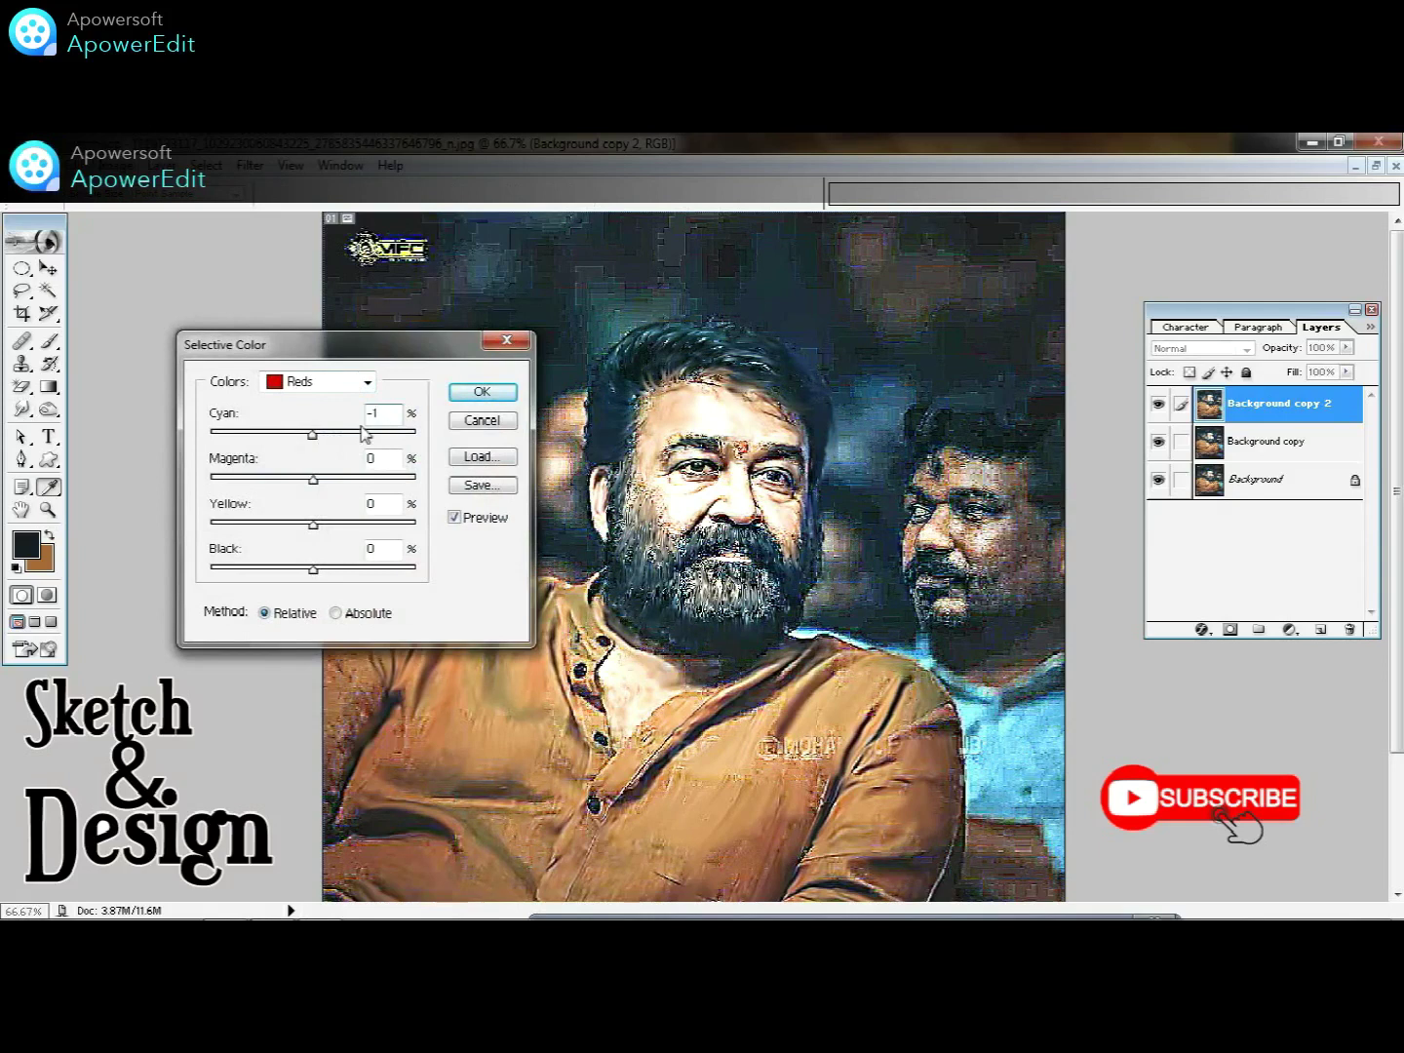
text(9)
text(9)
text(+9)
key(Tab)
text(+39)
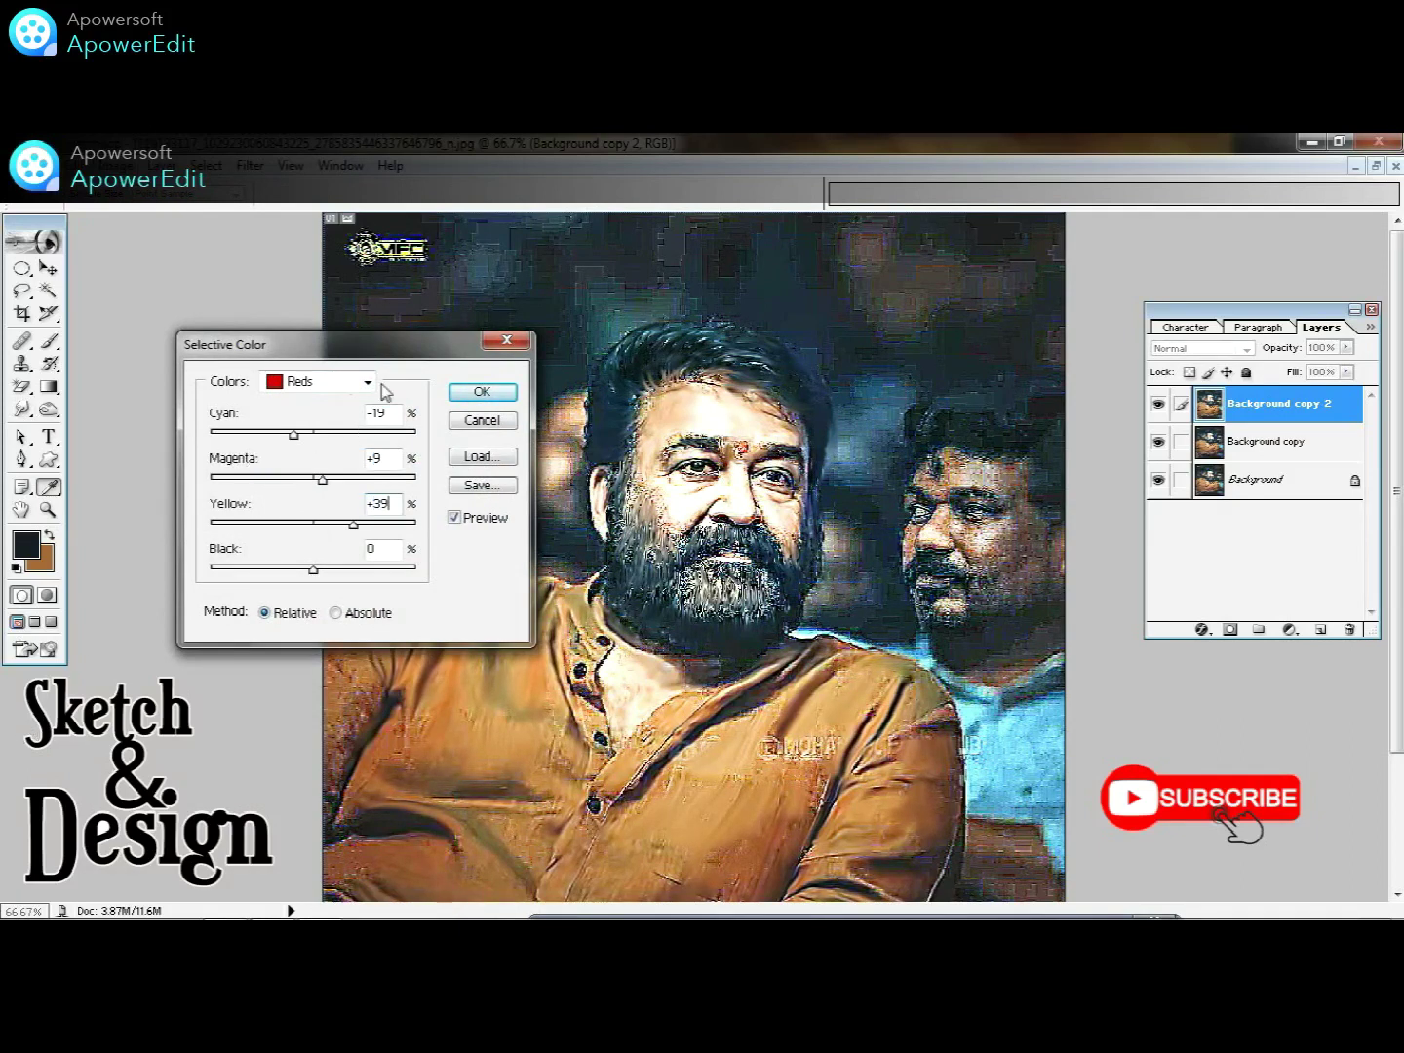
- Set Neutrals to cyan −9, magenta +5, yellow +13, black +12 and apply the grade
click(333, 382)
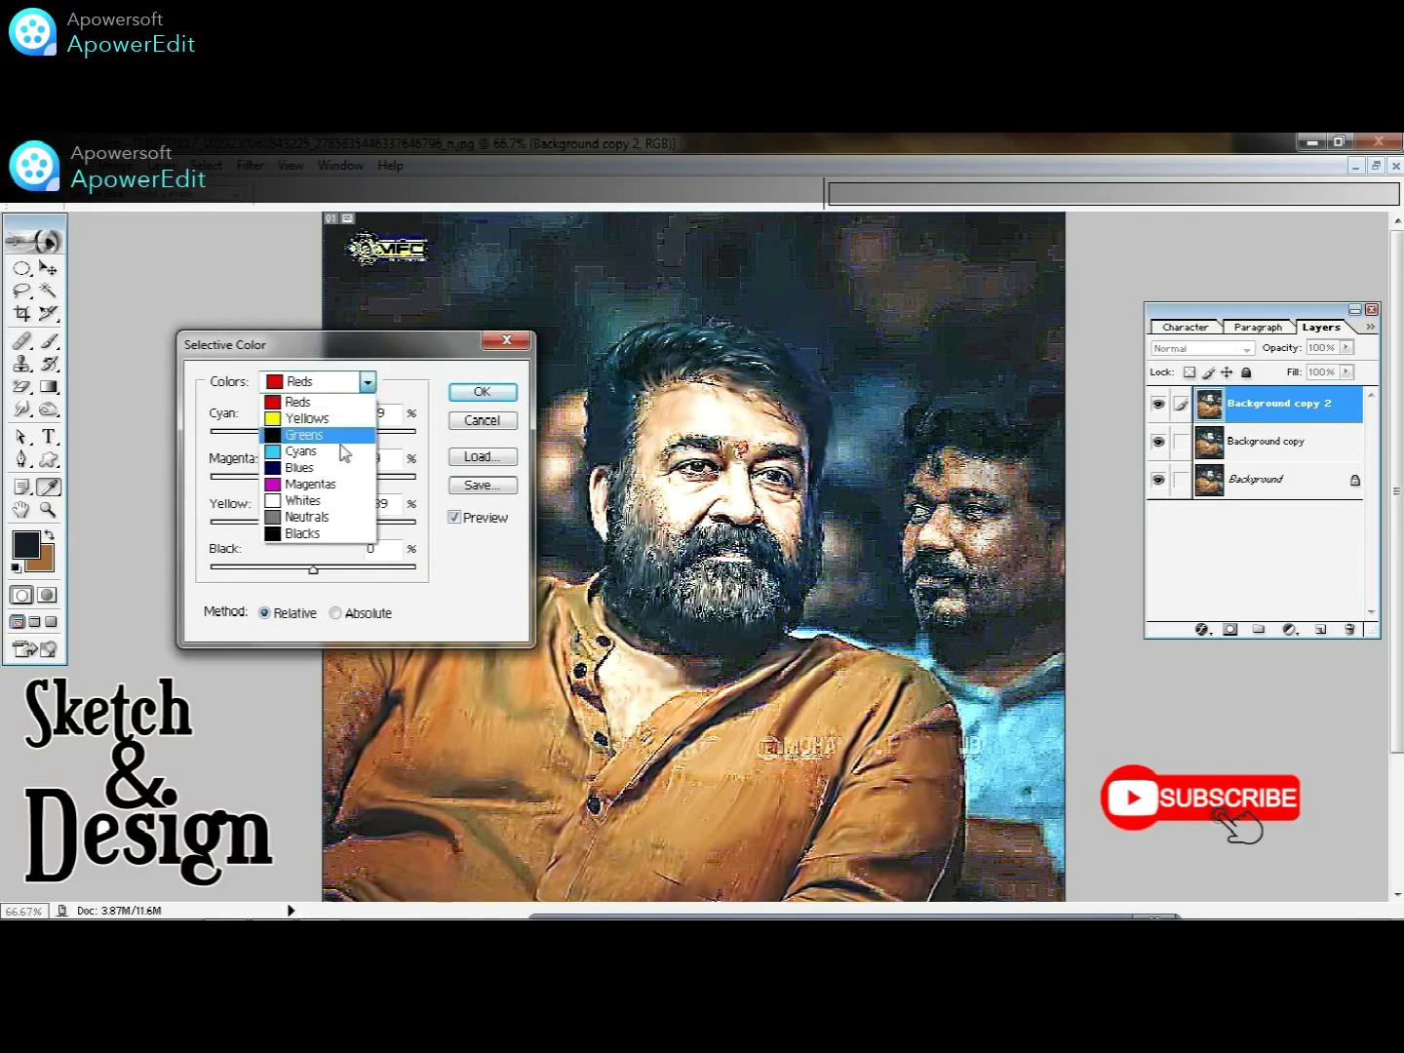
click(331, 526)
double_click(382, 413)
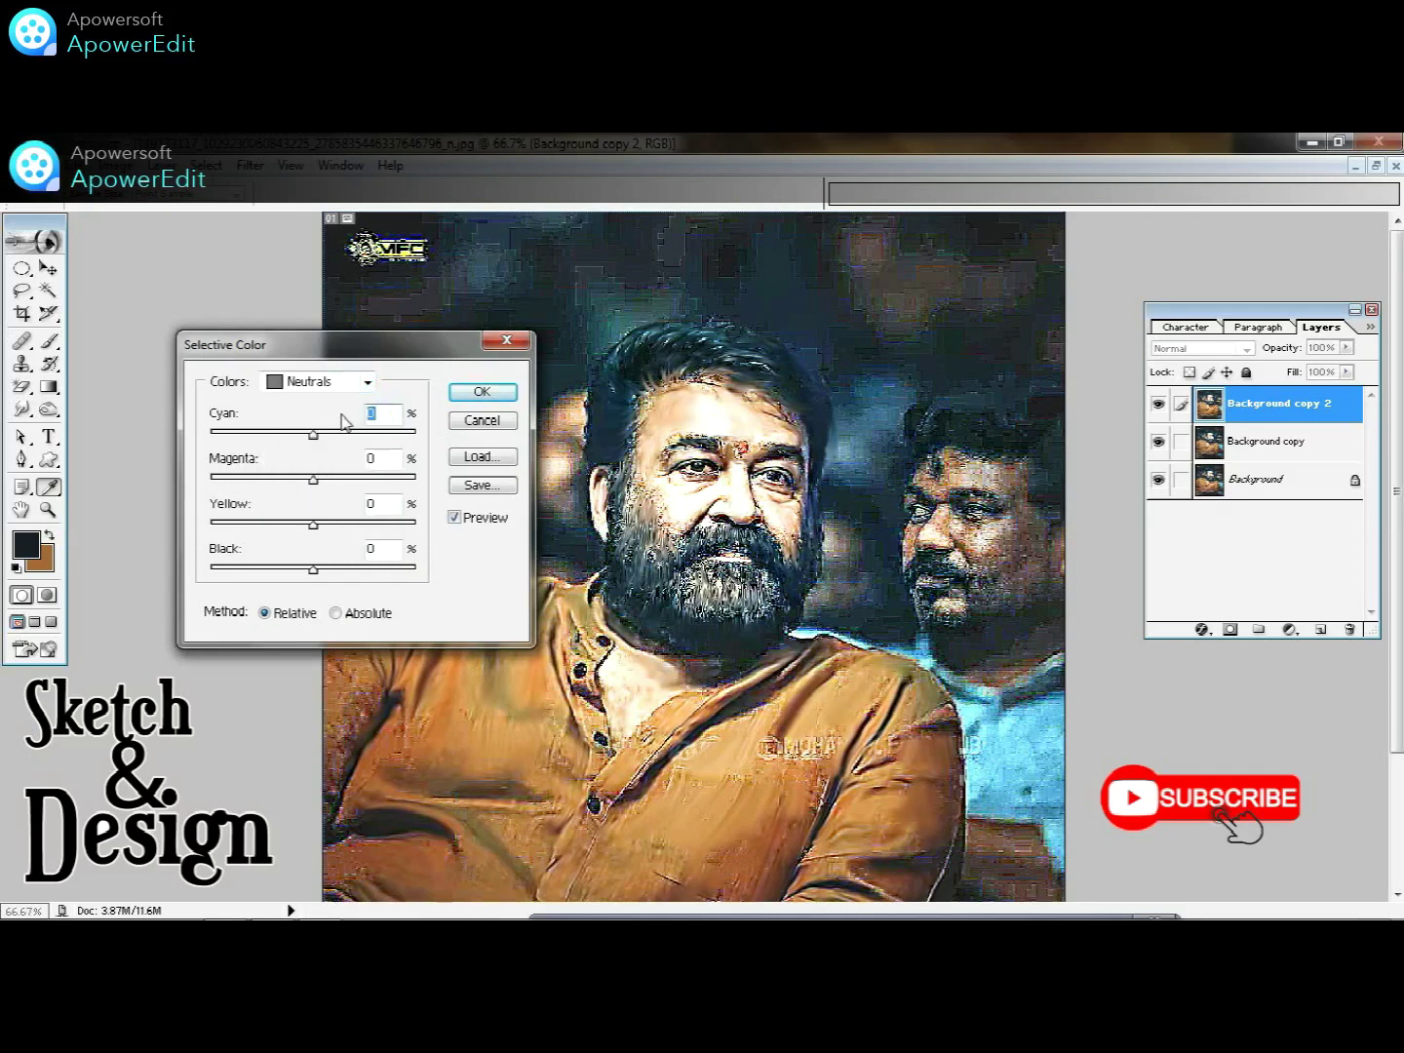
text(9)
text(5)
text(13)
key(Tab)
text(+12)
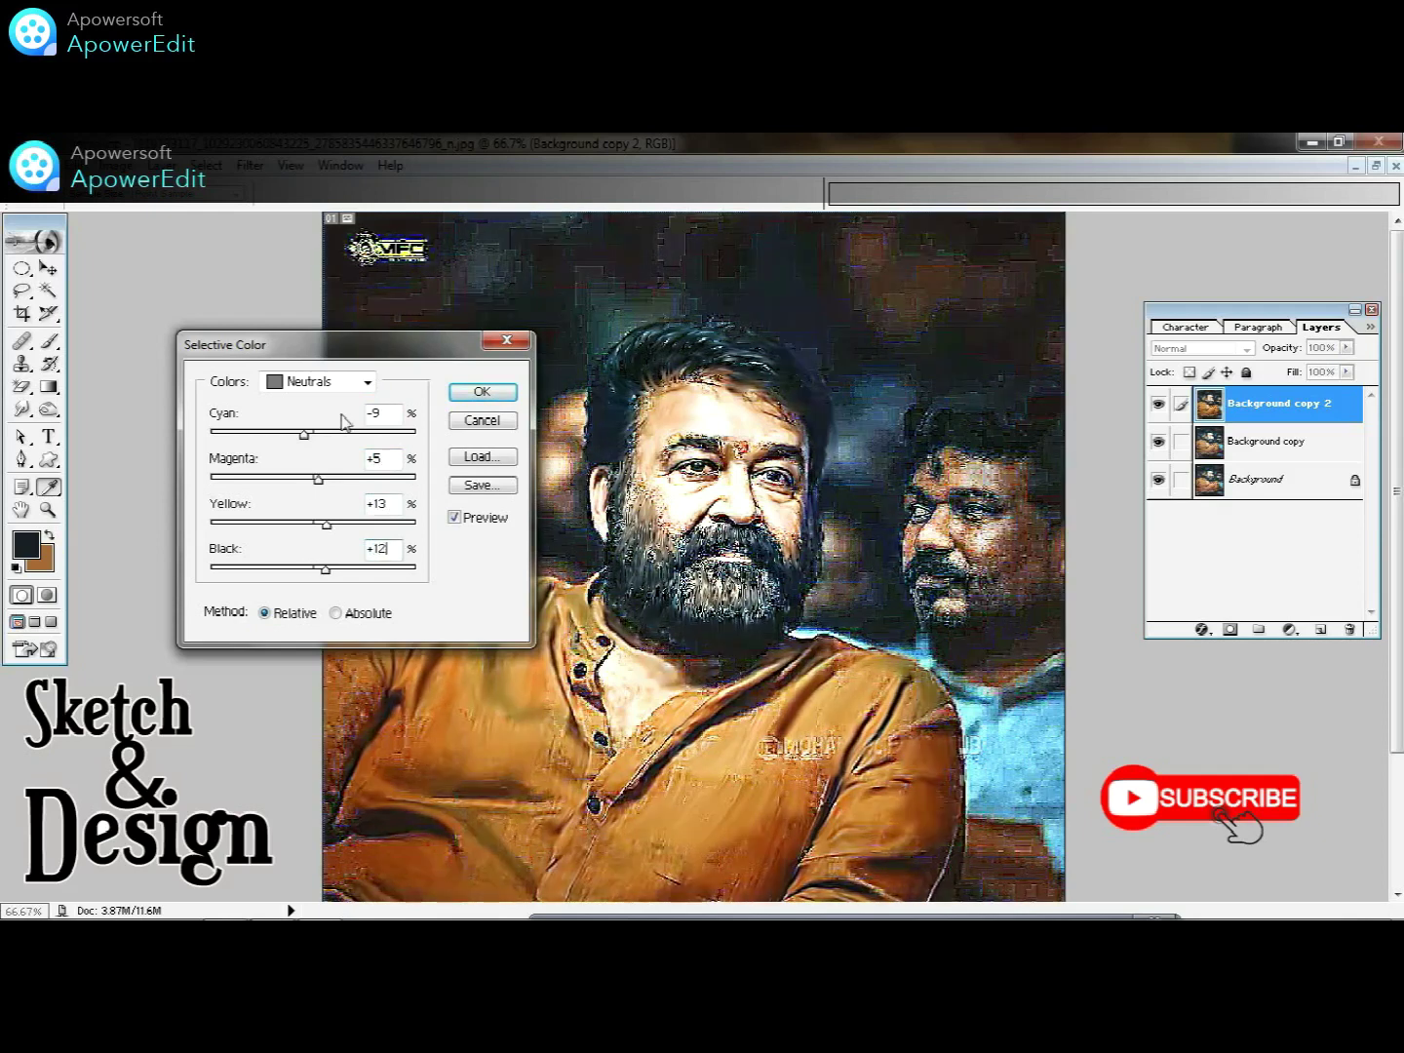
click(478, 392)
click(112, 164)
mouse_move(163, 219)
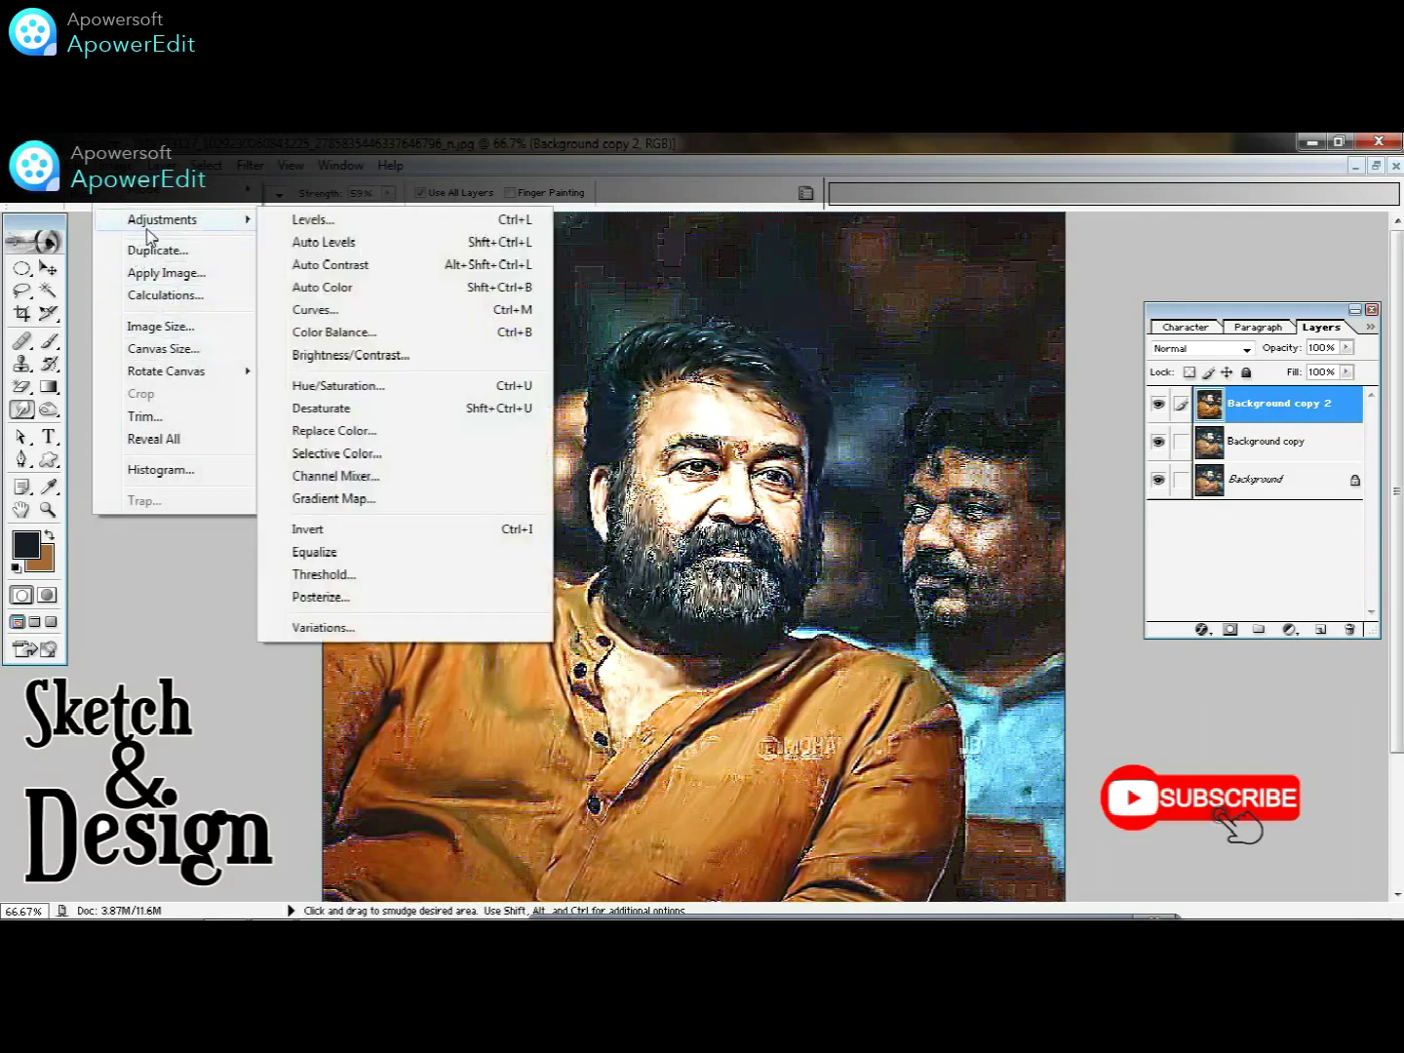
- In a second Selective Color pass, set Whites to cyan +100, magenta −13, yellow −100
click(322, 453)
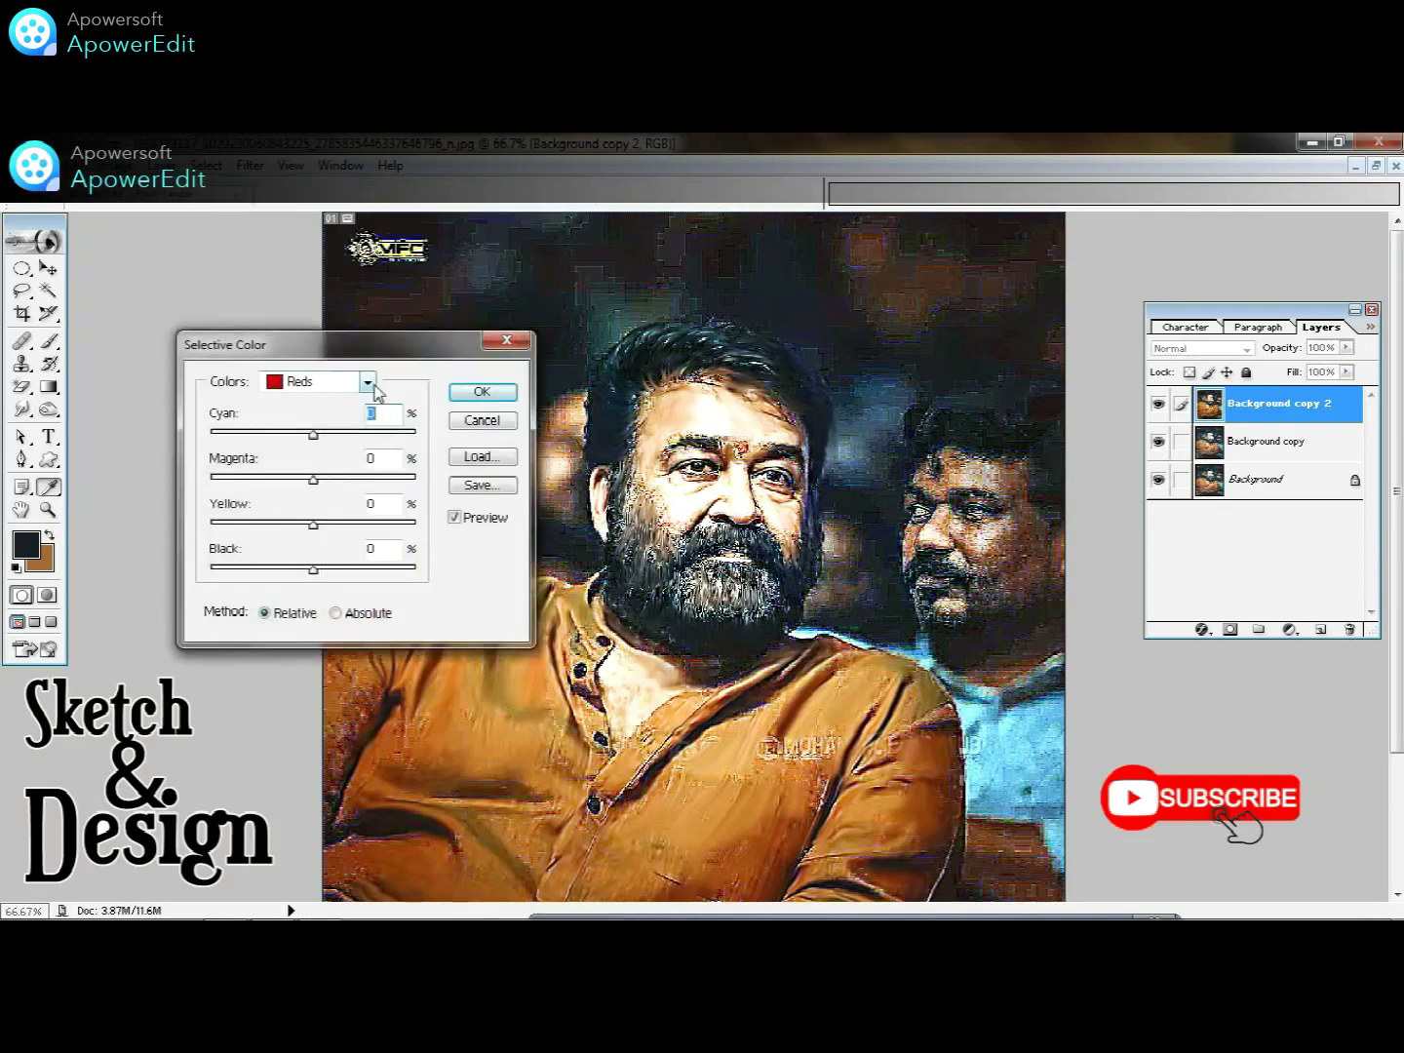
click(369, 382)
click(330, 492)
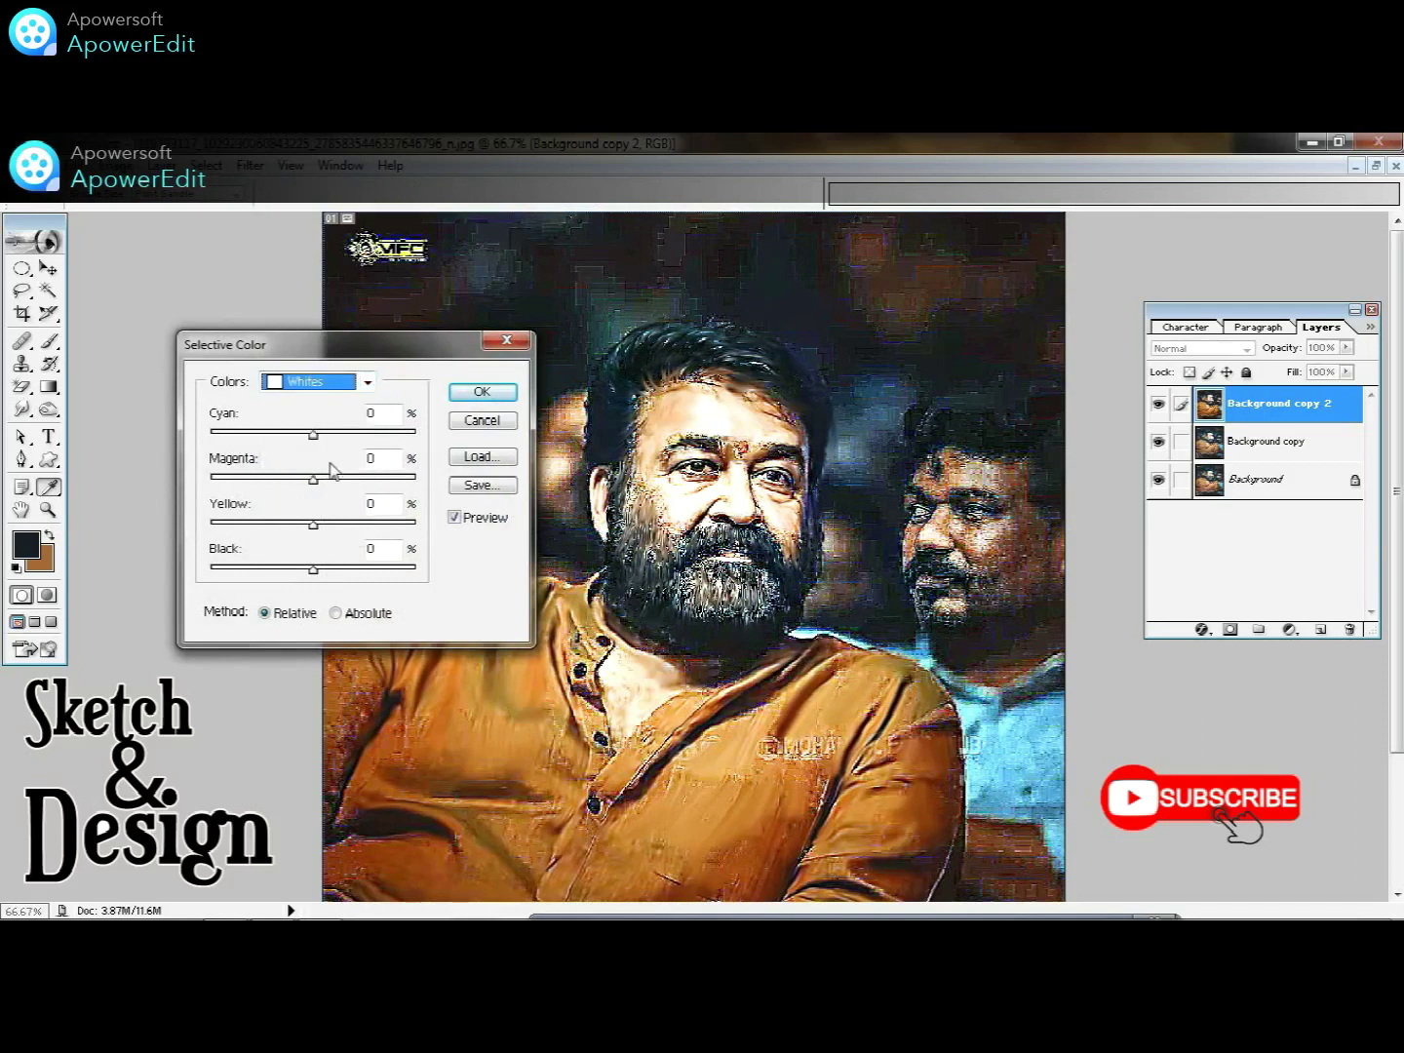
text(+100)
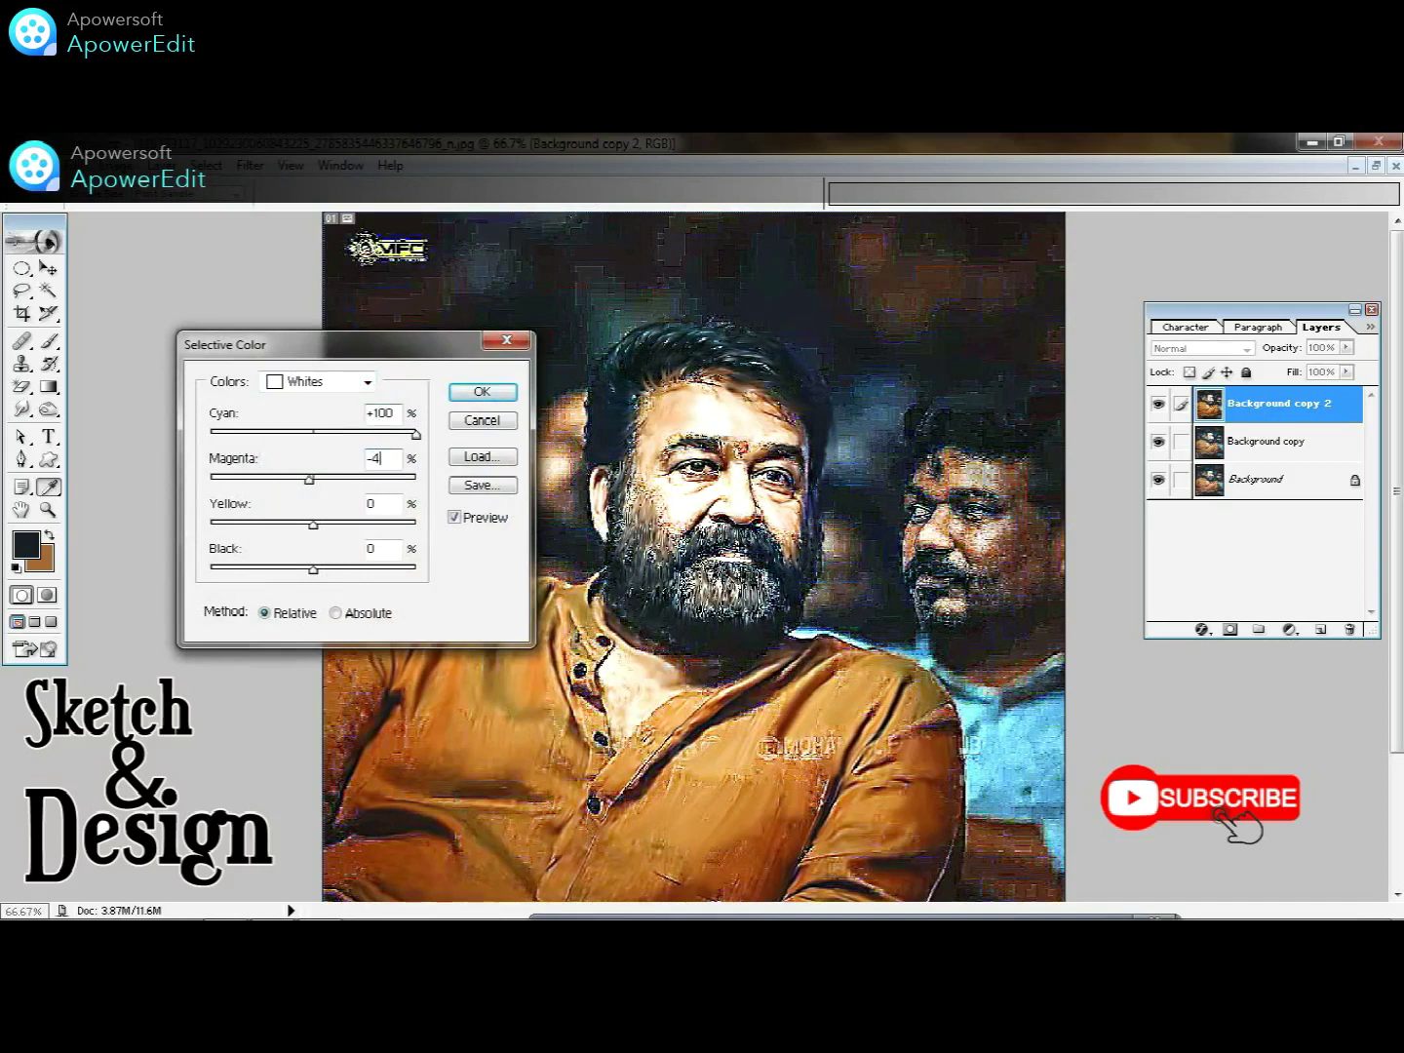
text(3)
text(100)
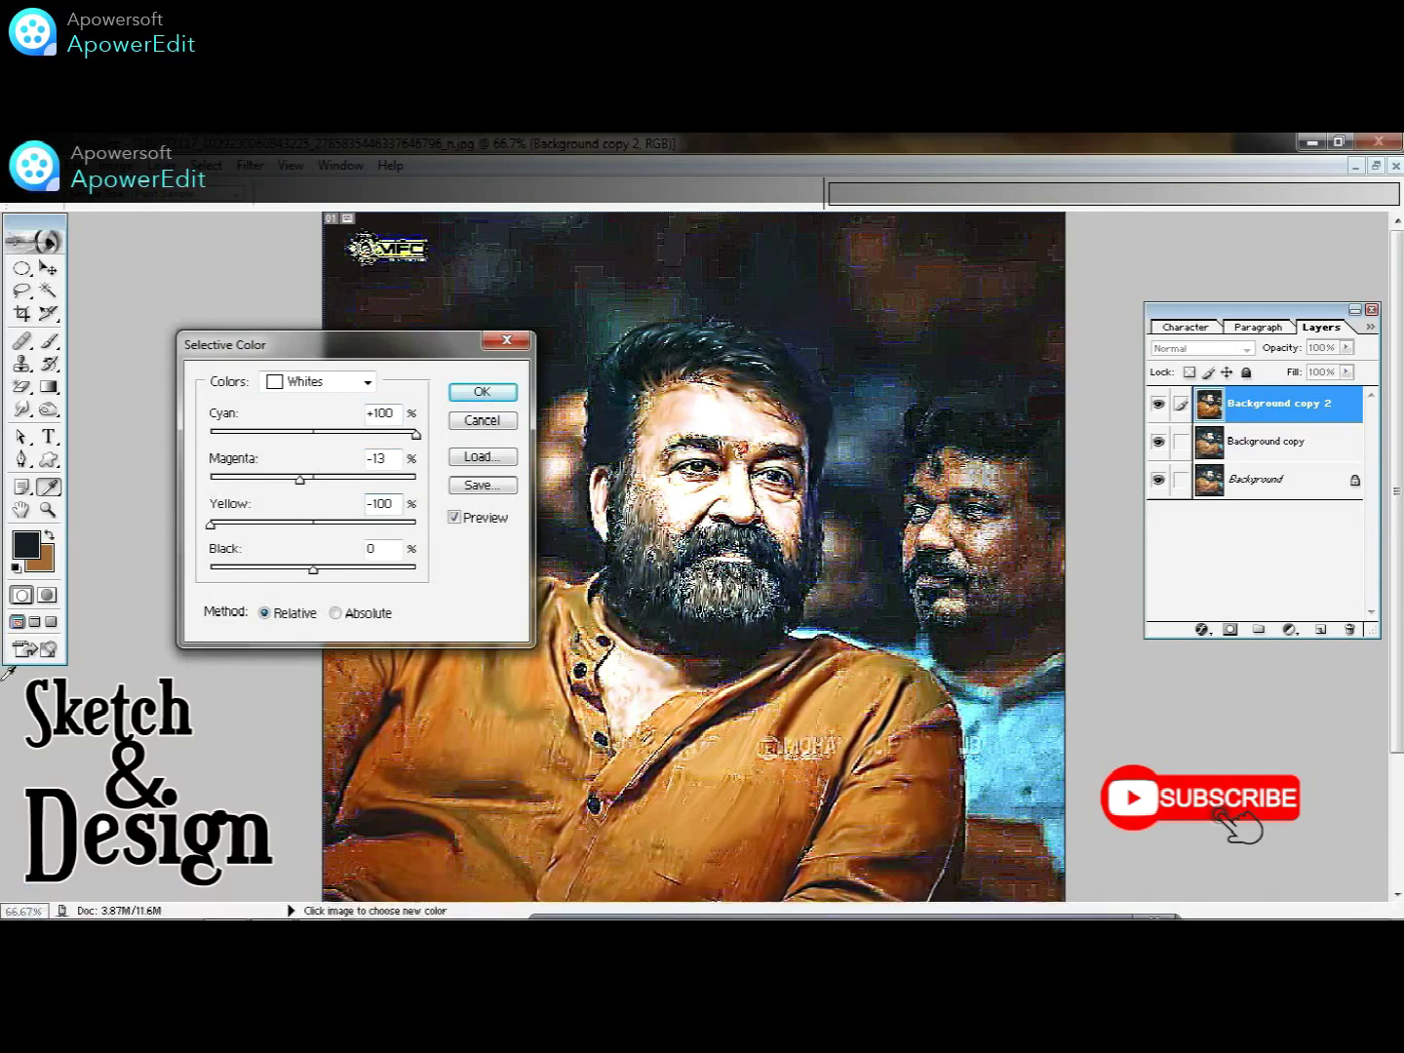
- Set Yellows to cyan −15, magenta +12, yellow +61, black +29 and apply
click(367, 382)
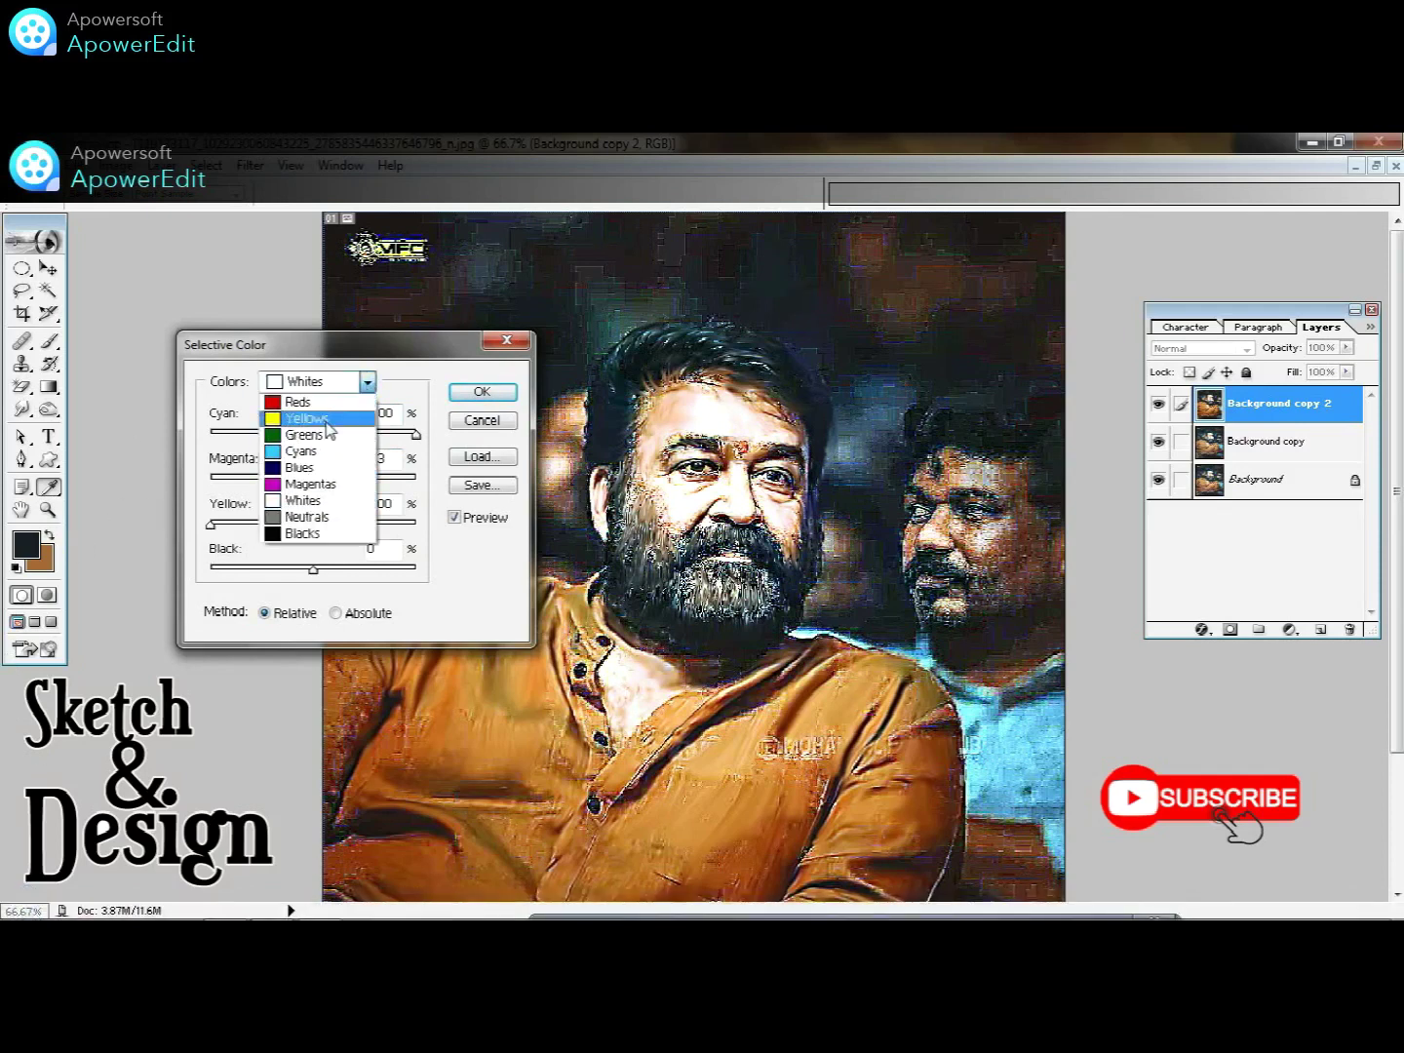
click(303, 418)
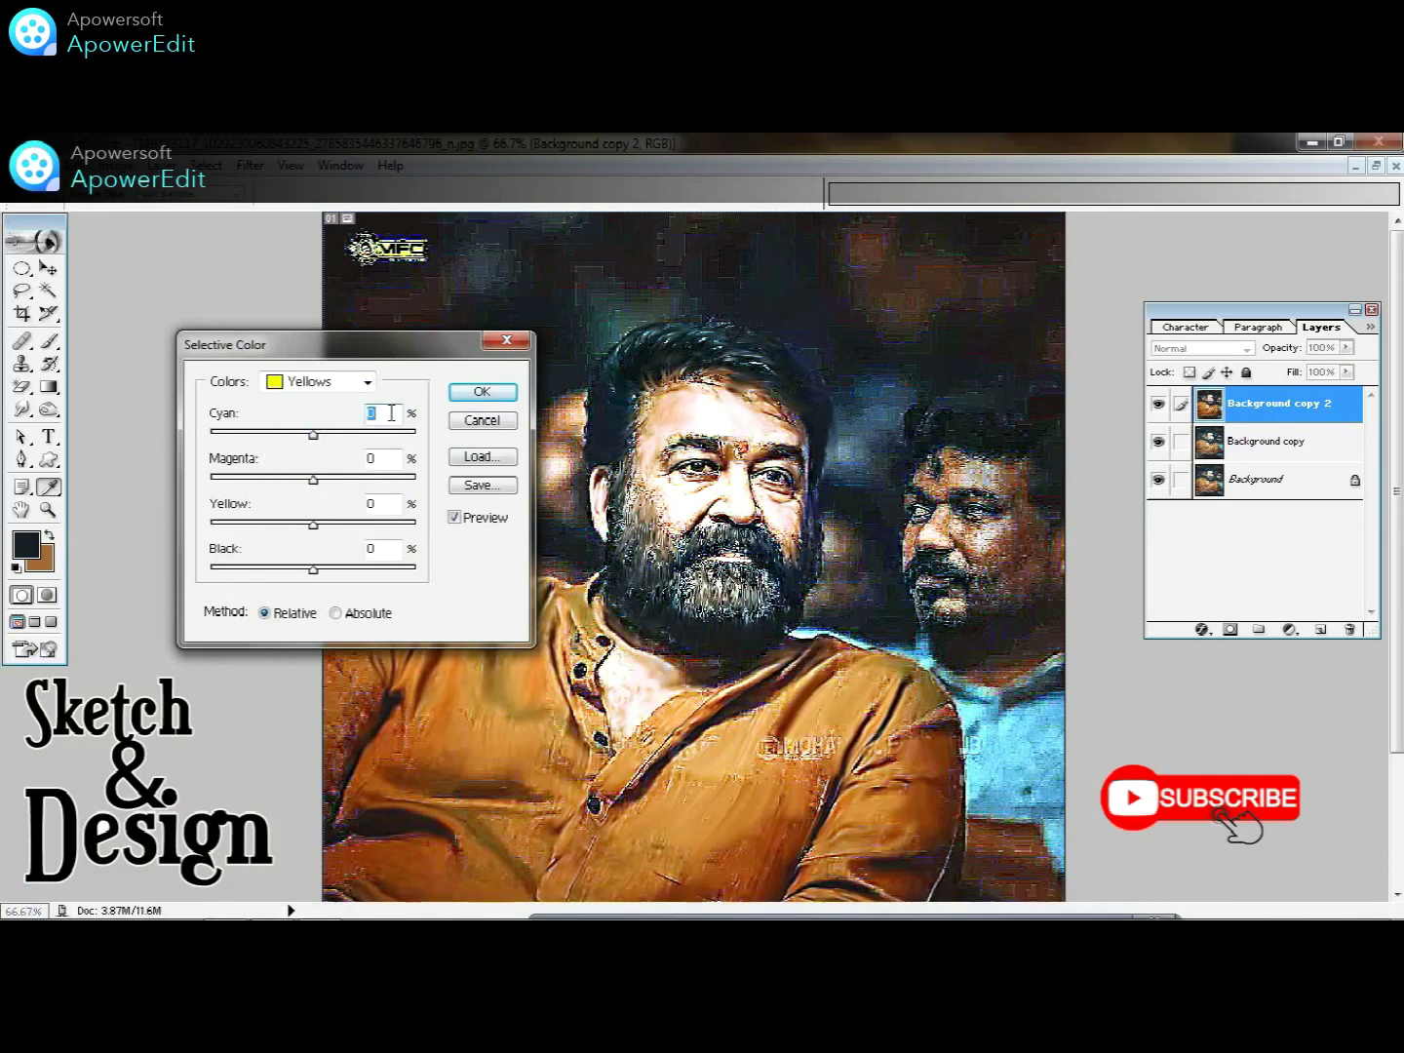
click(383, 413)
text(-15)
key(Tab)
key(Tab)
text(+)
key(Tab)
text(+2)
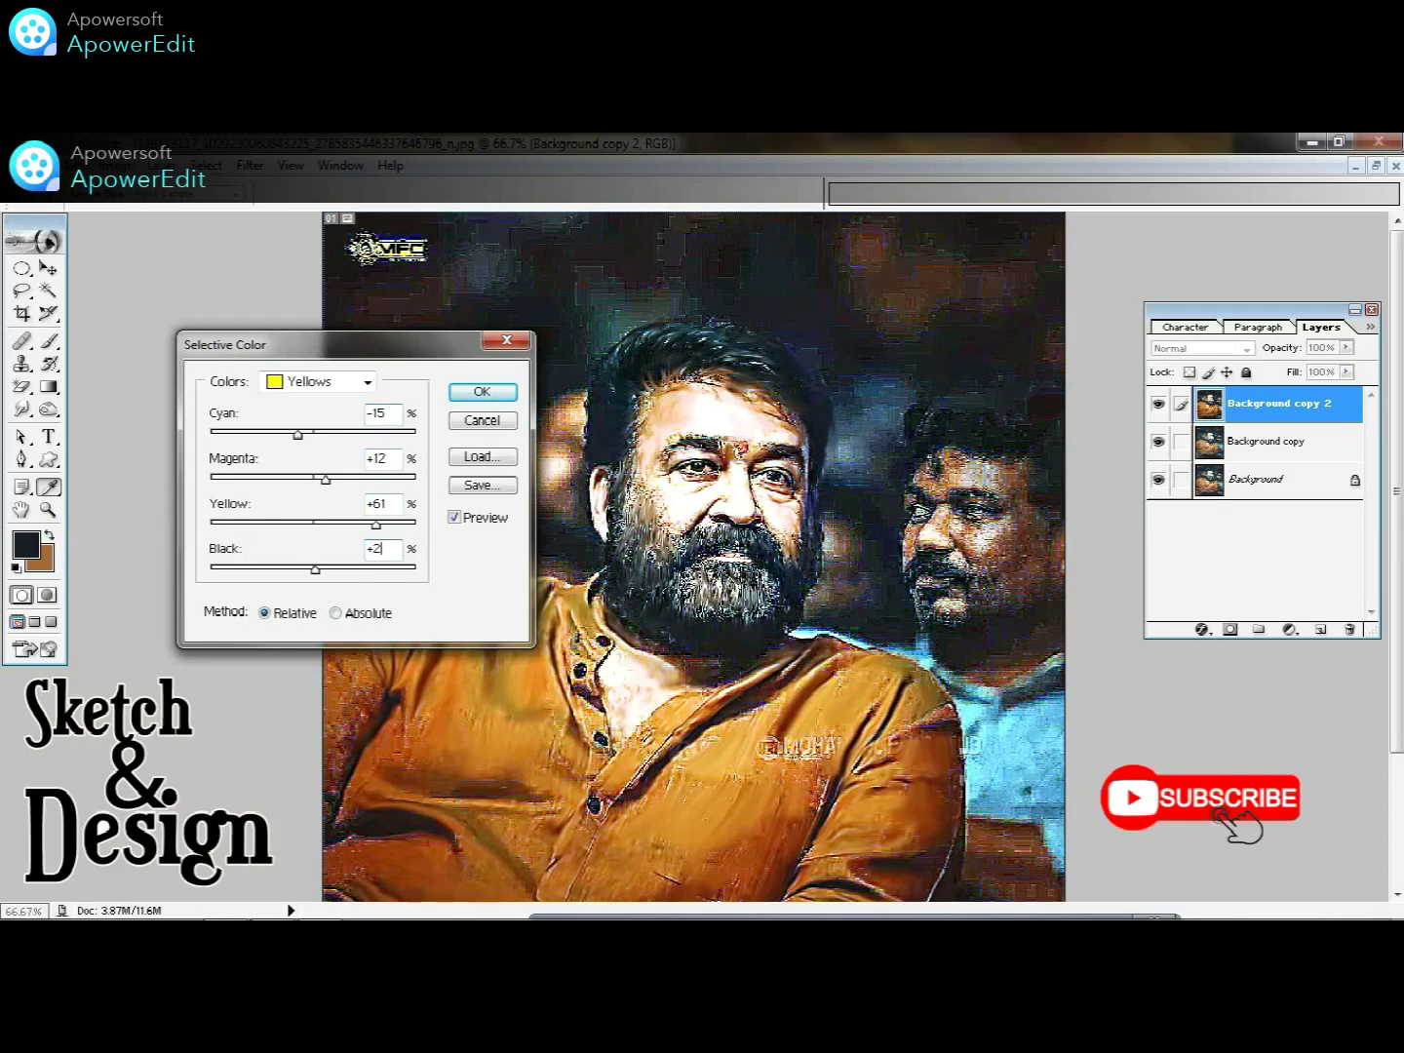
text(9)
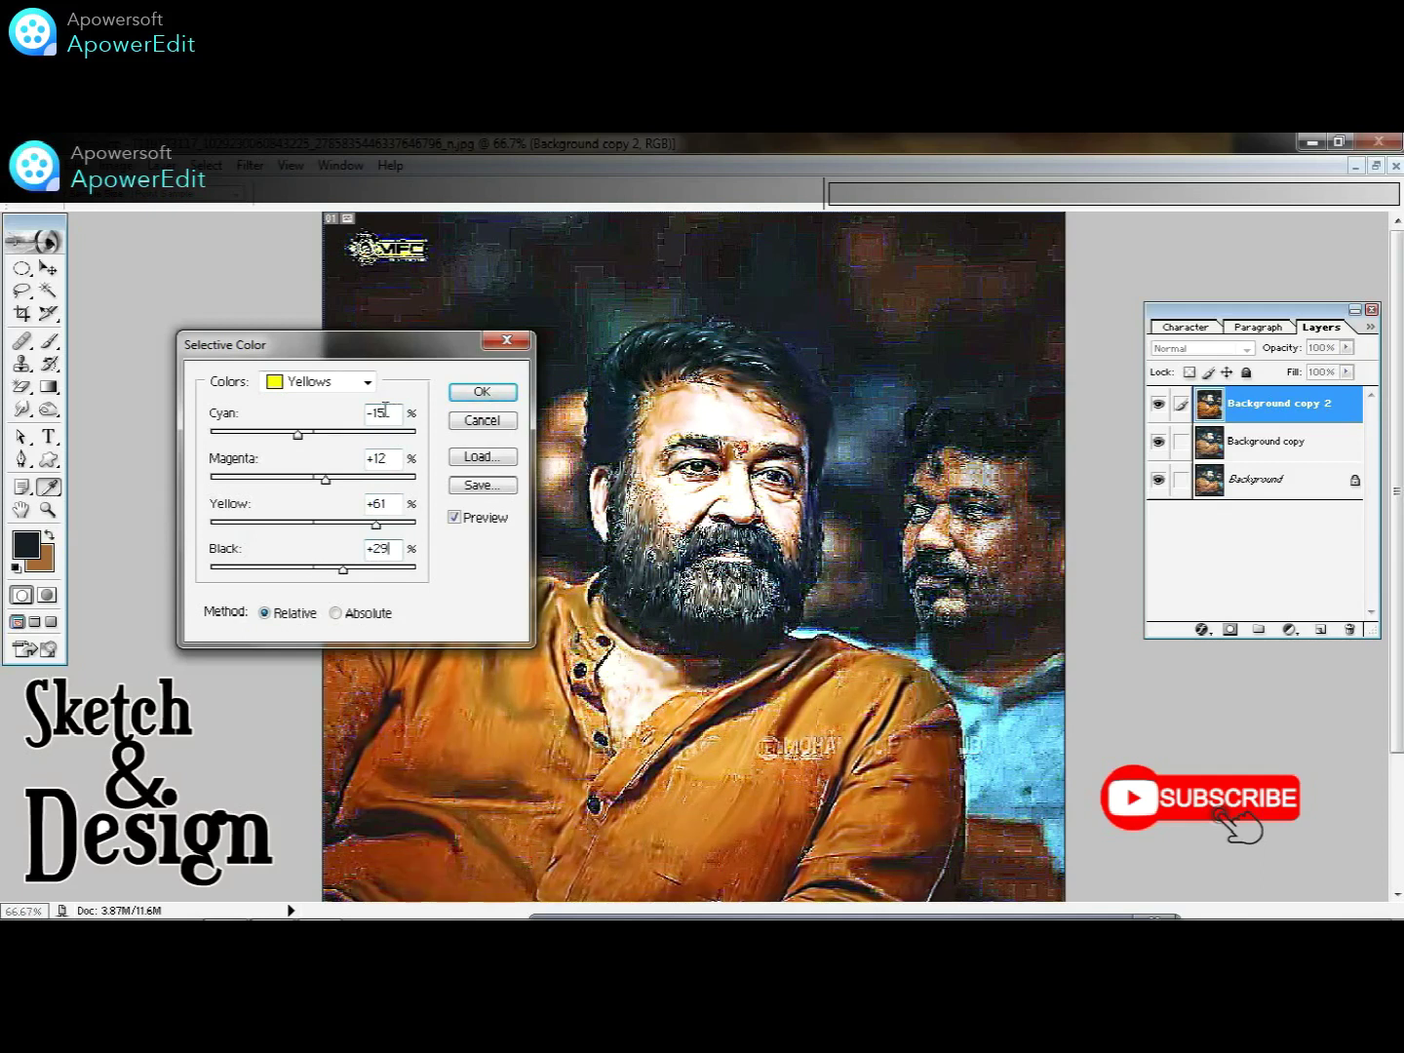
click(481, 391)
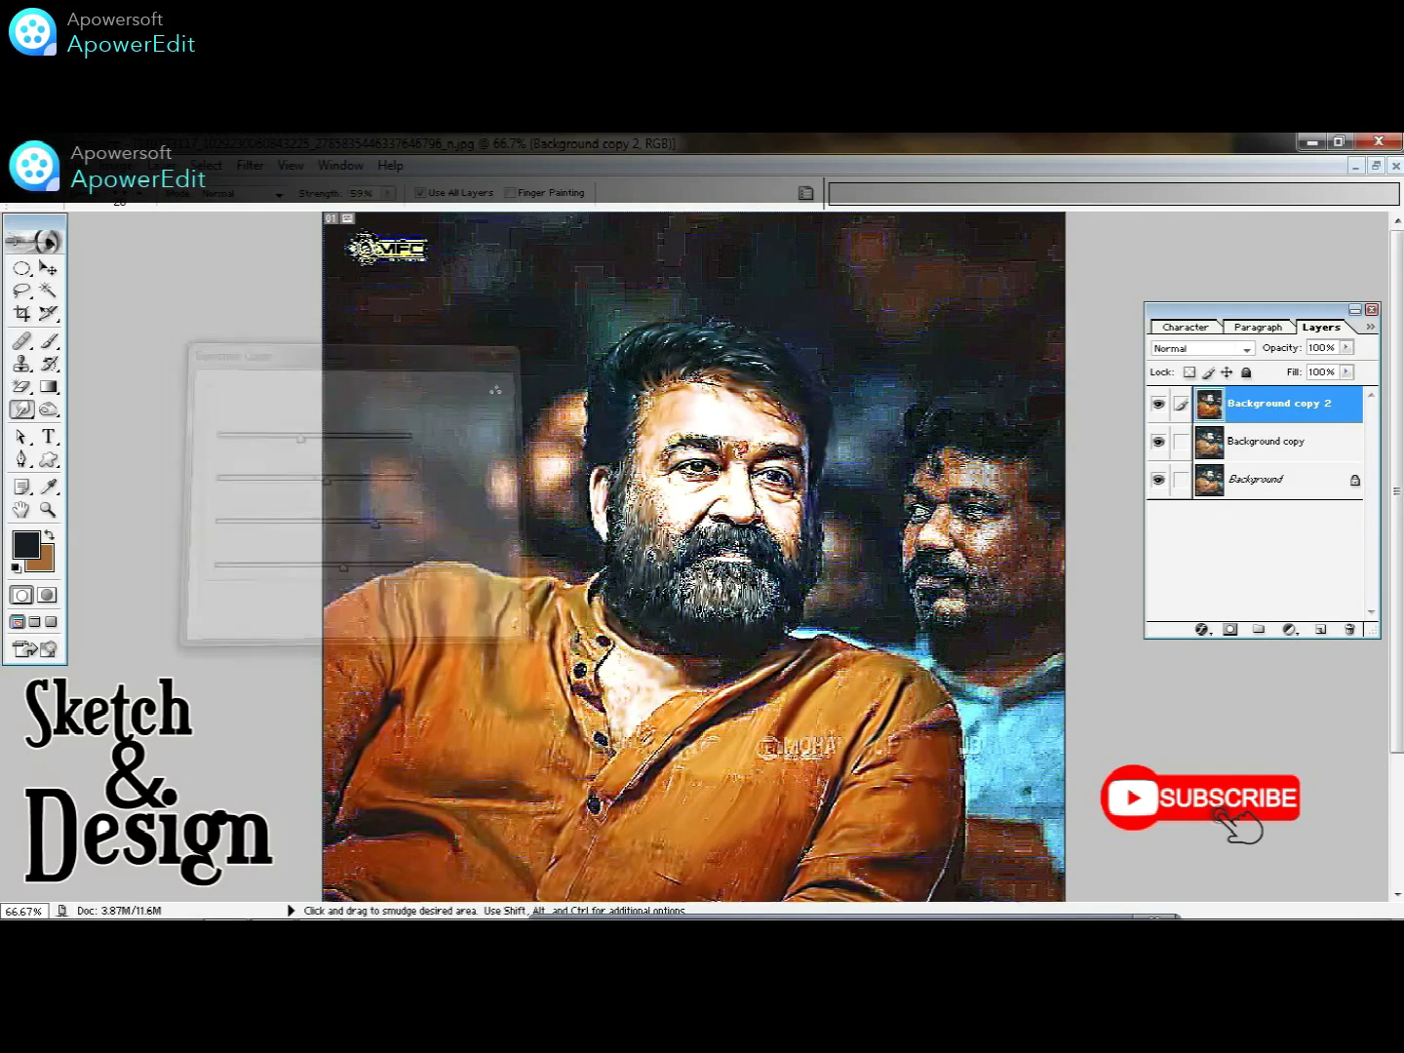
click(118, 164)
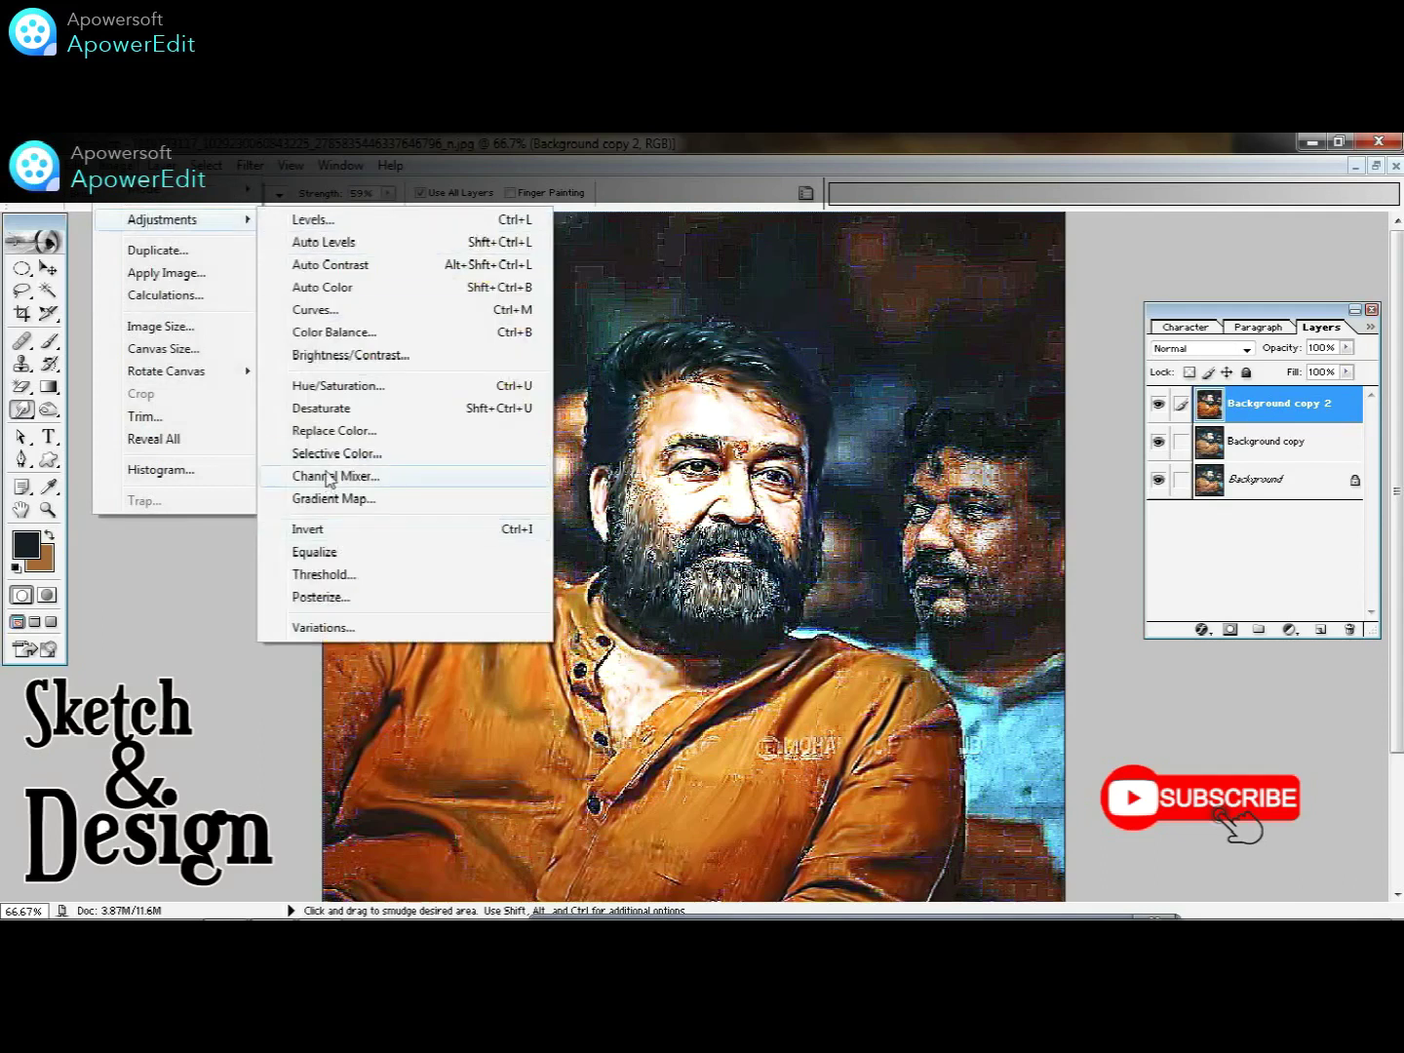
- In a third Selective Color pass, adjust the Greens colour values
click(331, 453)
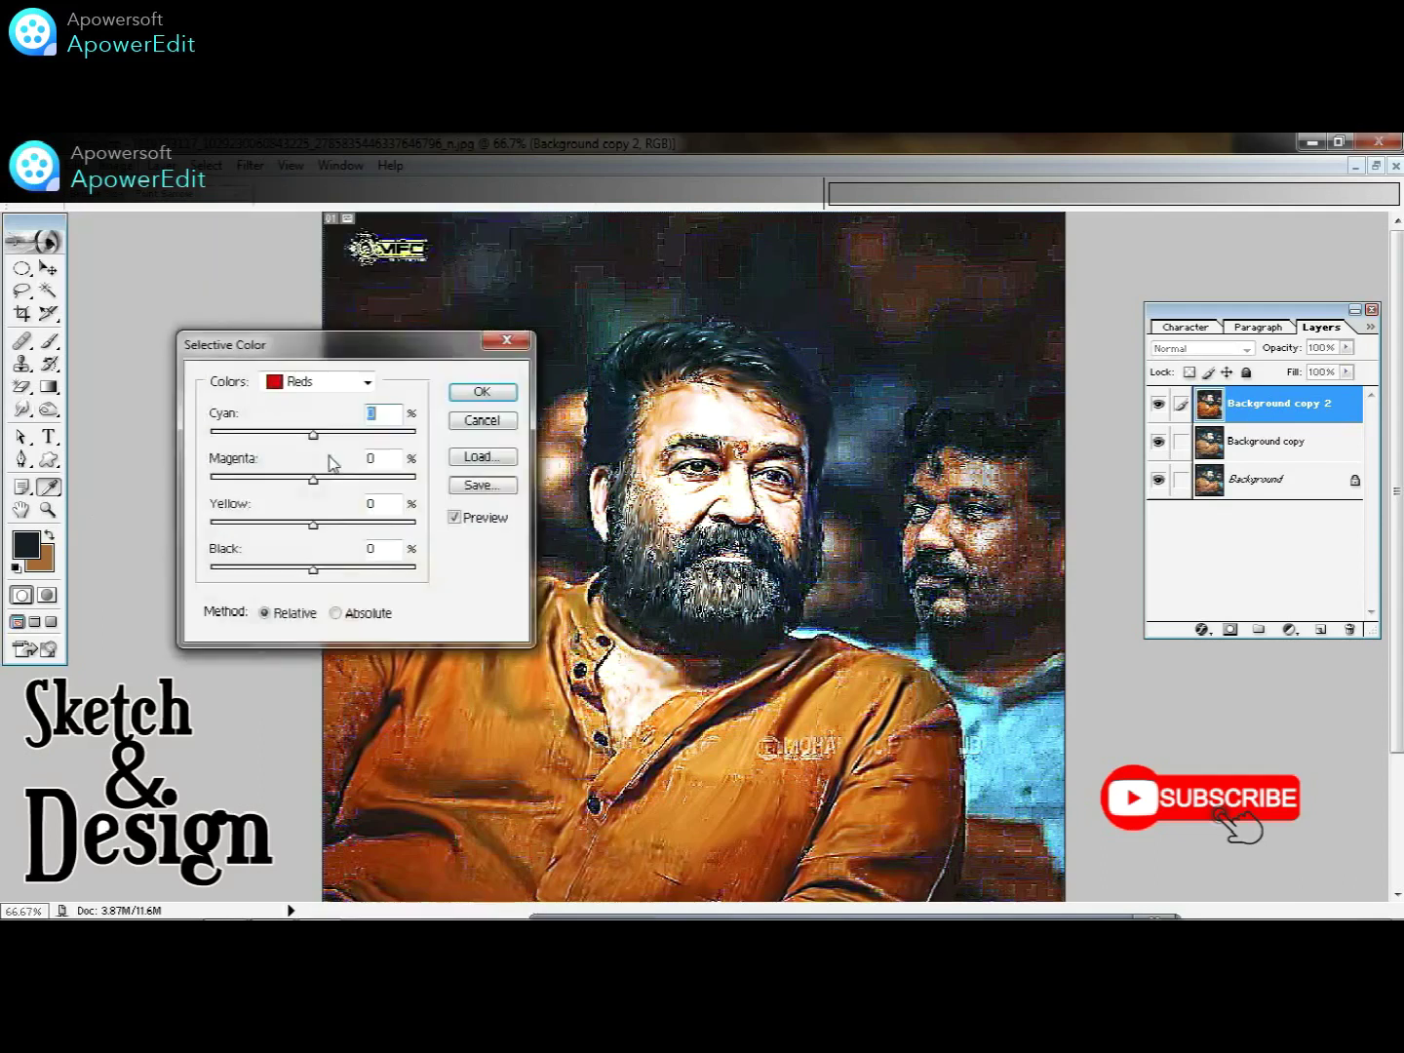
click(369, 381)
click(327, 429)
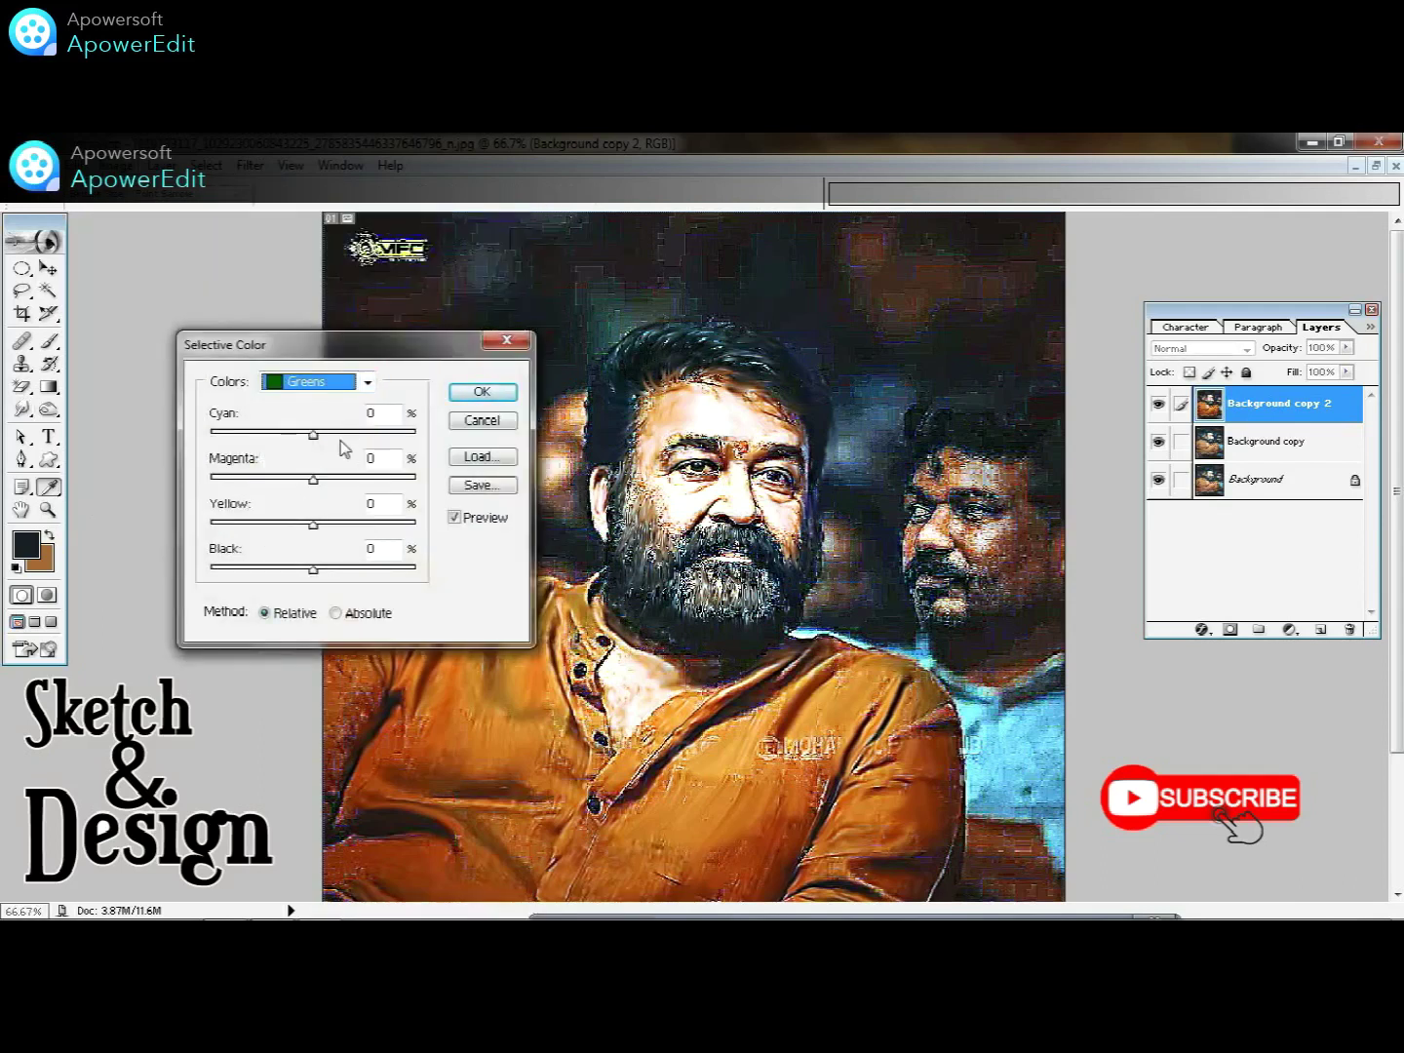
double_click(378, 413)
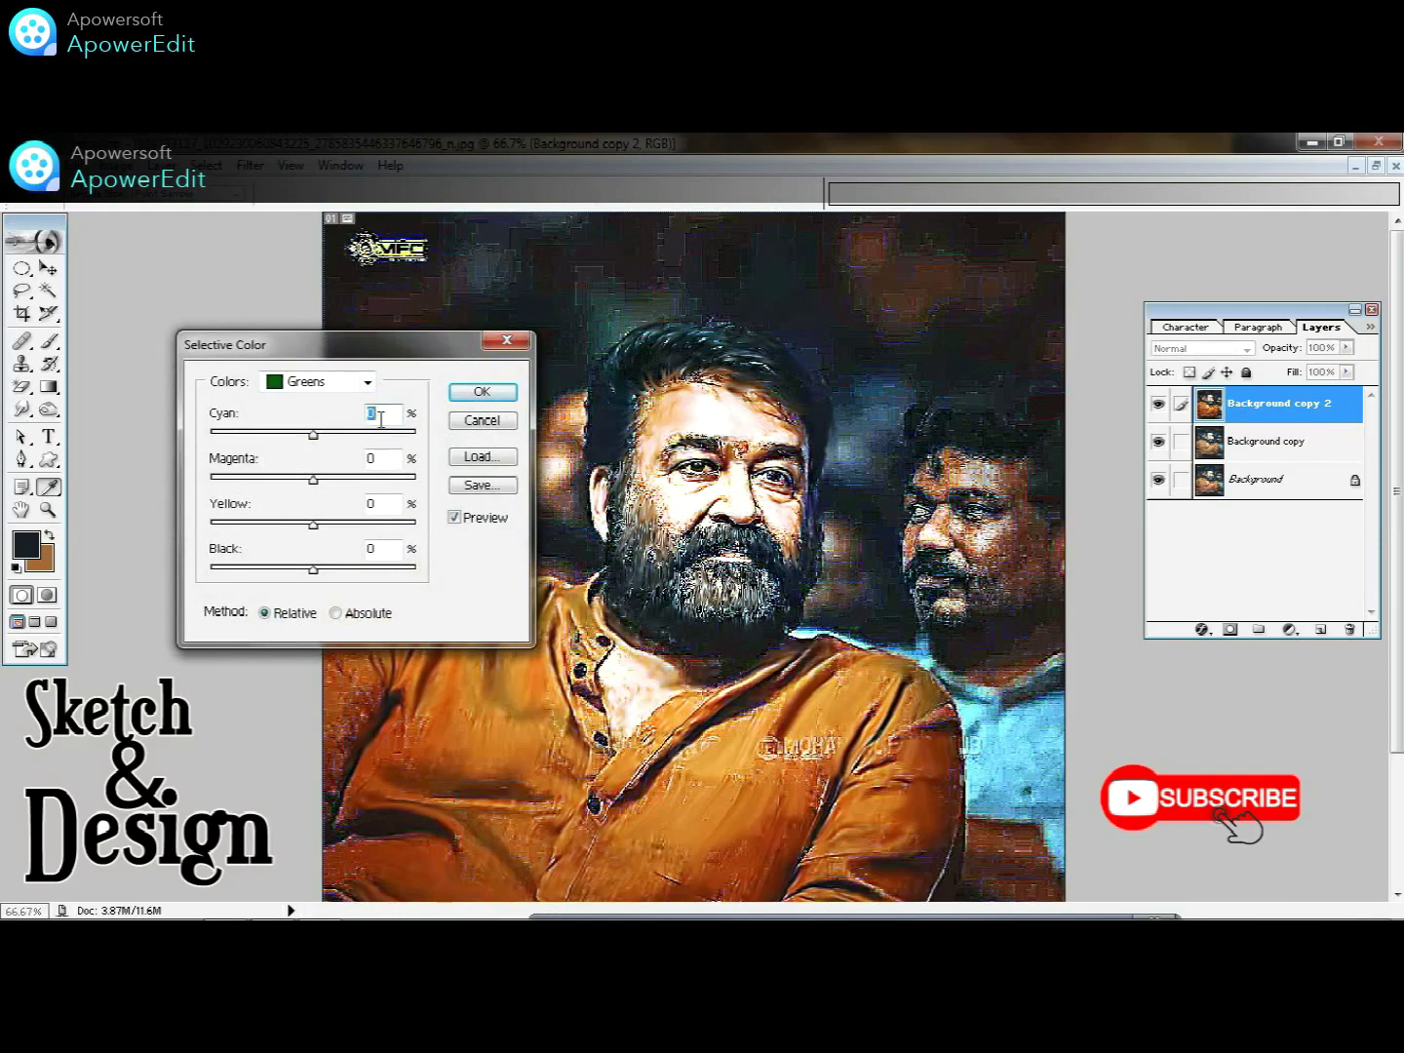
text(-10)
text(00)
key(Tab)
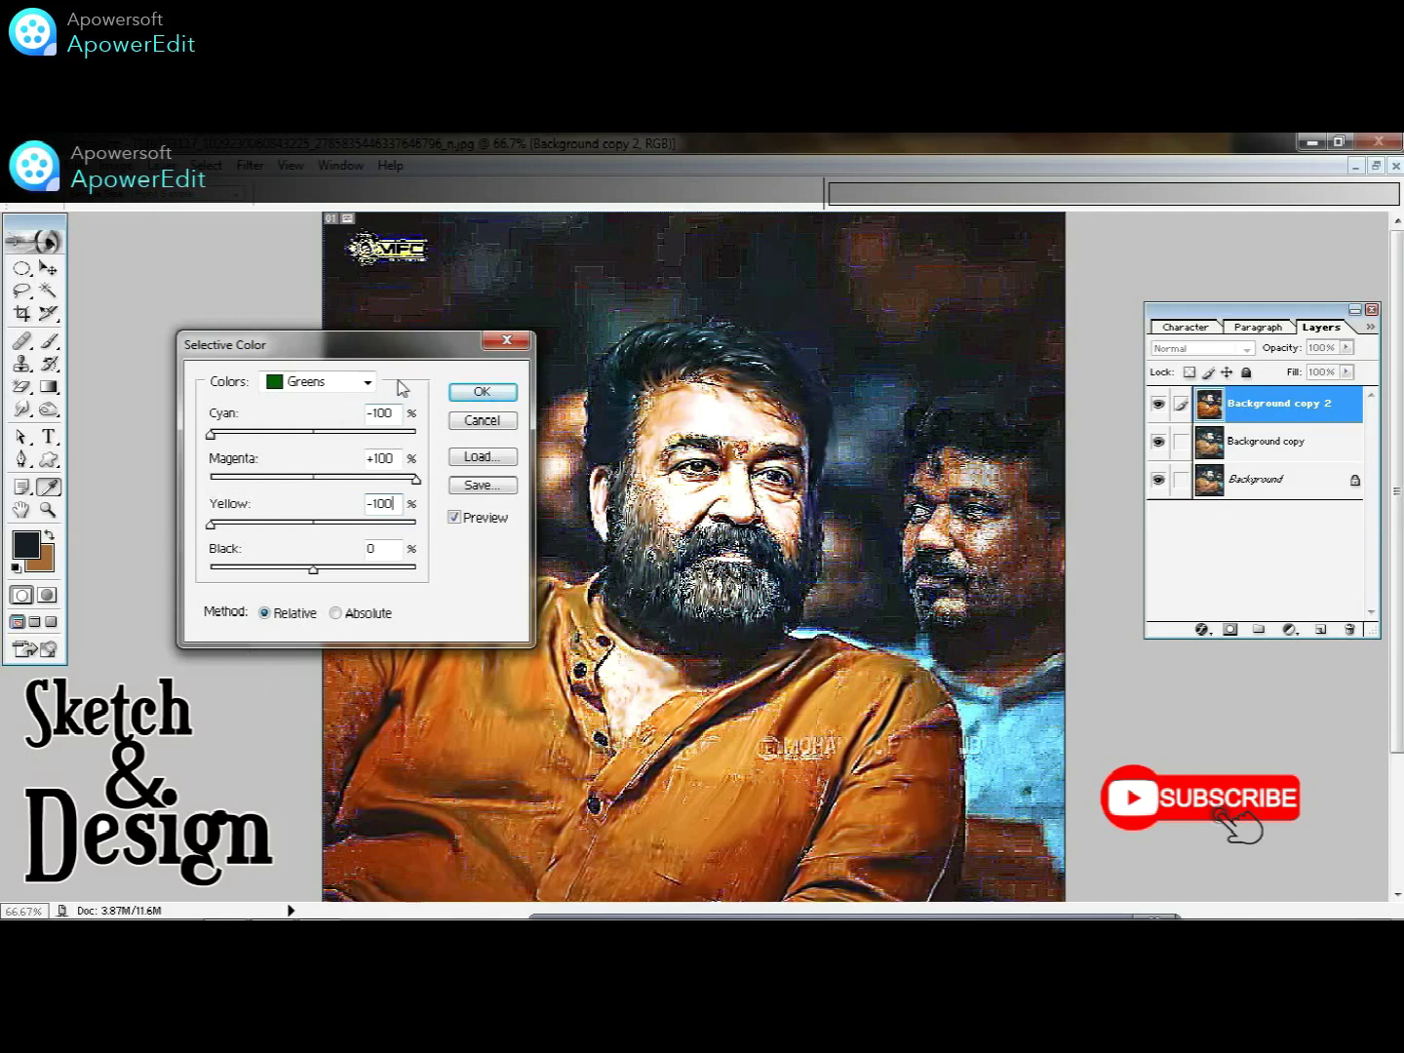
- Set Blacks to cyan +9, magenta +9, yellow +3, black +12
click(367, 382)
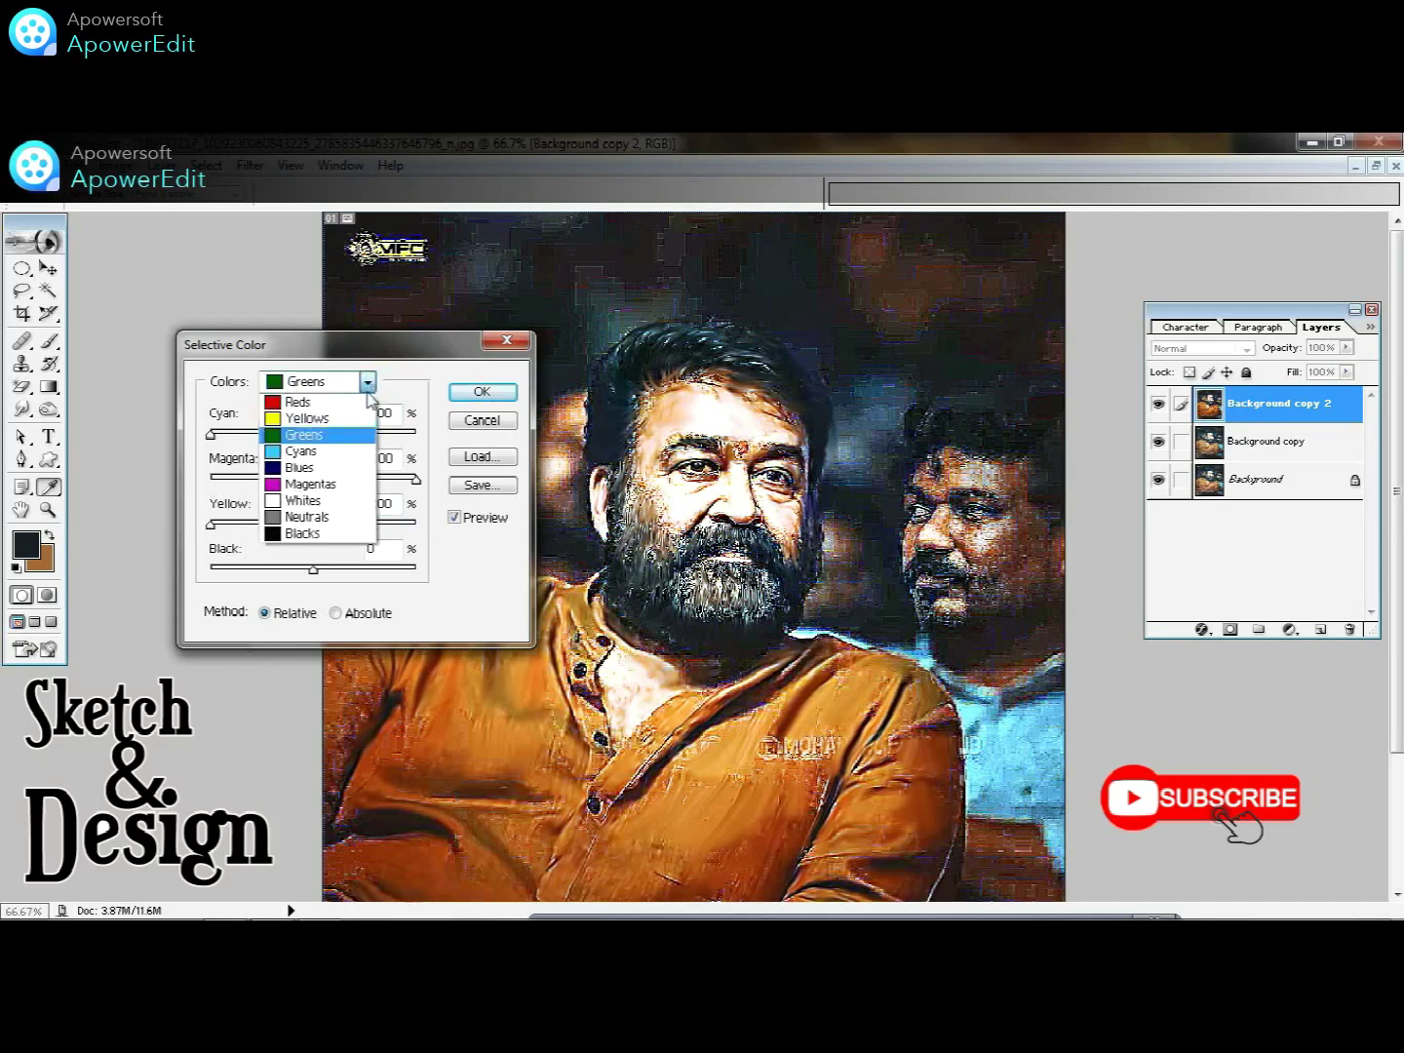
click(324, 531)
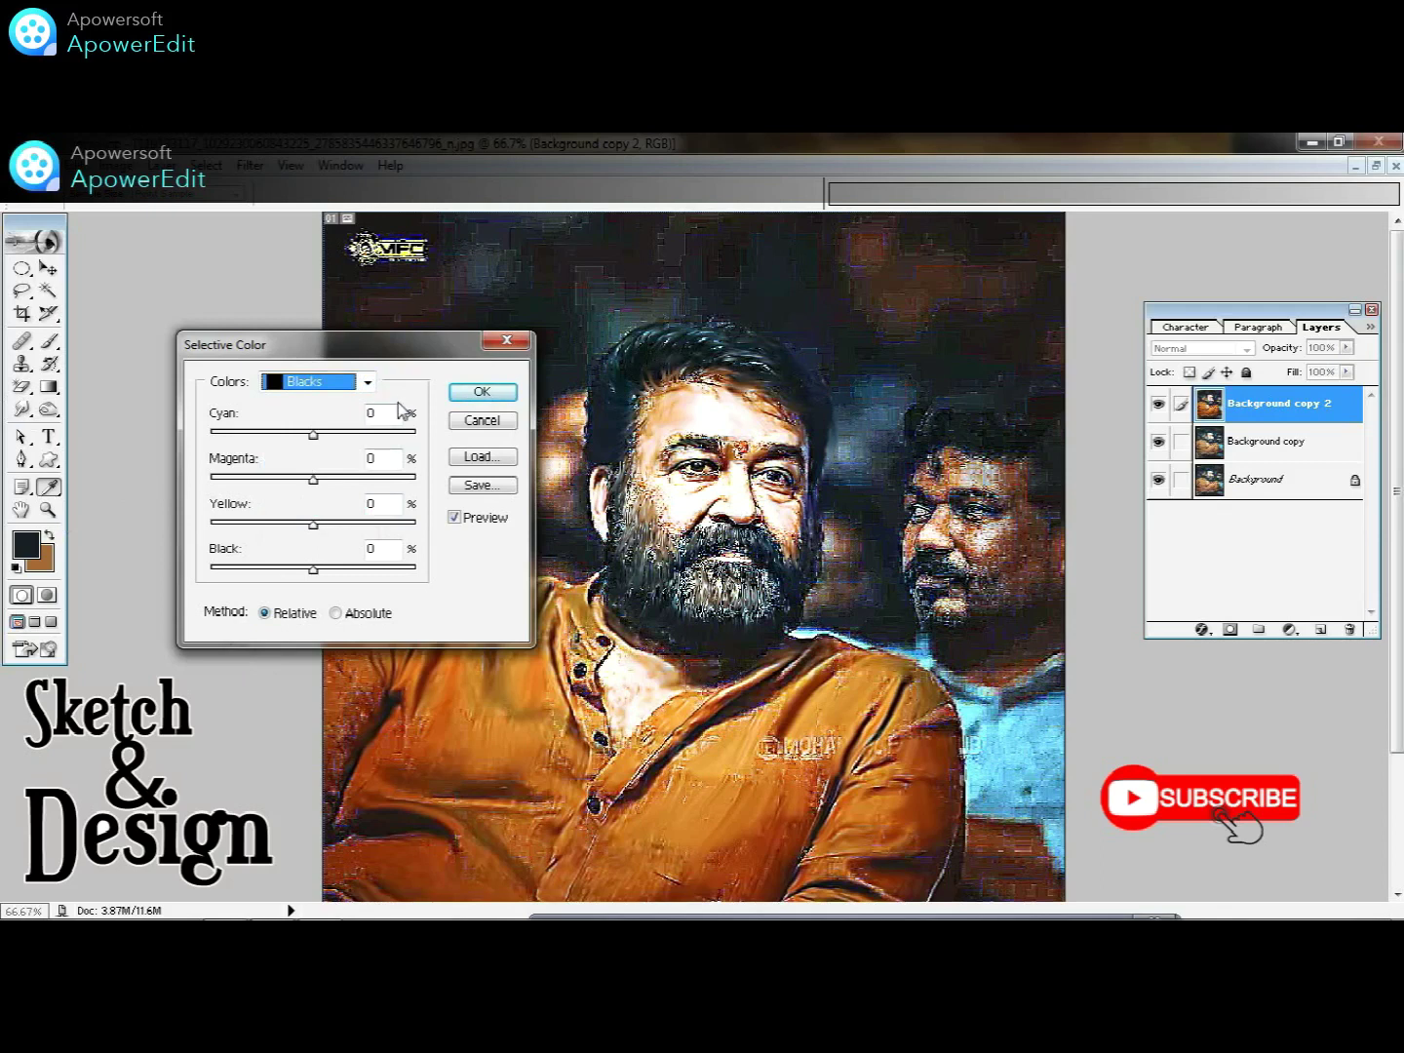
key(Tab)
text(9)
key(Tab)
text(9)
key(Tab)
text(+)
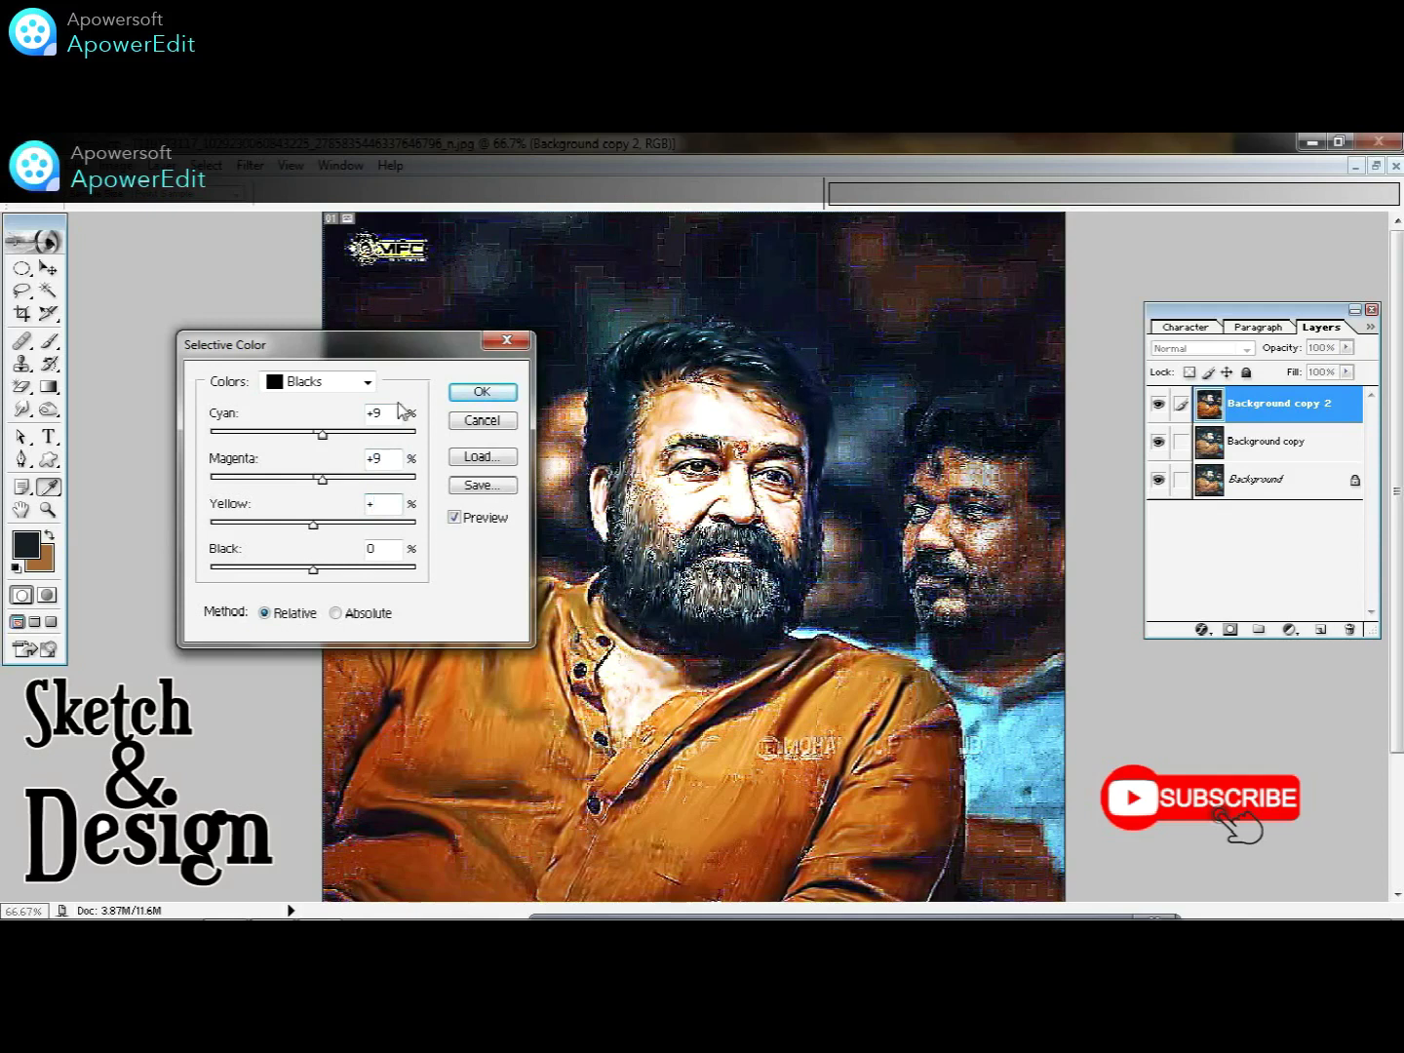
text(+12)
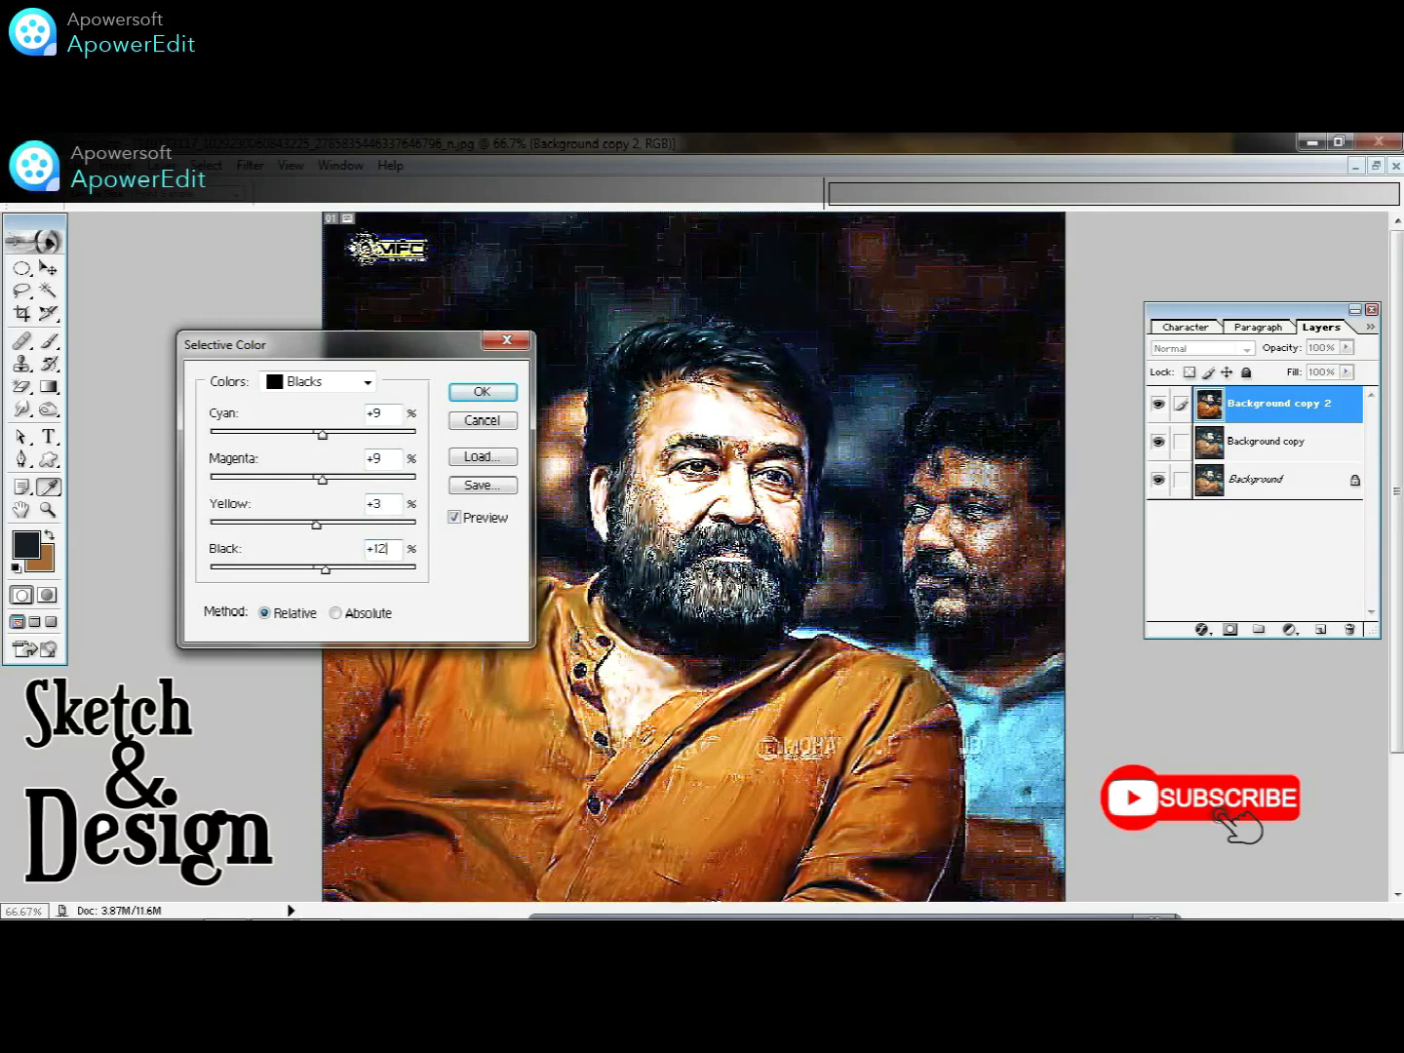
- Set Yellows to cyan −6, magenta +39, yellow +9
click(366, 383)
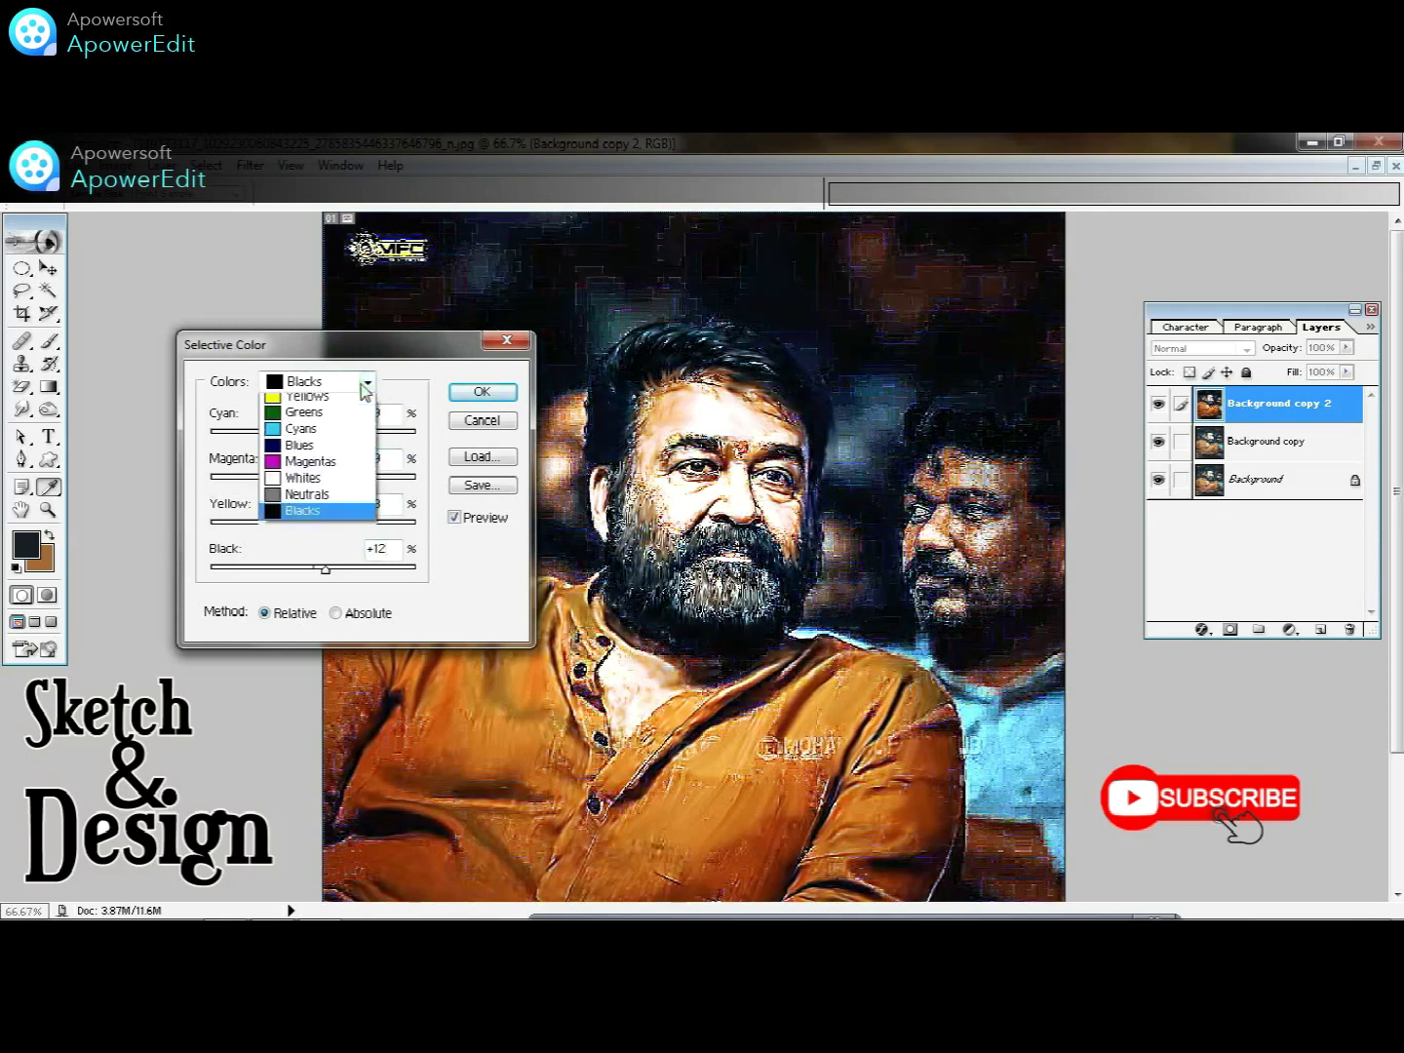
click(307, 418)
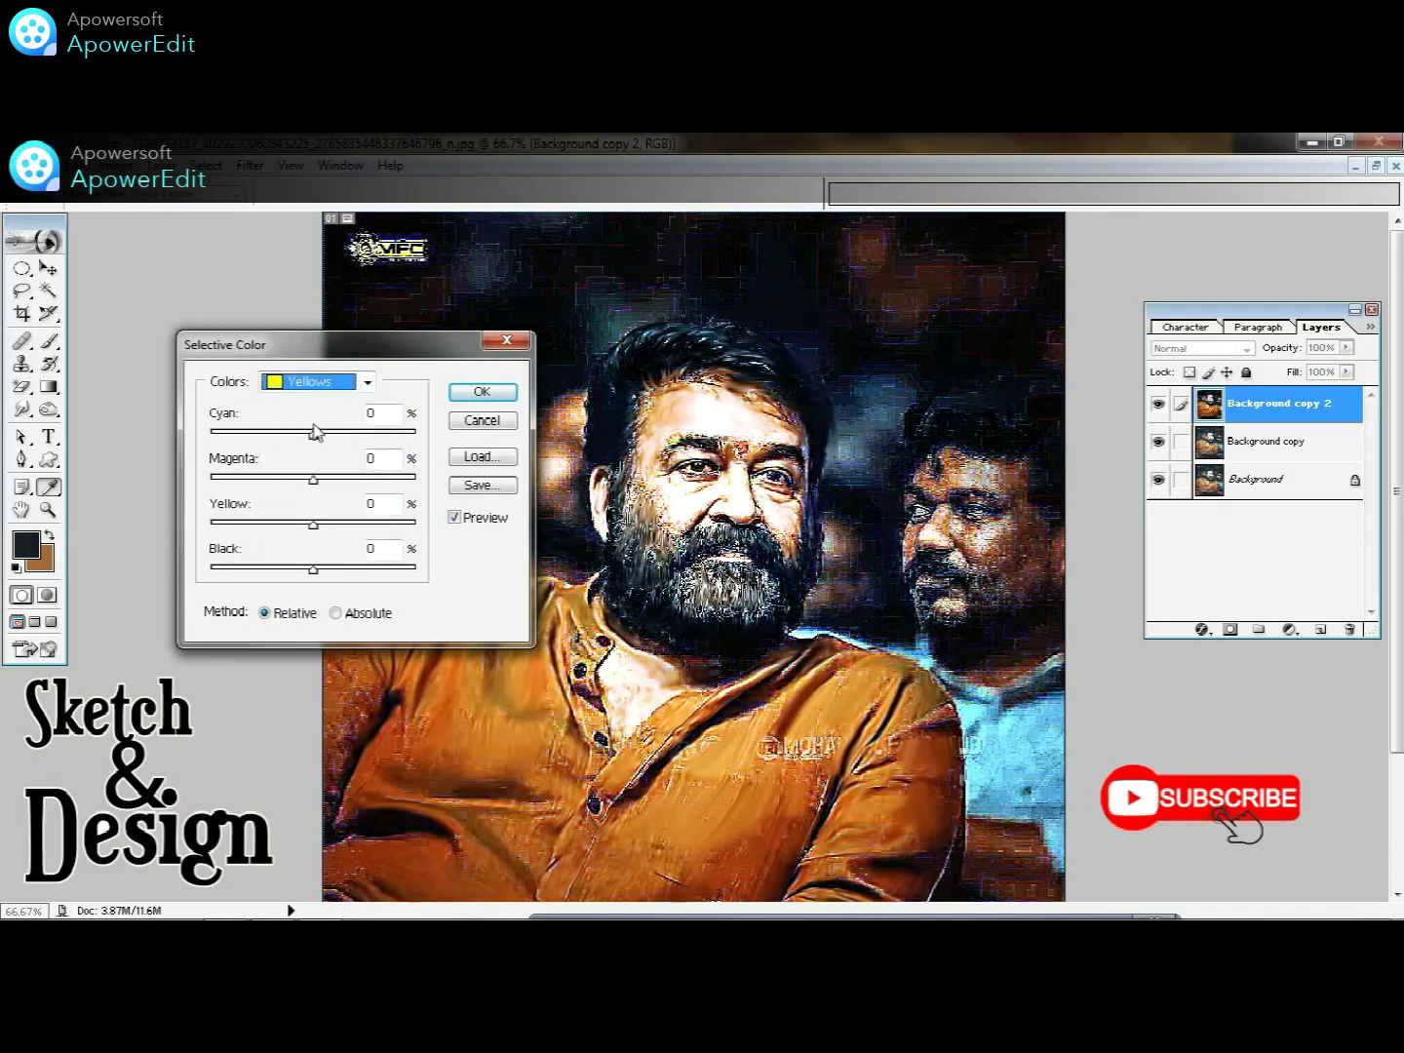
text(-6)
key(Tab)
text(+39)
key(Tab)
text(+94)
- Apply the third colour grade and merge both copy layers into the Background layer
click(482, 390)
key(r)
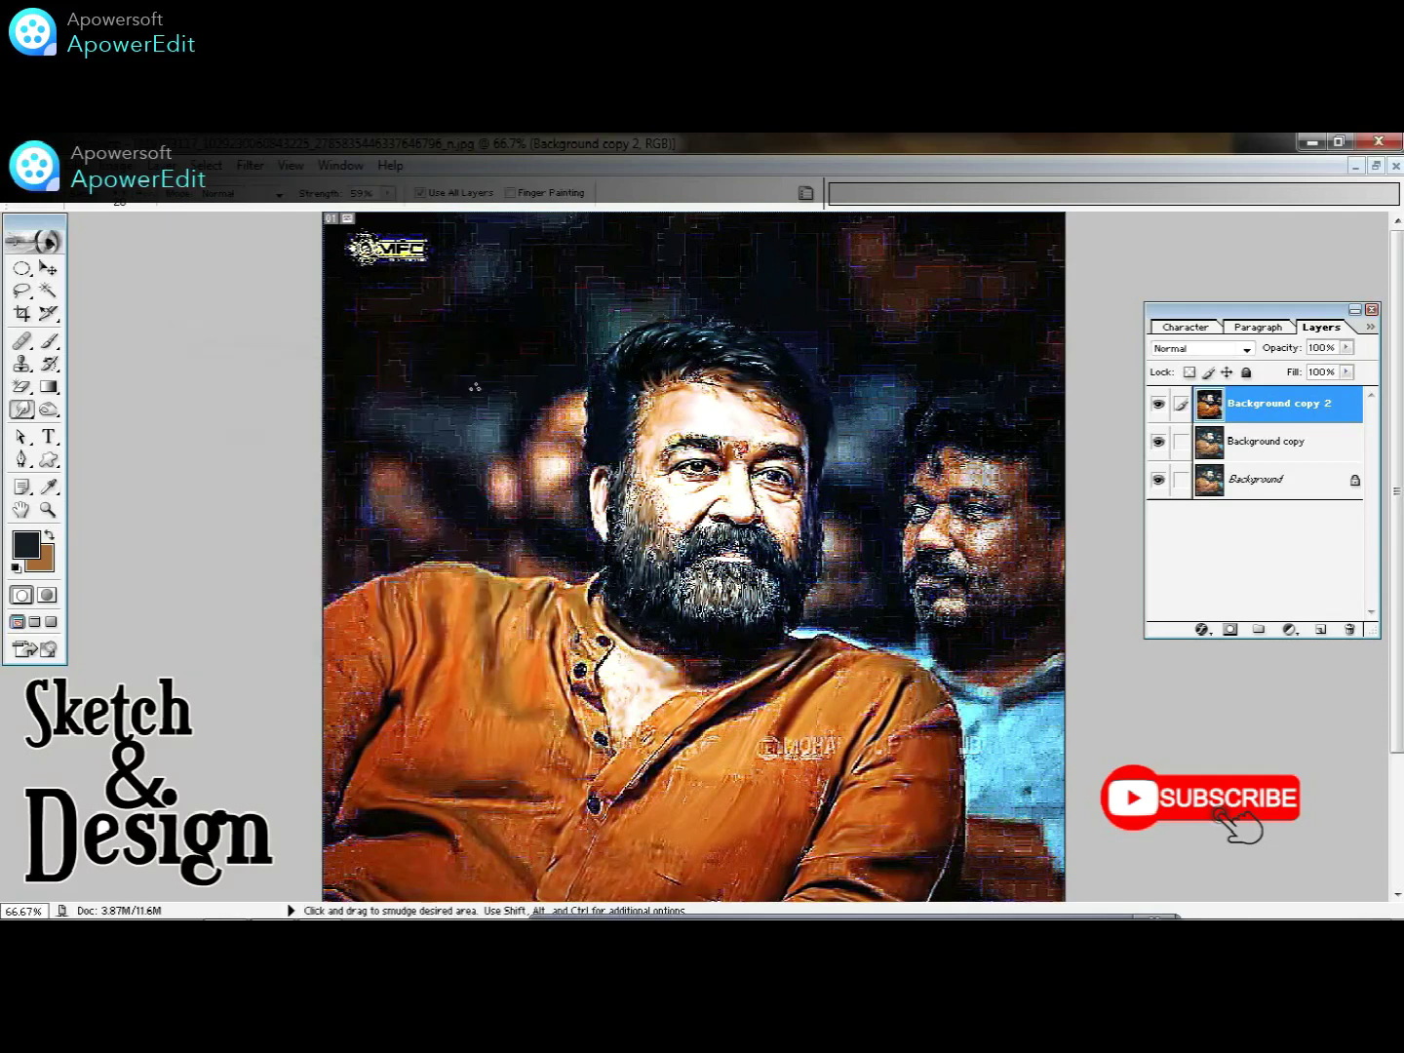
scroll(475, 389, down, 2)
scroll(475, 389, down, 2)
key(alt+shift+bracketleft)
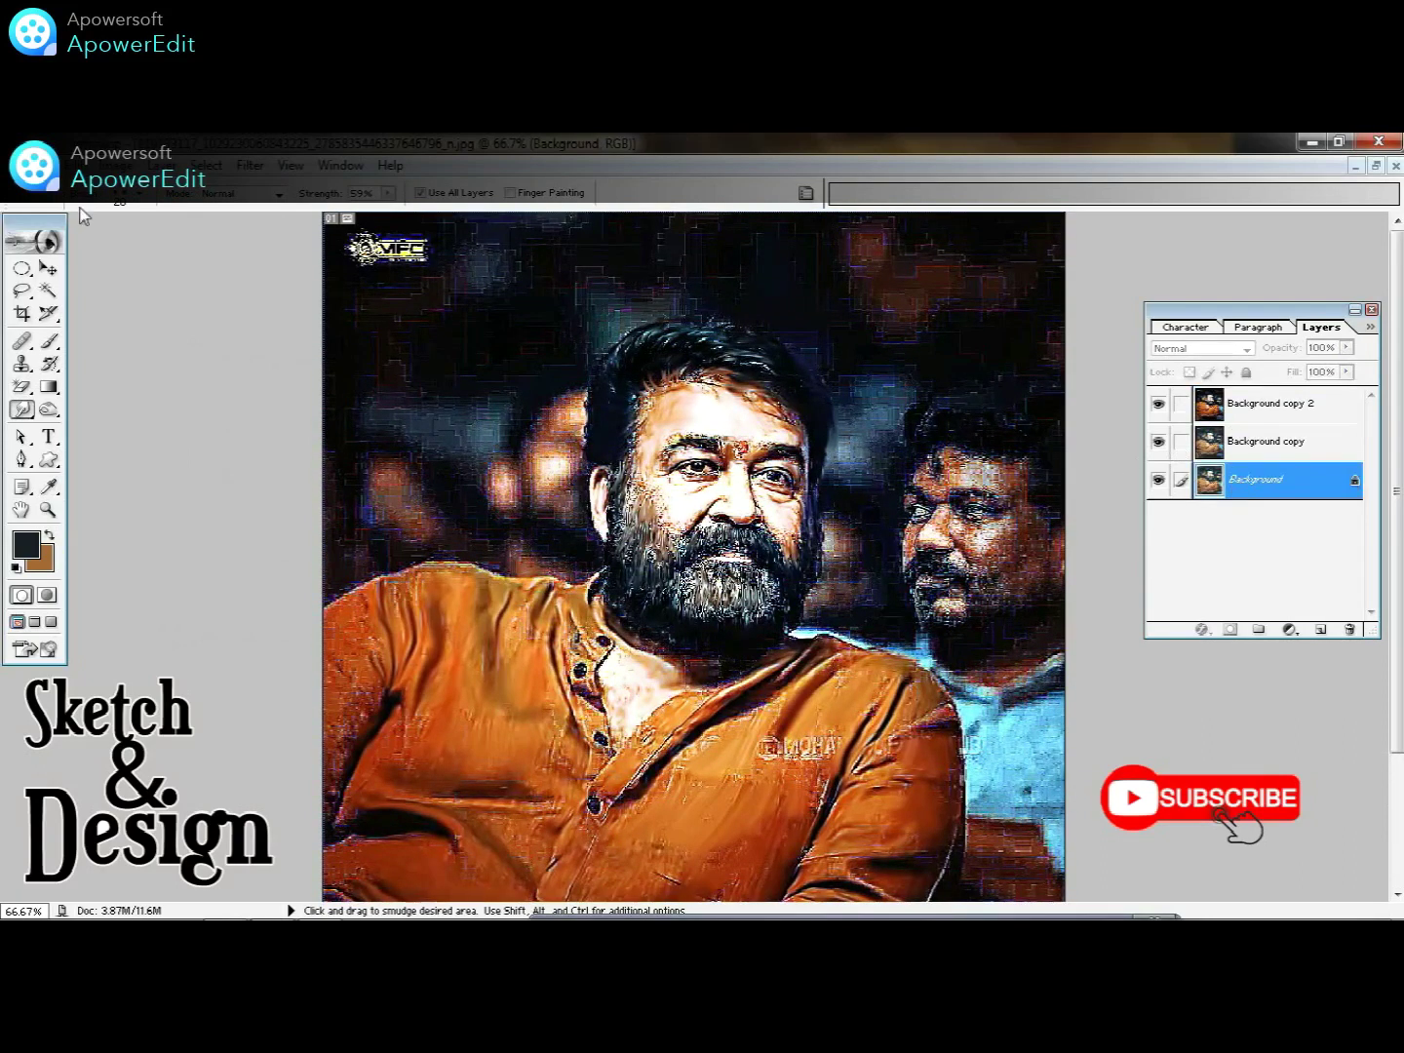
click(1292, 405)
key(ctrl+e)
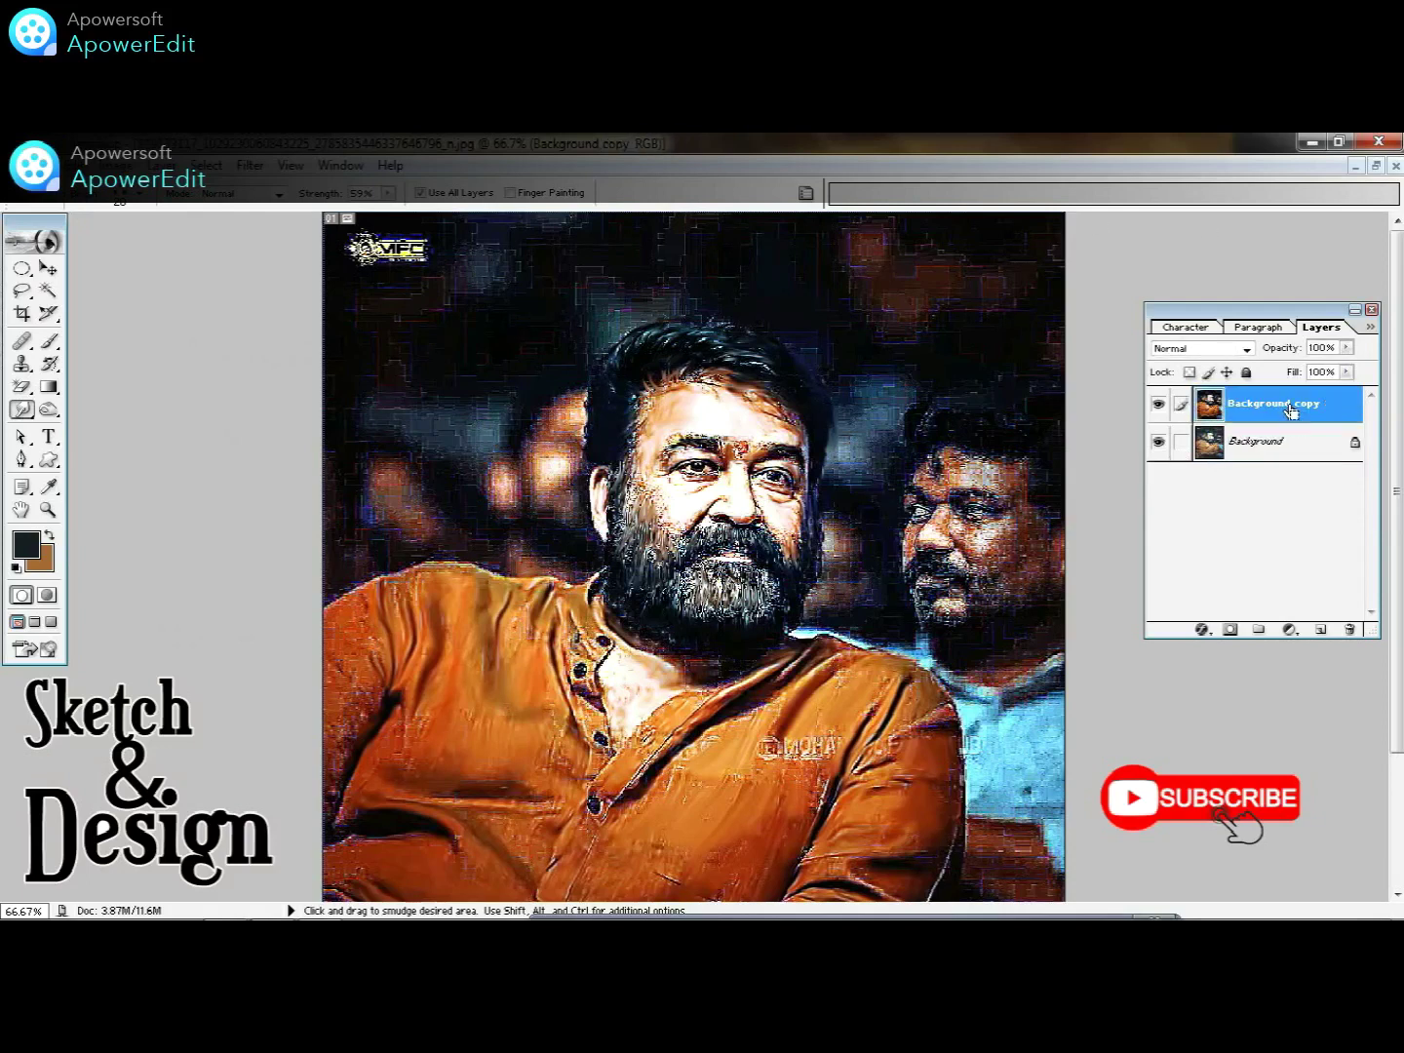
key(ctrl+e)
click(22, 459)
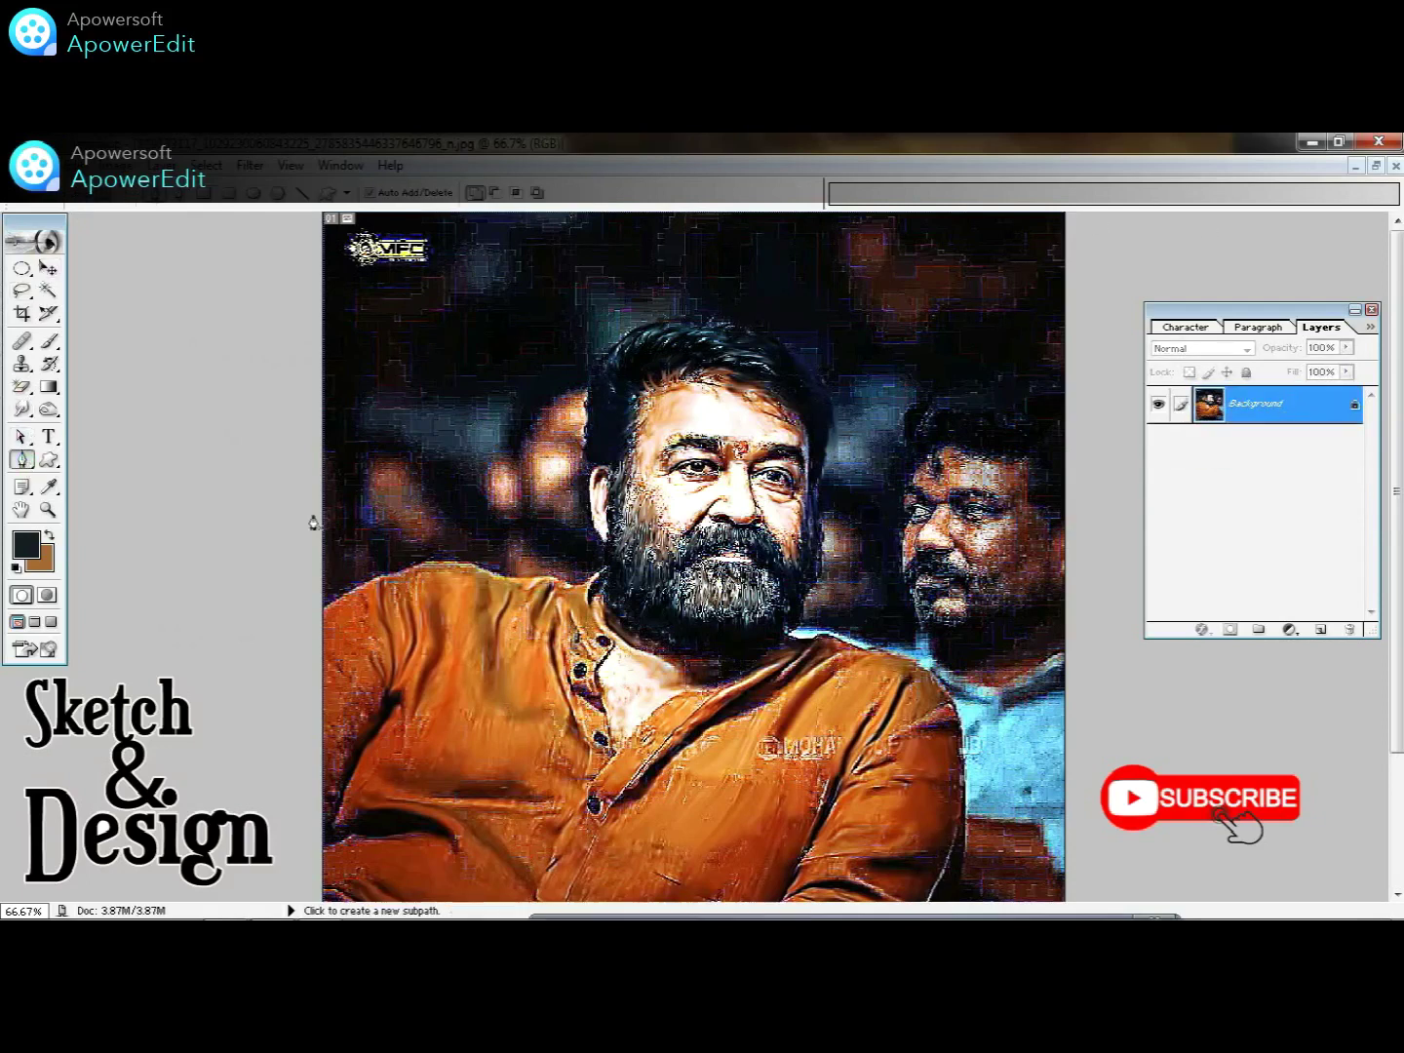
- At 300% zoom, start the pen path with curved anchors along the shirt edge
key(ctrl+plus)
key(ctrl+plus)
key(ctrl+plus)
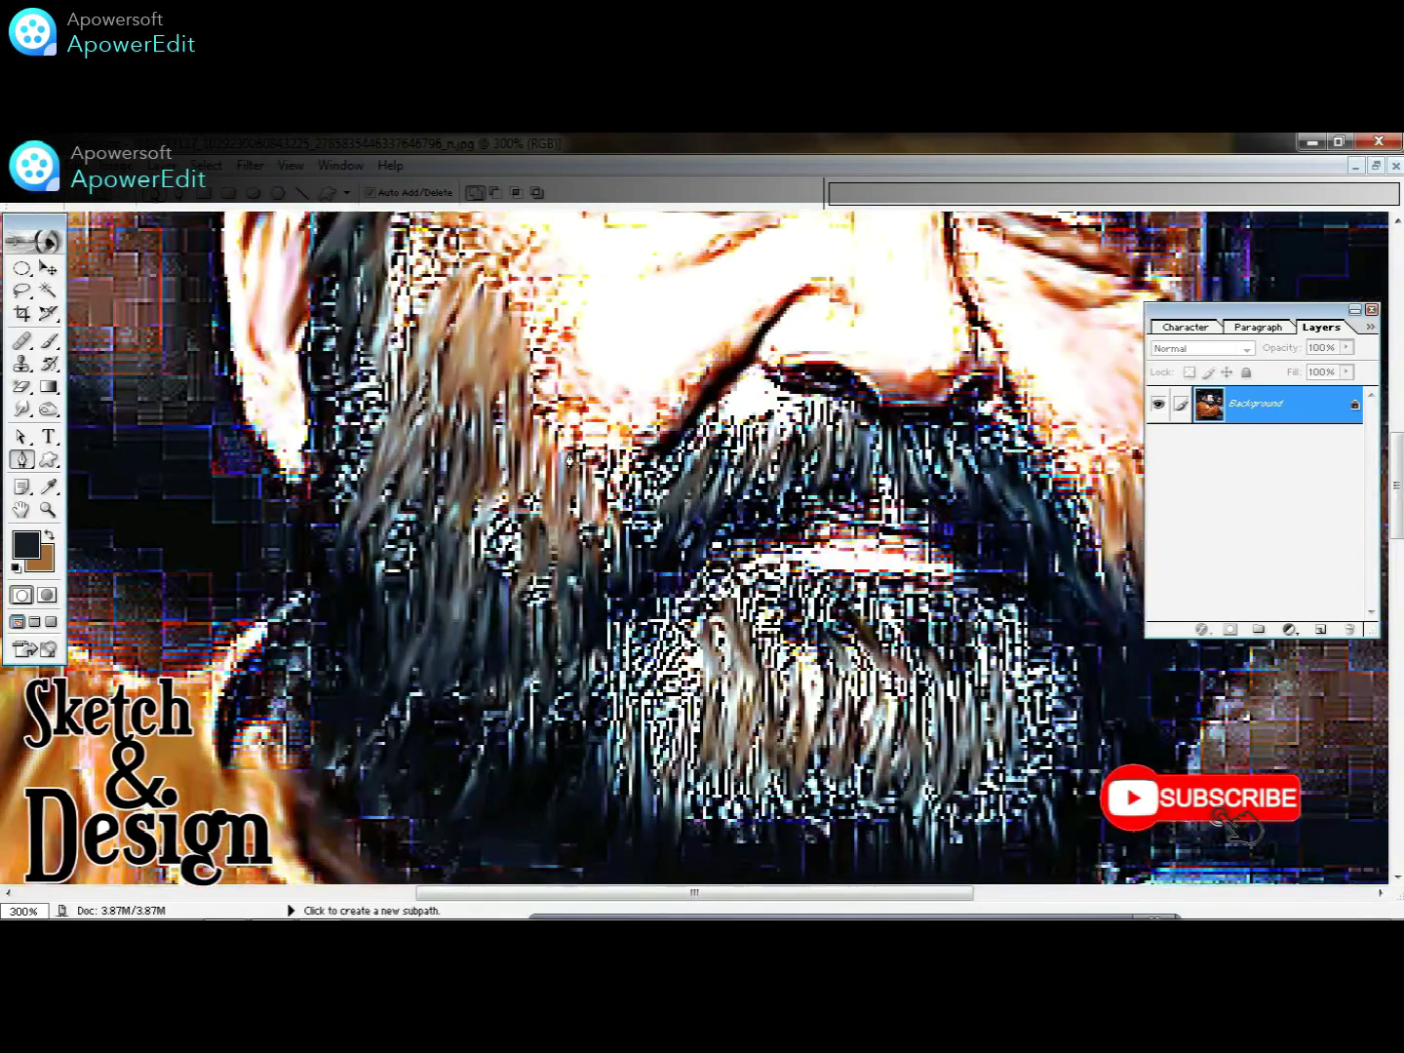
drag(776, 704, 64, 205)
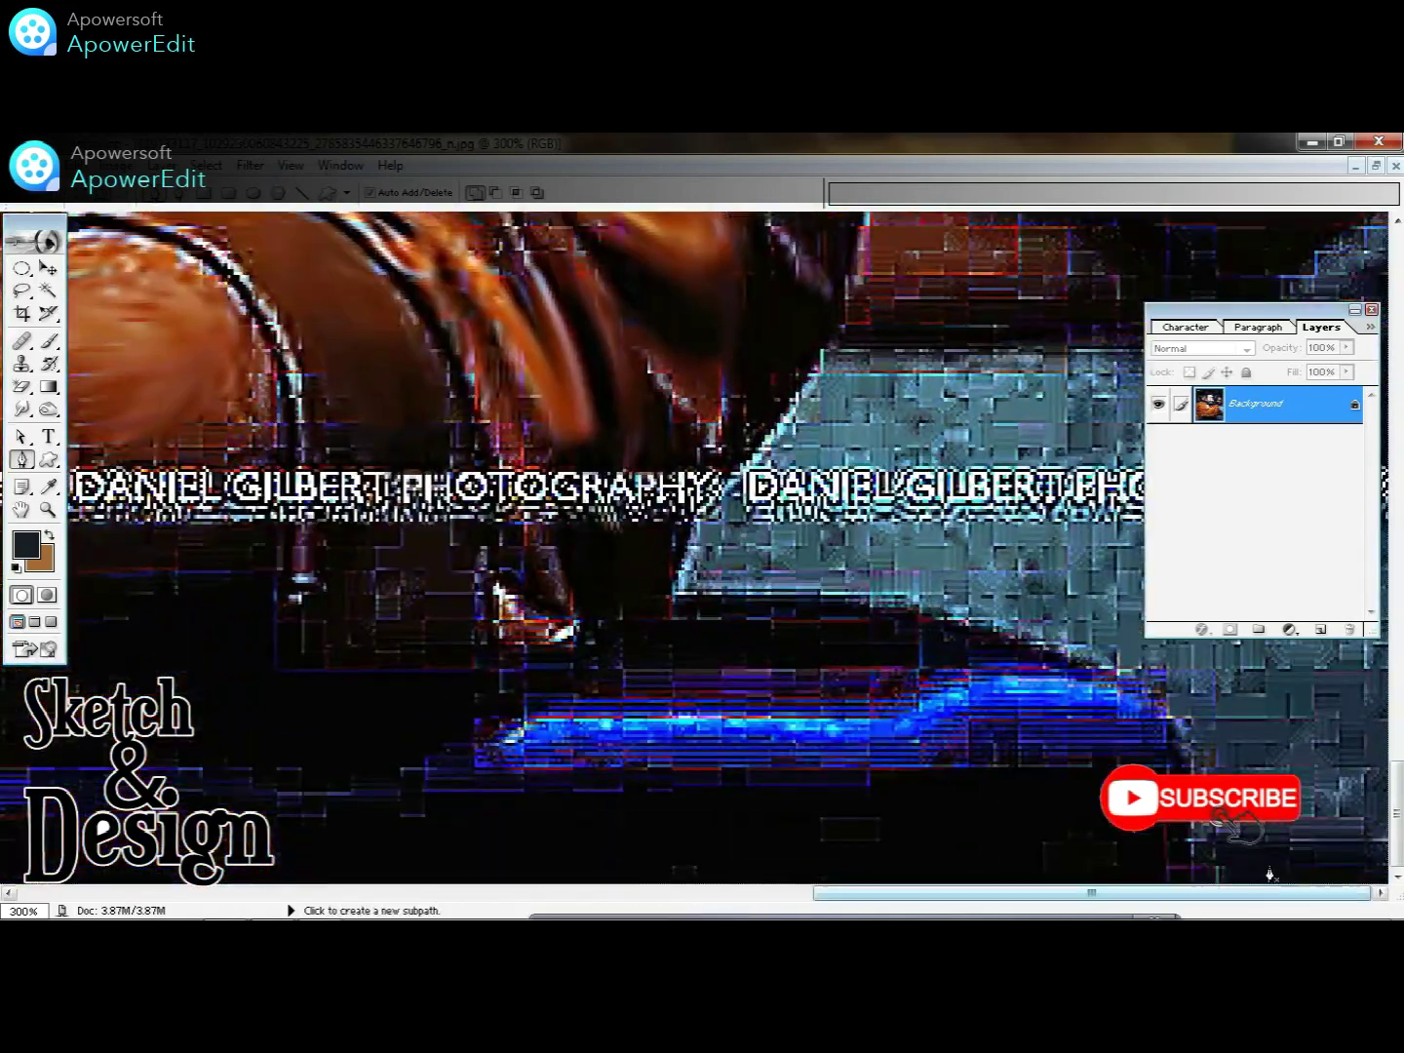
click(1194, 875)
drag(1141, 684, 1082, 646)
click(681, 593)
- Extend the pen path with curved anchors along the collar edge
scroll(681, 592, up, 3)
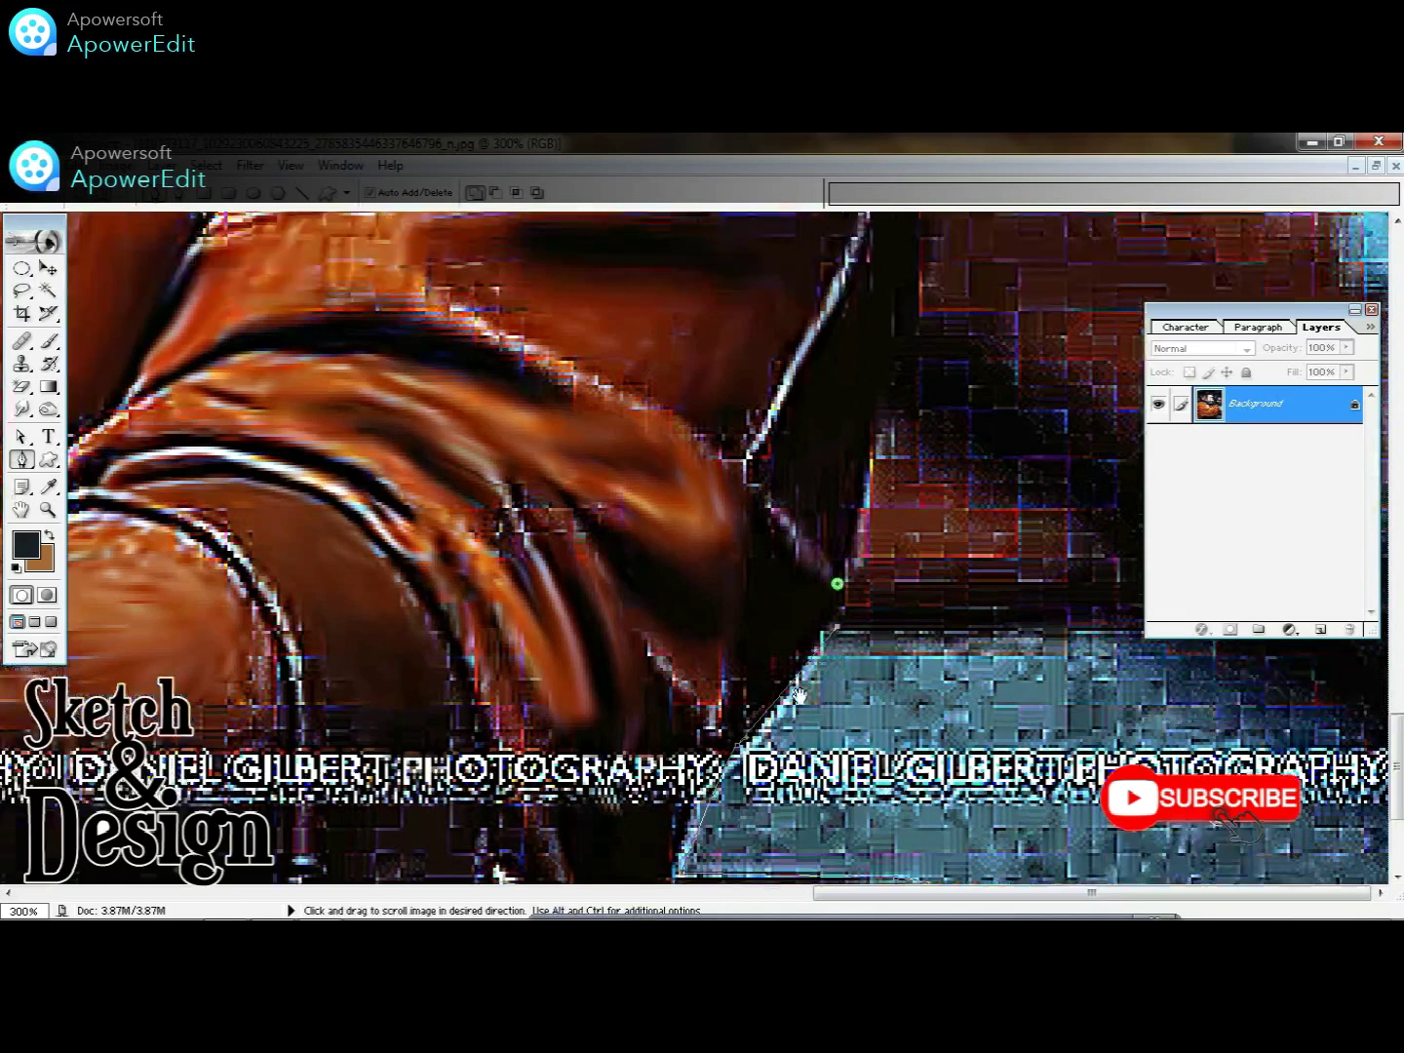
mouse_move(837, 535)
mouse_down()
mouse_move(822, 777)
mouse_move(768, 916)
mouse_up()
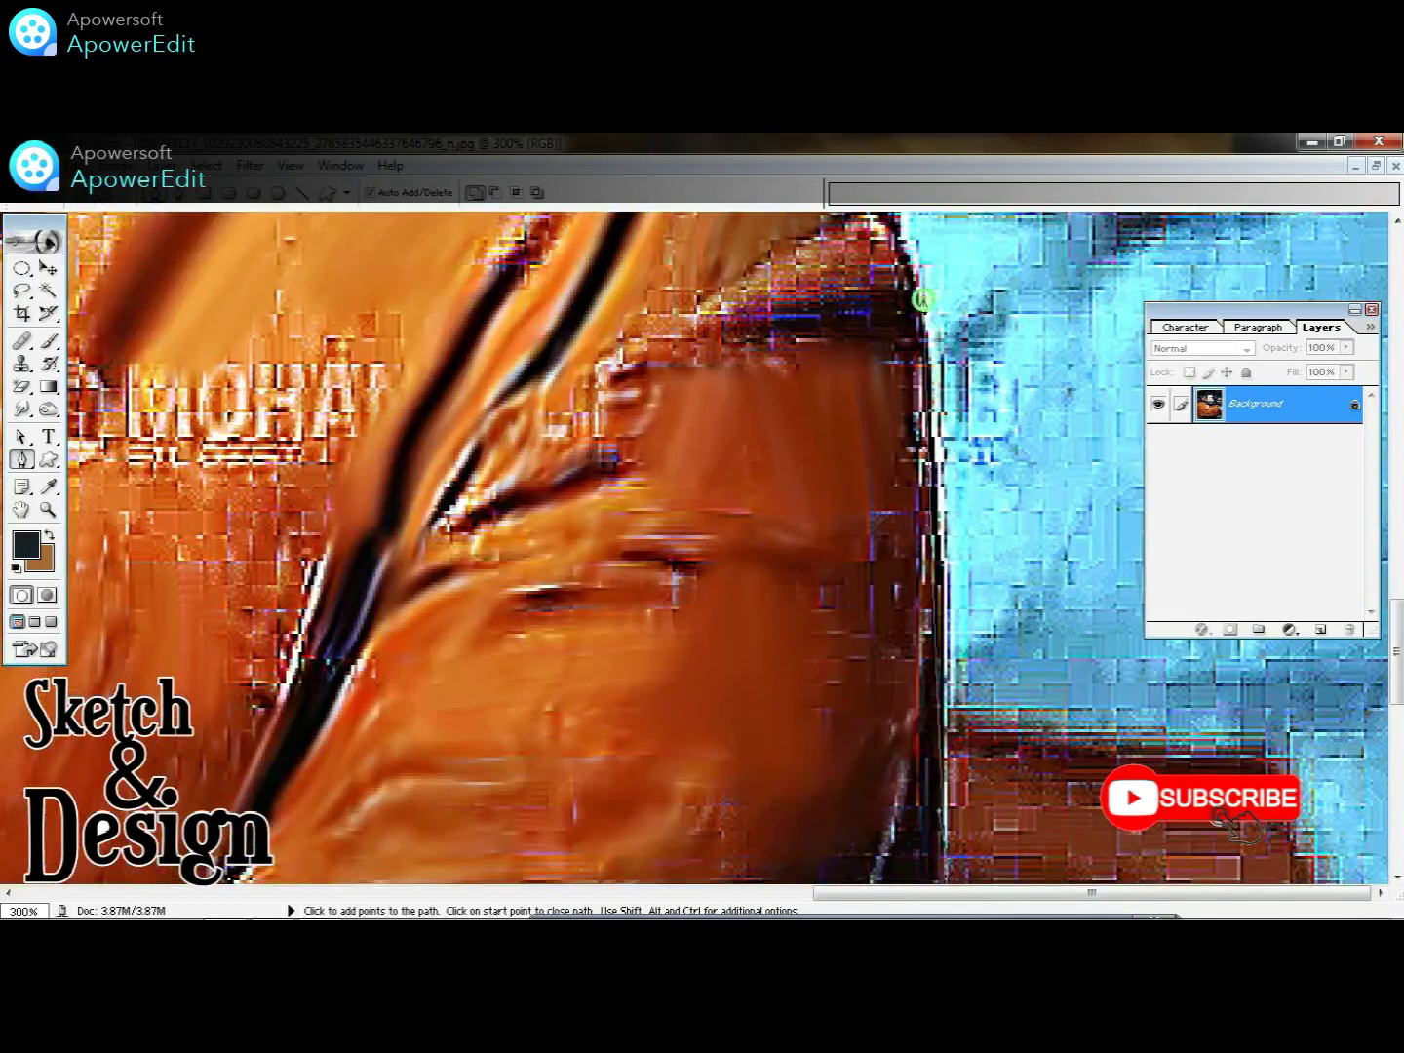
drag(890, 362, 941, 724)
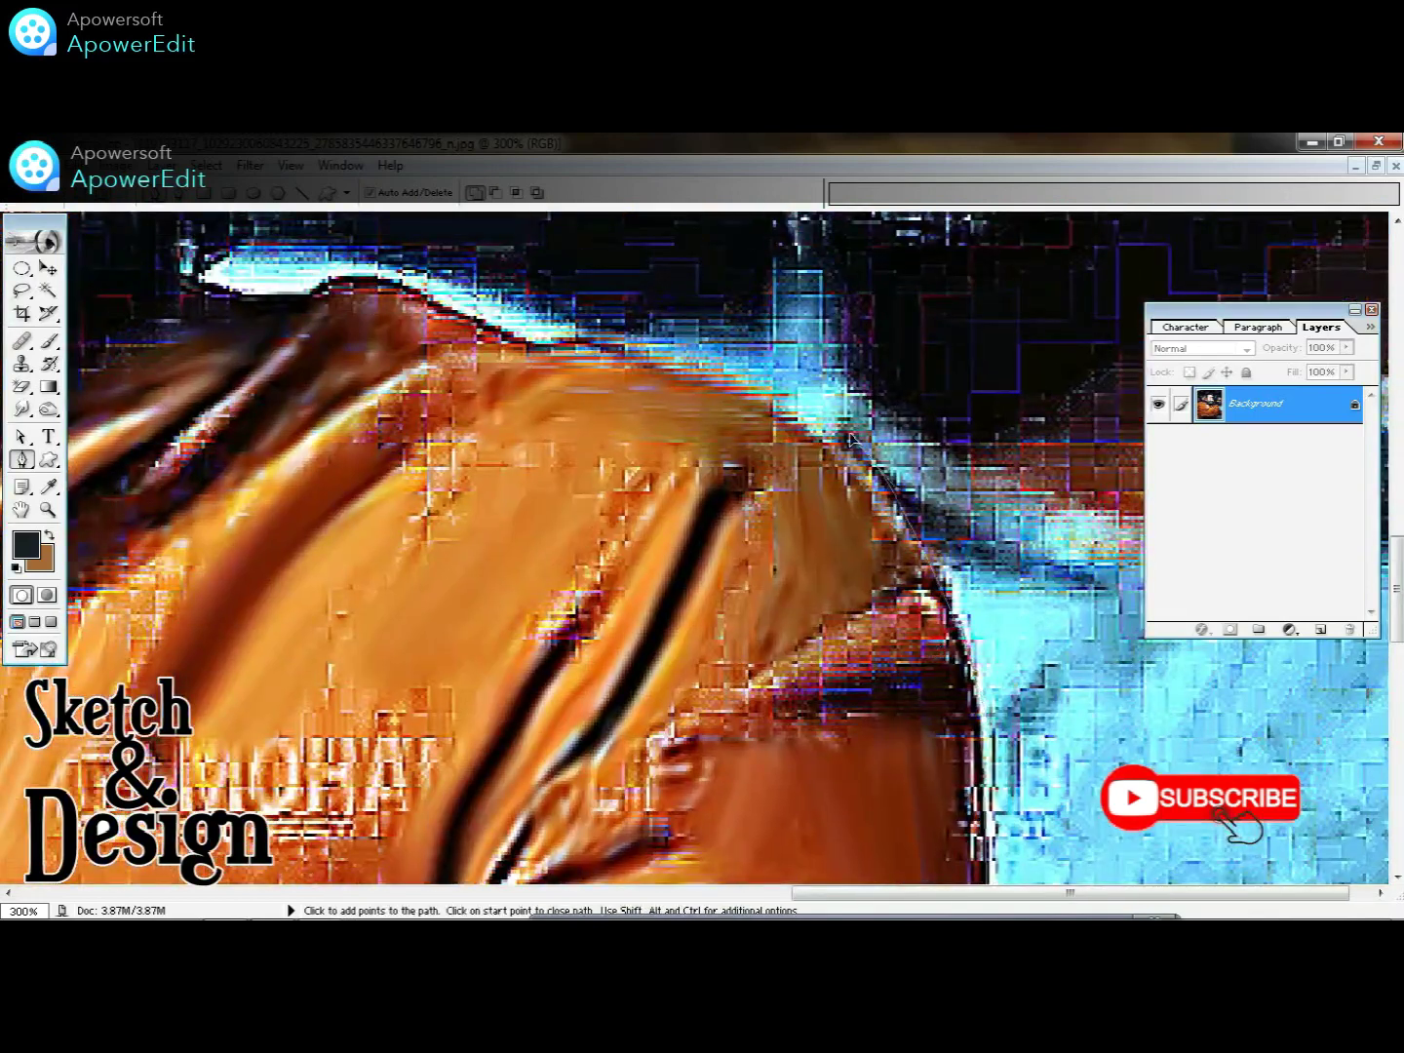
drag(878, 468, 951, 665)
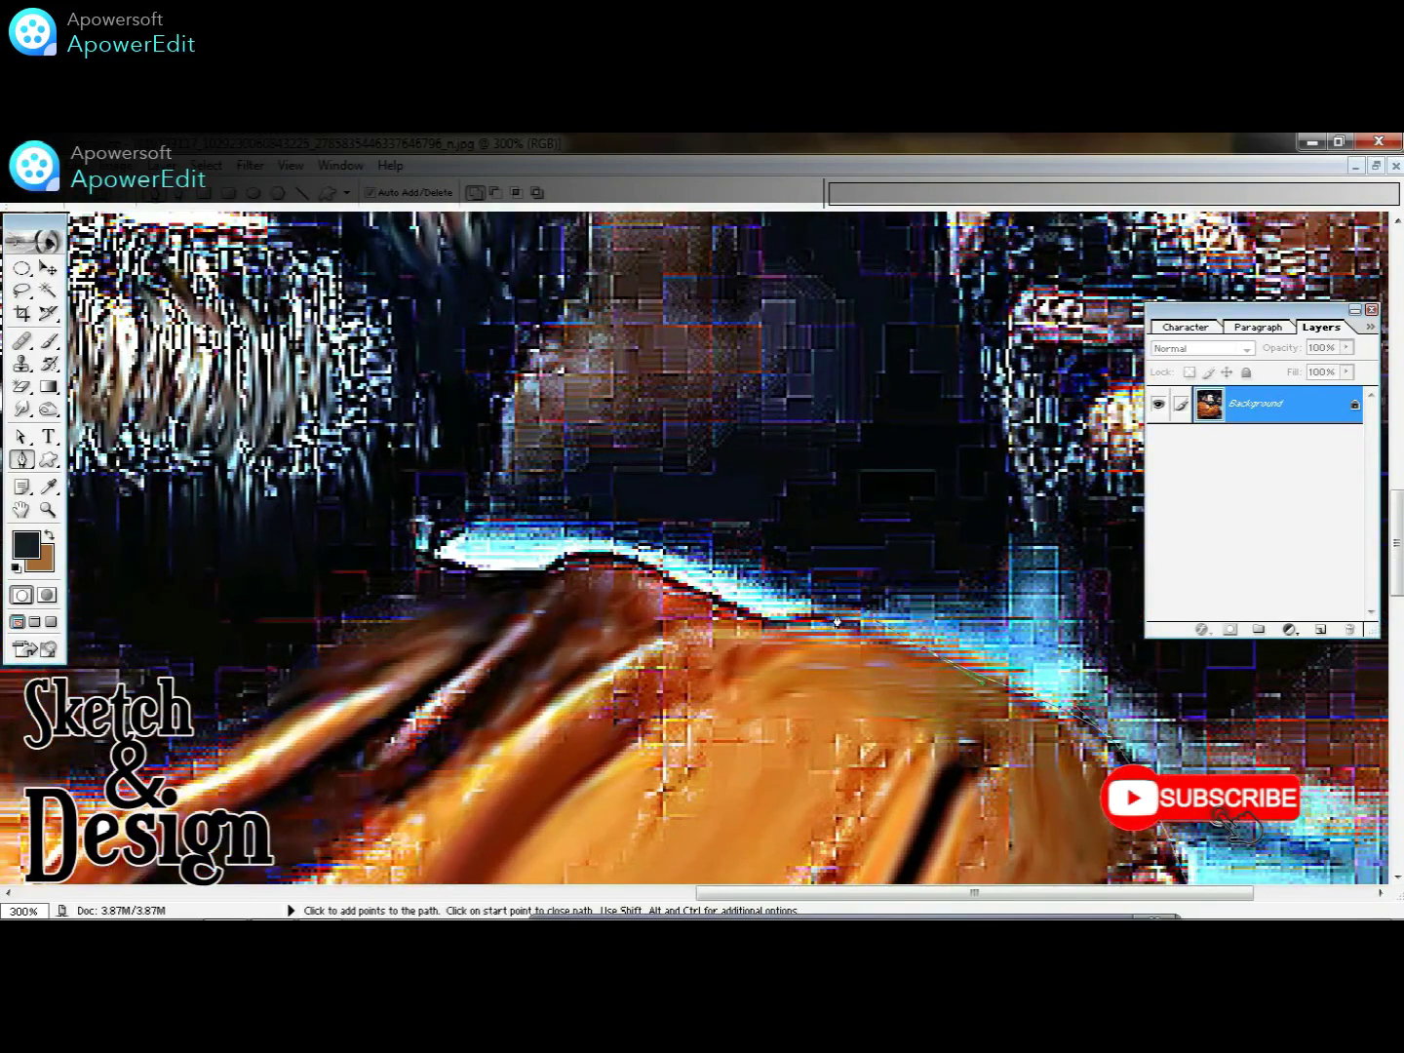
drag(780, 624, 1032, 816)
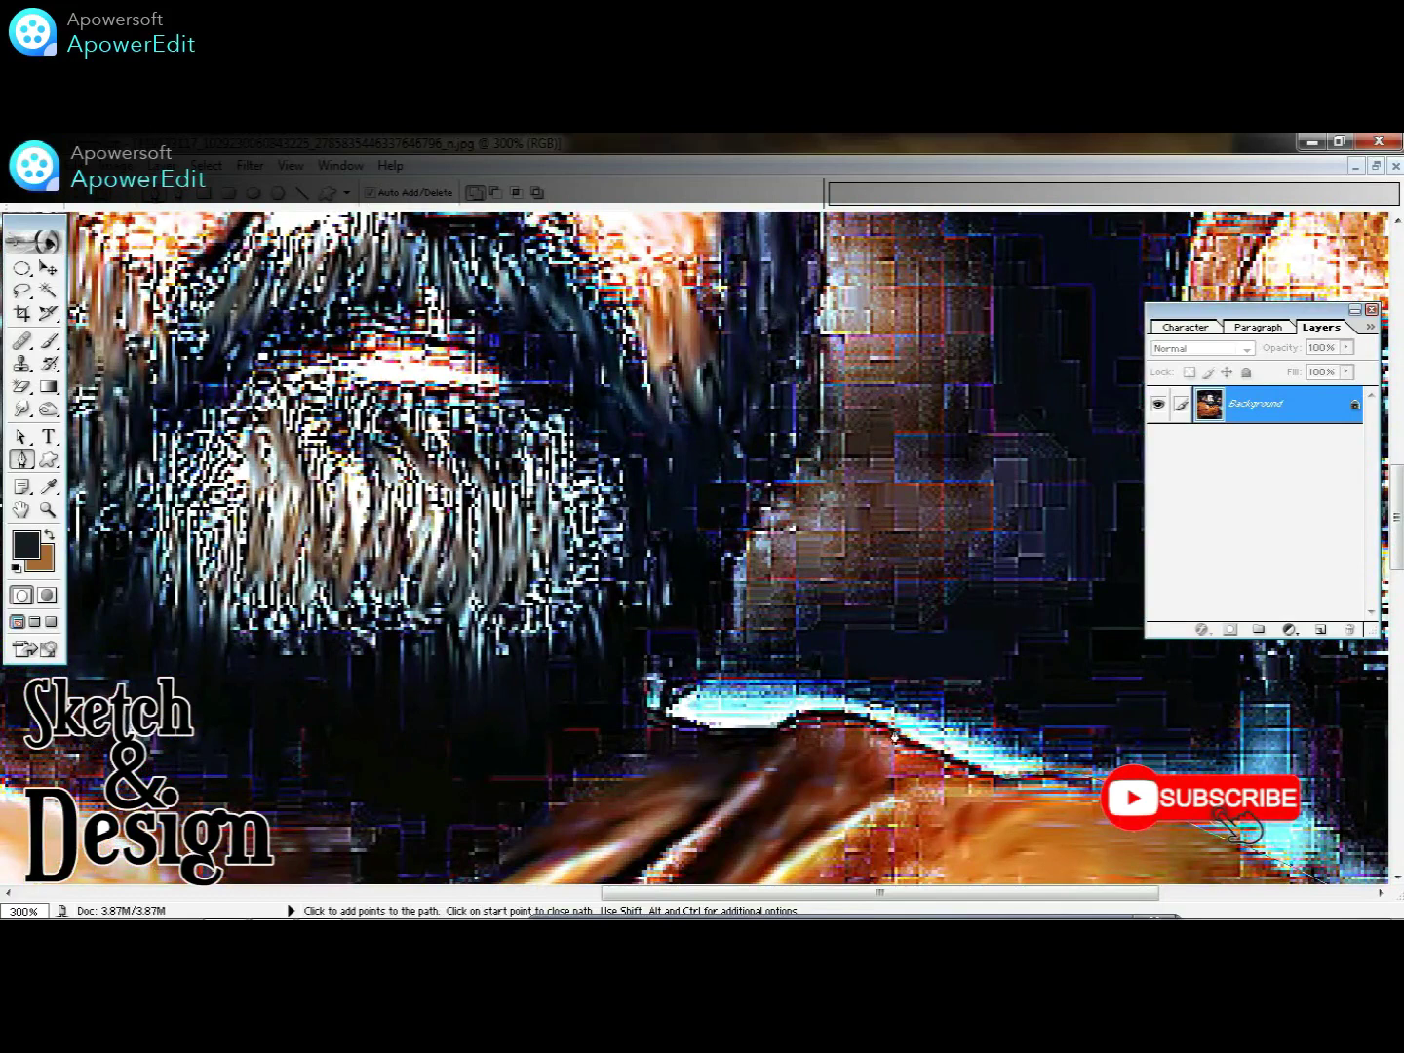
click(795, 716)
drag(690, 732, 674, 705)
- Curve the path over the top of the hair and down its left edge
drag(726, 547, 727, 790)
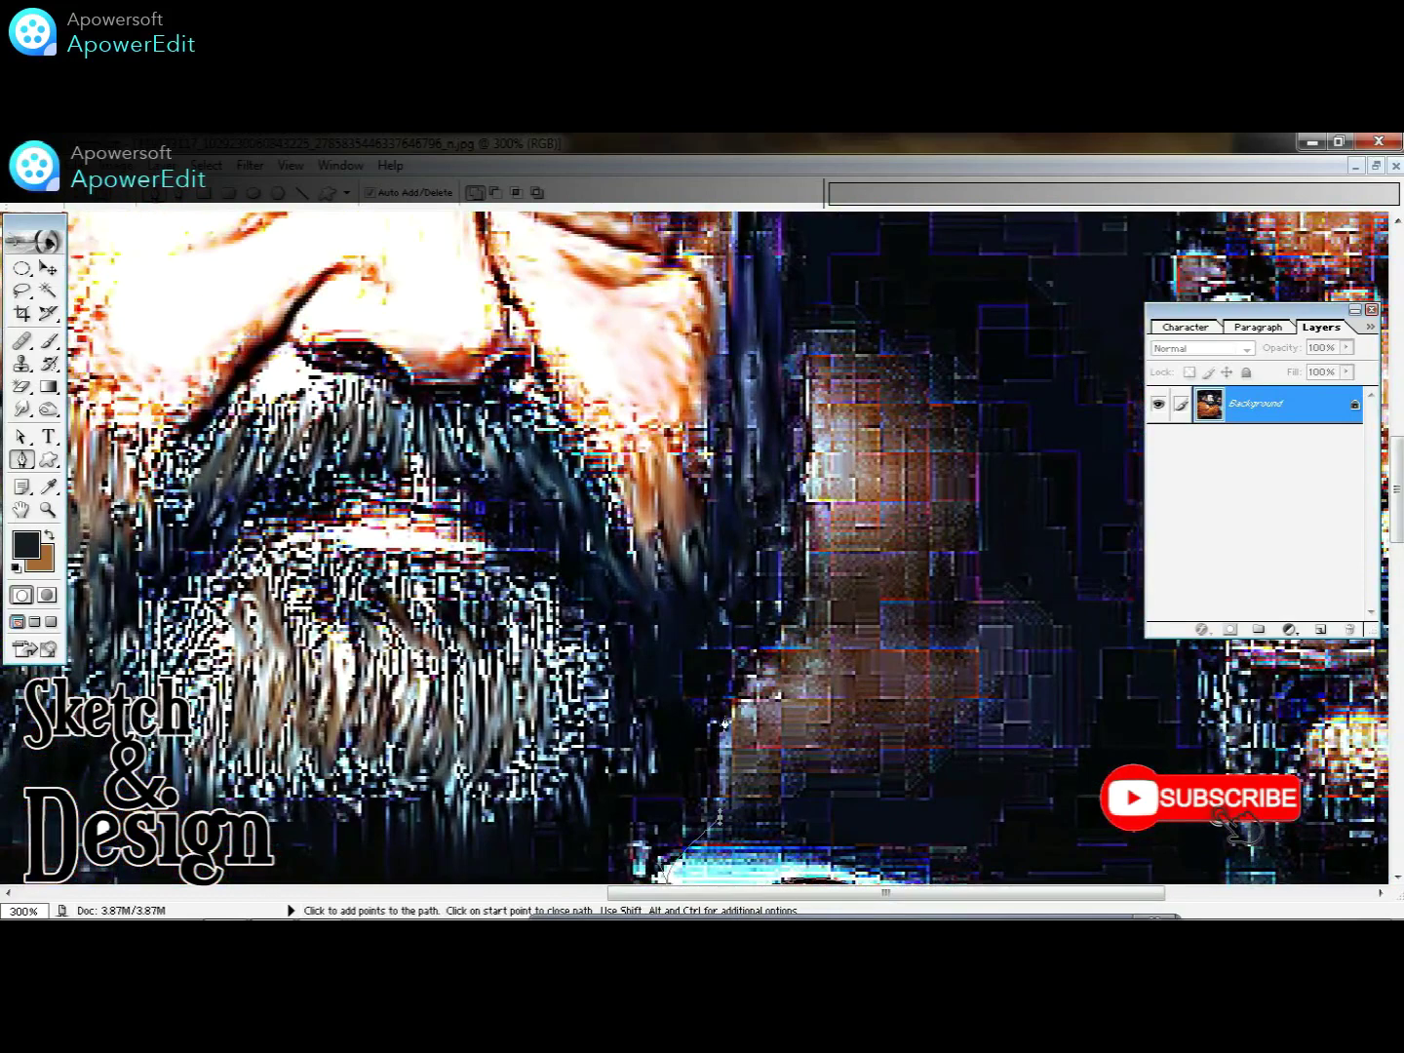
scroll(779, 747, up, 3)
drag(751, 673, 750, 771)
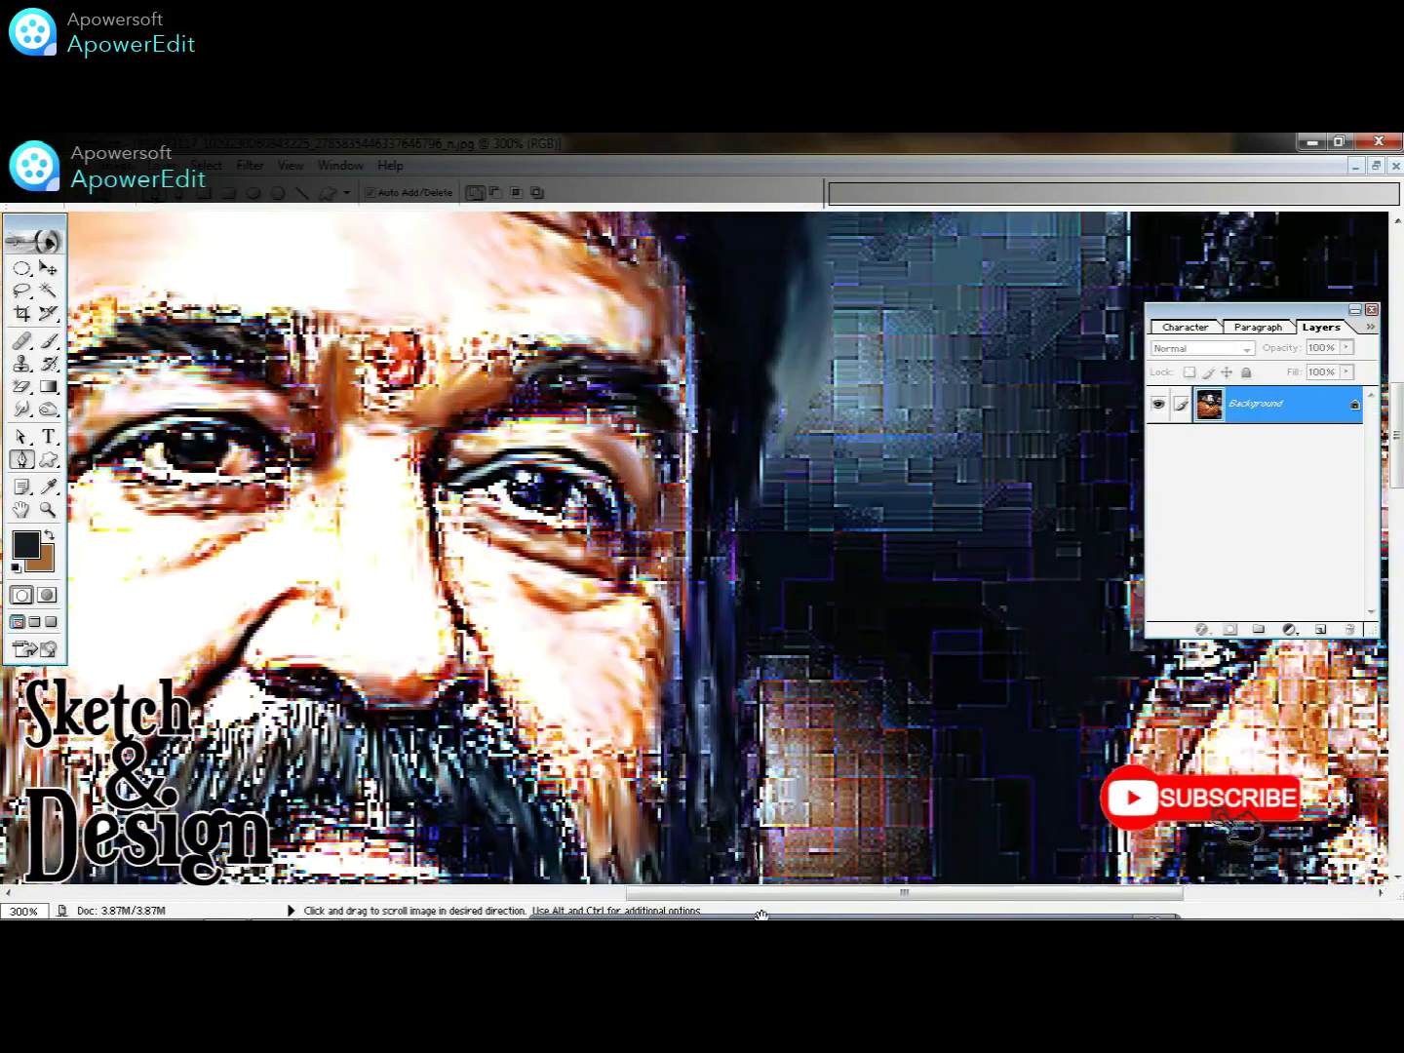
drag(746, 658, 743, 840)
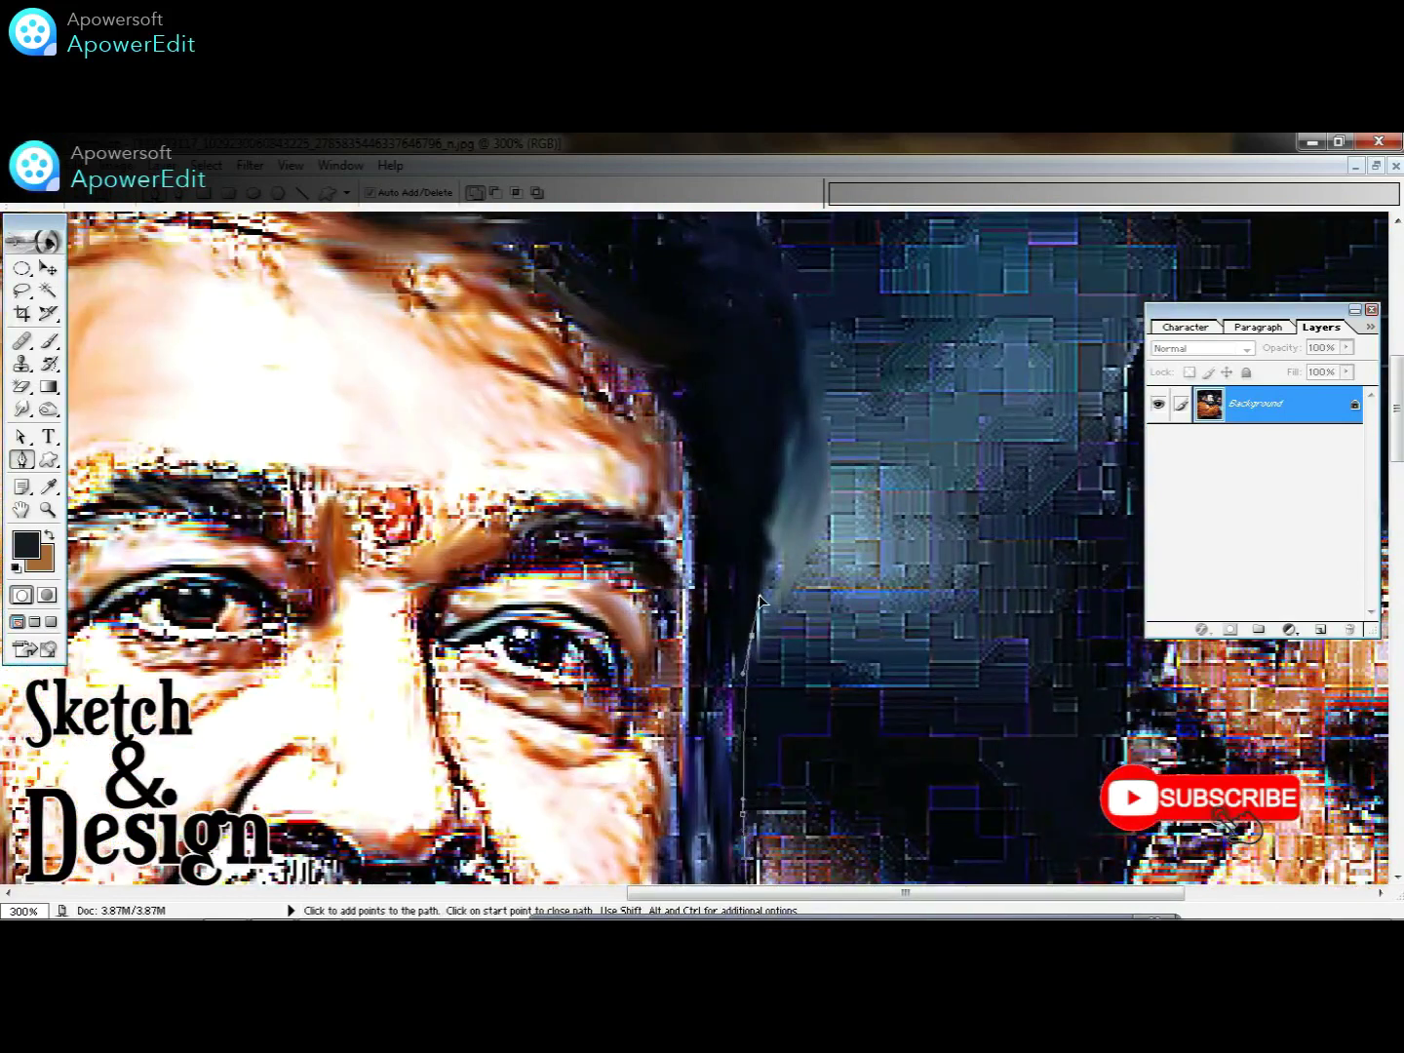
drag(757, 460, 726, 669)
drag(774, 592, 735, 708)
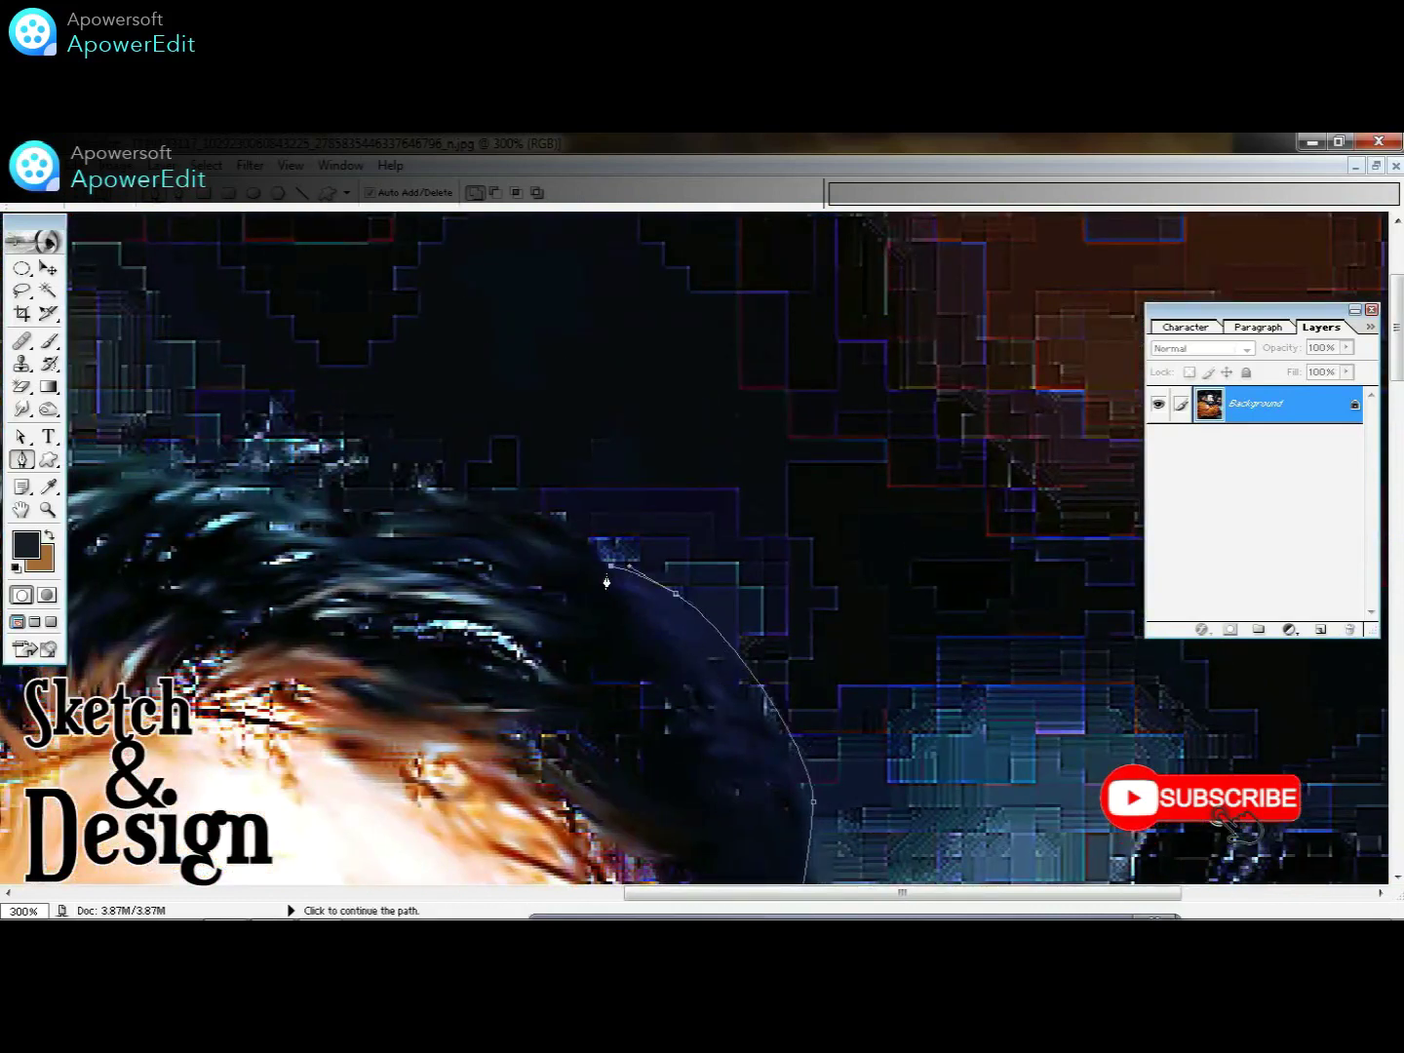
drag(604, 574, 878, 630)
drag(725, 562, 634, 532)
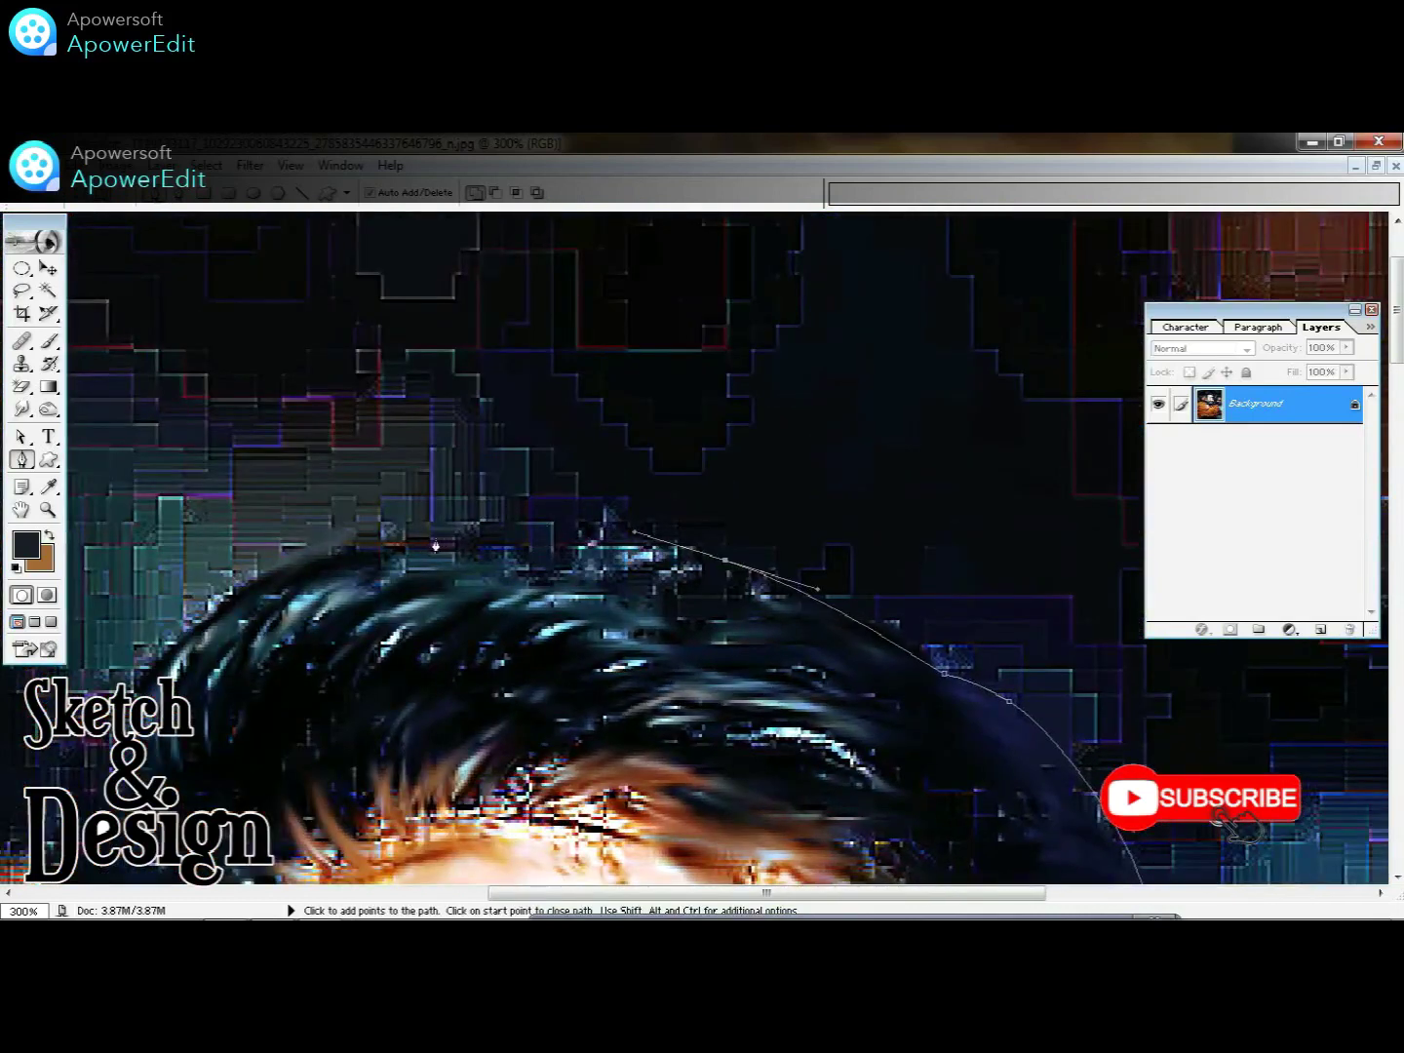
drag(313, 547, 186, 608)
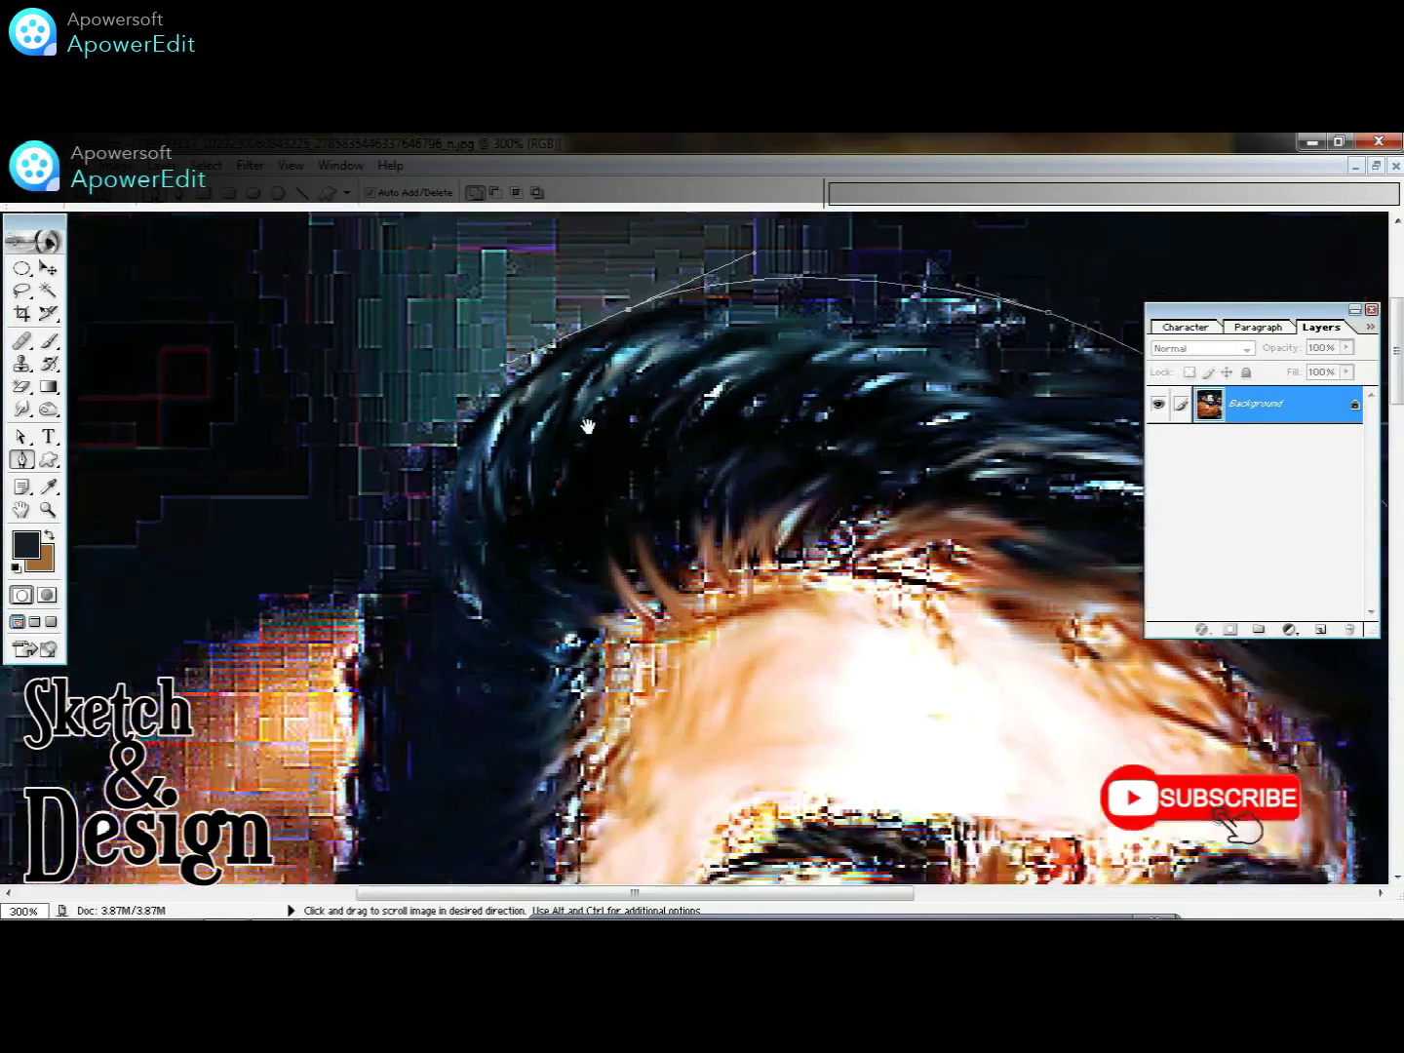
mouse_move(92, 795)
mouse_down()
mouse_move(414, 551)
mouse_move(376, 614)
mouse_up()
mouse_move(410, 696)
mouse_down()
mouse_move(415, 462)
mouse_move(409, 654)
mouse_up()
- Continue the path past the ear and beard, adding anchors along the orange shoulder
drag(429, 620, 415, 390)
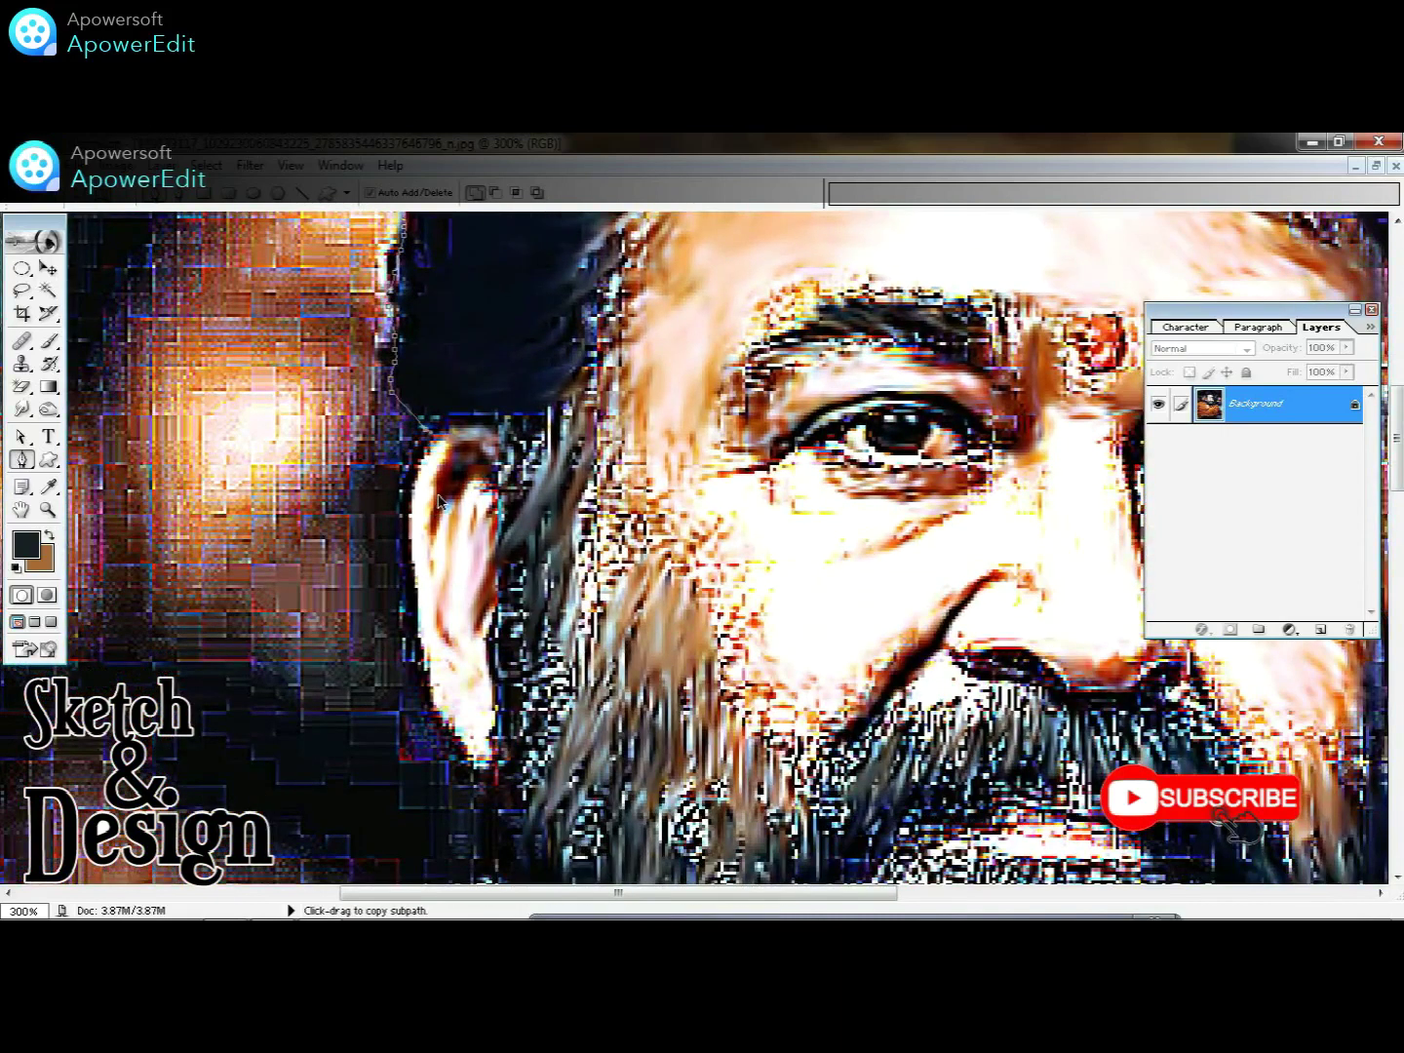
click(415, 421)
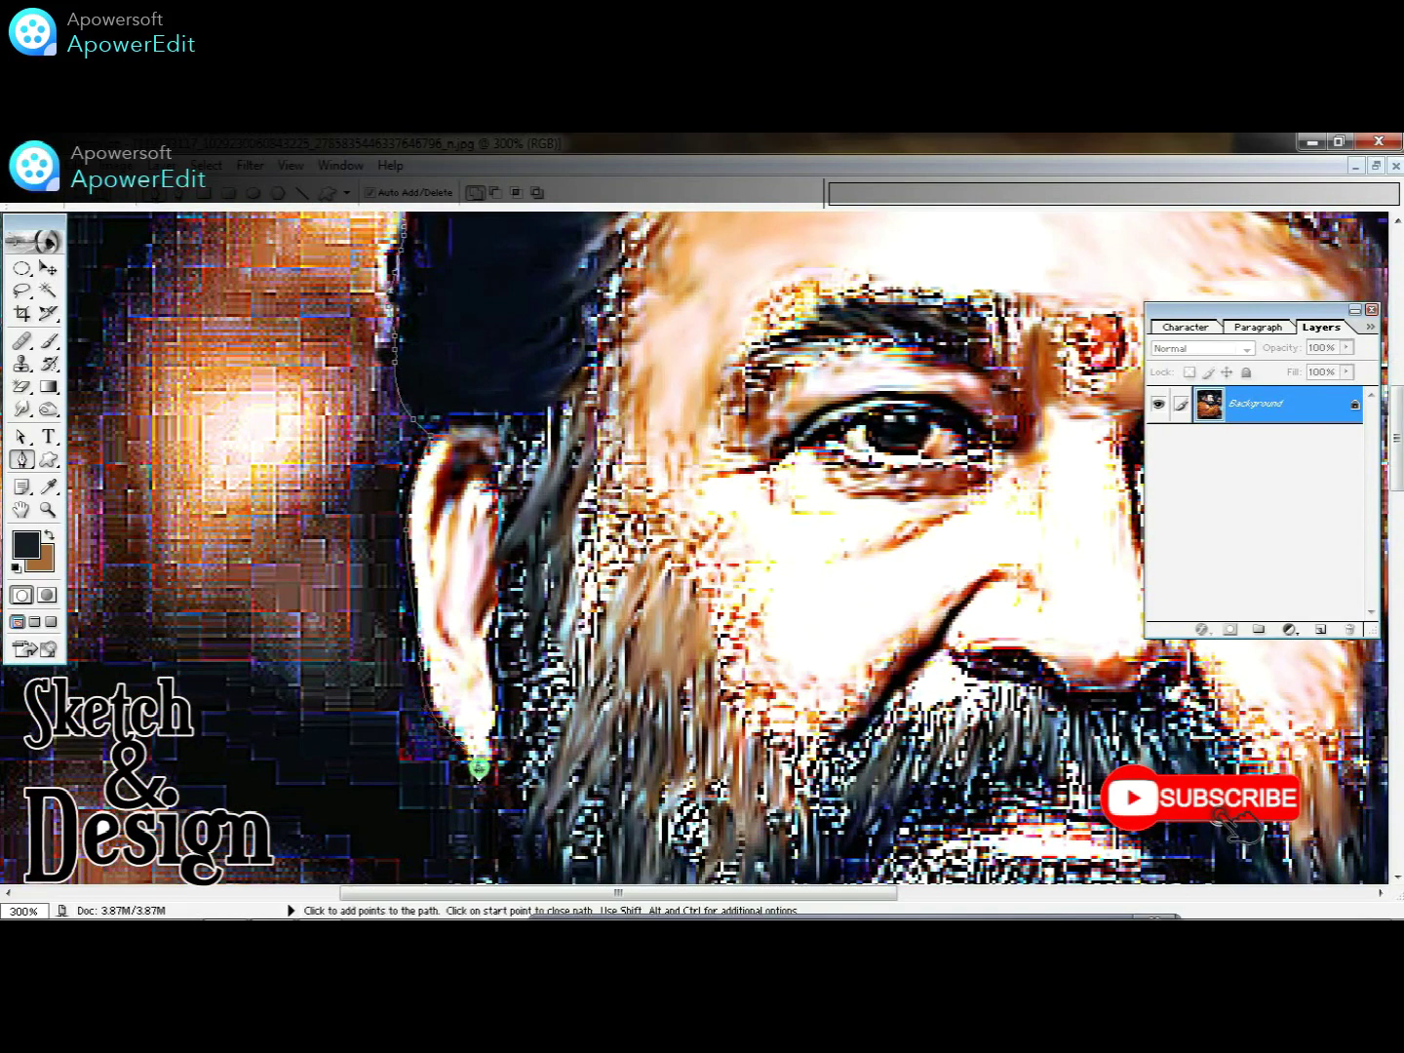
drag(487, 733, 488, 344)
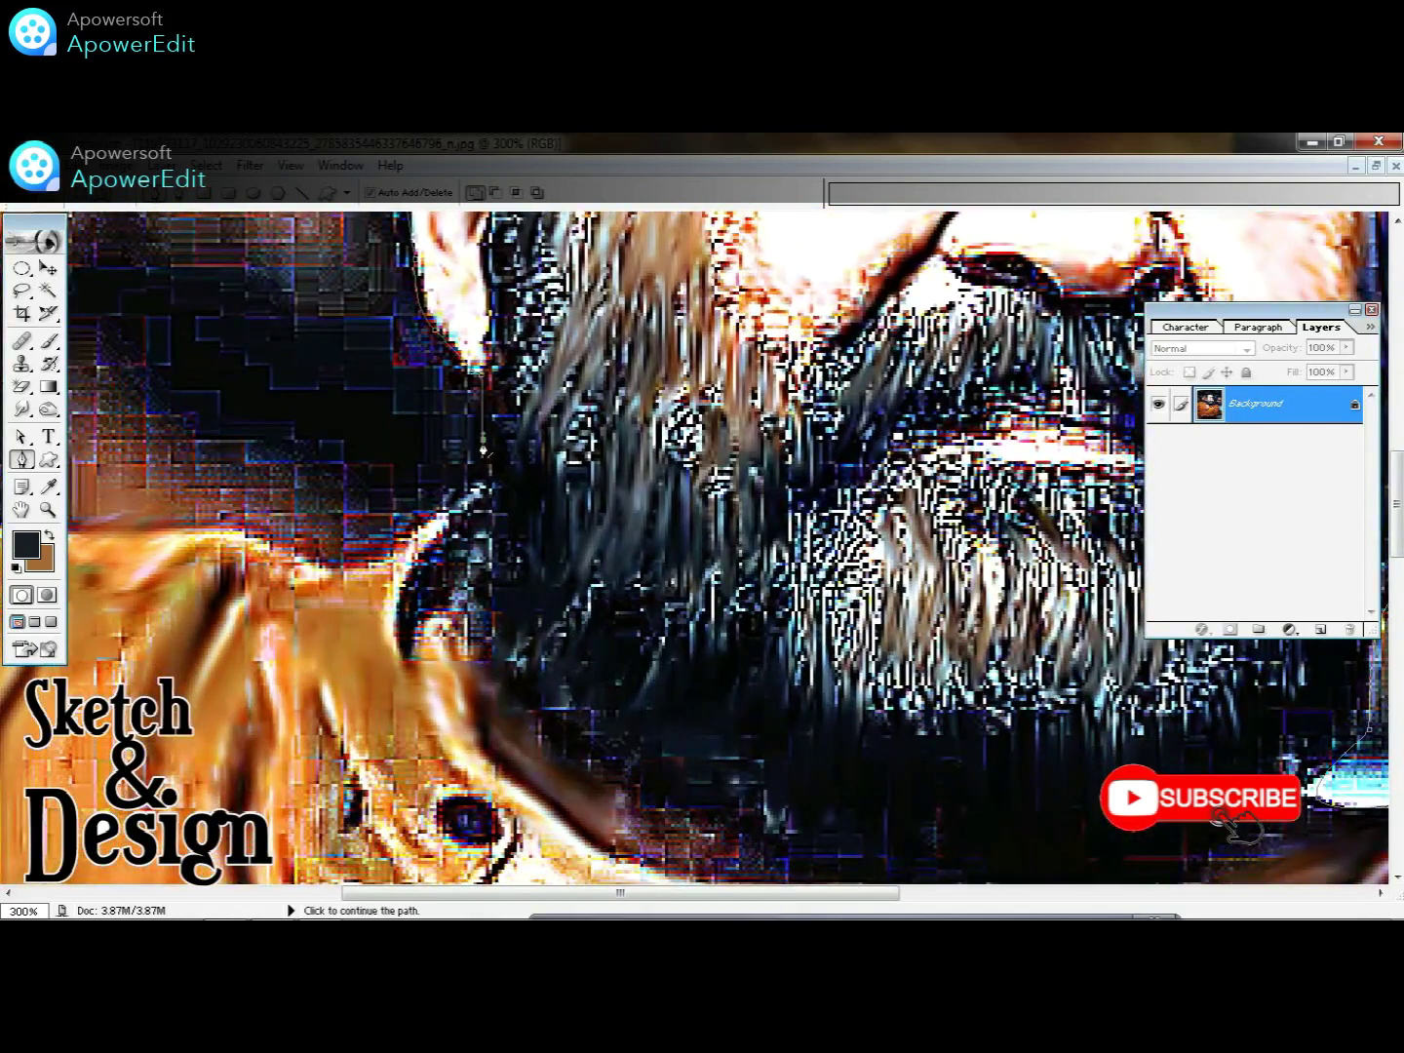
drag(483, 445, 566, 321)
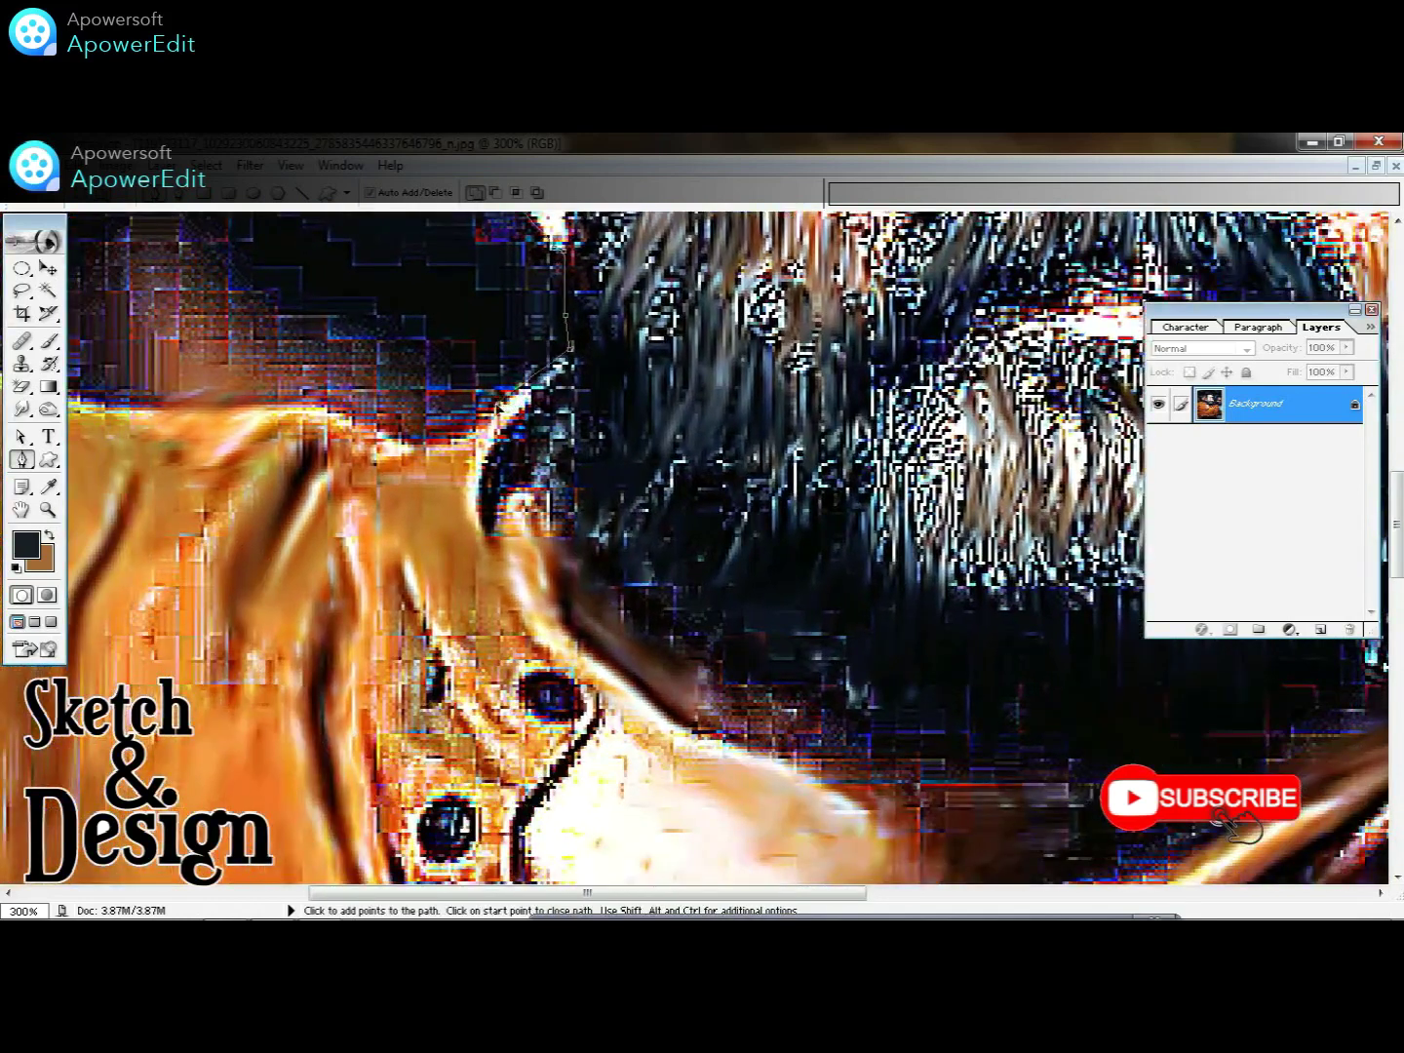
drag(276, 406, 579, 406)
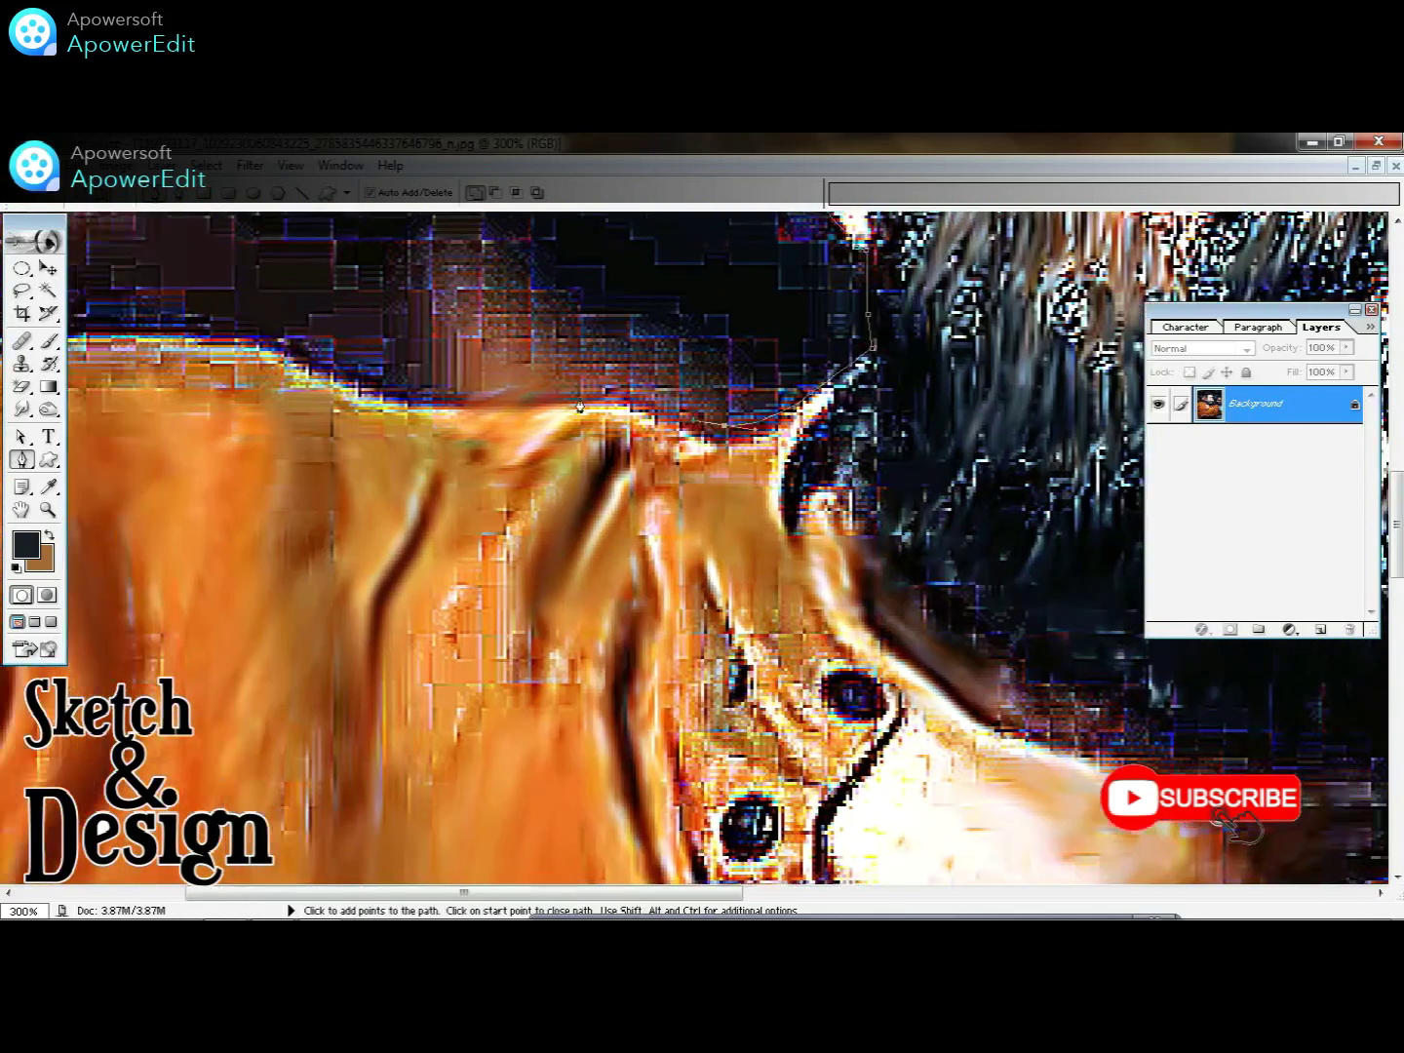
drag(355, 395, 644, 448)
click(604, 430)
click(520, 381)
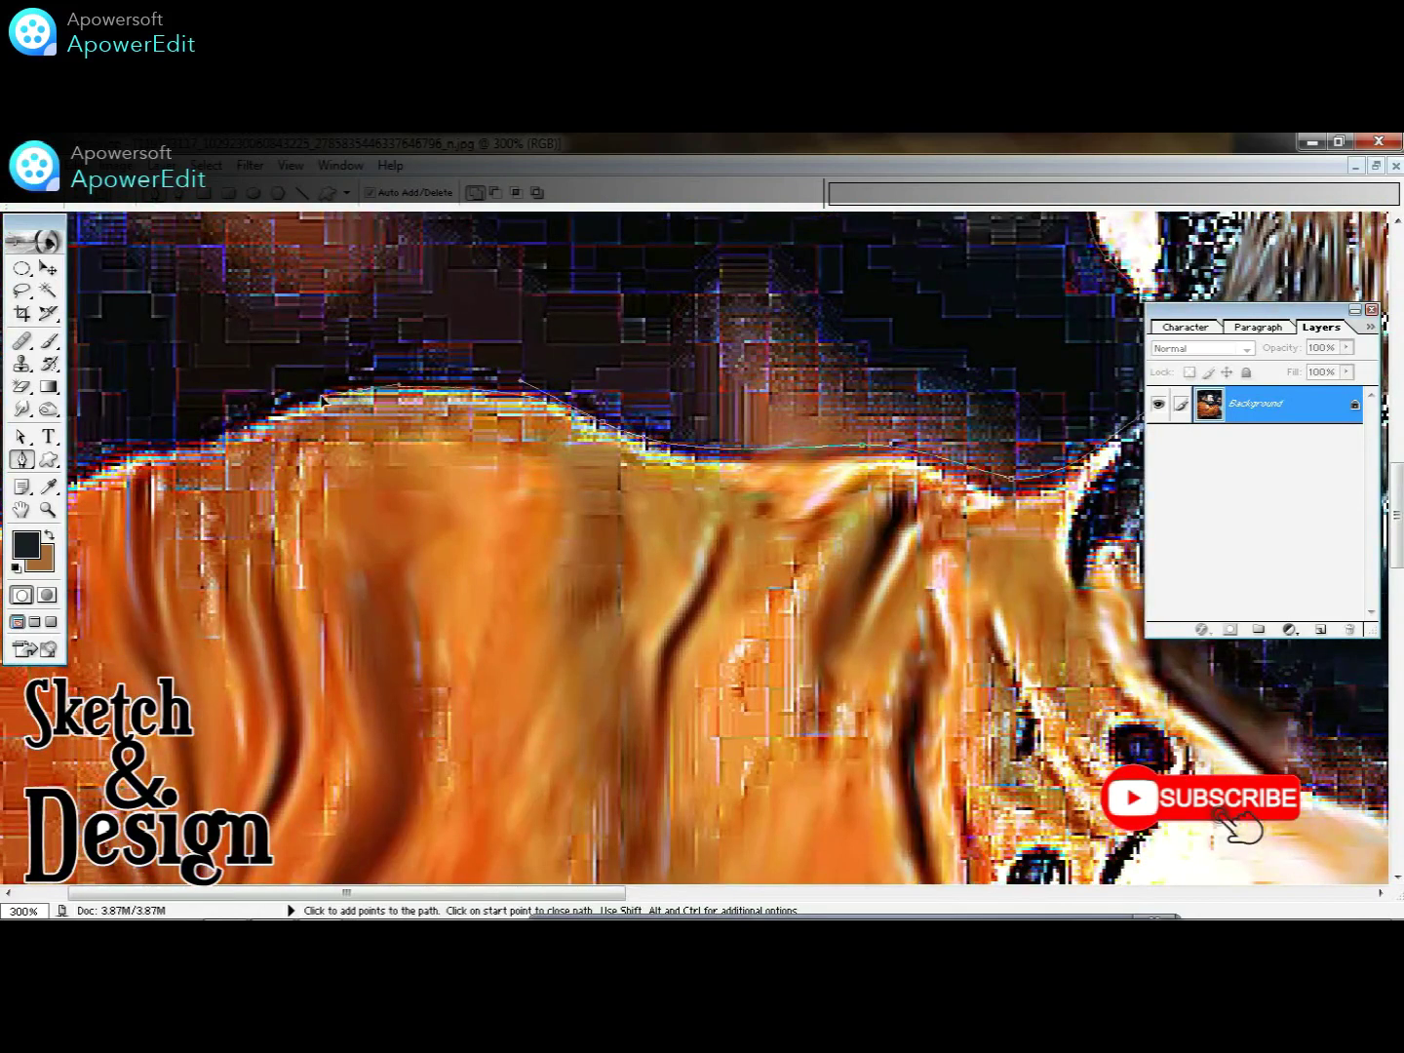
drag(236, 432, 357, 403)
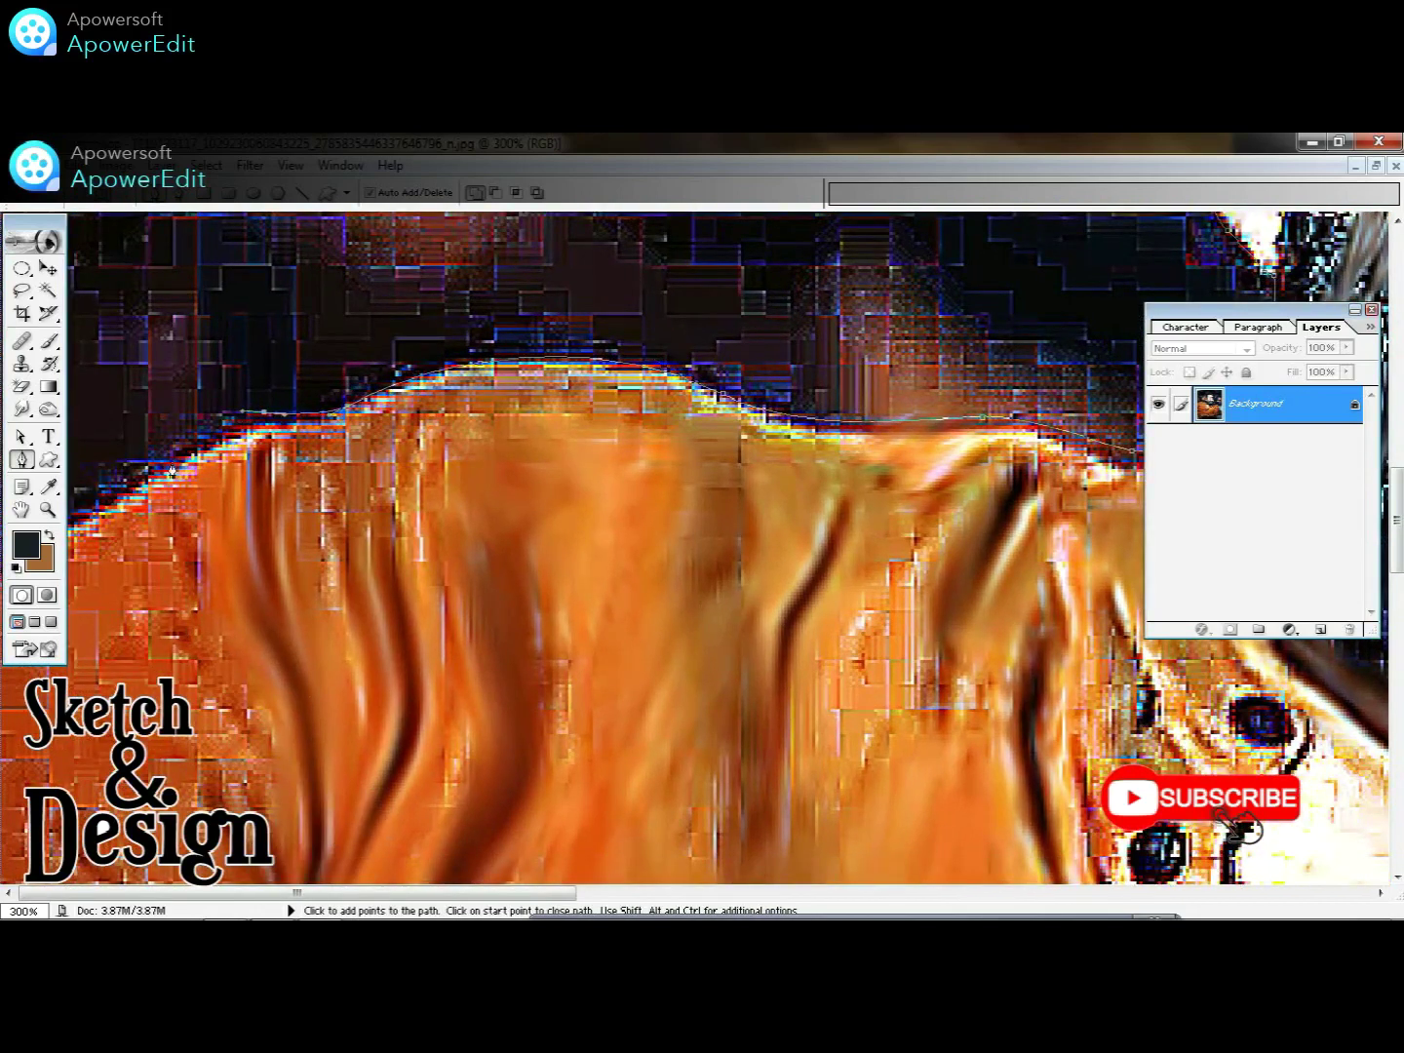
- At 33.33% zoom, loop the path outside the photo and close it at its start
key(ctrl+minus)
key(ctrl+minus)
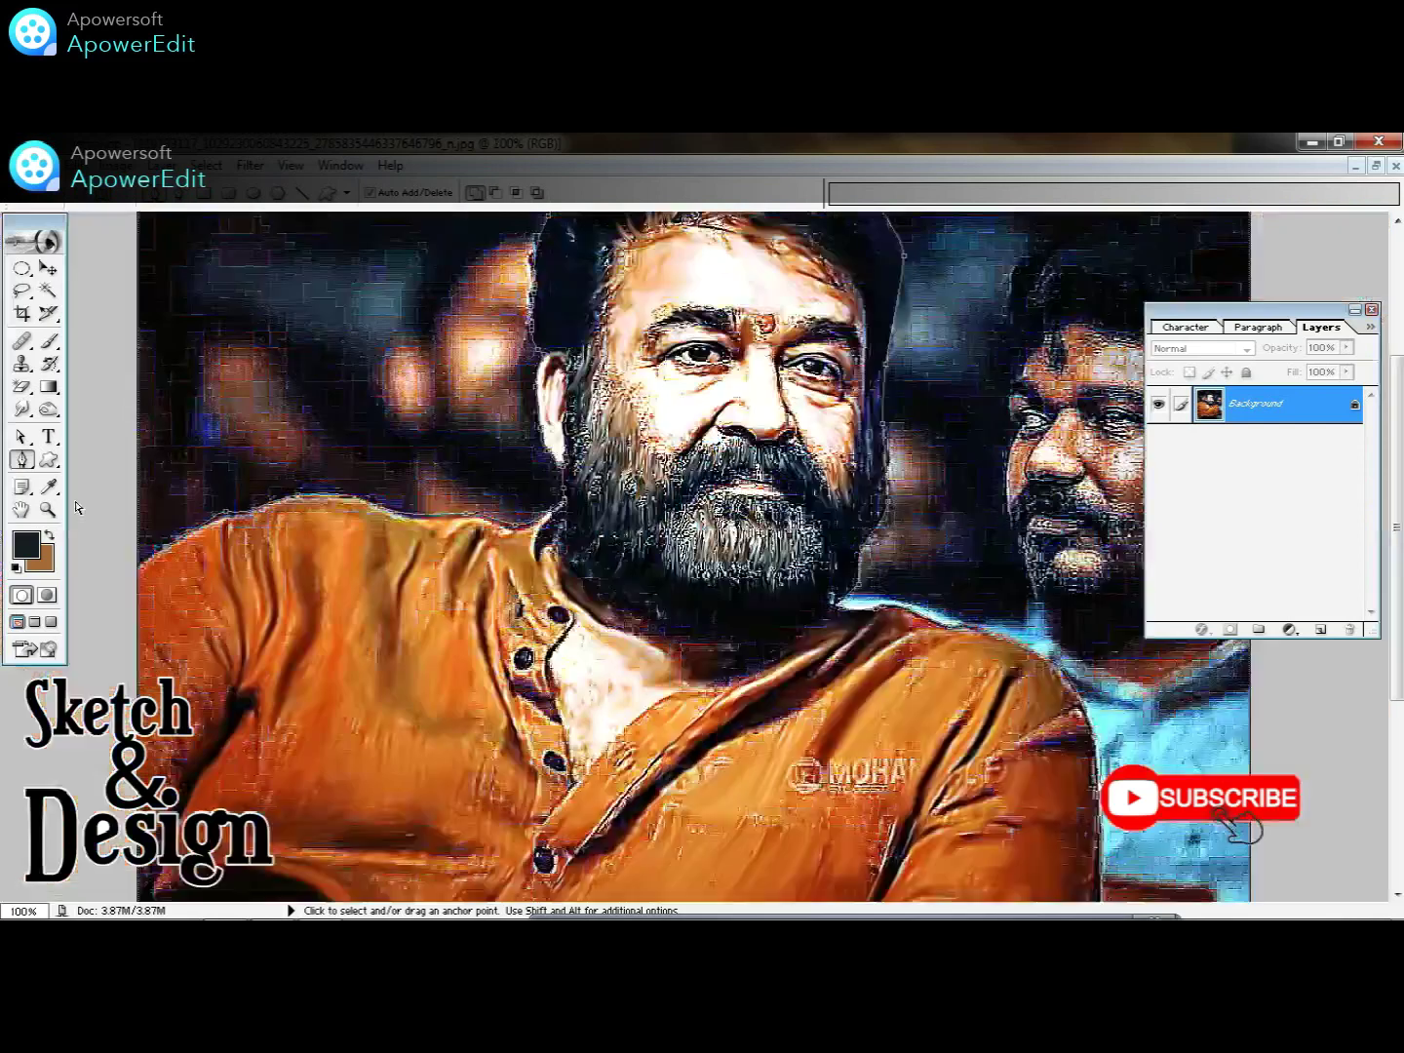
key(ctrl+minus)
click(135, 449)
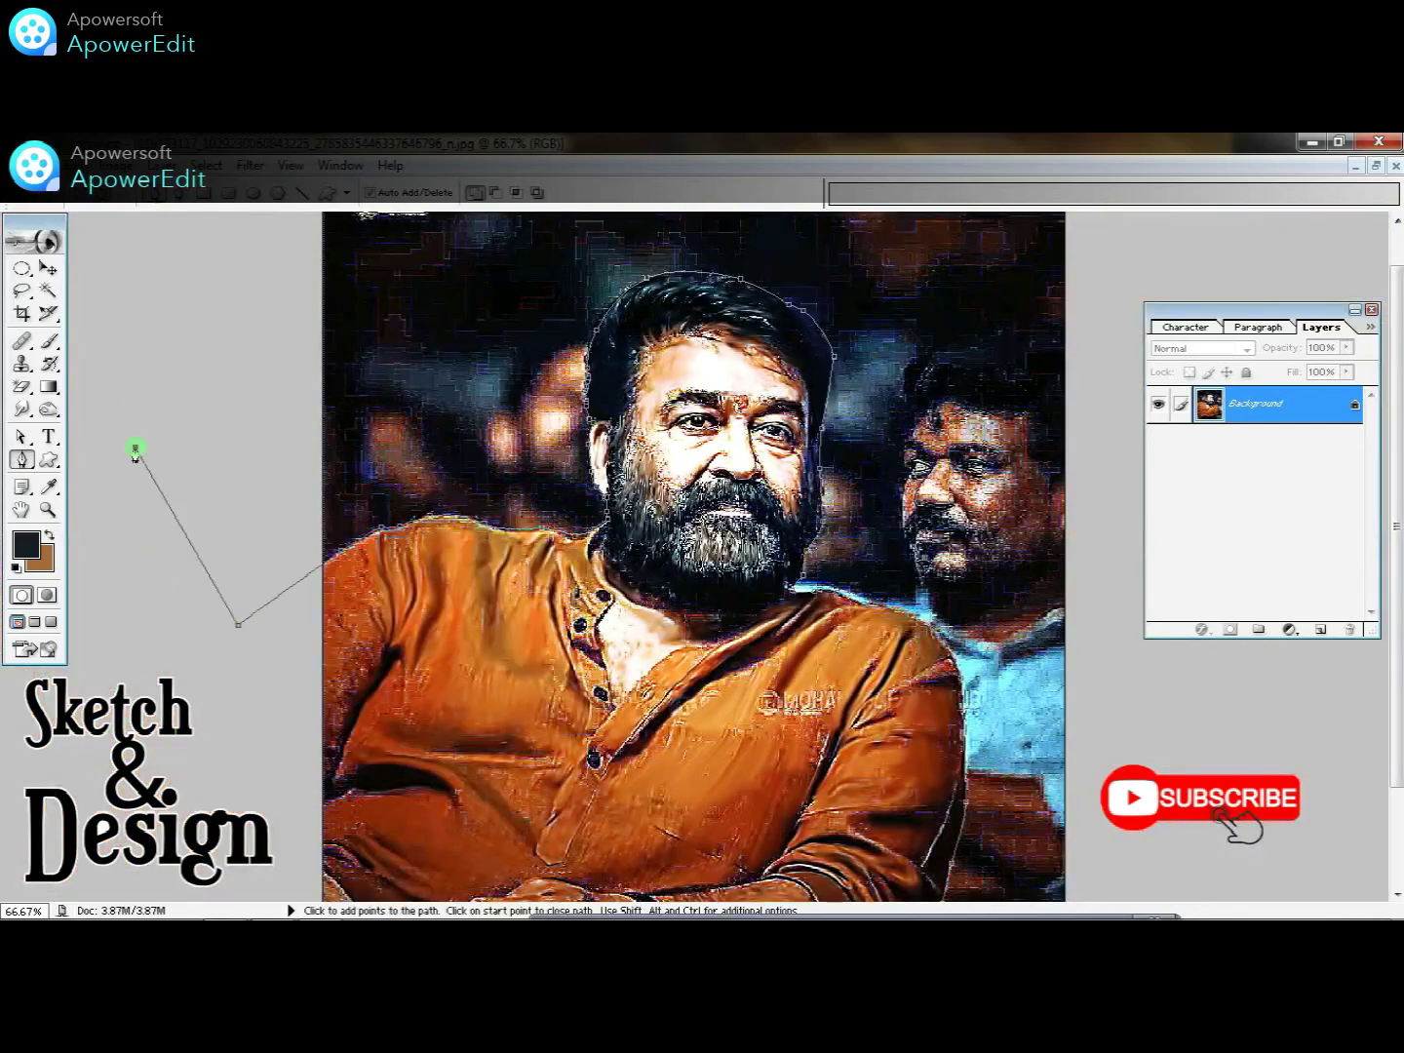
key(ctrl+minus)
click(582, 249)
click(901, 284)
click(1039, 332)
click(1069, 496)
click(1025, 760)
click(964, 868)
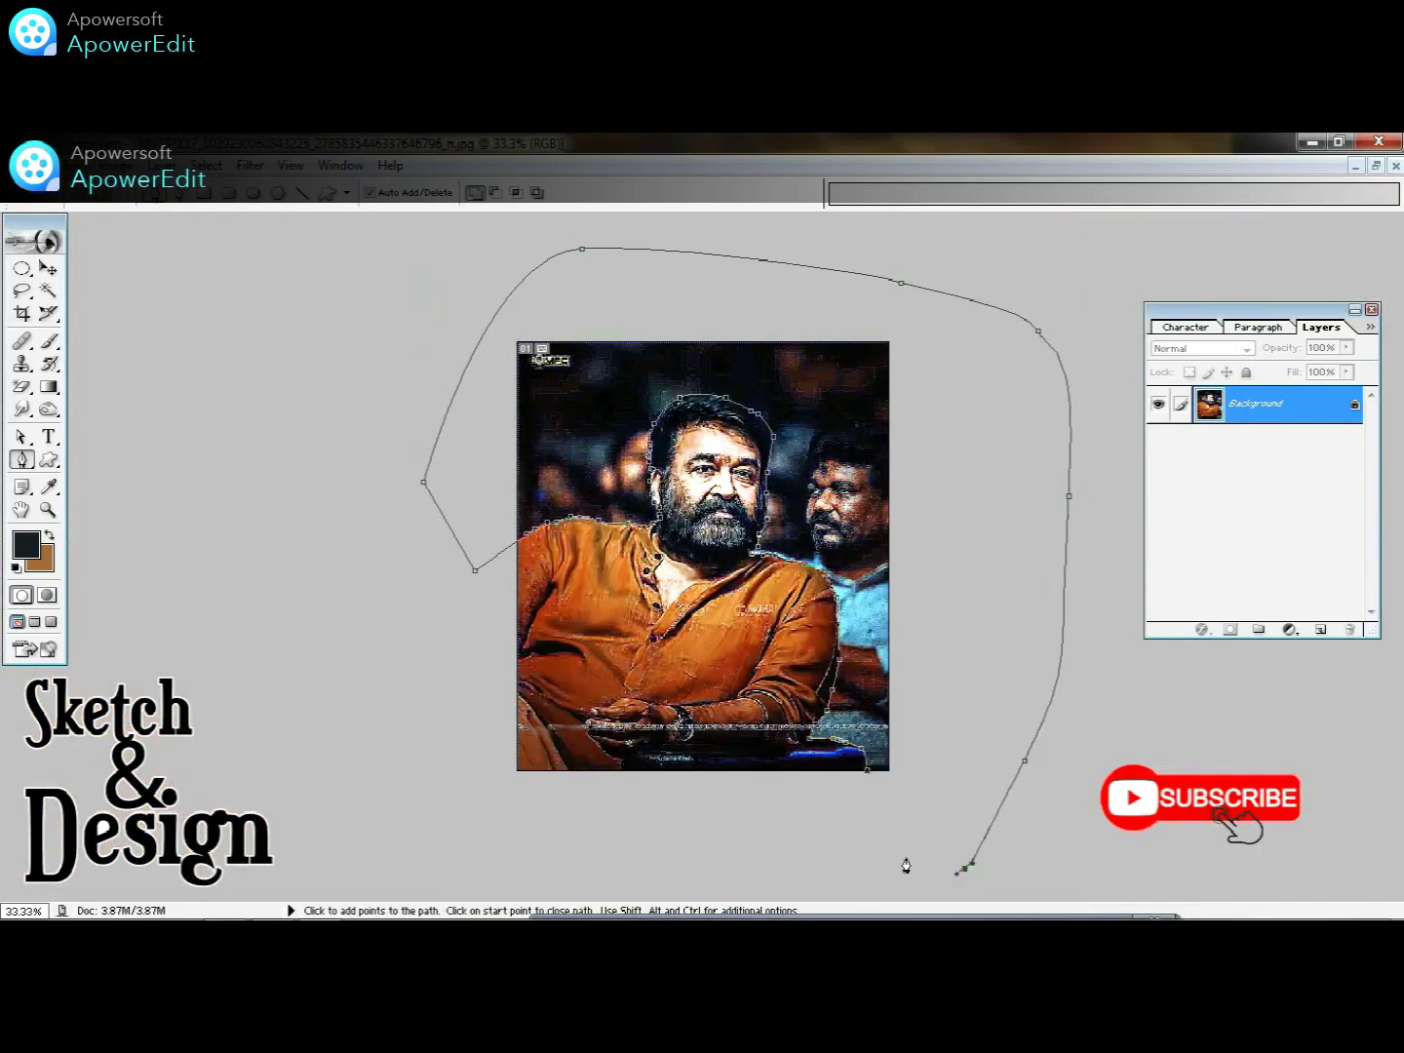
click(865, 770)
- Make a selection from the path and invert it to the background
right_click(898, 651)
click(951, 747)
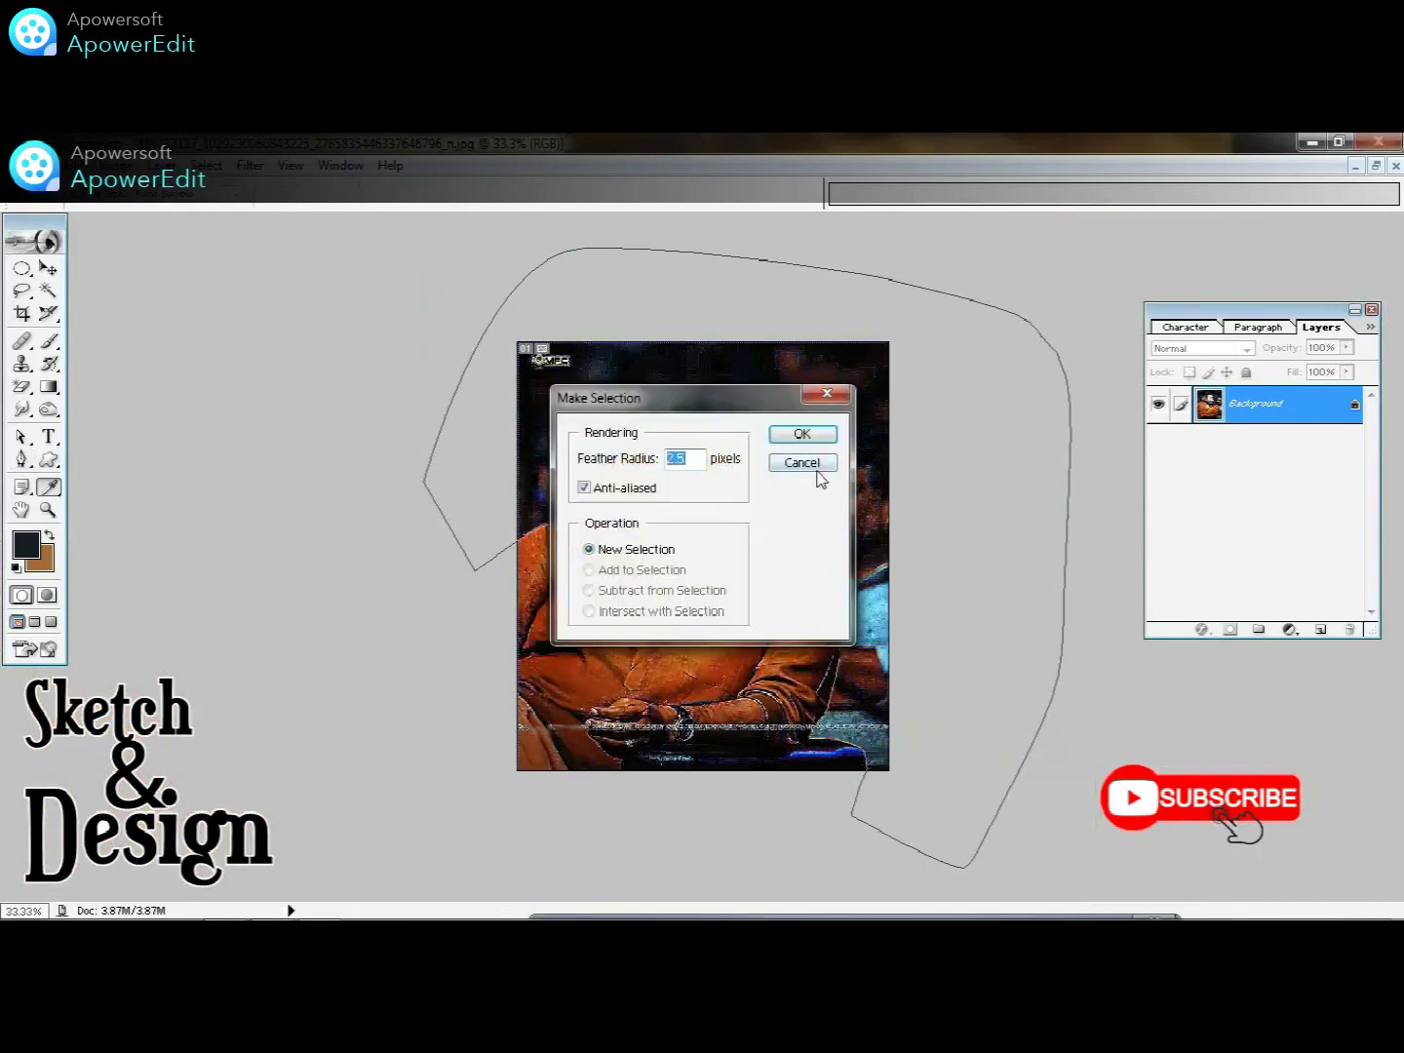
key(Return)
key(ctrl+shift+i)
- Apply a diagonal Motion Blur of distance 999 to the background, then deselect
click(253, 165)
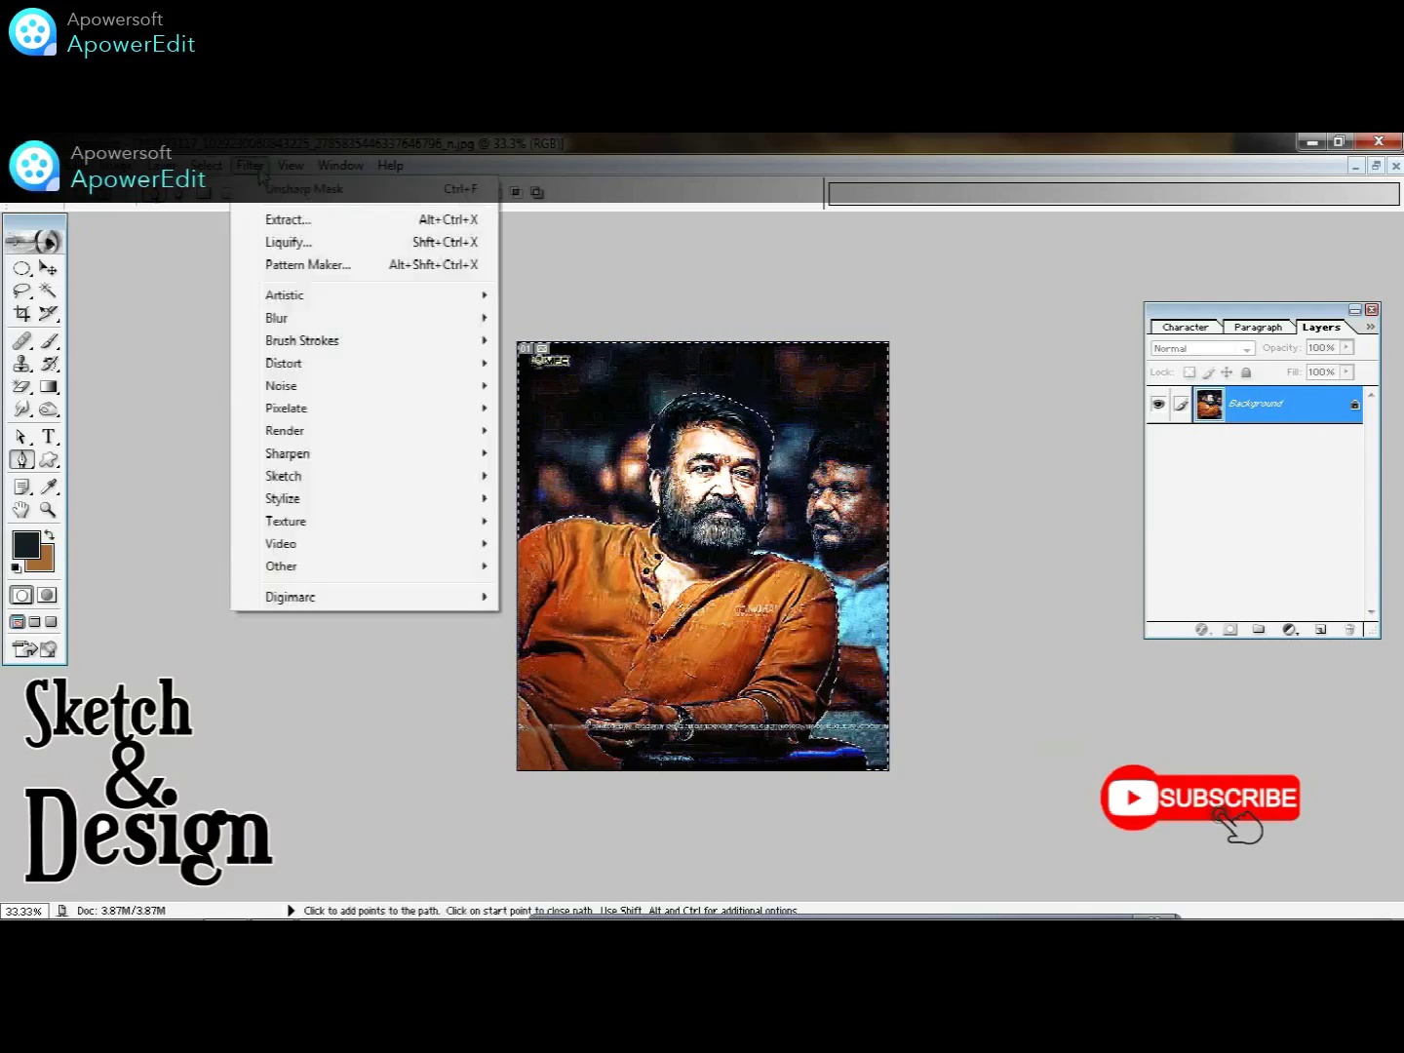
click(585, 382)
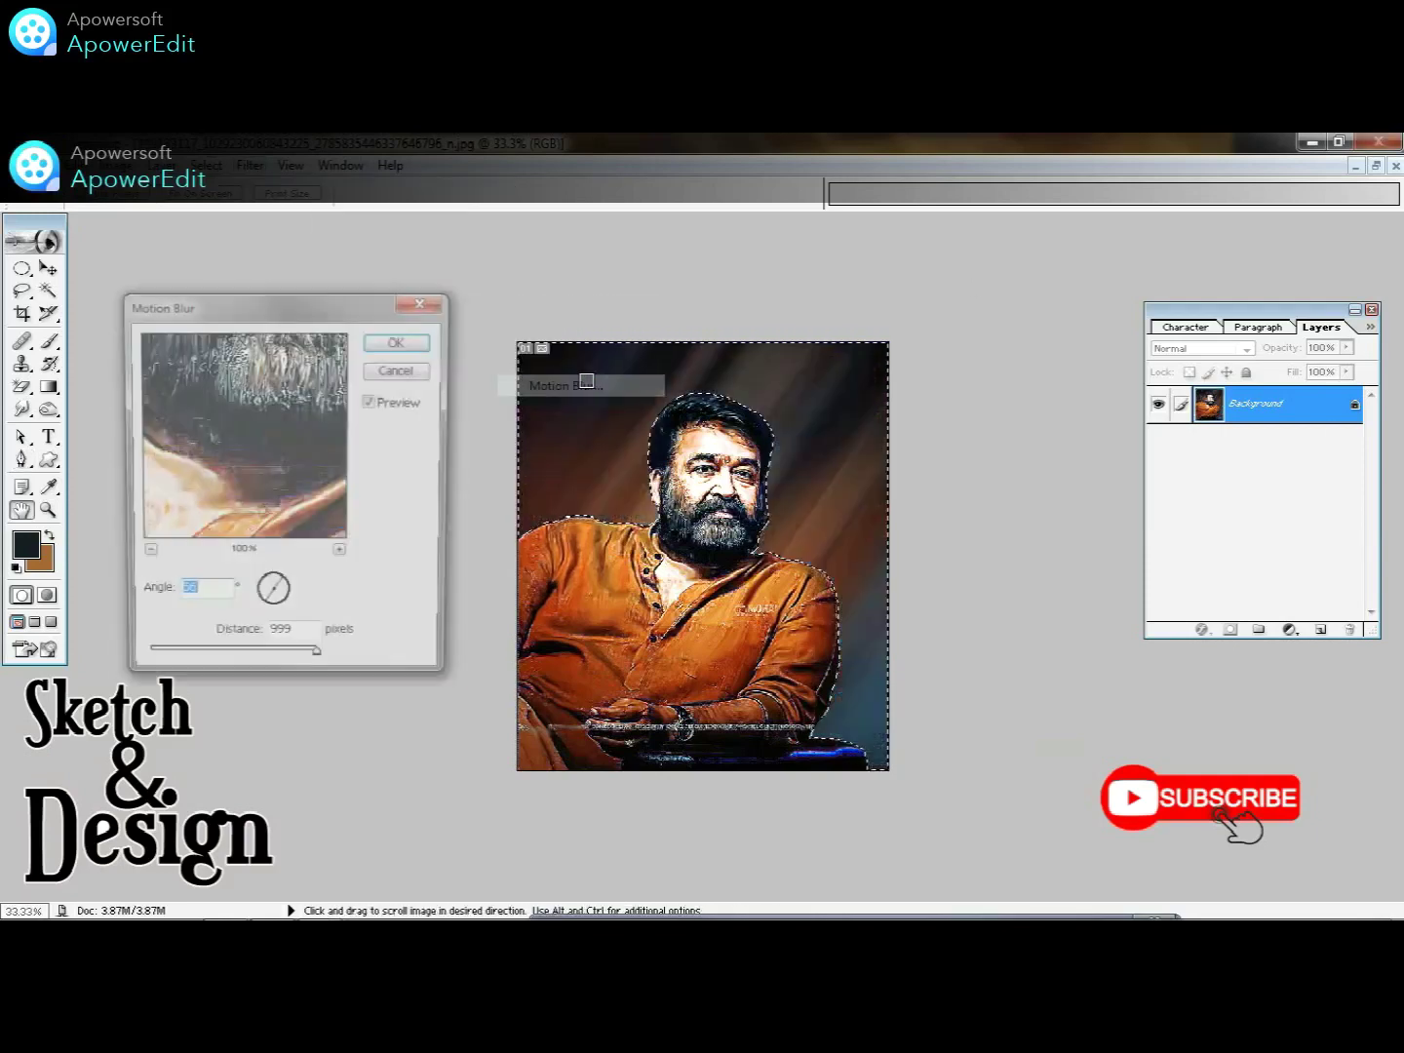
drag(277, 592, 278, 605)
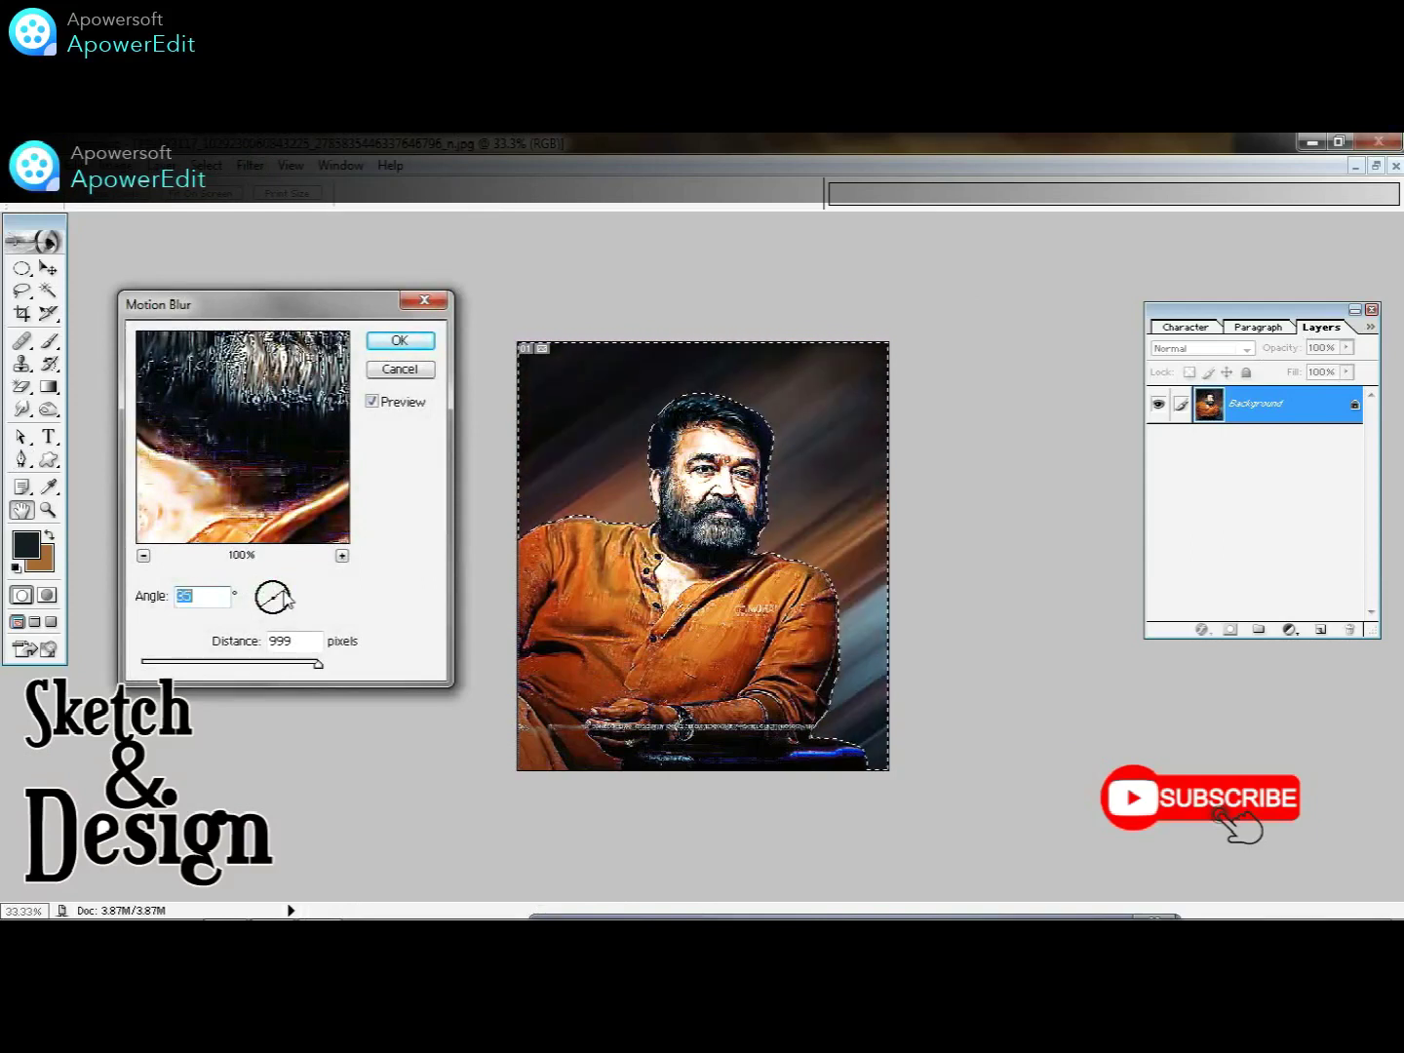
click(399, 339)
key(p)
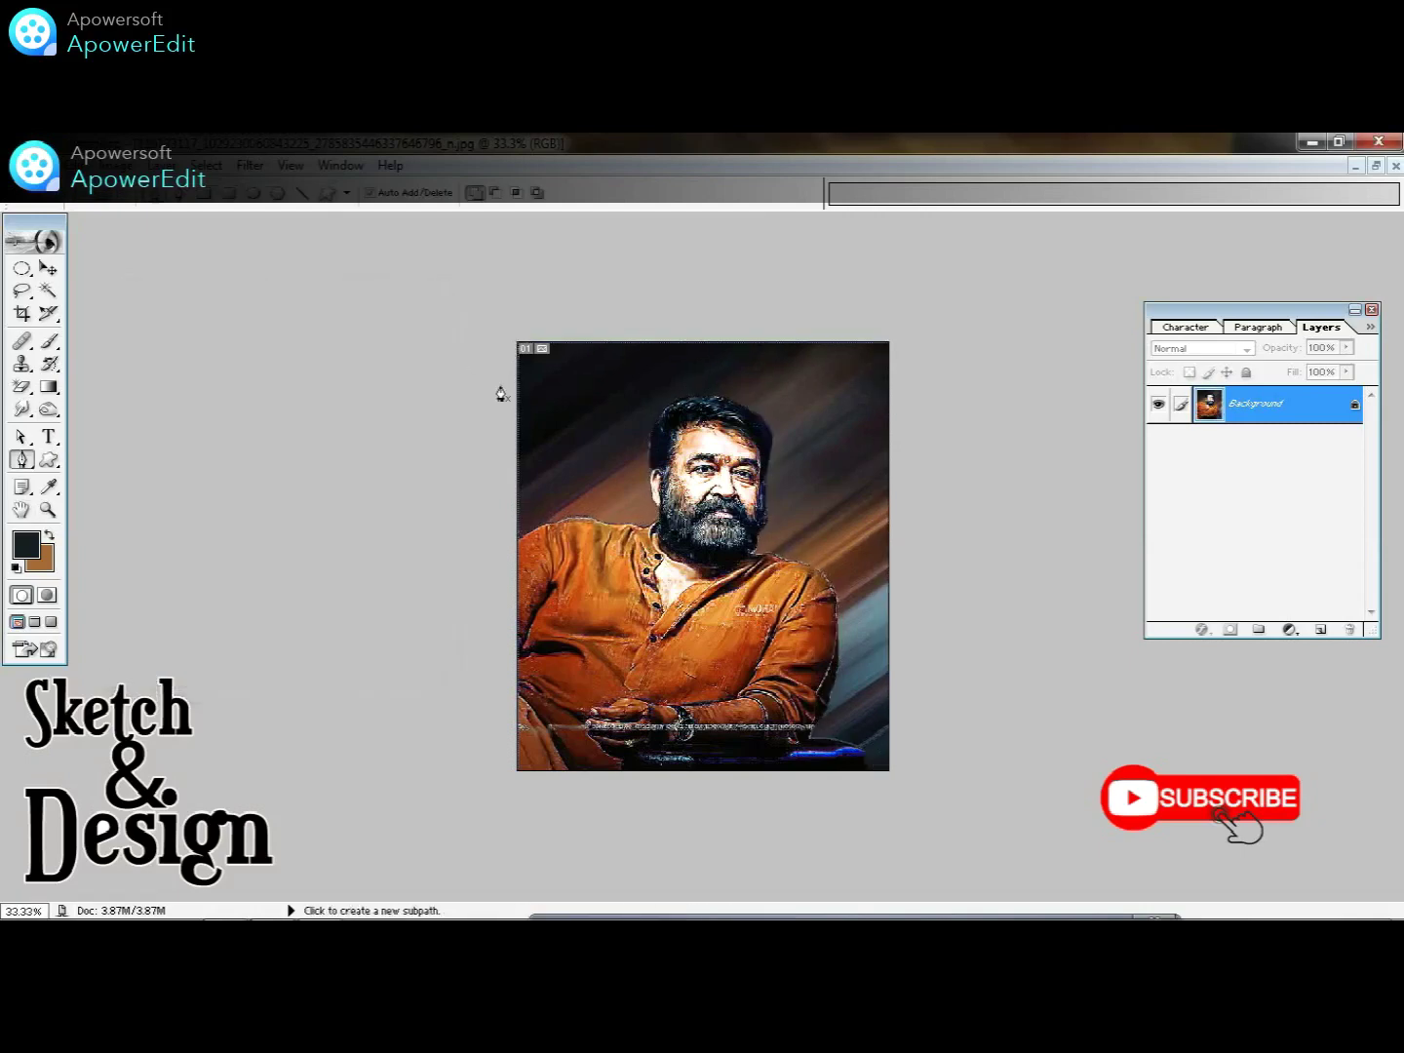
key(ctrl+plus)
key(ctrl+plus)
key(ctrl+plus)
key(ctrl+plus)
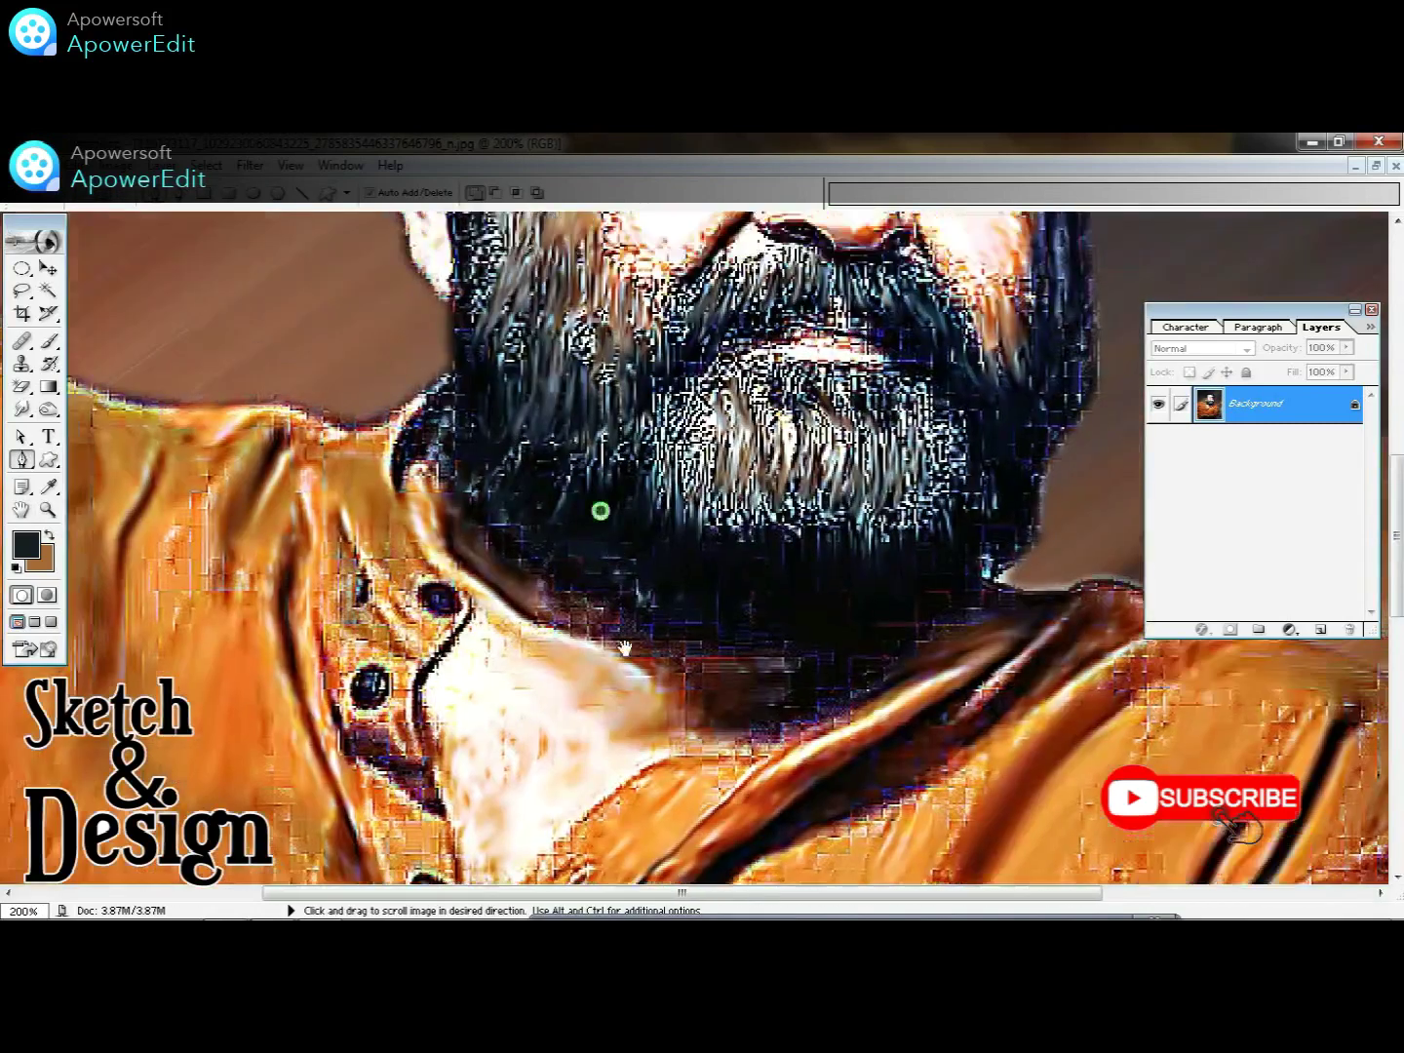
- Smudge the orange shirt along the shoulder with a large soft brush, reduced to 100
drag(502, 396, 920, 475)
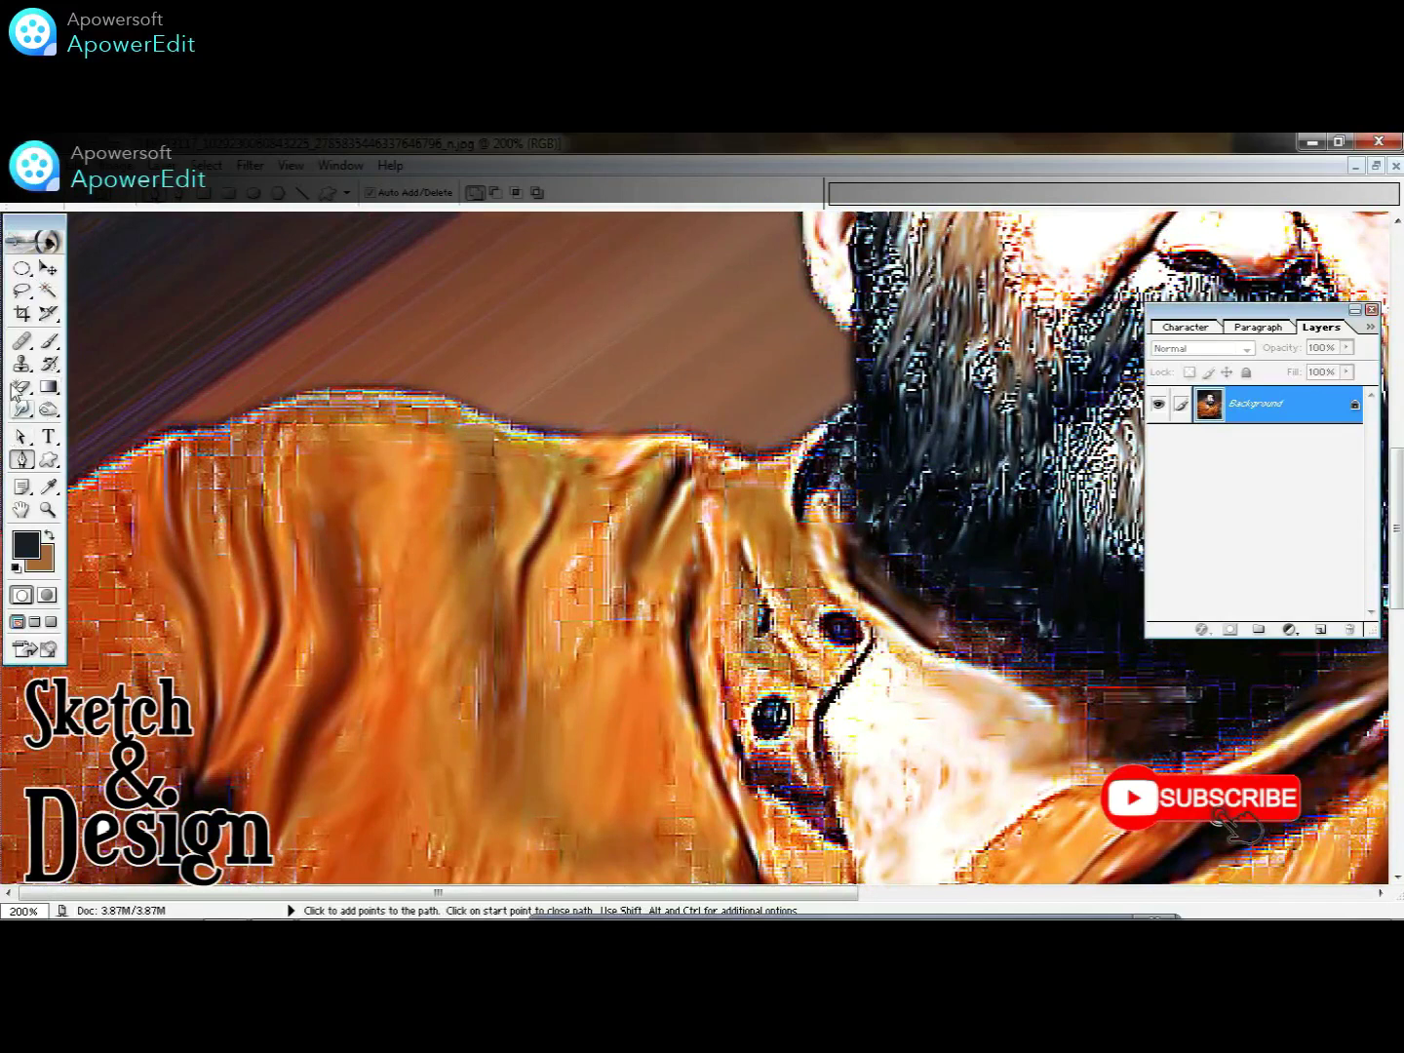
click(23, 410)
mouse_move(574, 596)
mouse_down()
mouse_move(574, 474)
mouse_move(578, 590)
mouse_up()
click(139, 199)
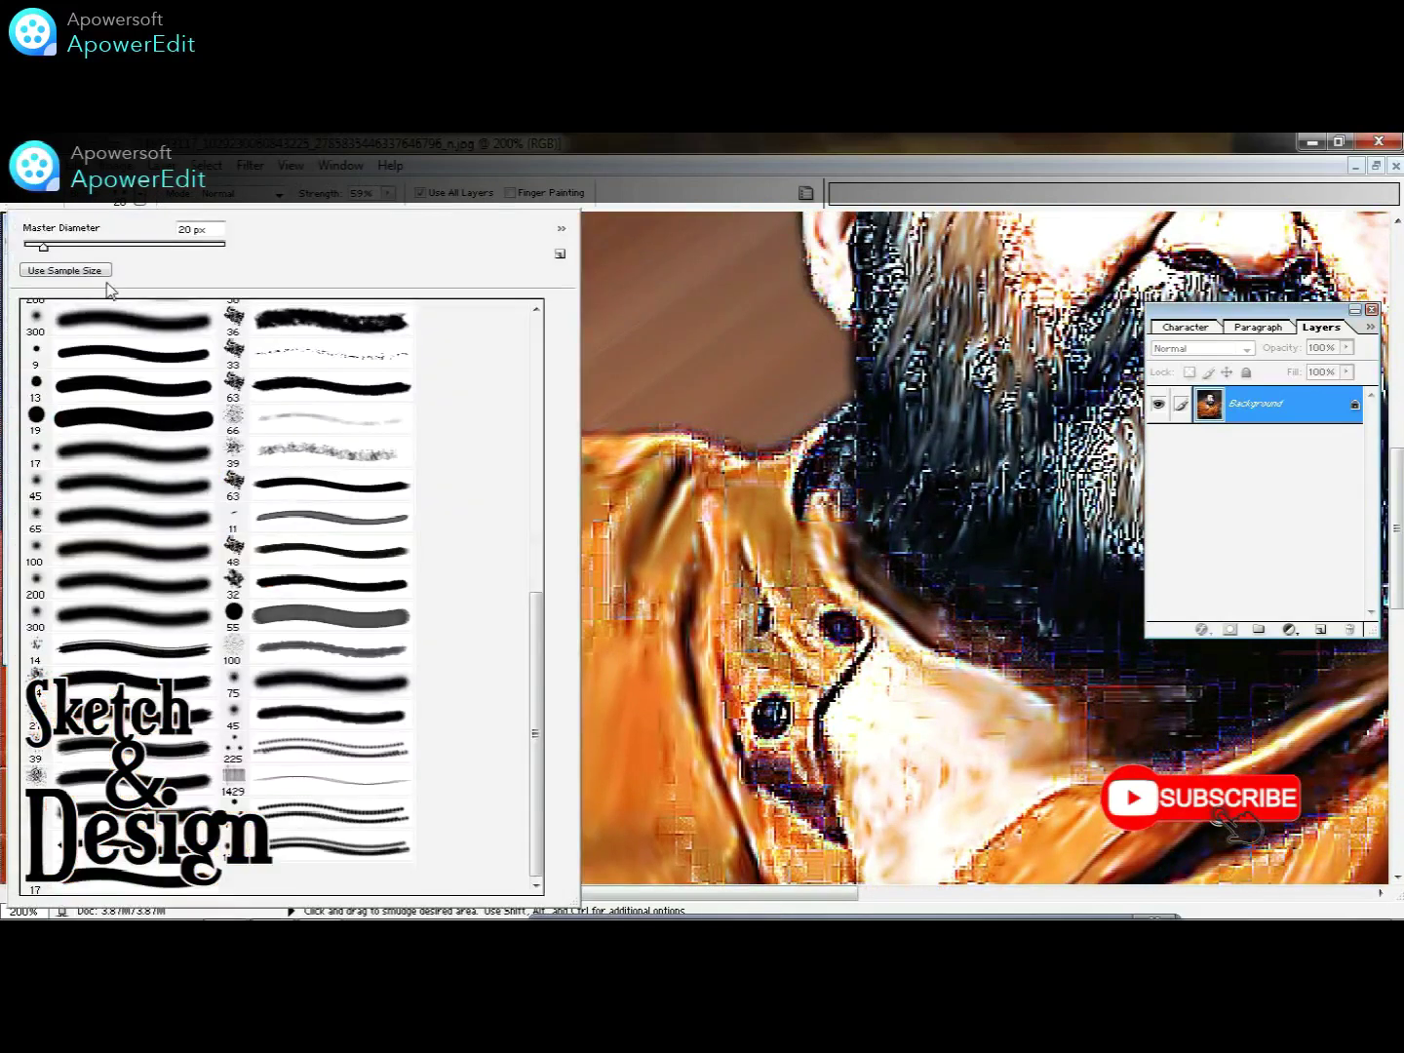
double_click(73, 597)
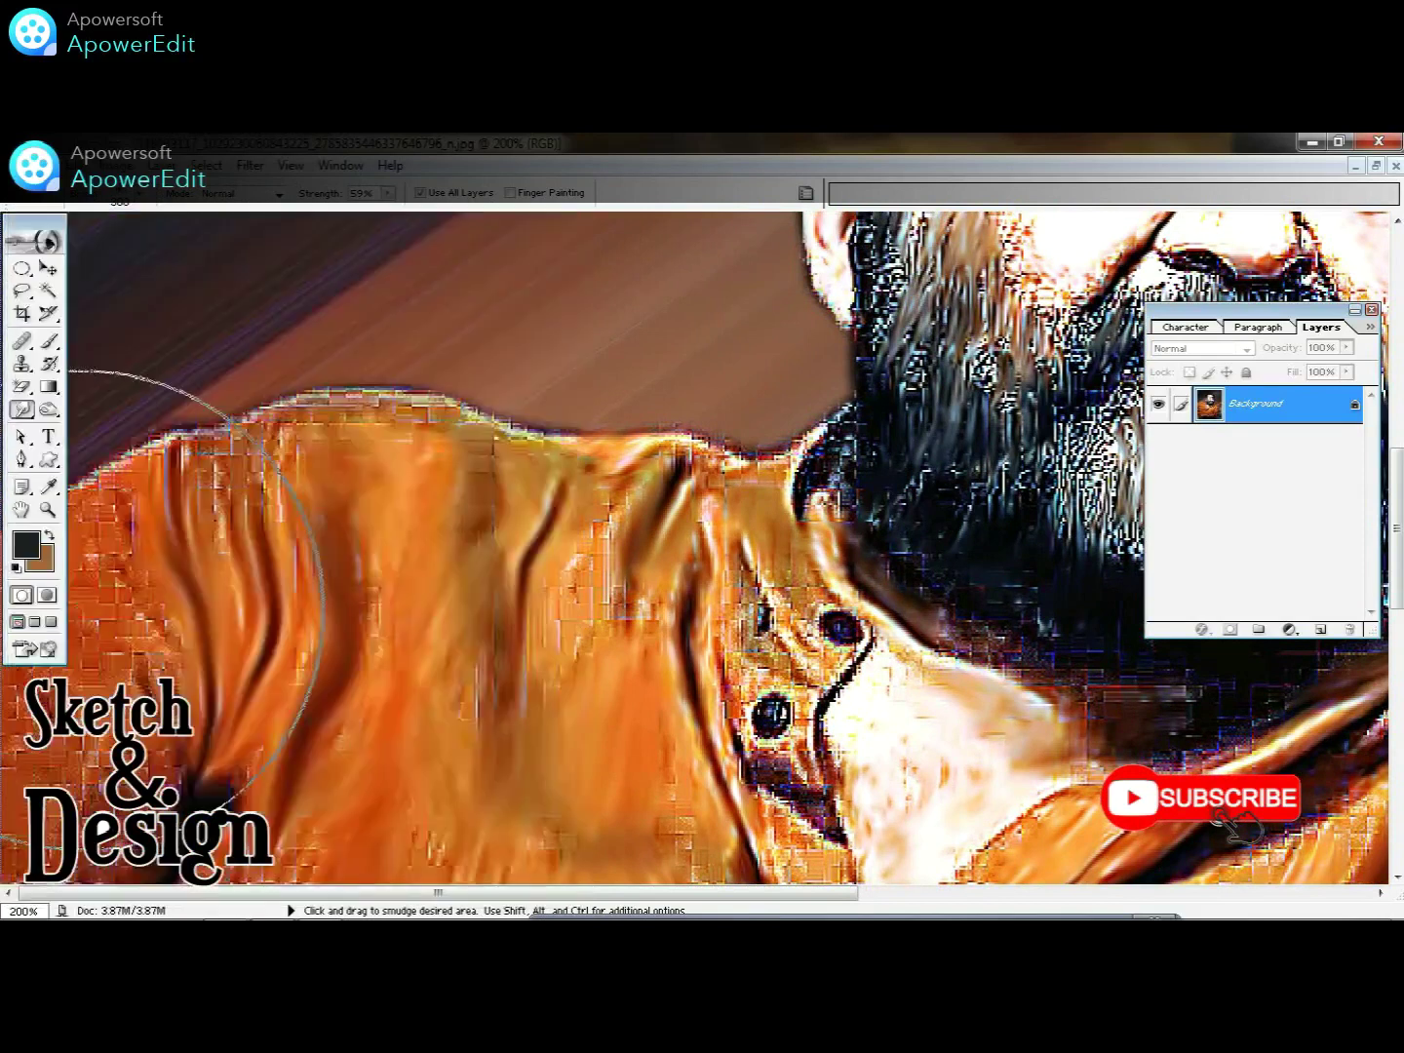
drag(486, 610, 485, 423)
key(bracketleft)
key(bracketleft)
key(bracketleft)
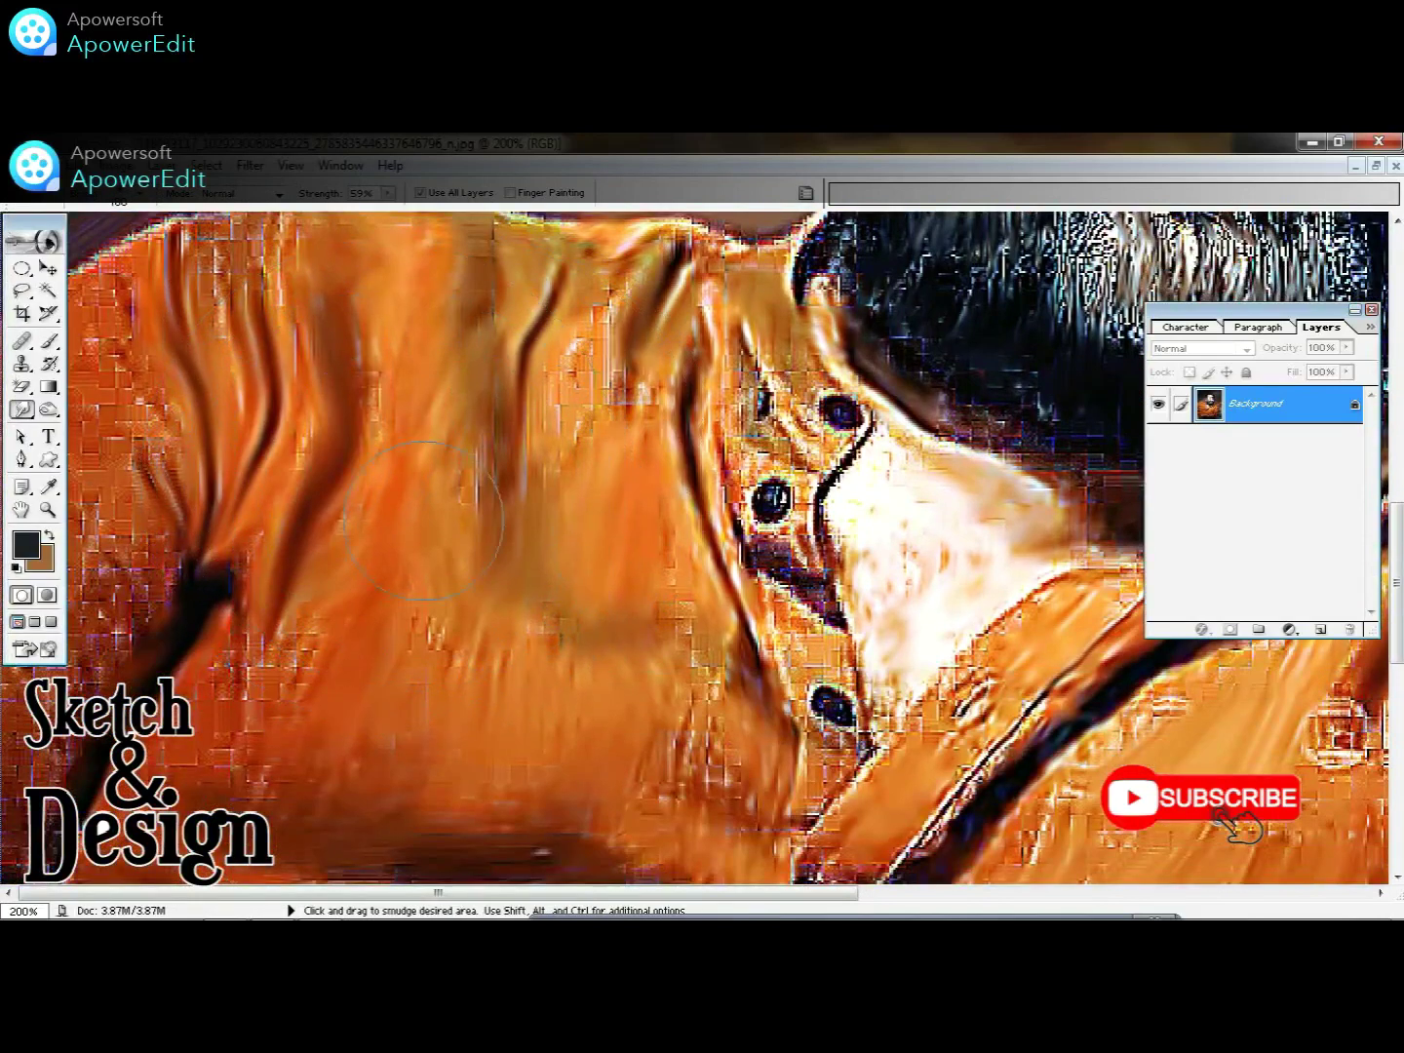
mouse_move(427, 632)
mouse_down()
mouse_move(409, 662)
mouse_move(256, 624)
mouse_up()
- Enable brush Shape Dynamics and smooth the dark band across the lower-left shirt
click(804, 193)
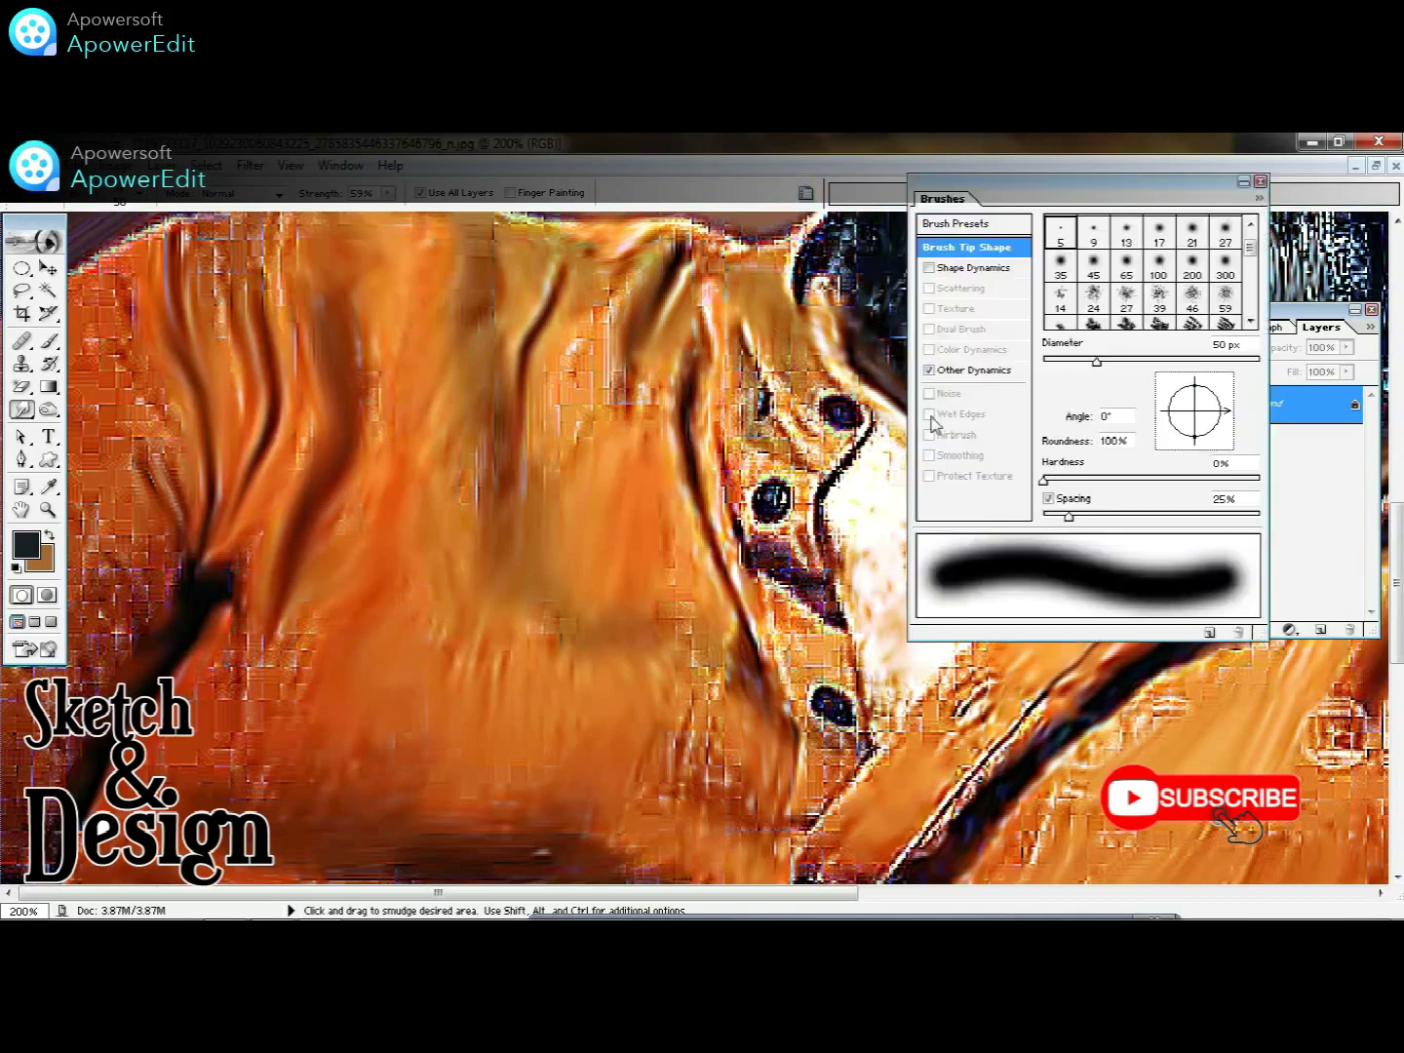
click(959, 268)
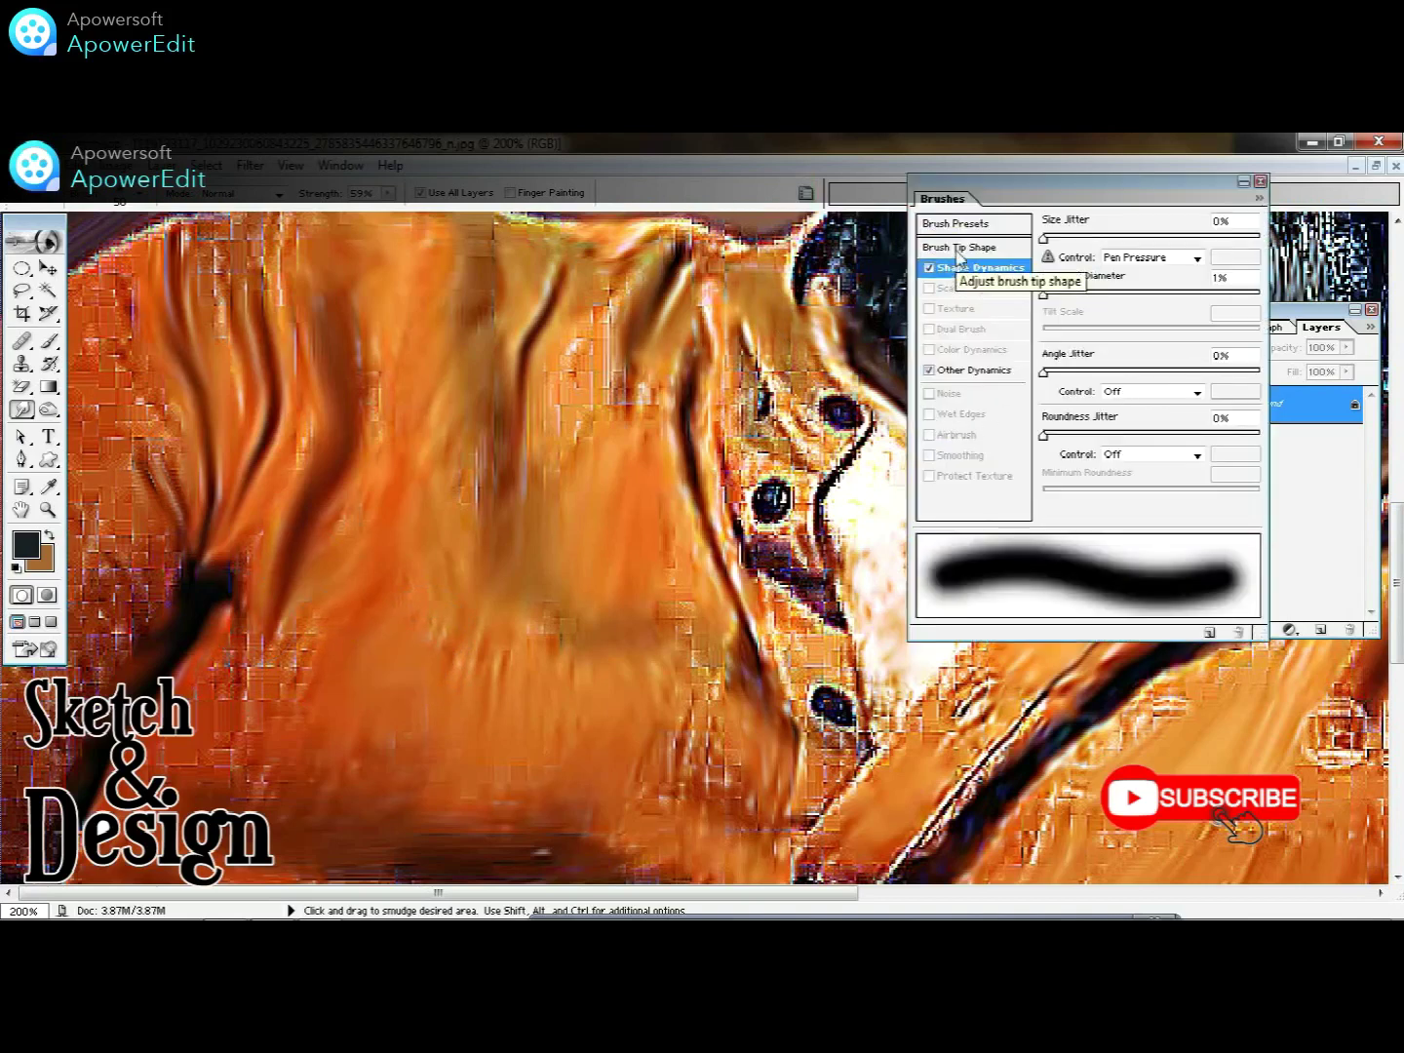
click(961, 248)
click(806, 192)
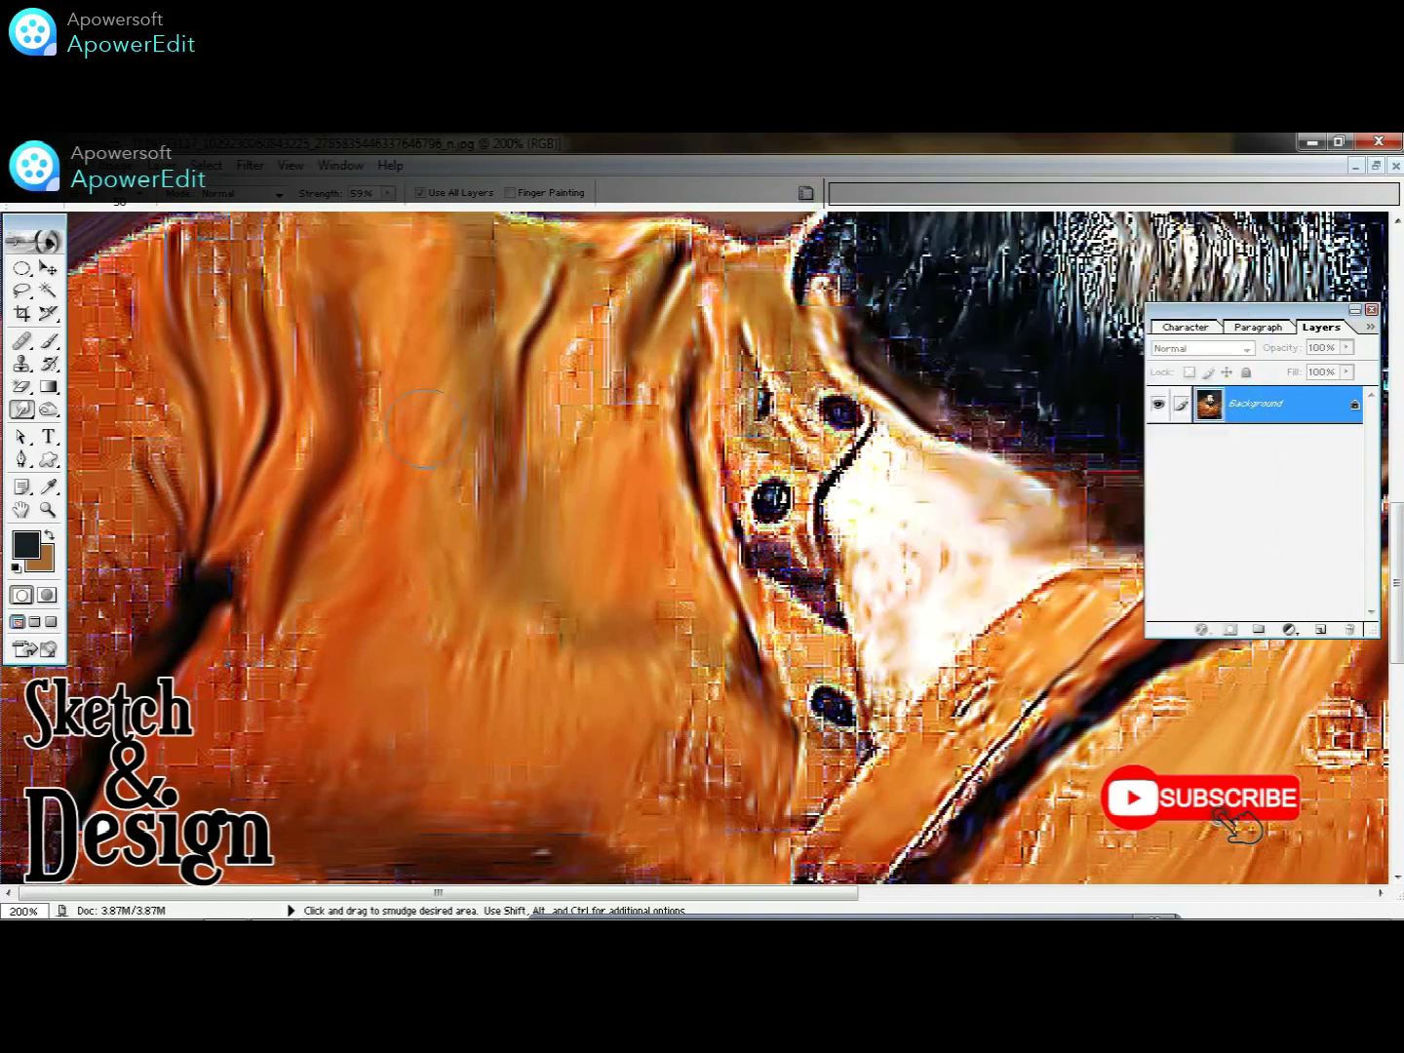
drag(481, 613, 482, 409)
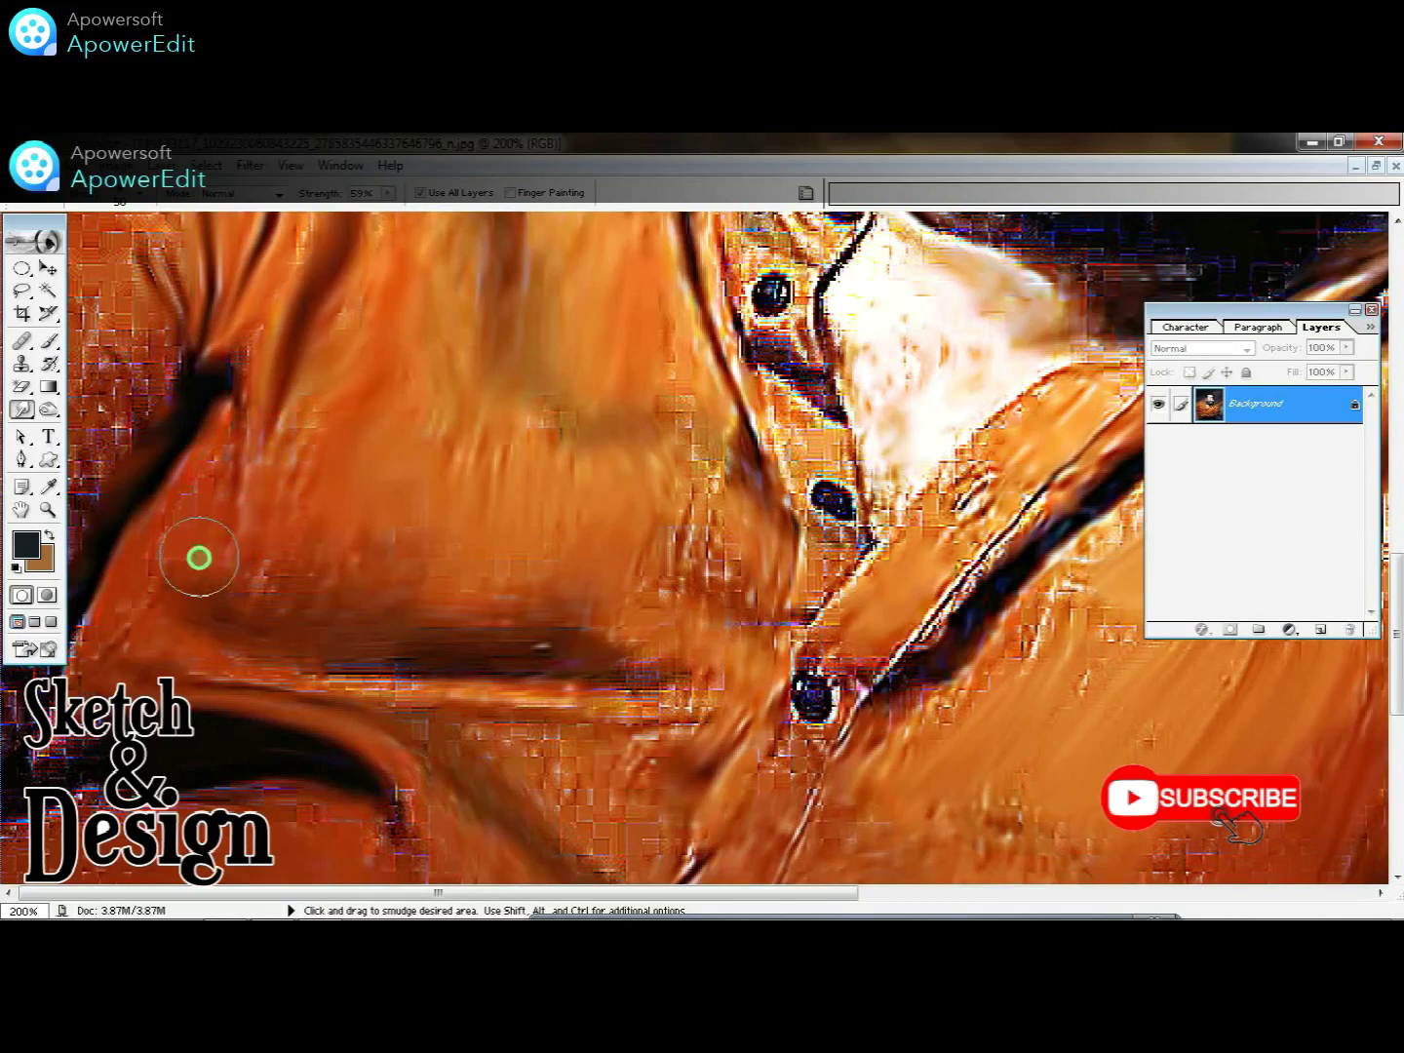
drag(653, 682, 324, 665)
- Lightly smudge across the hand area
scroll(325, 665, down, 5)
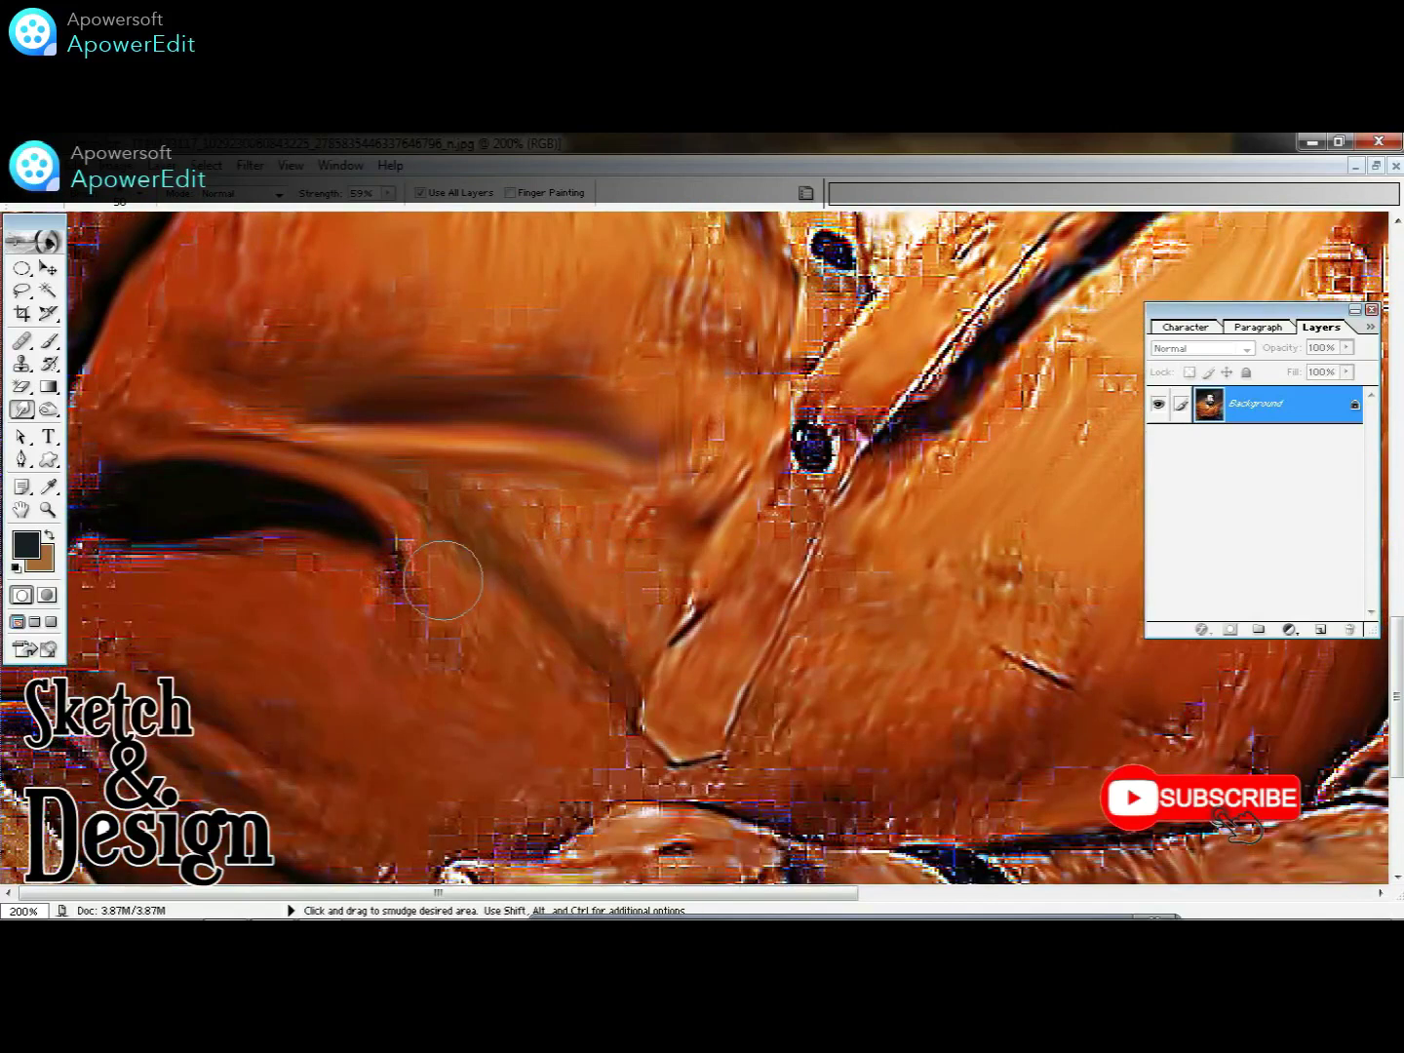
scroll(511, 464, down, 3)
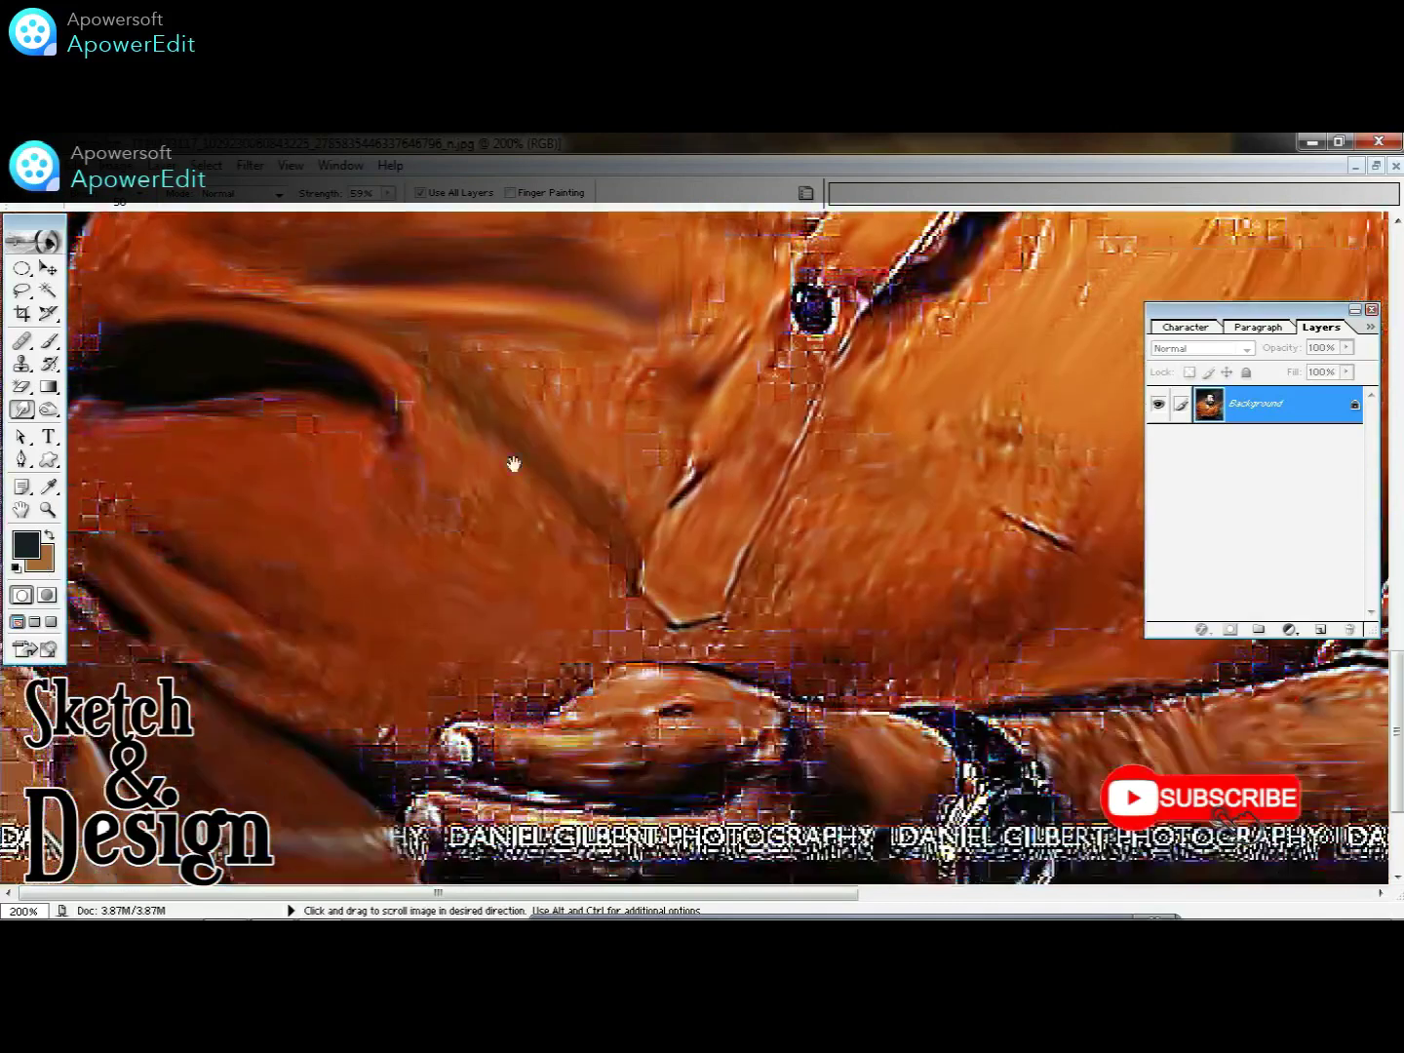
scroll(557, 502, down, 2)
mouse_move(558, 502)
mouse_down()
mouse_move(487, 580)
mouse_move(249, 604)
mouse_move(69, 511)
mouse_move(99, 435)
mouse_up()
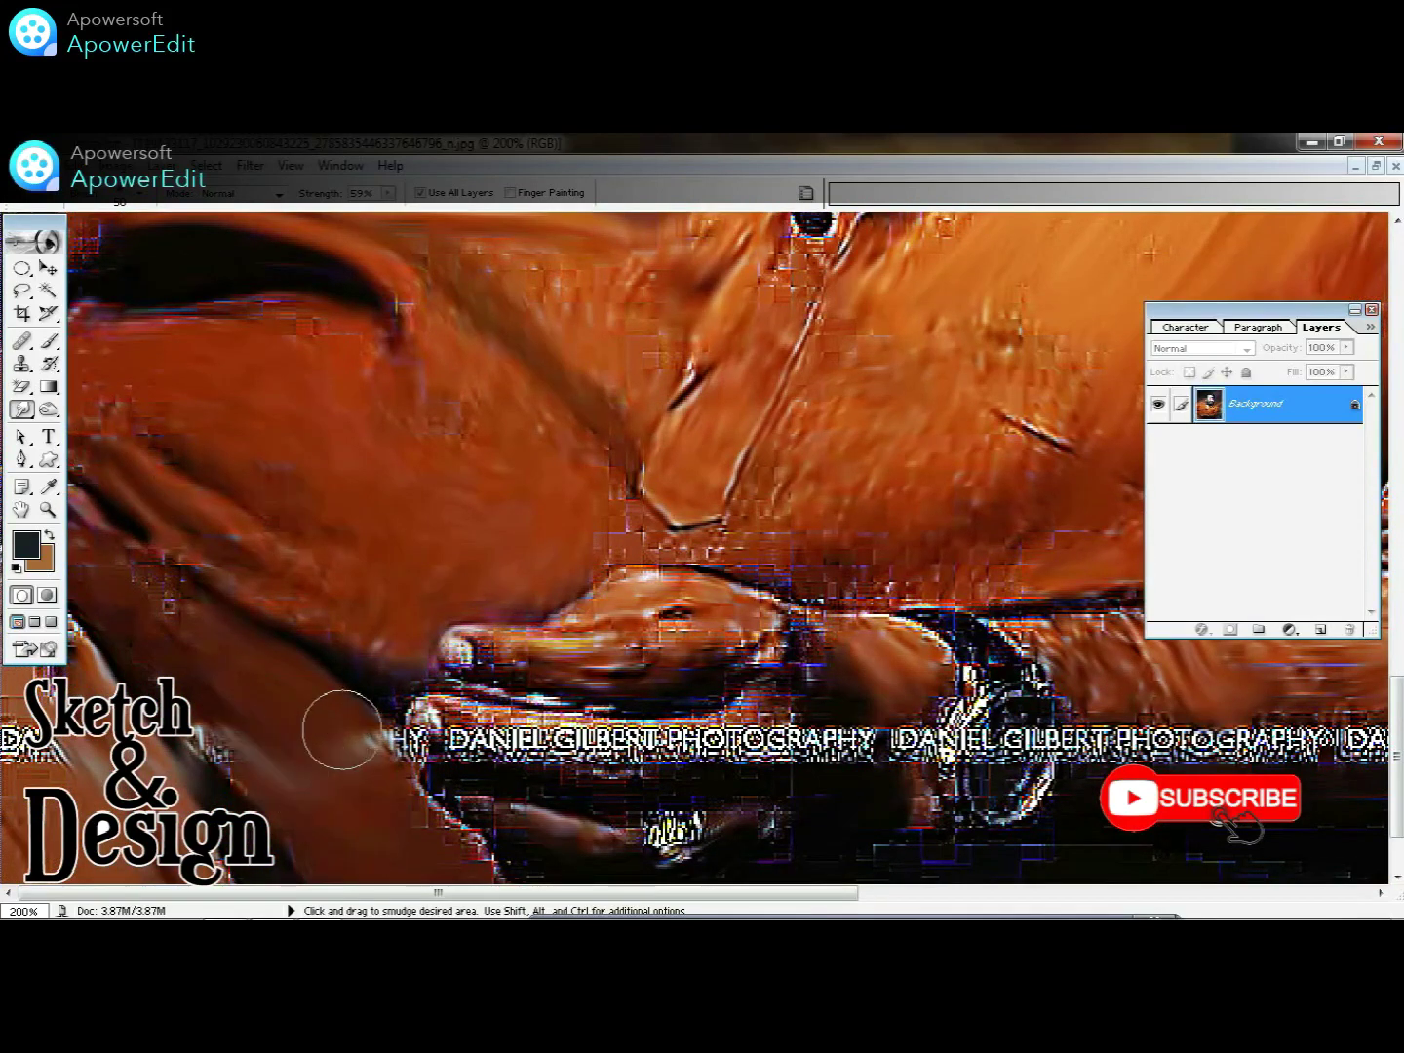
- Smudge the shirt collar edge, the hand's lower edge and the bright watch highlight
drag(338, 731, 746, 740)
mouse_move(565, 462)
mouse_down()
mouse_move(492, 664)
mouse_move(608, 837)
mouse_up()
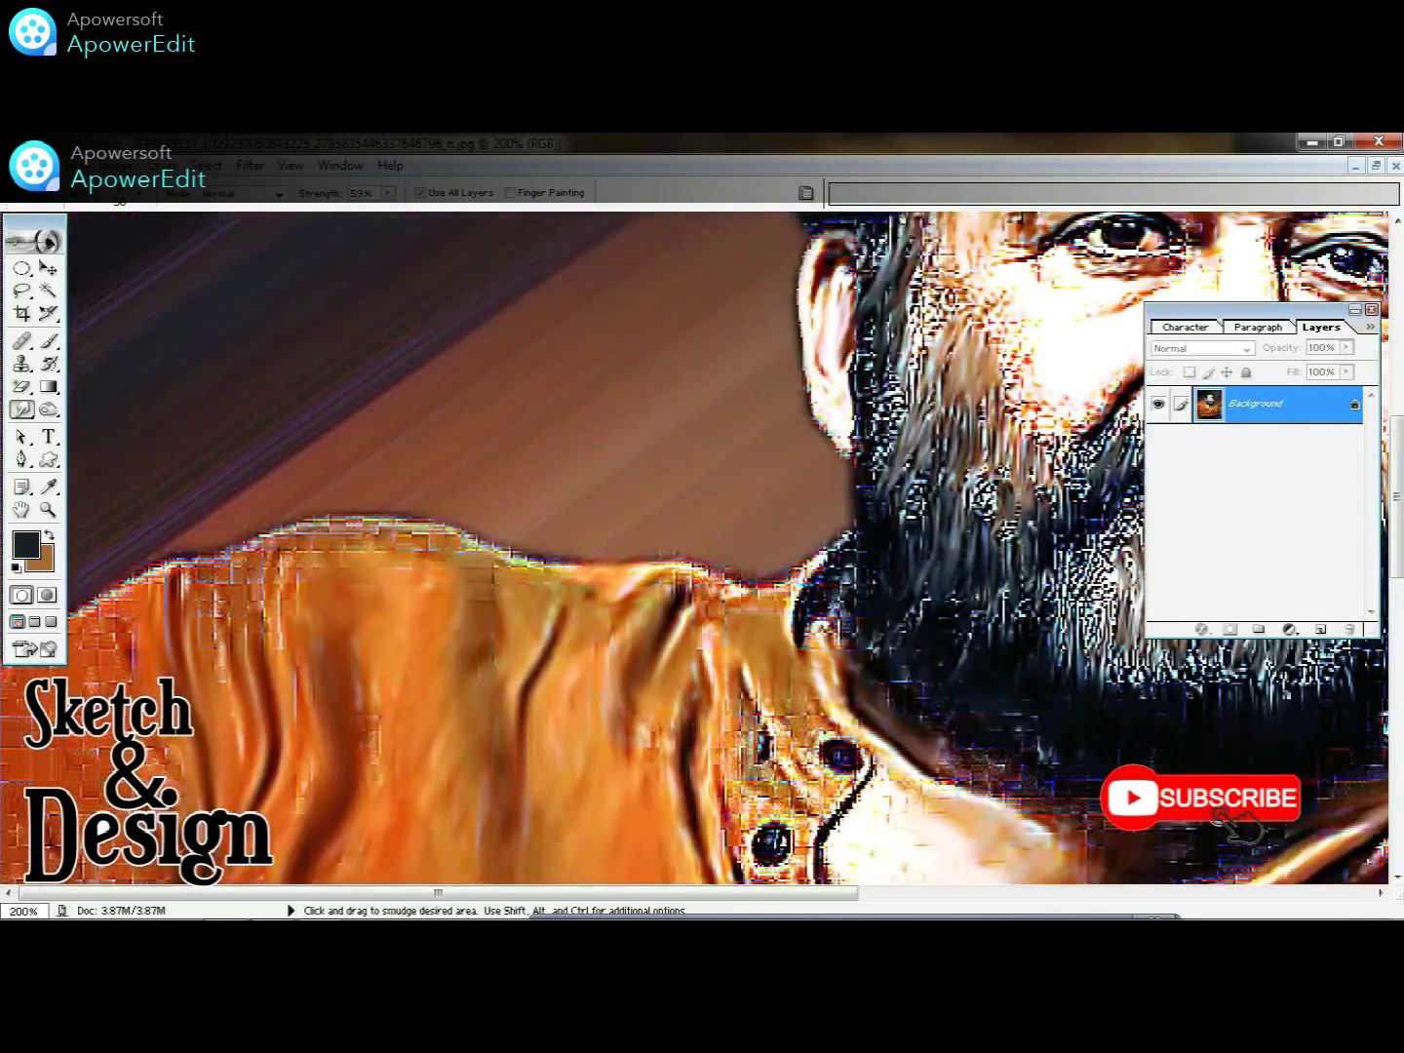
drag(200, 800, 201, 557)
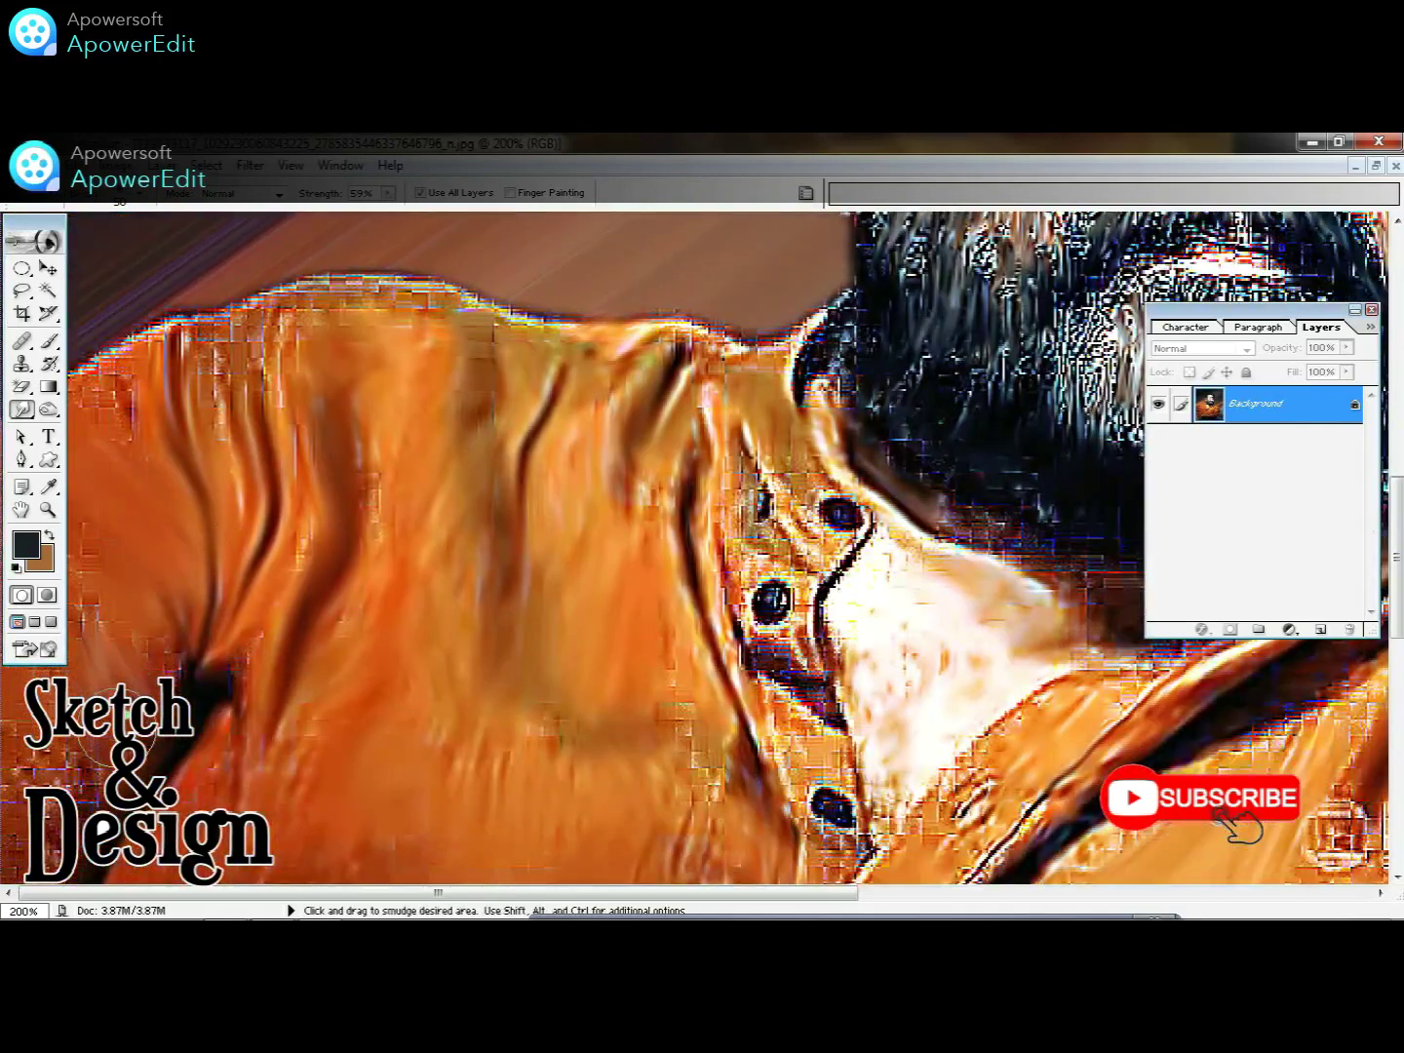
drag(68, 585, 84, 791)
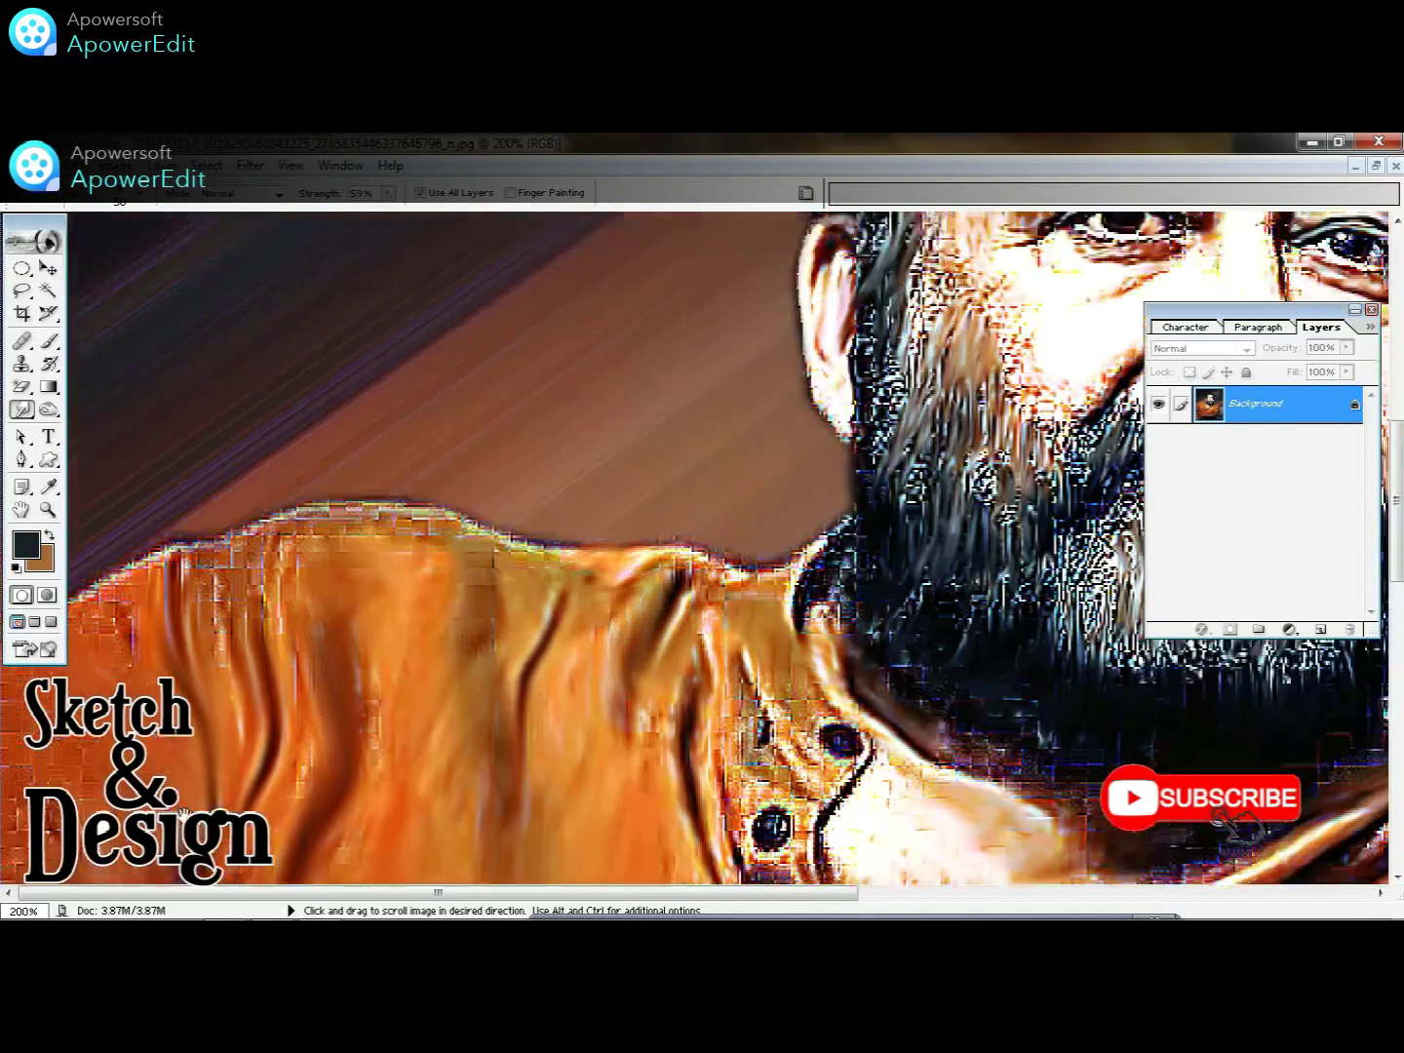
drag(113, 659, 47, 809)
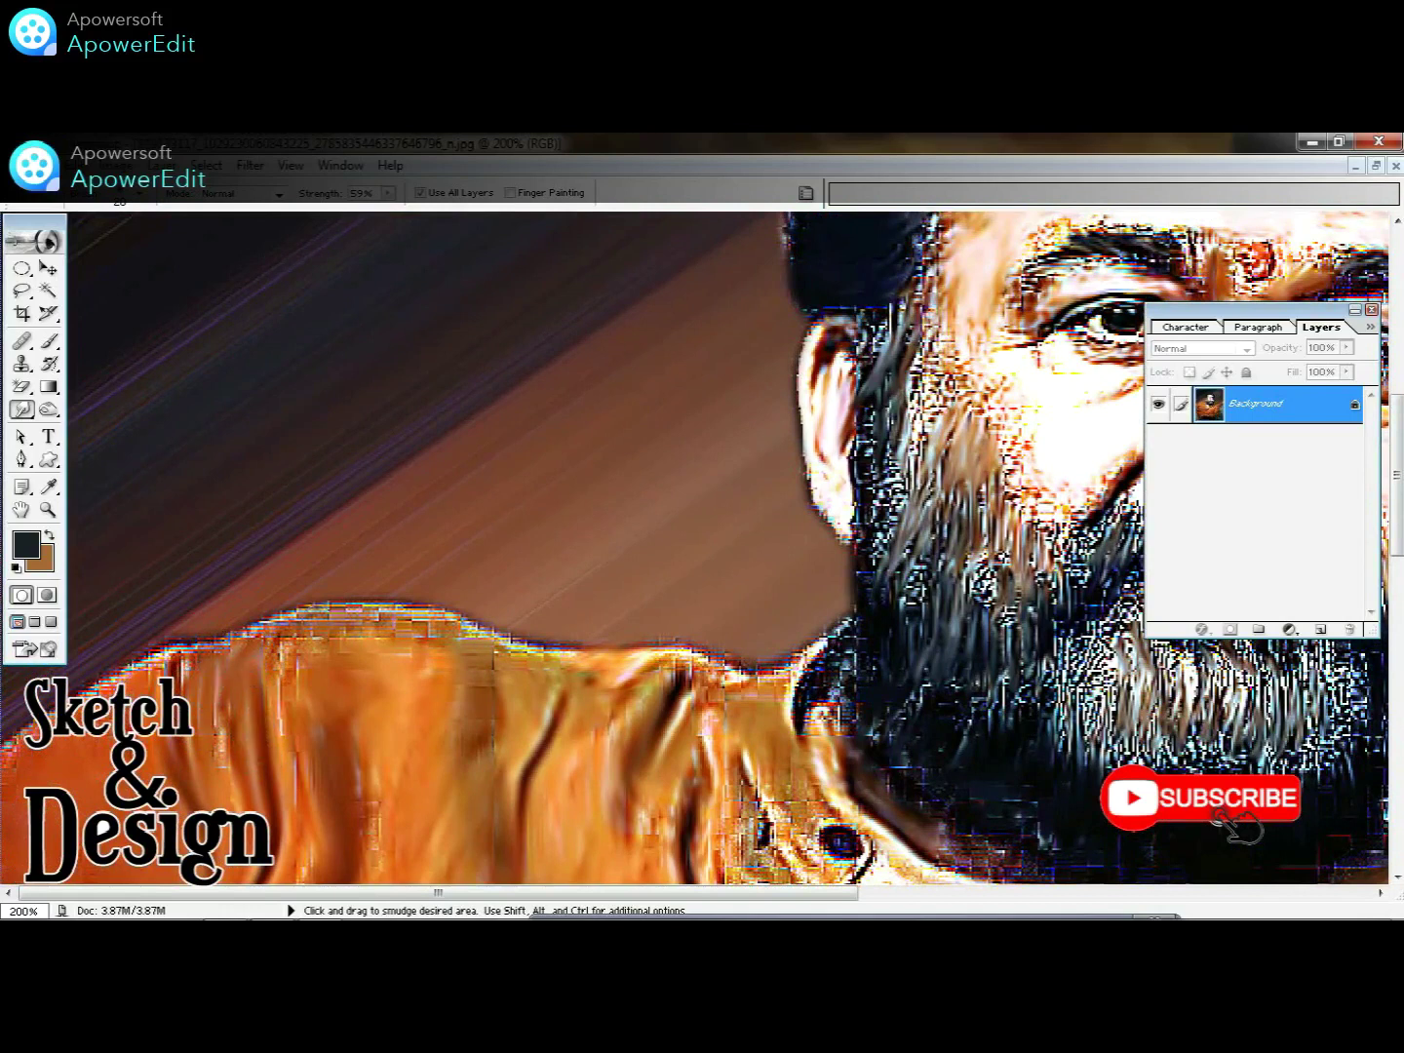
mouse_move(256, 644)
mouse_down()
mouse_move(327, 618)
mouse_move(459, 632)
mouse_up()
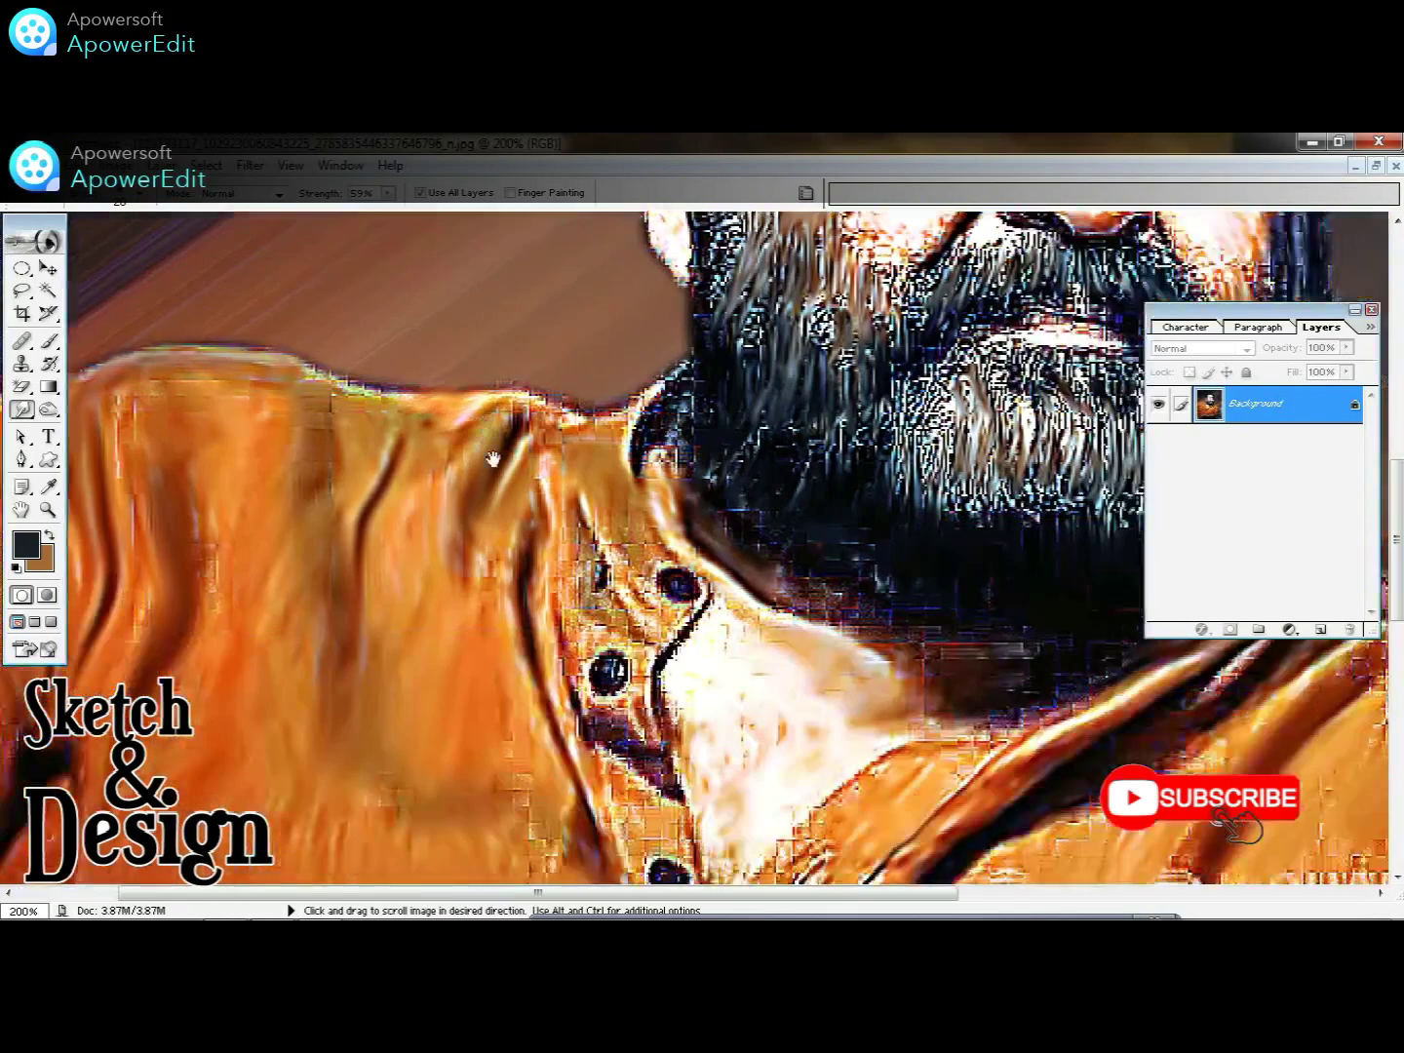
mouse_move(769, 761)
mouse_down()
mouse_move(601, 473)
mouse_move(652, 673)
mouse_move(700, 699)
mouse_up()
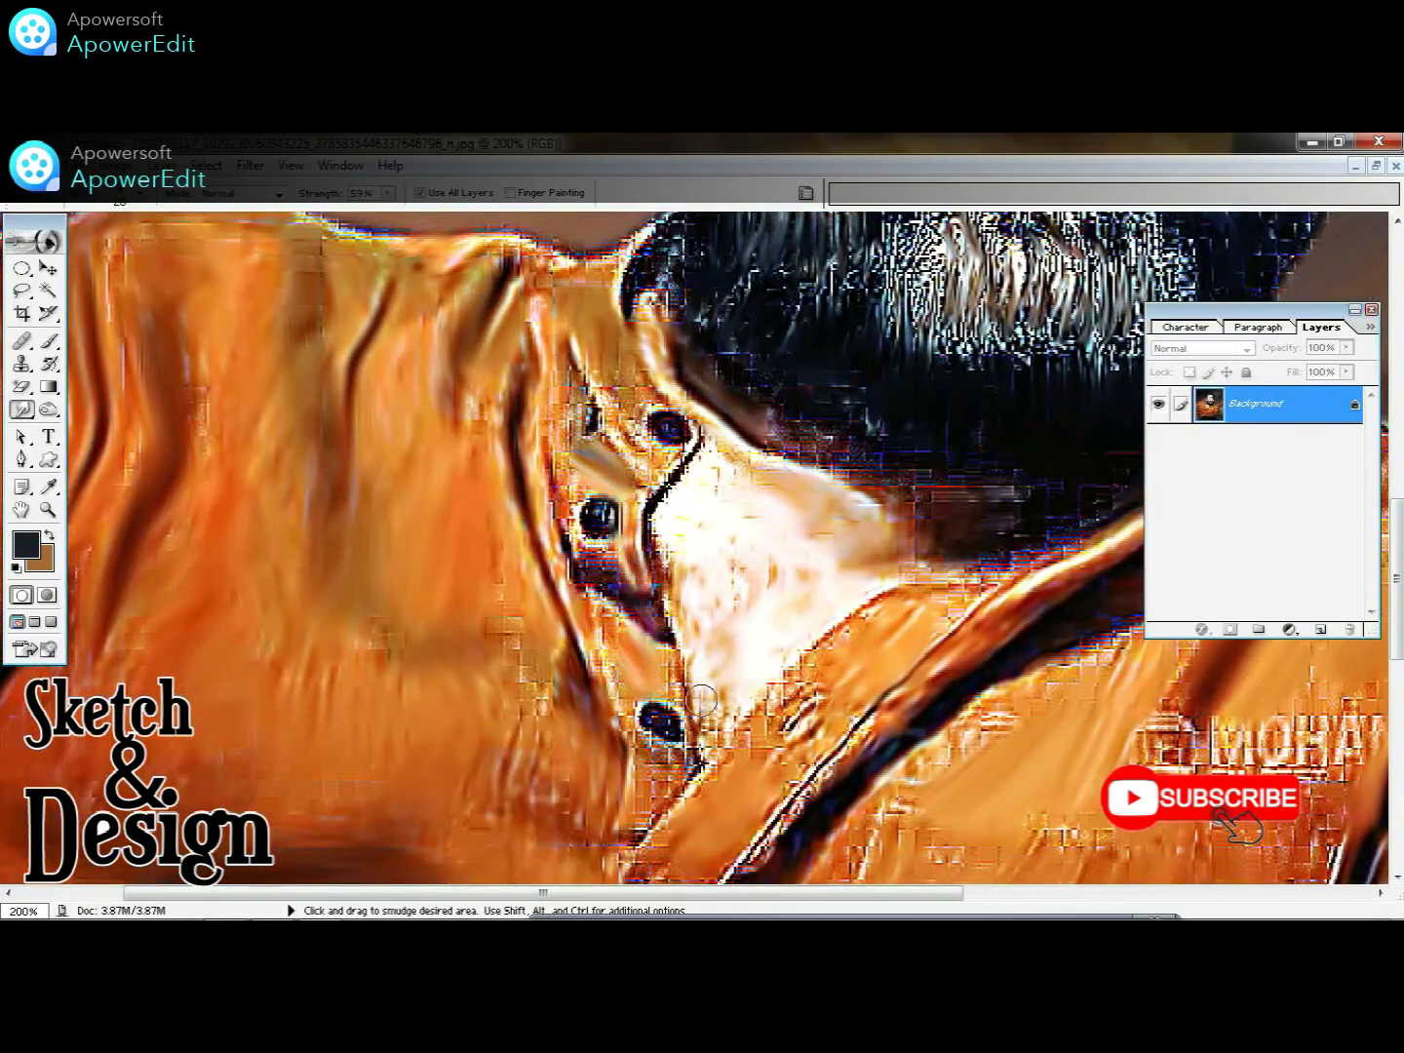
drag(788, 692, 648, 486)
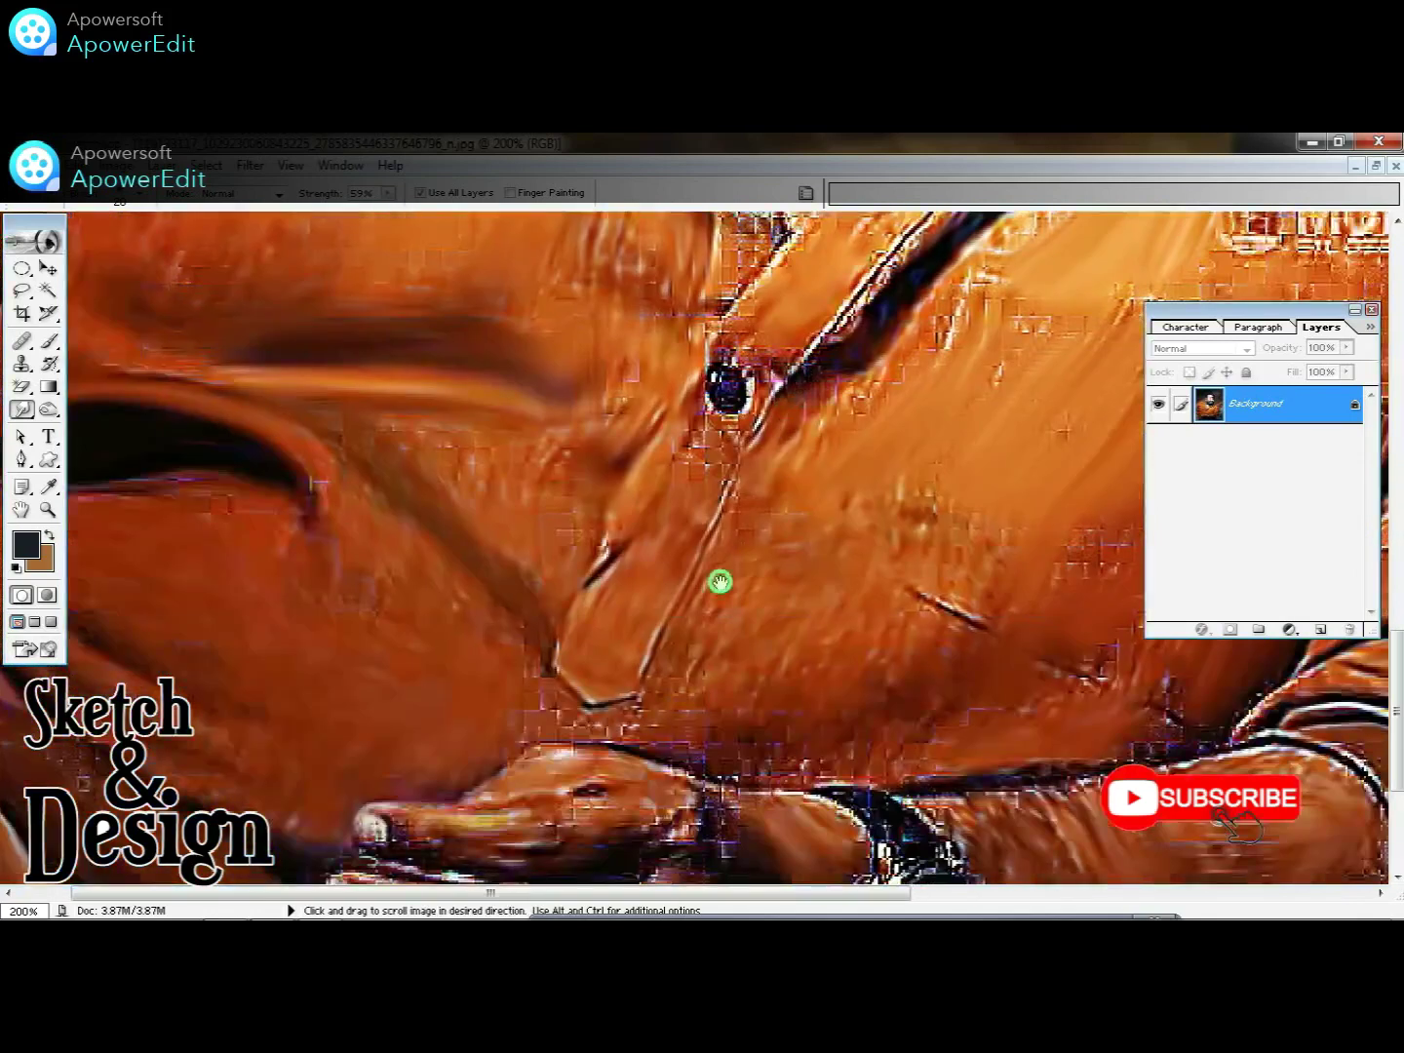
mouse_move(404, 575)
mouse_down()
mouse_move(557, 589)
mouse_move(646, 575)
mouse_up()
drag(591, 690, 608, 707)
- Fit the portrait to the window and start a Save As to the Desktop
key(ctrl+minus)
key(ctrl+minus)
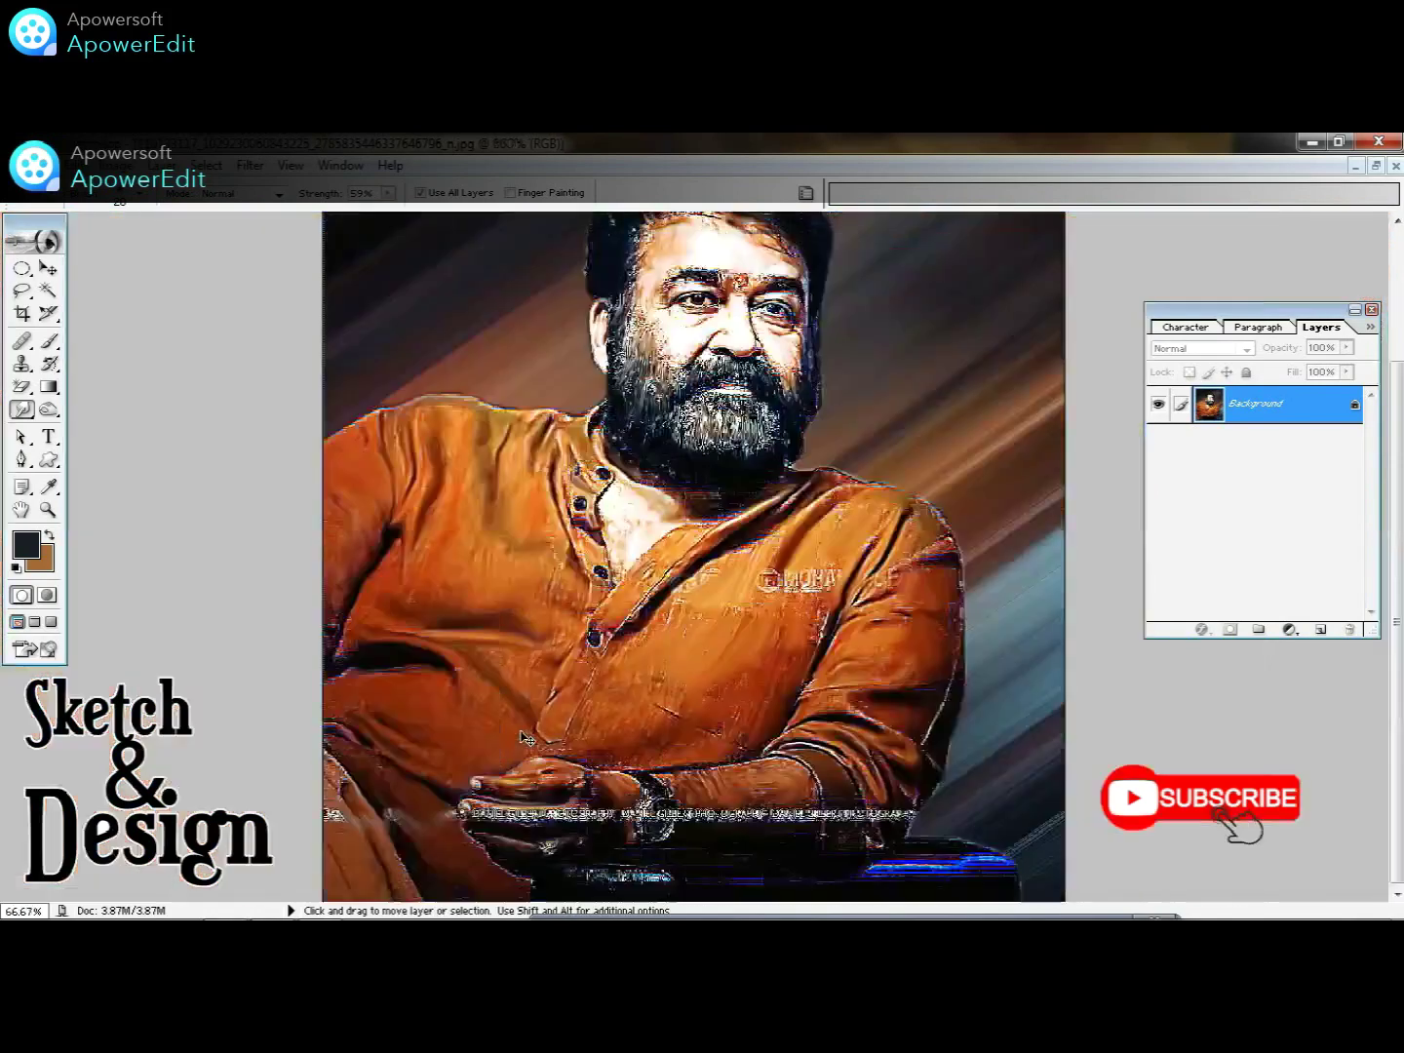
key(ctrl+minus)
key(ctrl)
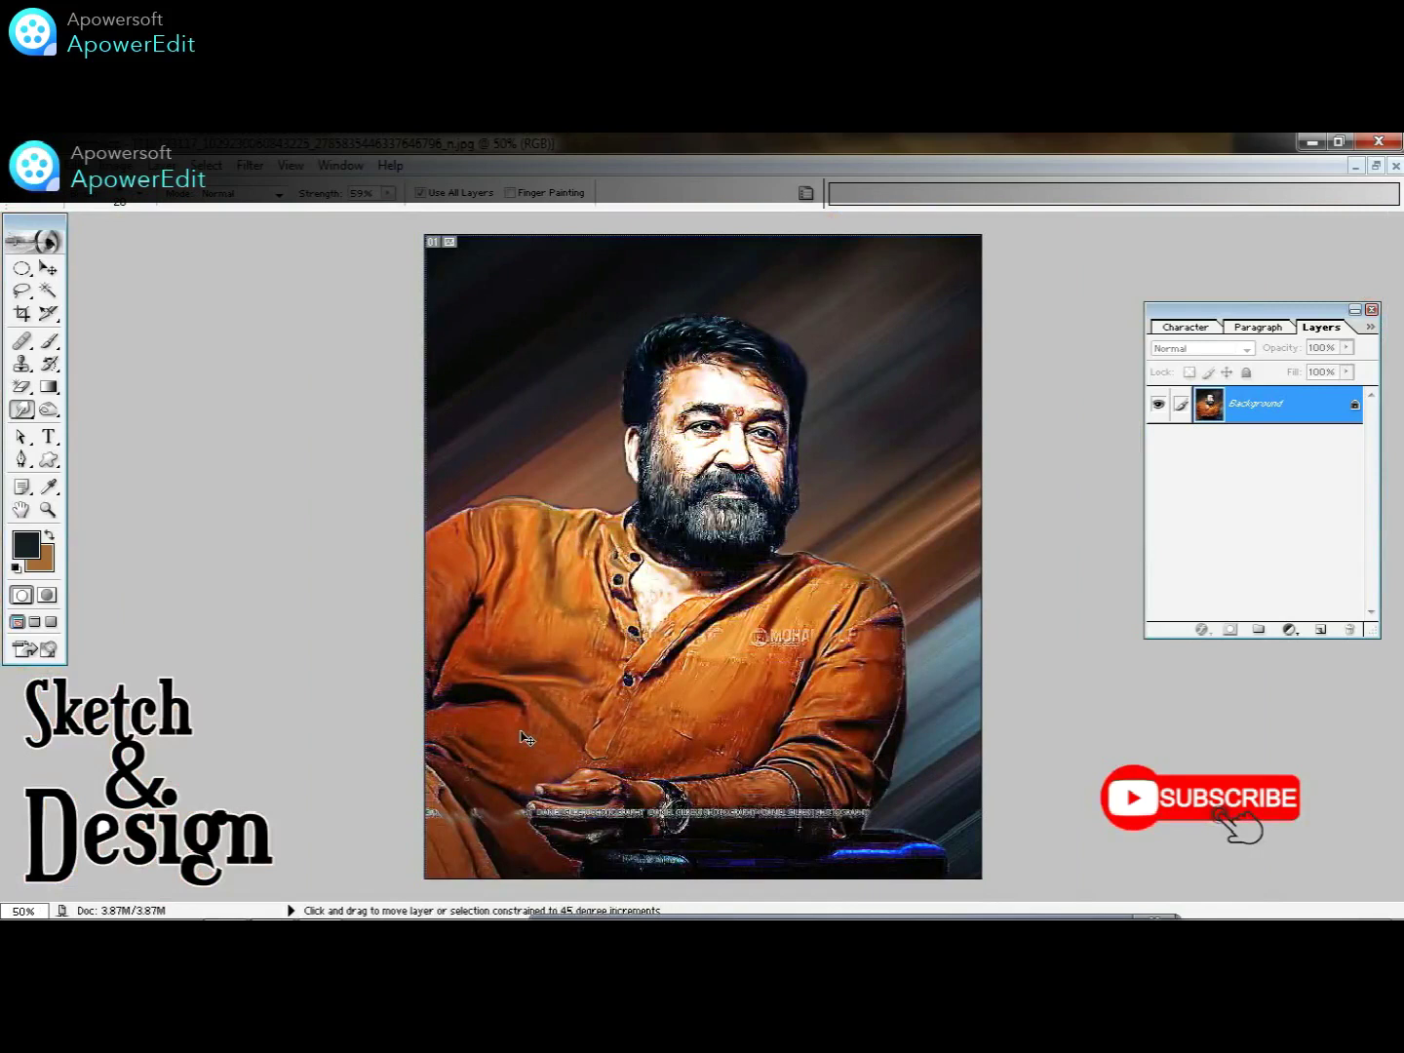
key(ctrl+shift+s)
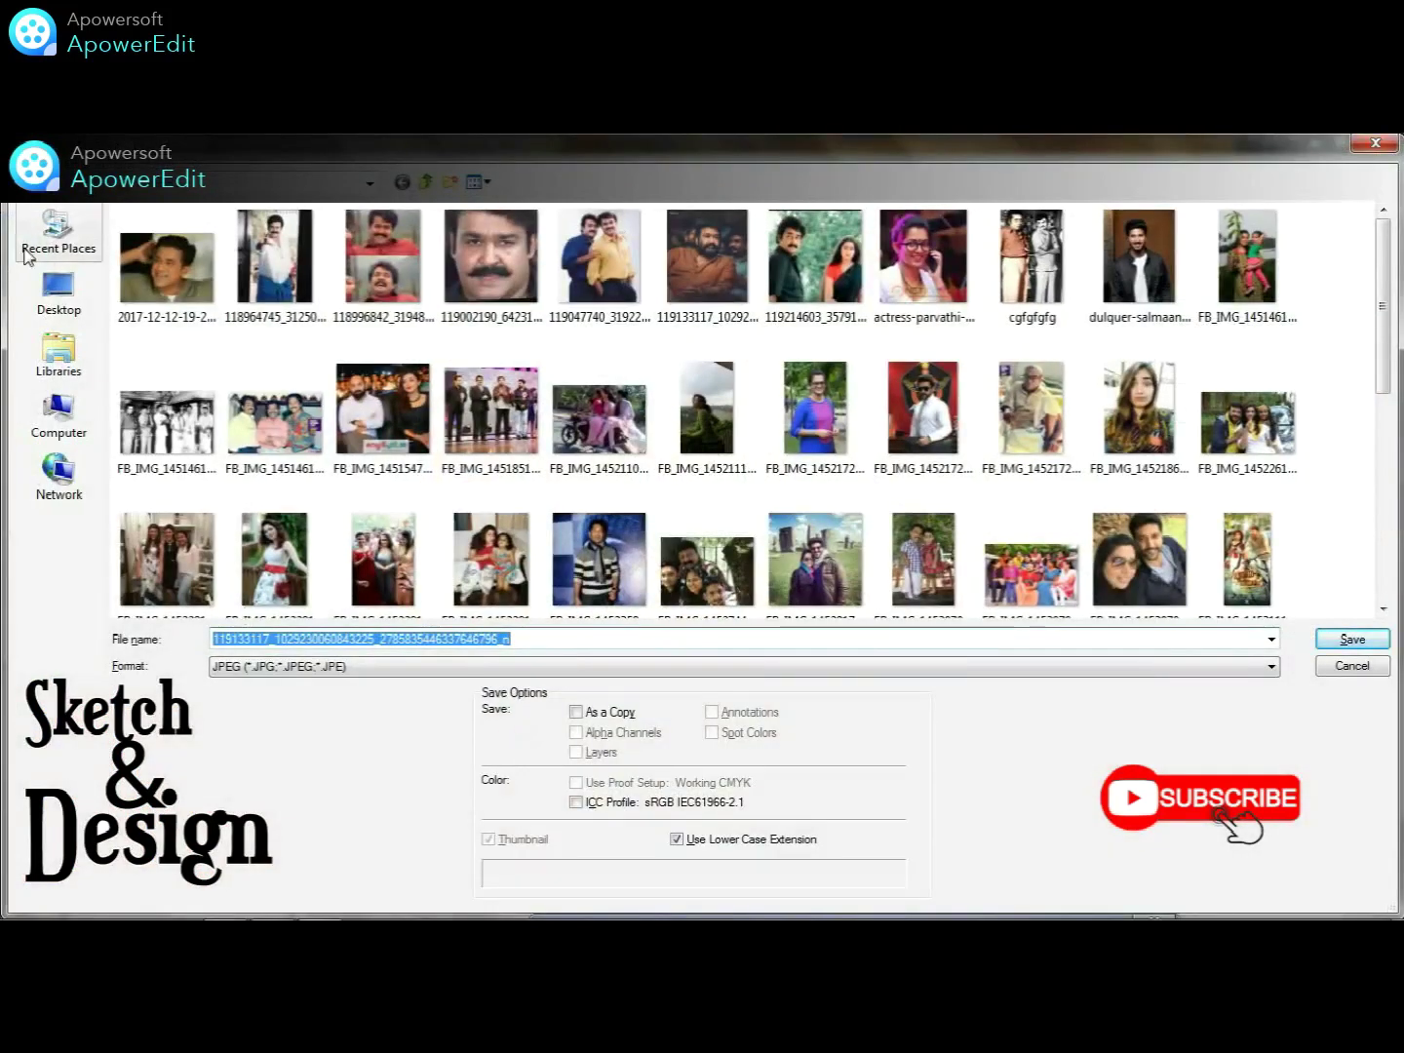
click(59, 292)
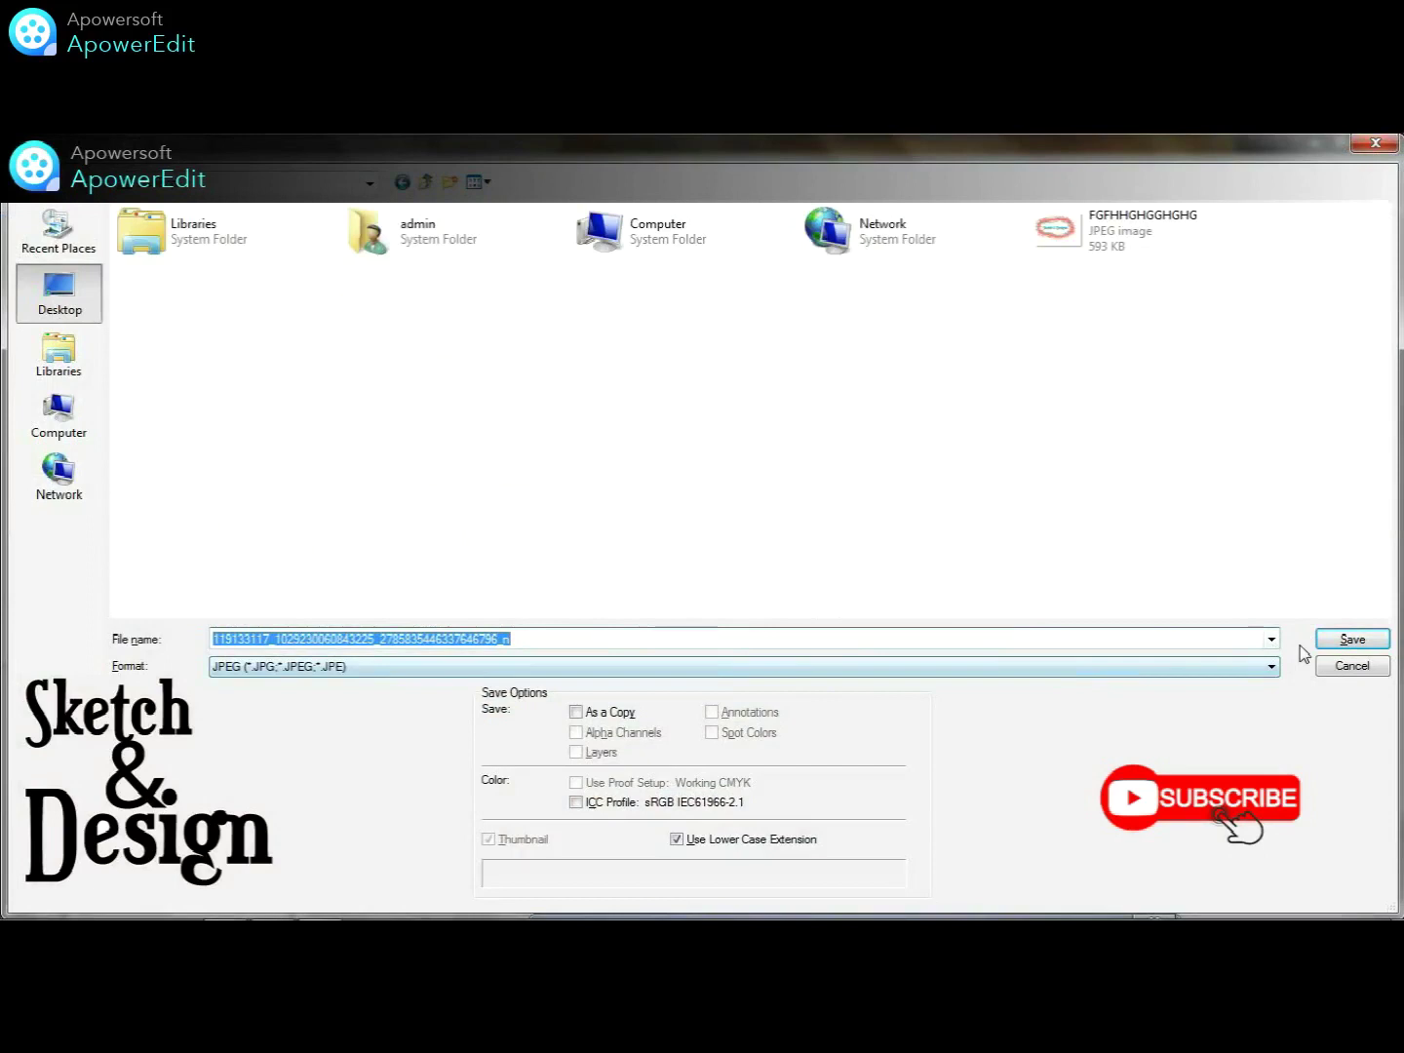